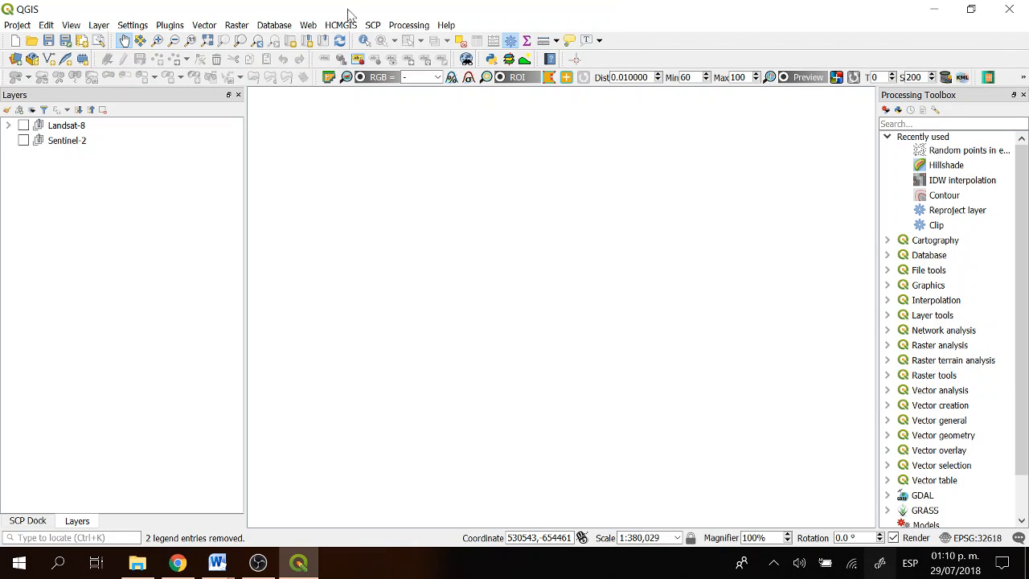
Look up the Semi-Automatic Classification Plugin in the plugin manager and review its details.
click(169, 24)
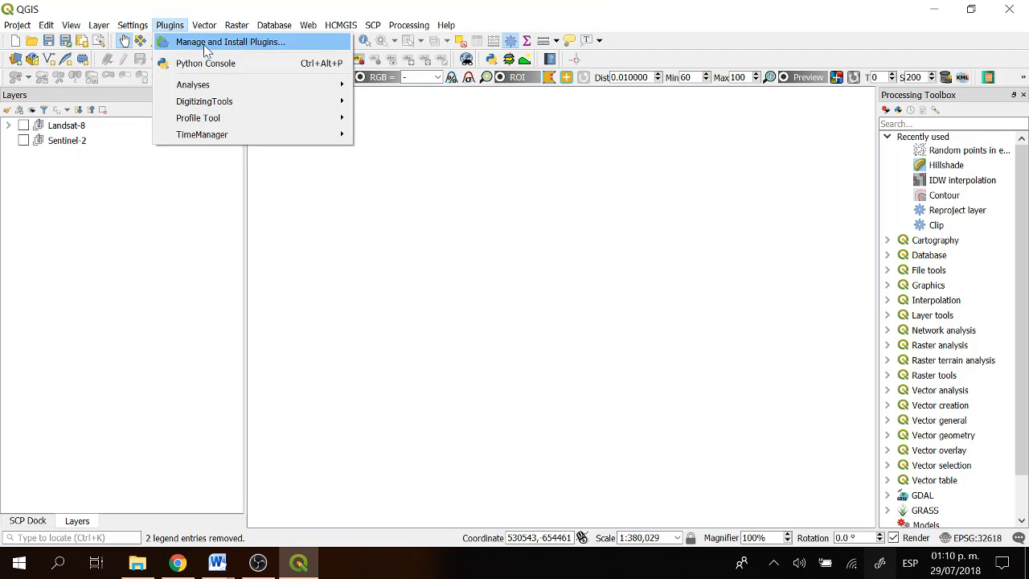
mouse_move(202, 27)
mouse_move(170, 25)
click(180, 42)
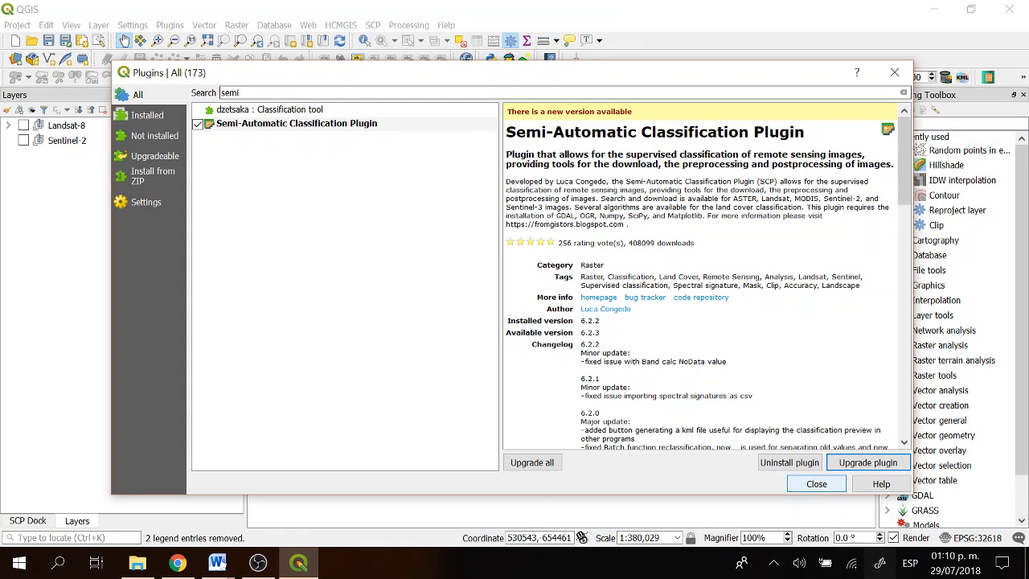
click(294, 125)
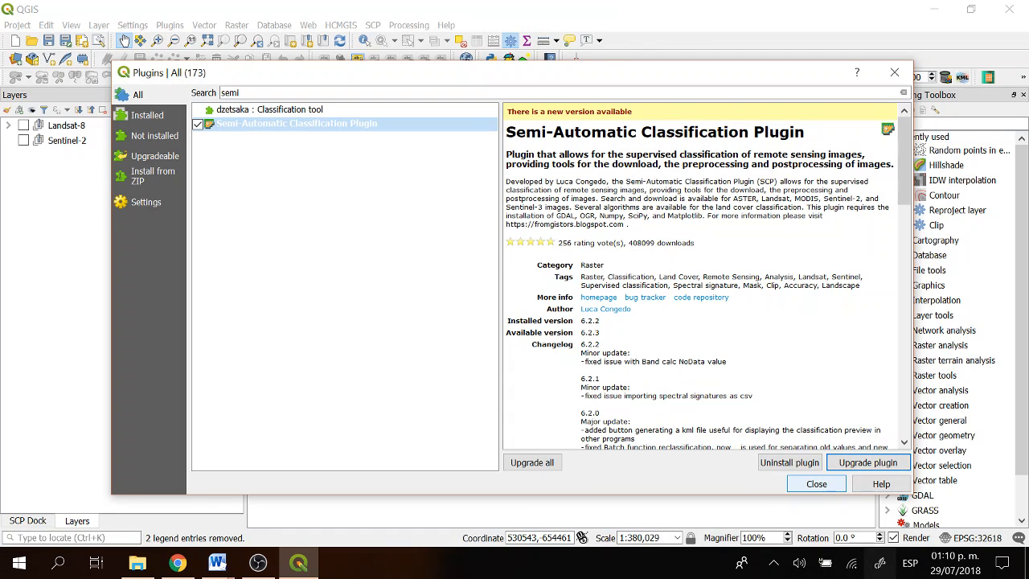
click(810, 485)
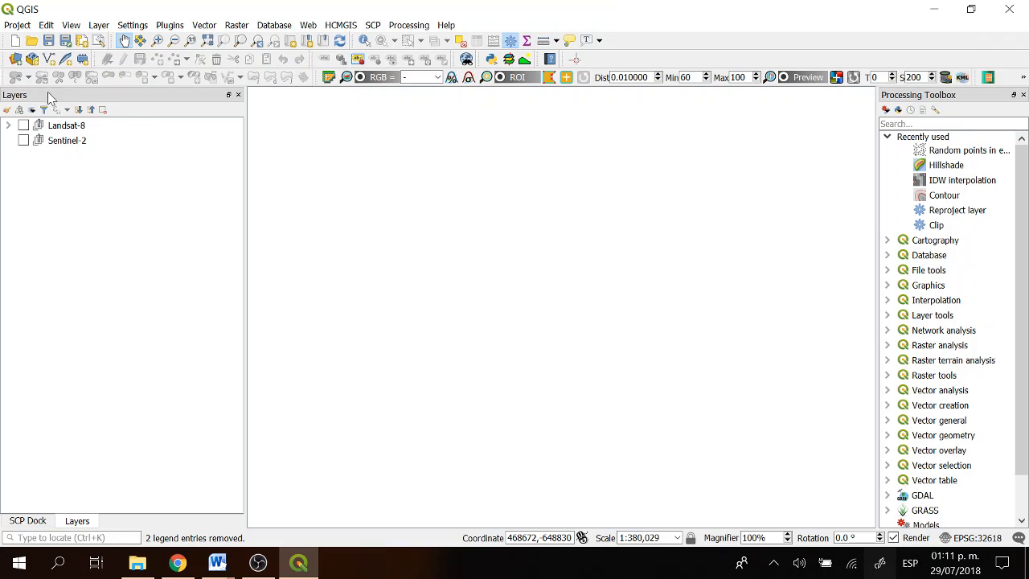
Examine the raster layers contained in the Landsat-8 group.
click(8, 126)
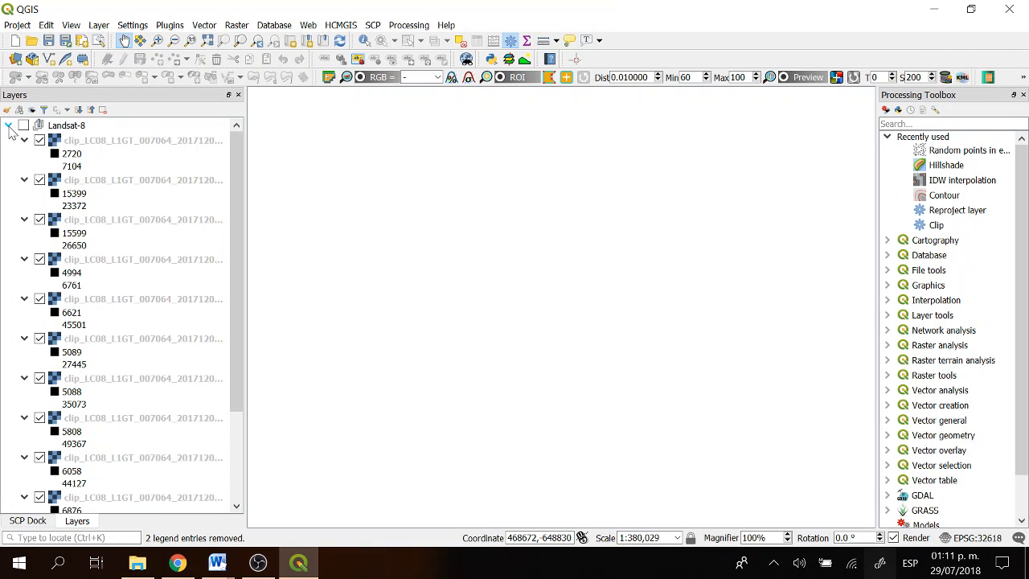
click(10, 126)
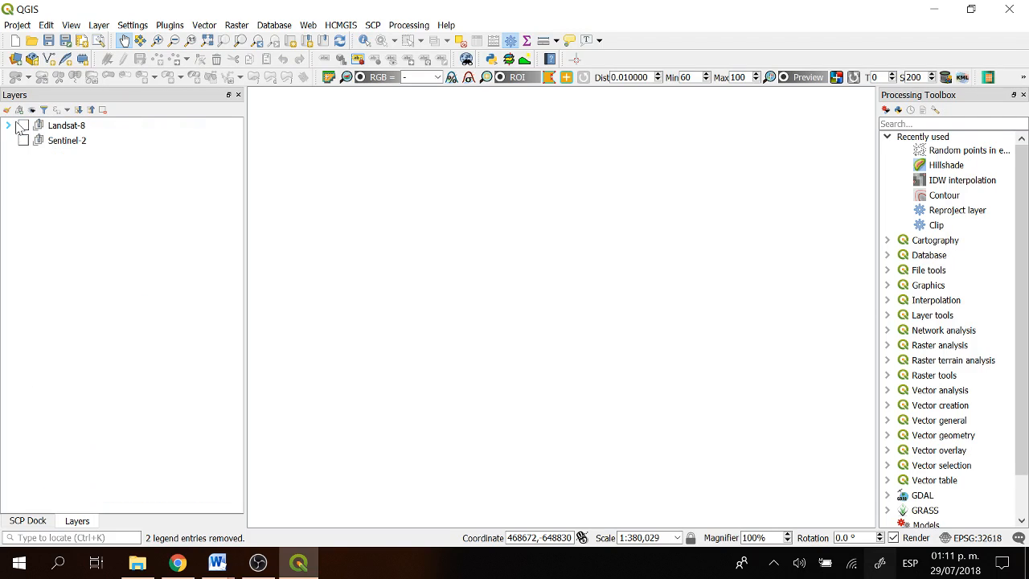
Make the Sentinel-2 group the visible target for new raster layers and browse to the Sentinel > Corte folder in DatosEntrada_MonitoreoInundaciones.
click(50, 143)
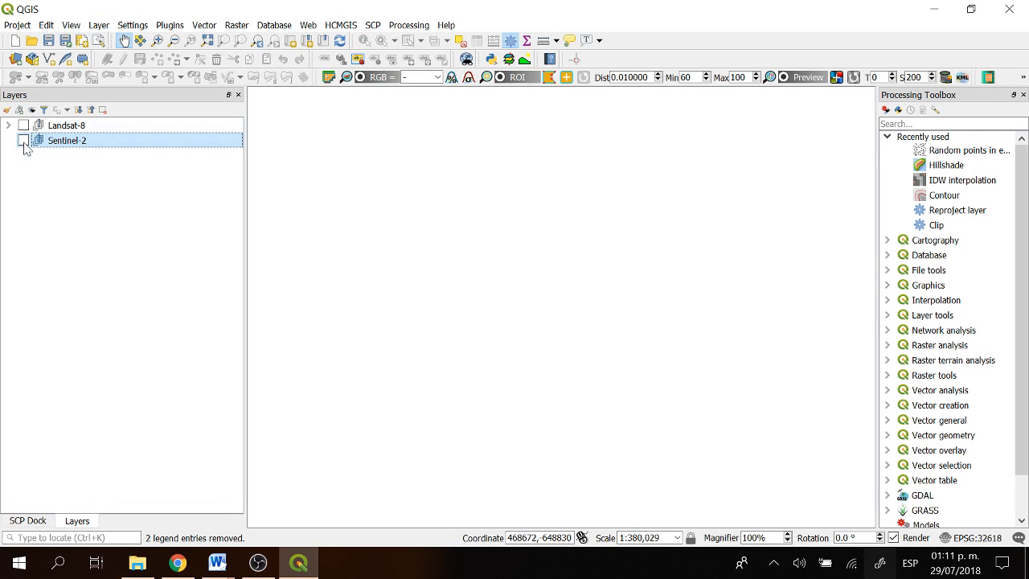
click(99, 25)
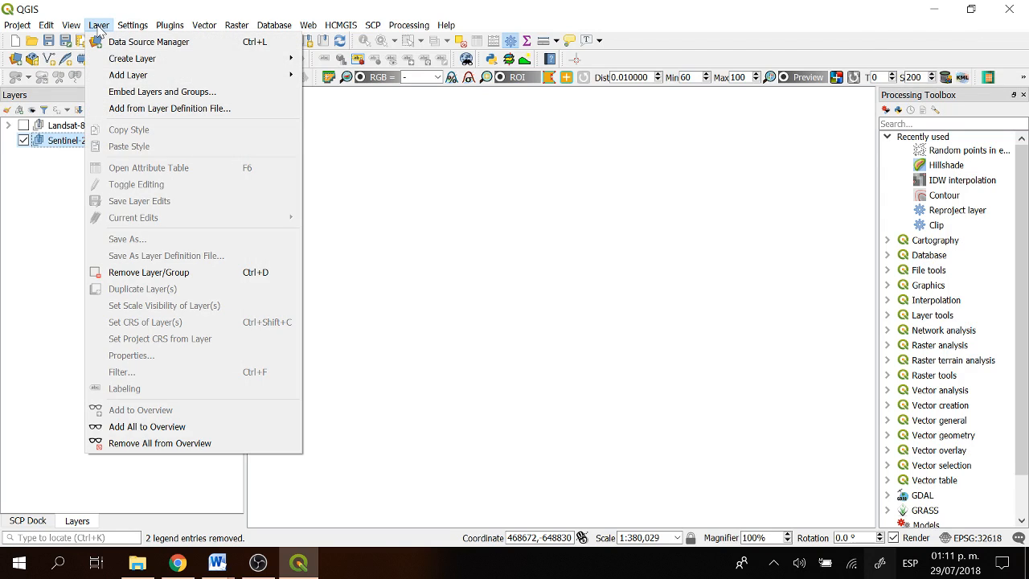
mouse_move(289, 74)
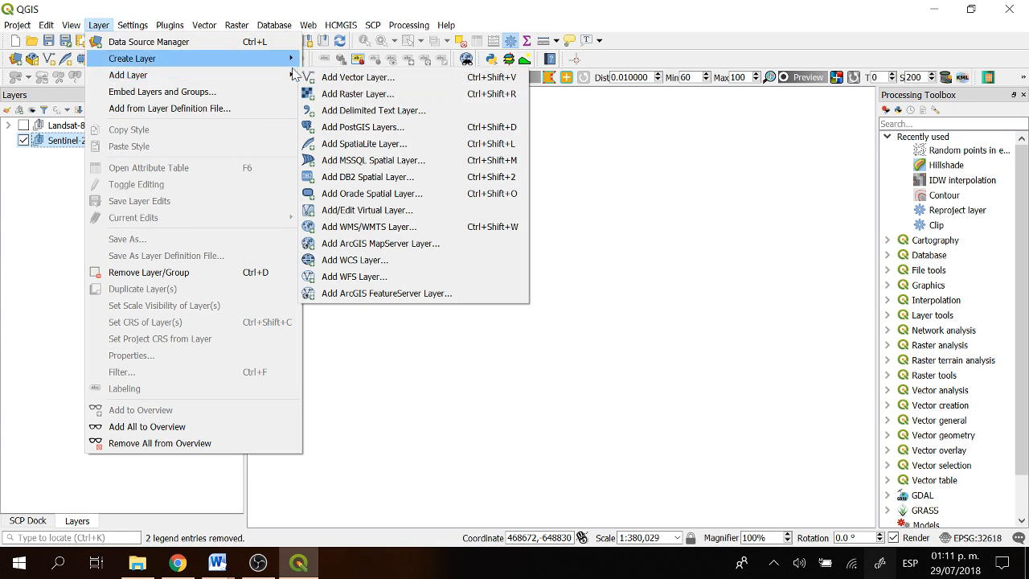
click(334, 92)
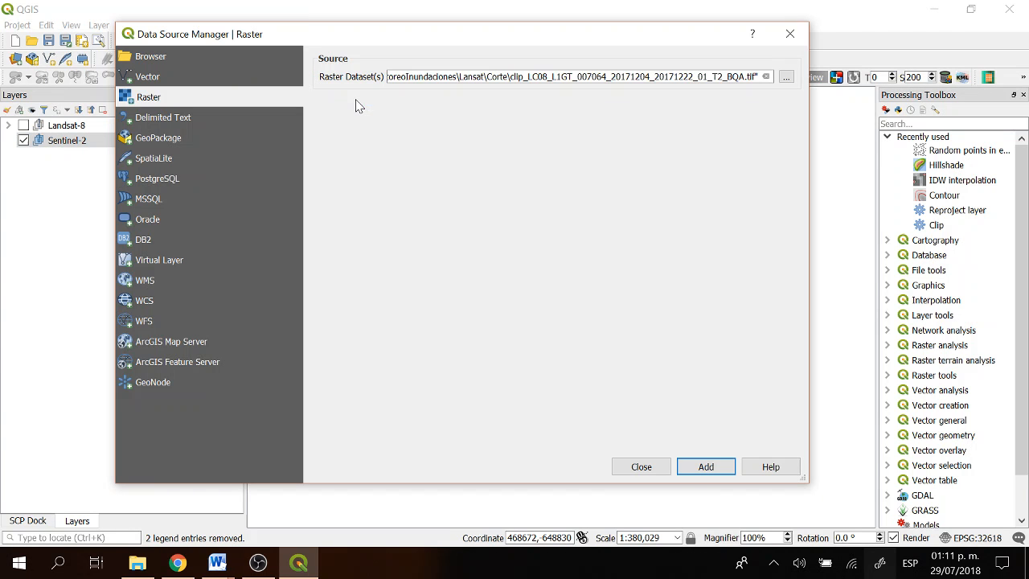
click(787, 77)
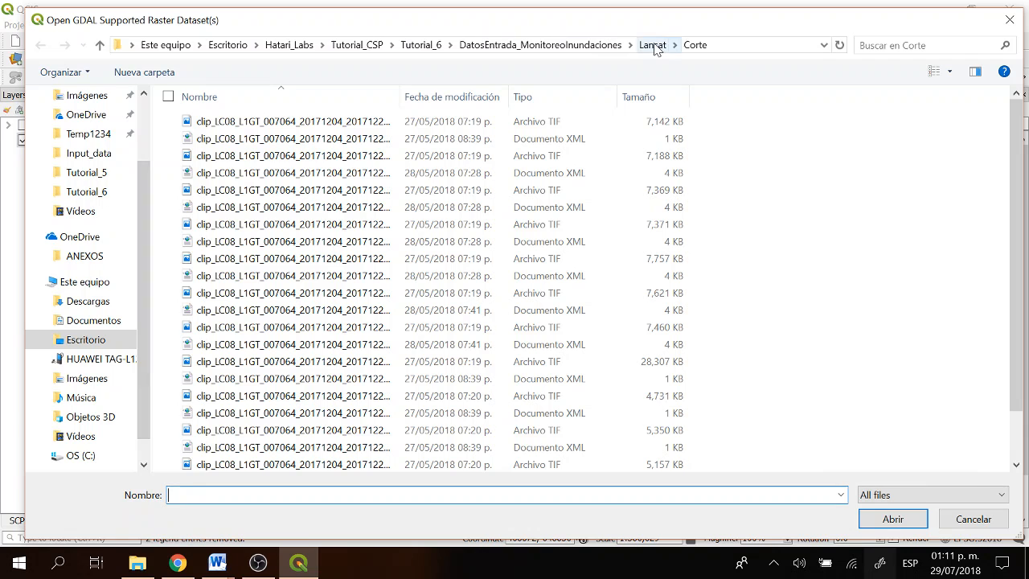
click(602, 44)
double_click(216, 144)
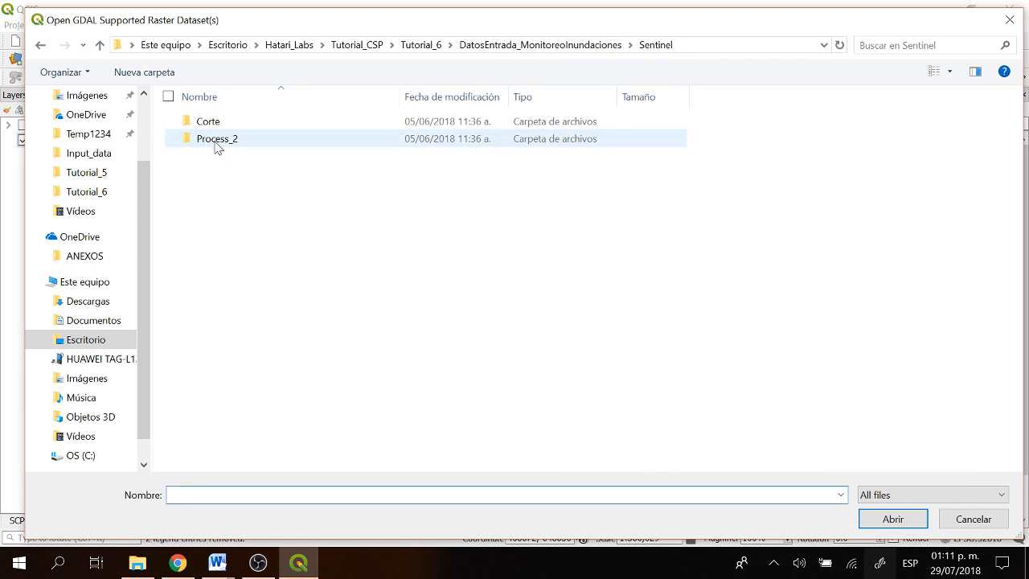
double_click(217, 128)
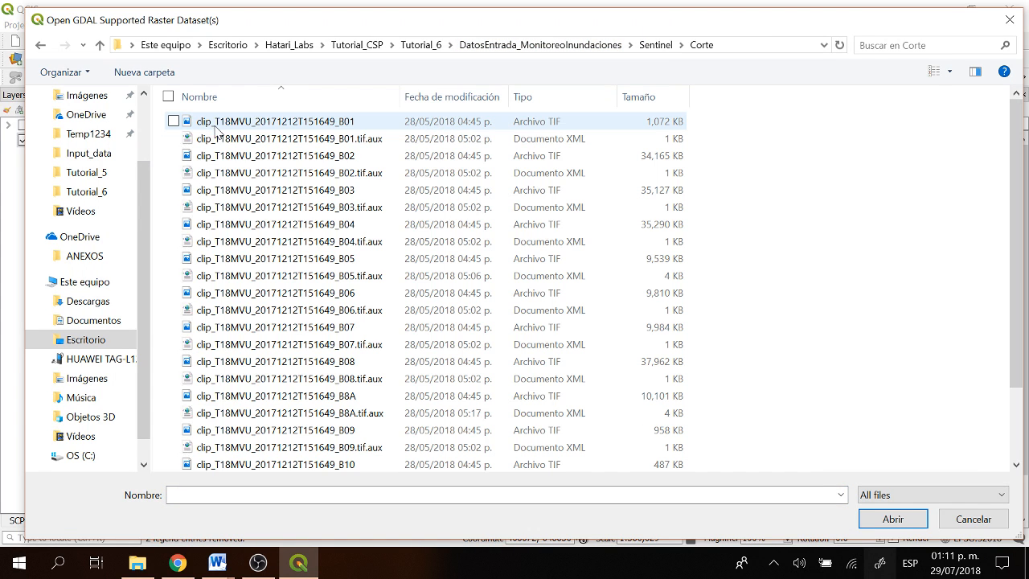
Filter the folder to Archivo TIF files and add all clip_T18MVU_20171212T151649 bands, B01 to B12 including B8A, as raster layers.
click(609, 96)
click(615, 117)
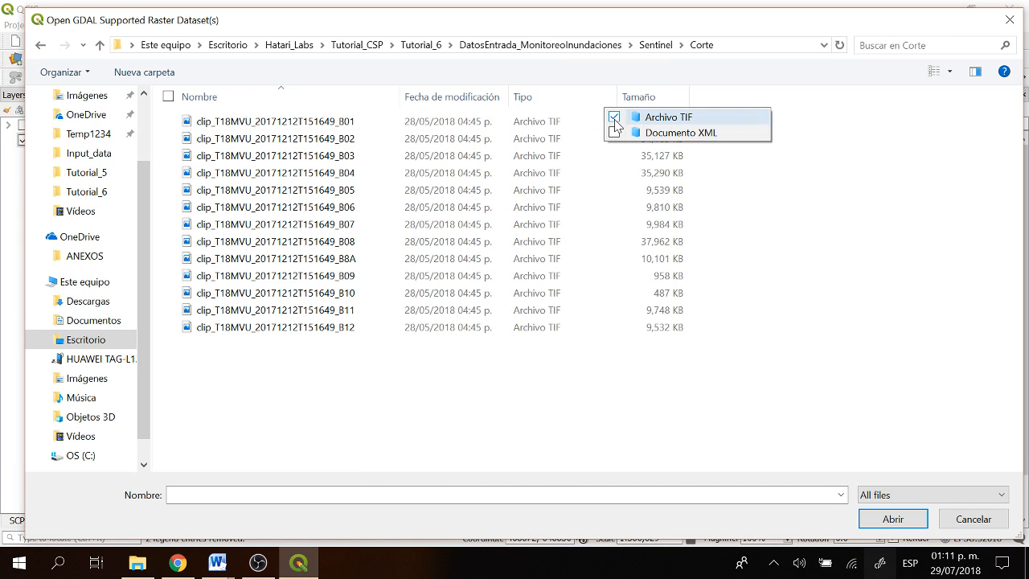
click(338, 121)
shift+click(324, 328)
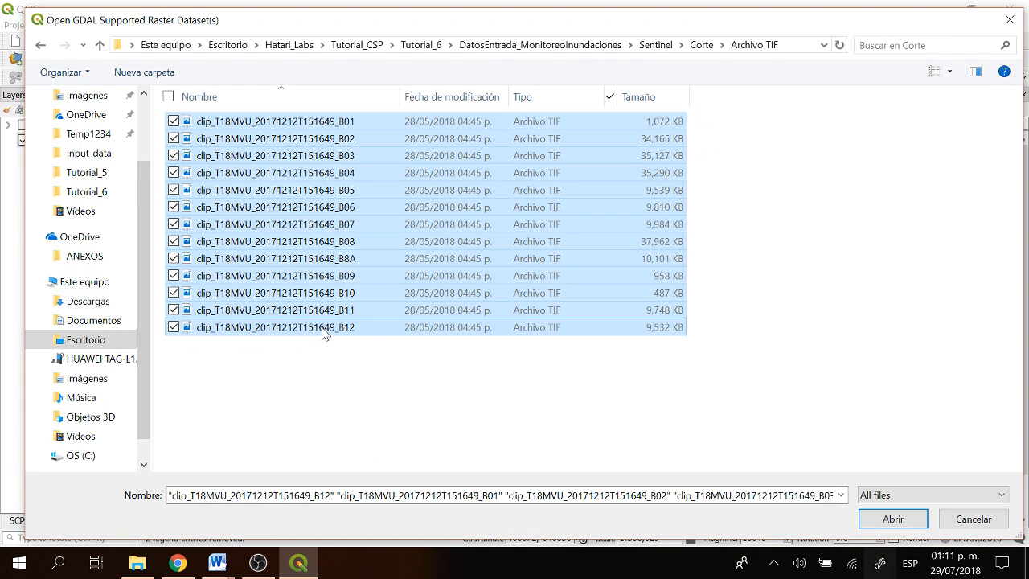
click(891, 519)
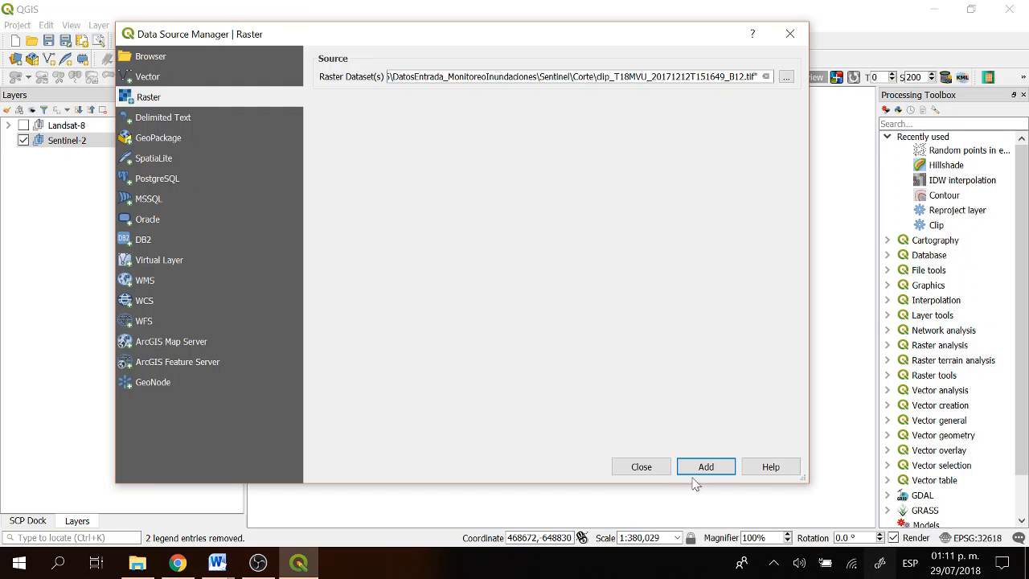
click(697, 473)
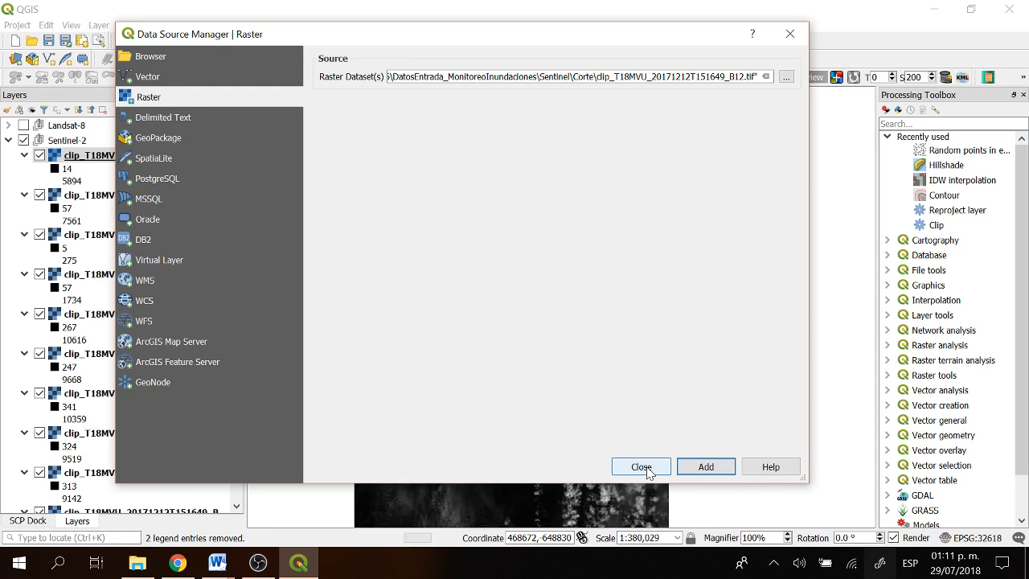
click(641, 467)
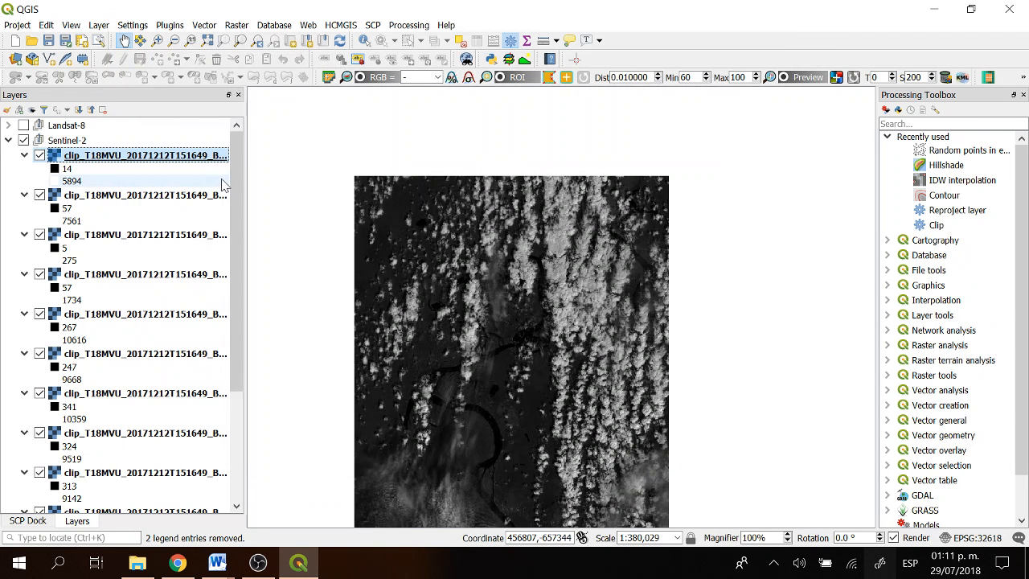
Hide the Sentinel-2 group, check the Landsat-8 group's imagery and layers, and hide that group too.
click(34, 142)
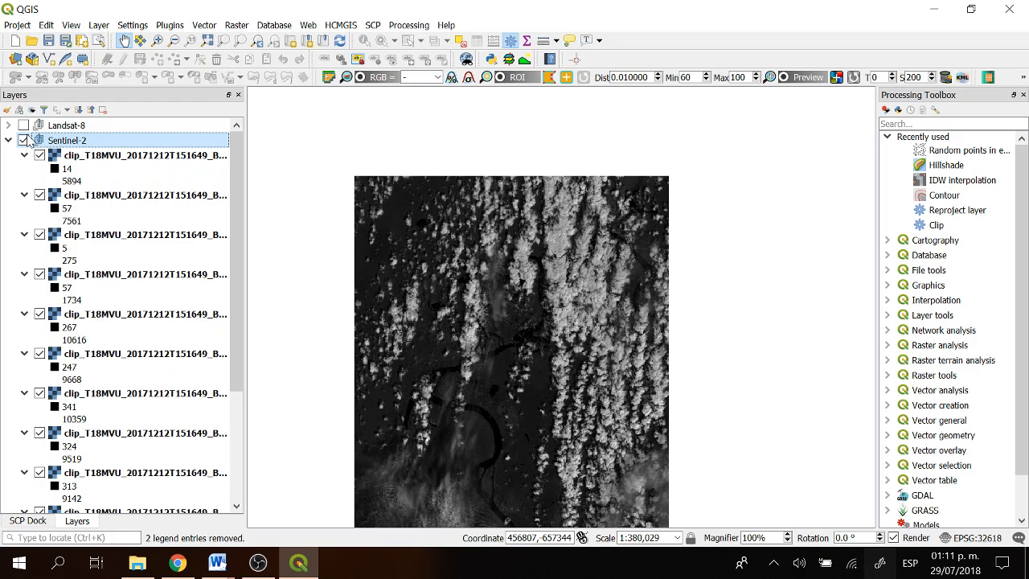
click(23, 140)
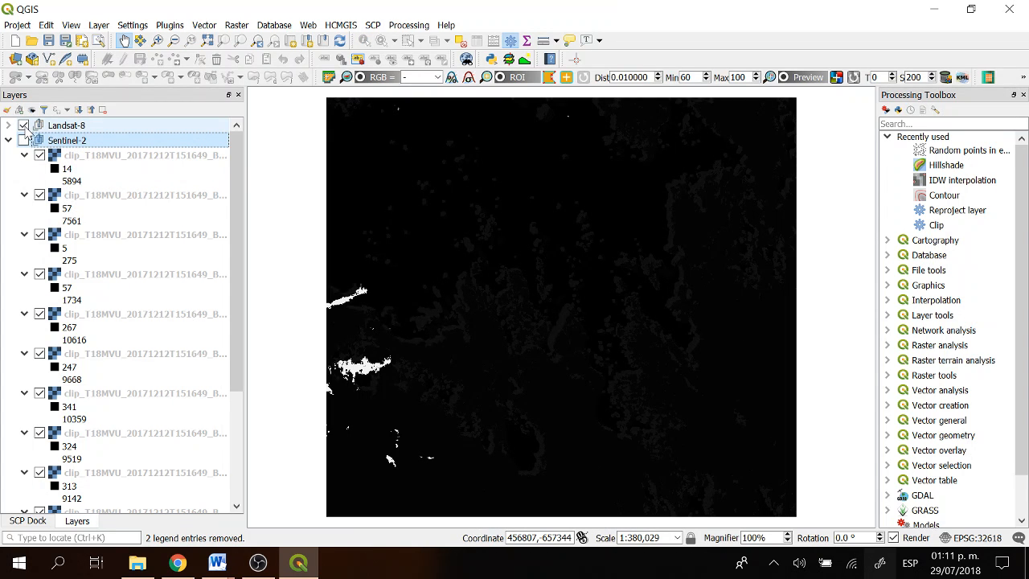
click(9, 126)
click(9, 126)
click(23, 125)
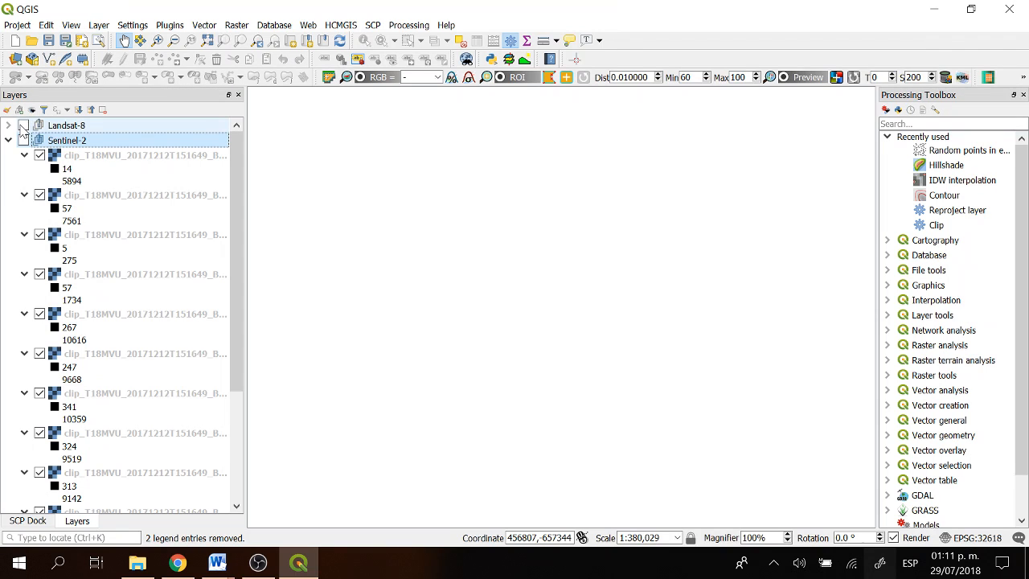
Examine the login data and search parameters for downloading products in the Semi-Automatic Classification Plugin.
click(373, 25)
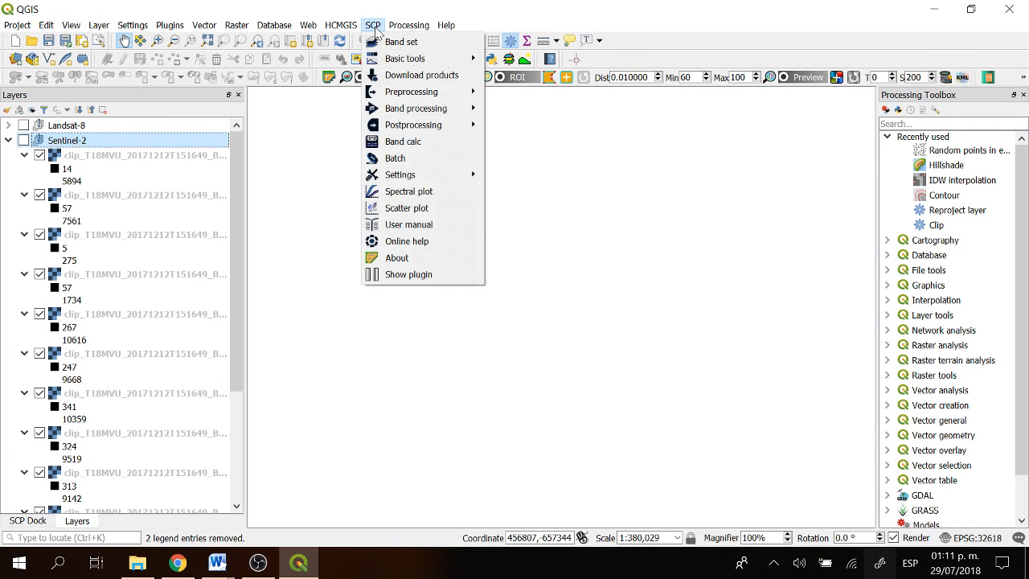
click(398, 276)
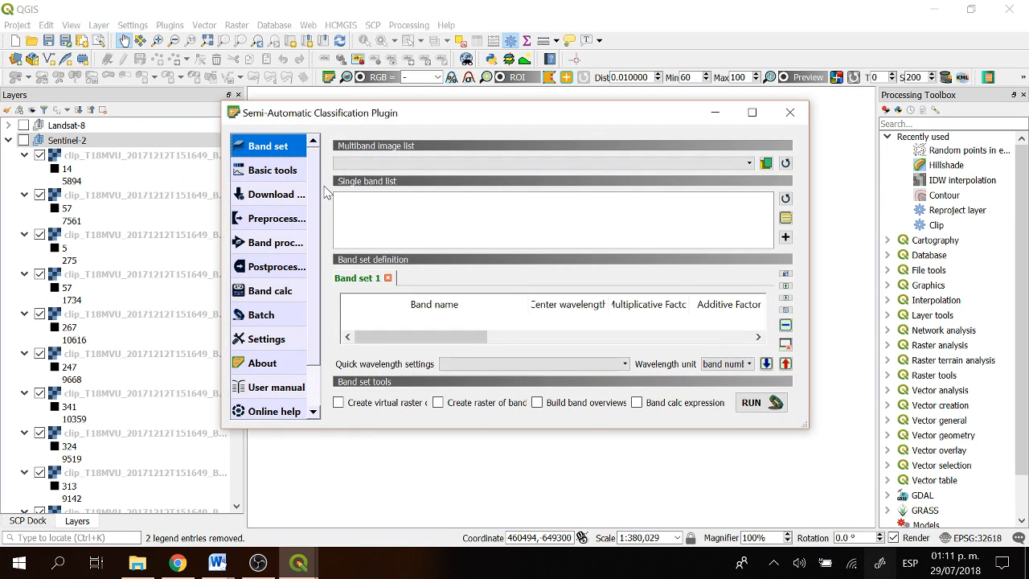
click(287, 201)
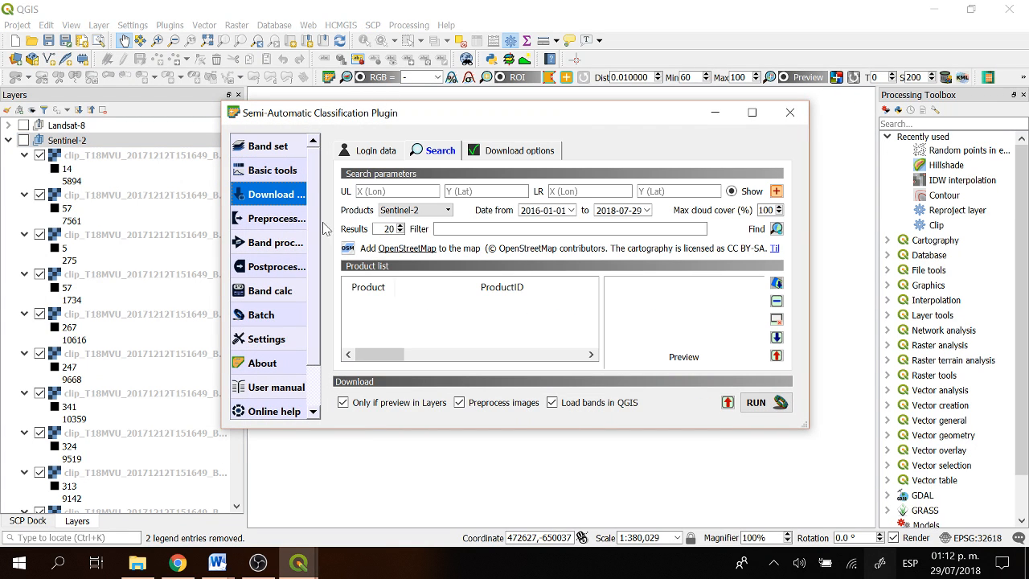
click(363, 149)
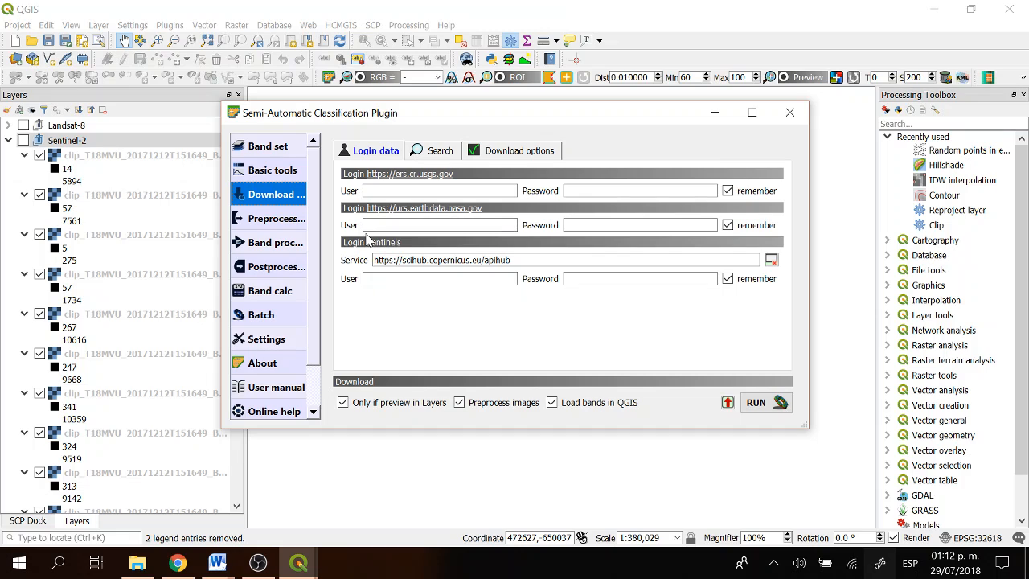
click(434, 148)
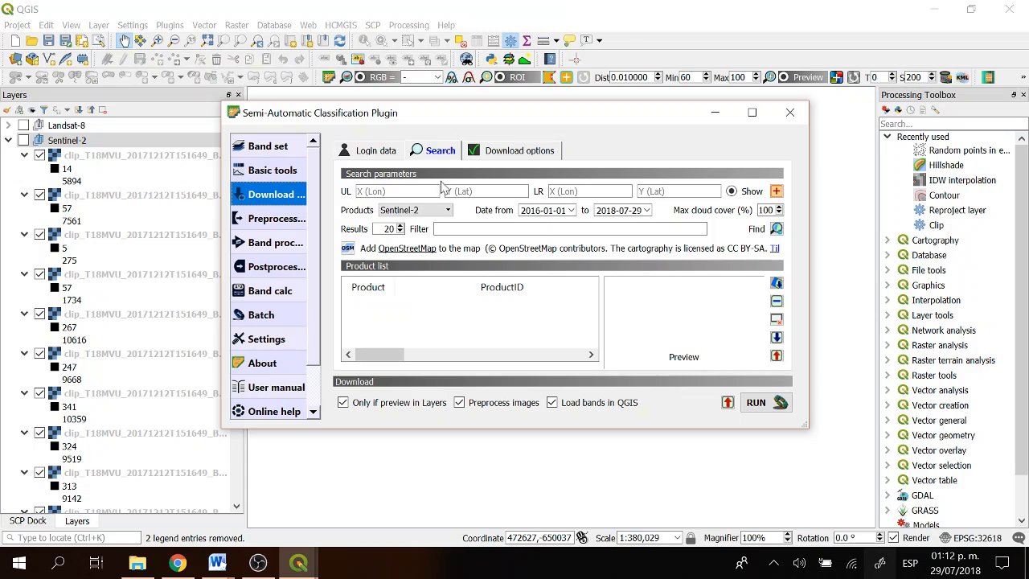
Pick the search area's upper-left corner on the map at about longitude -74.891, latitude -6.162, and close the plugin window.
click(775, 193)
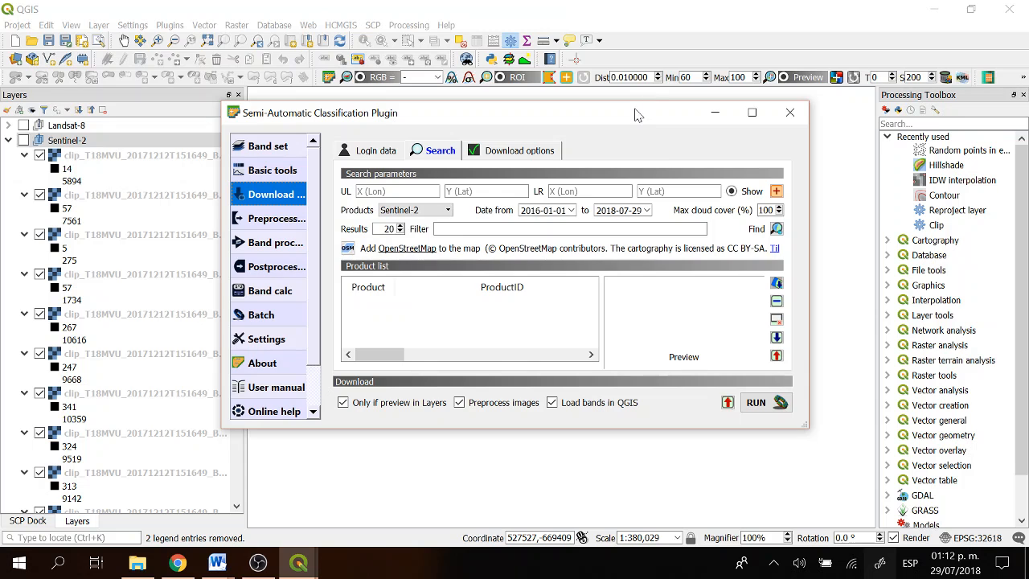
drag(635, 115, 415, 33)
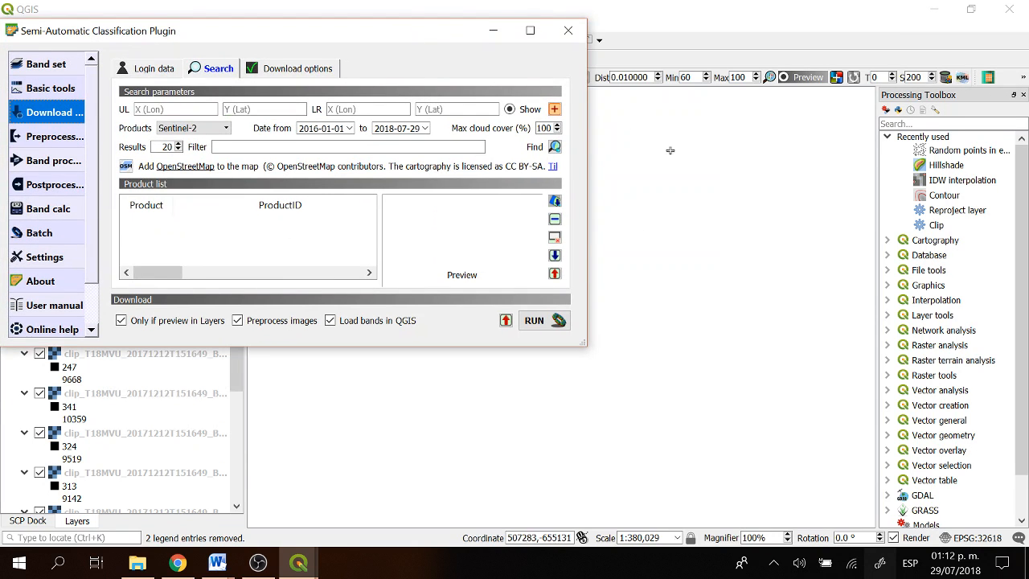
click(613, 221)
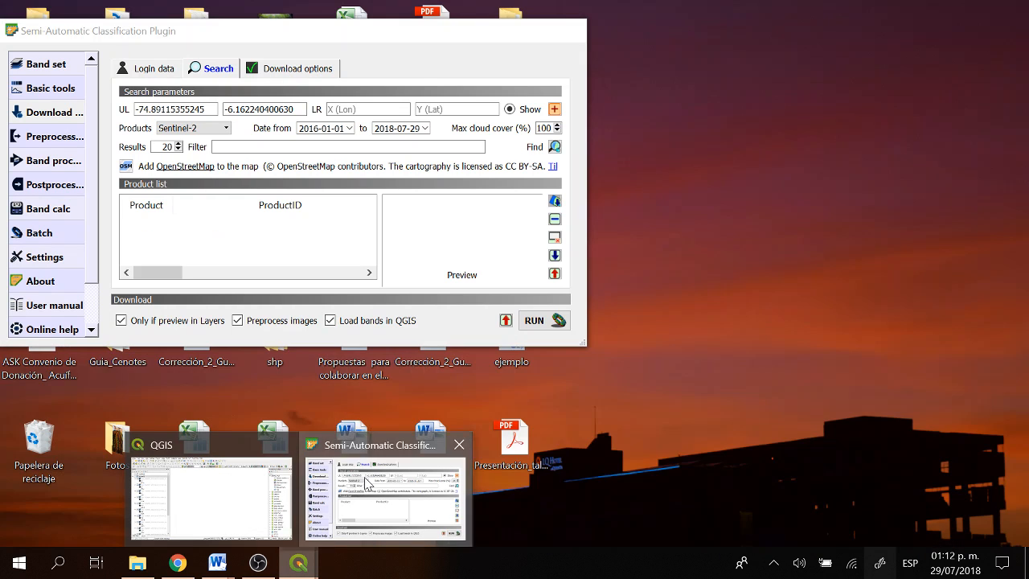
click(386, 490)
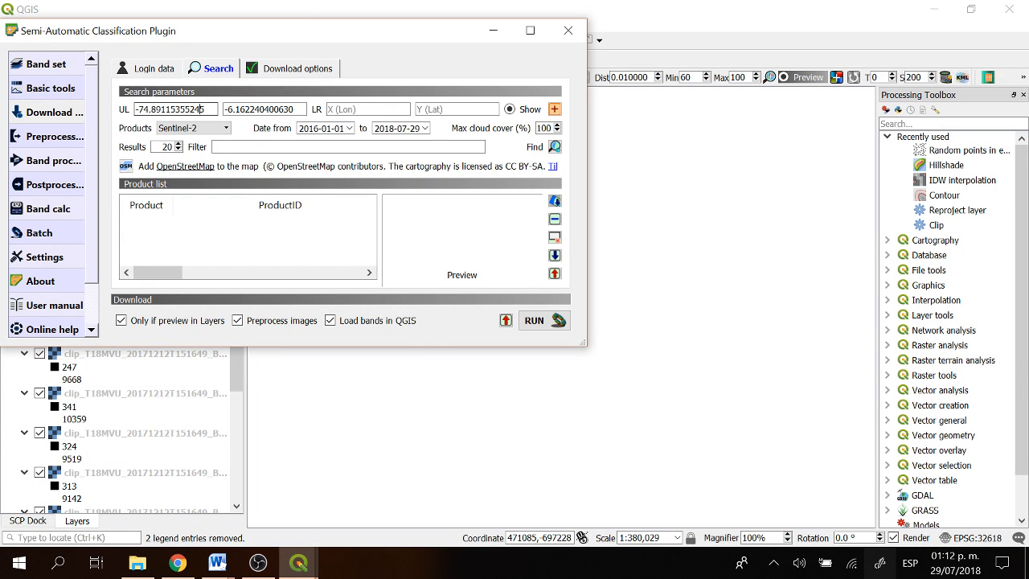
click(267, 108)
click(156, 108)
drag(402, 35, 635, 87)
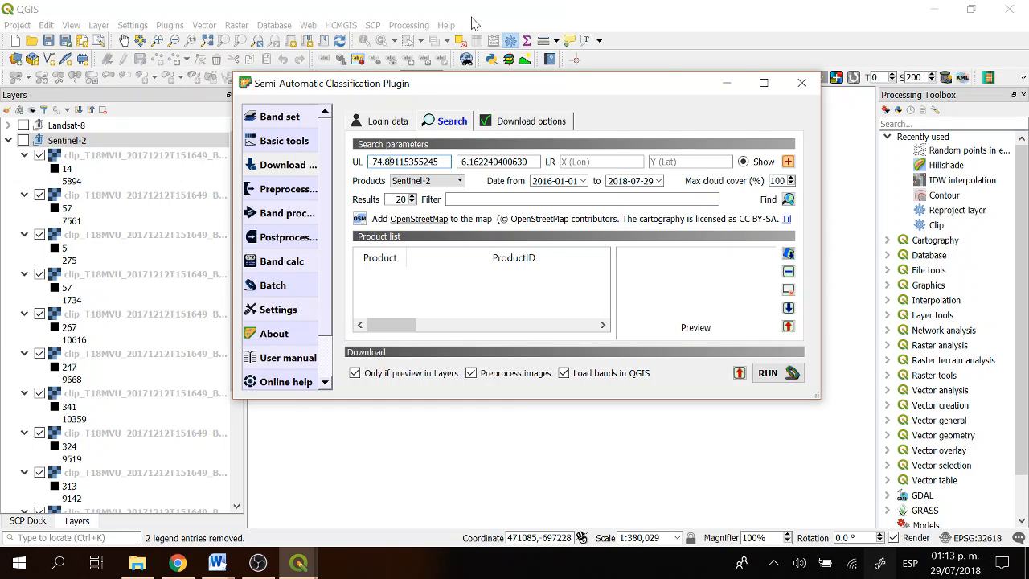
click(799, 84)
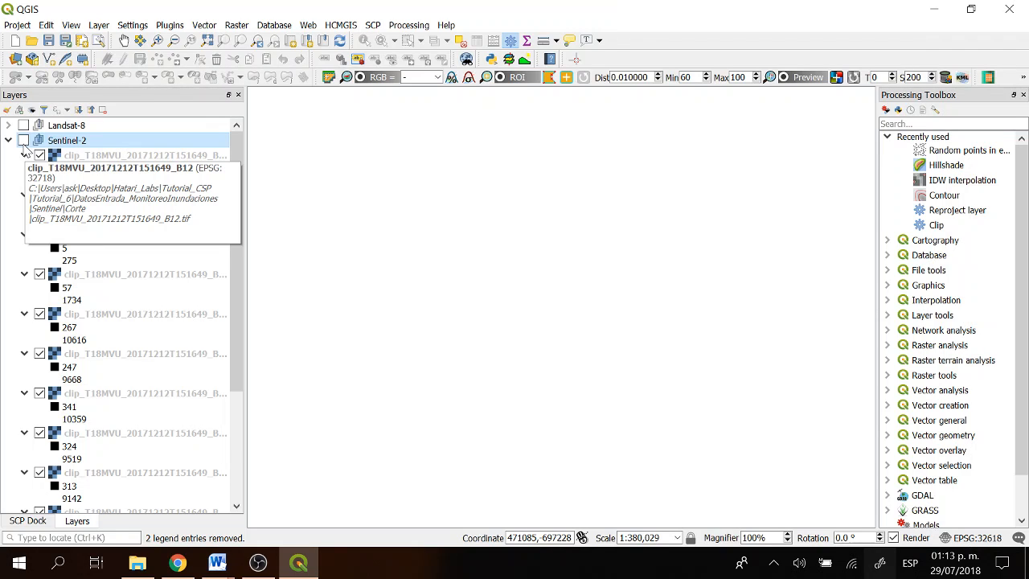
Open the Band set settings of the Semi-Automatic Classification Plugin and enlarge the window to show the full band table.
click(372, 27)
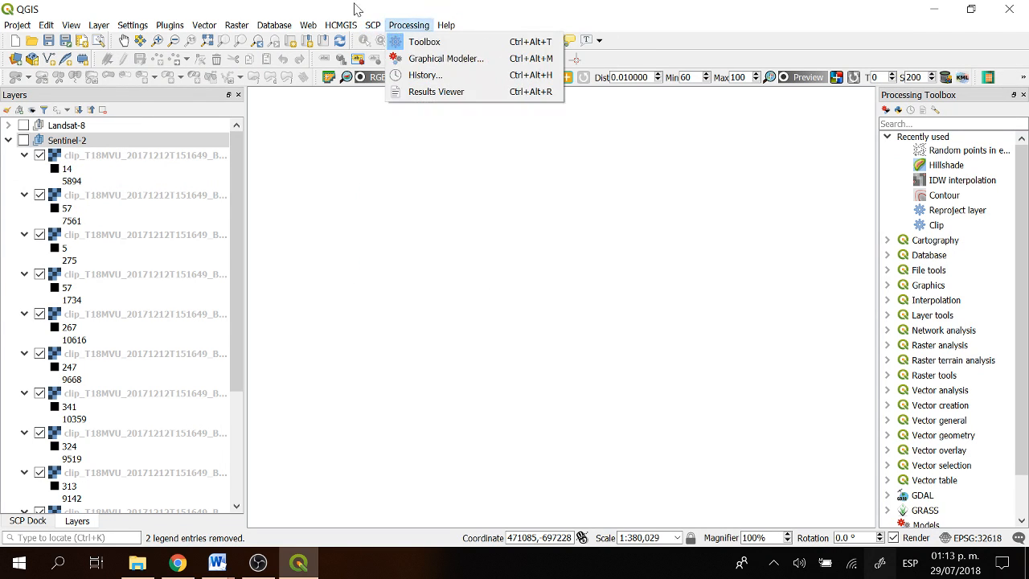
click(400, 42)
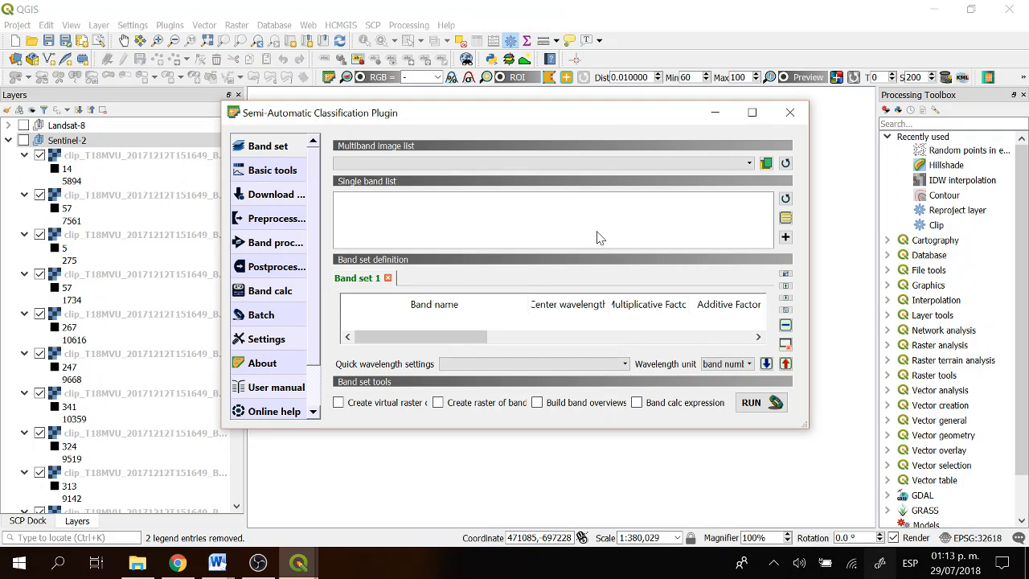
click(749, 163)
drag(476, 121, 399, 66)
drag(731, 373, 862, 492)
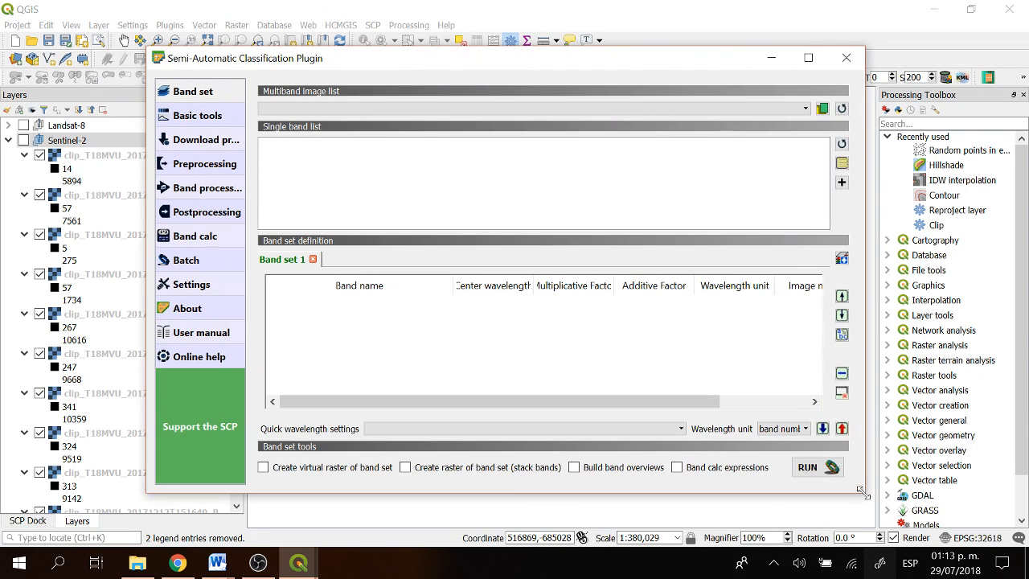
Load all thirteen Sentinel-2 TIF bands, B01 to B12 including B8A, from the Sentinel > Corte folder into Band set 1.
click(823, 108)
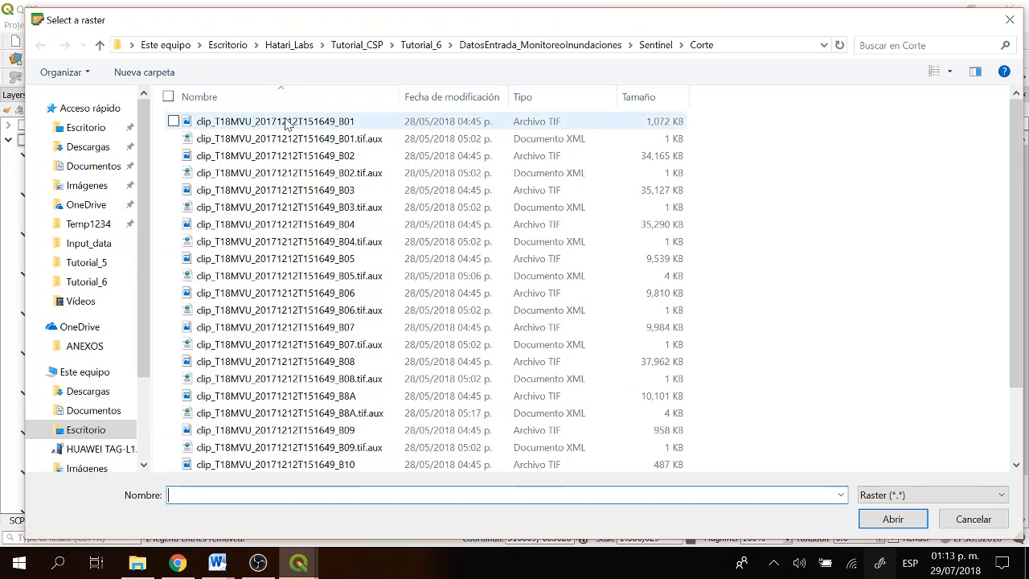
click(609, 98)
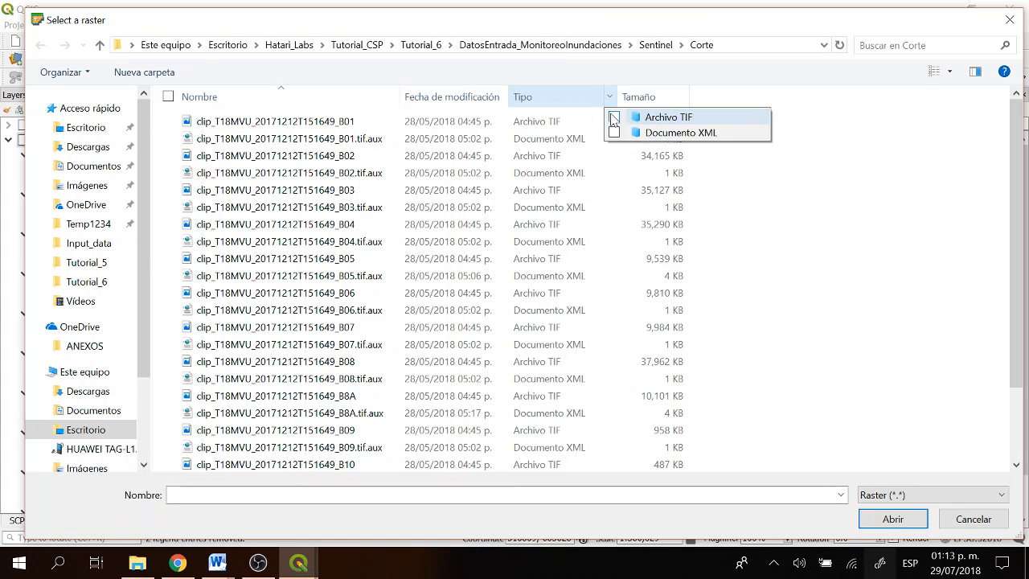
click(614, 119)
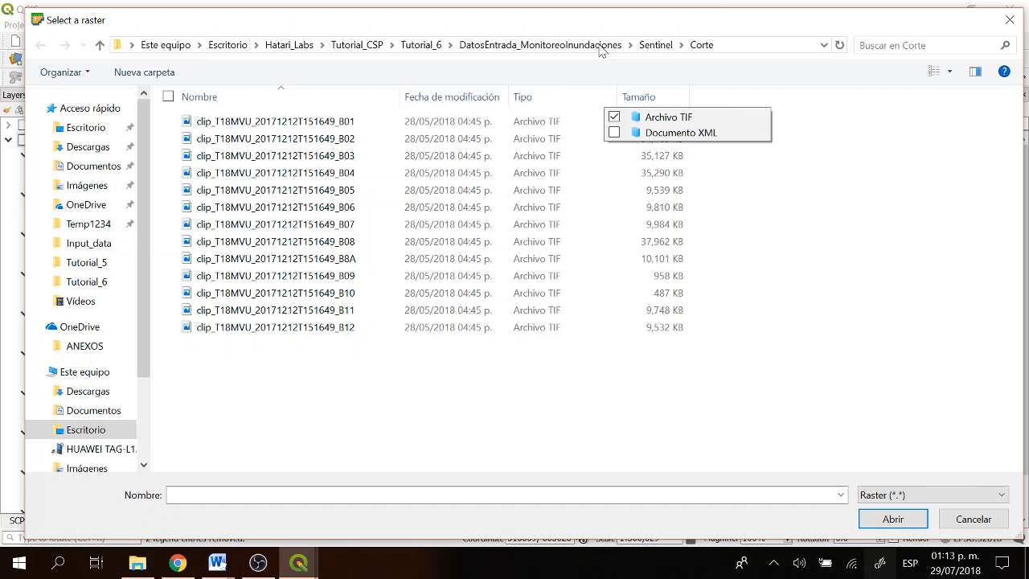
click(432, 125)
shift+click(342, 327)
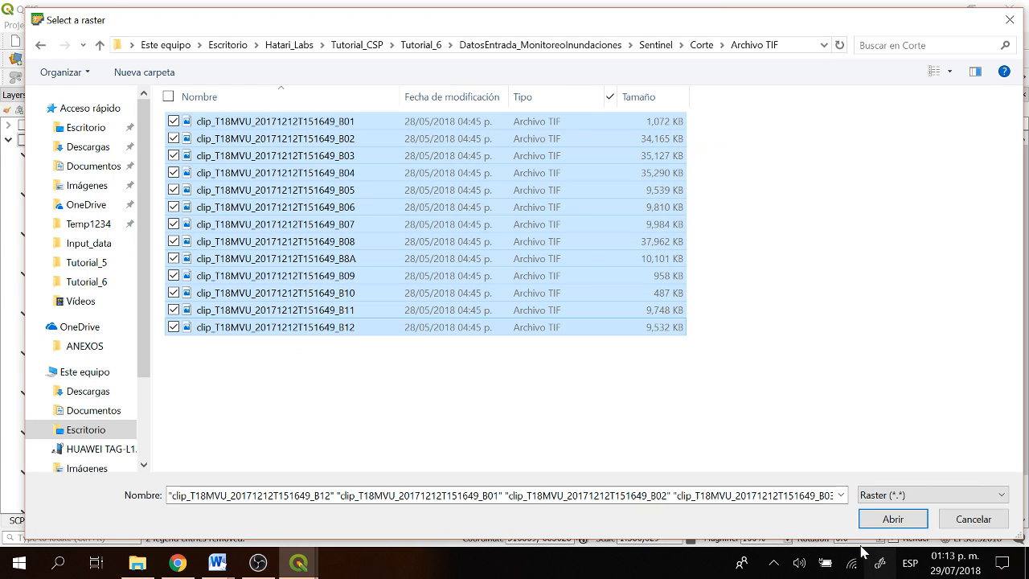
click(892, 520)
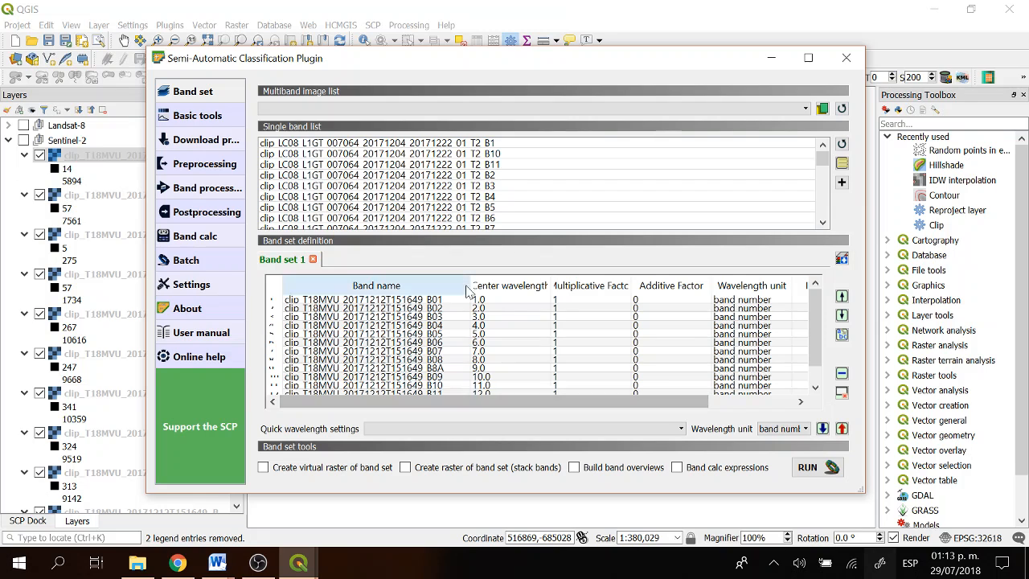
Widen the Band name column and apply the quick wavelength settings "Sentinel-2 [bands 2, 3, 4, 5, 6, 7, 8, 8A, 11, 12]" to Band set 1.
drag(473, 286, 496, 285)
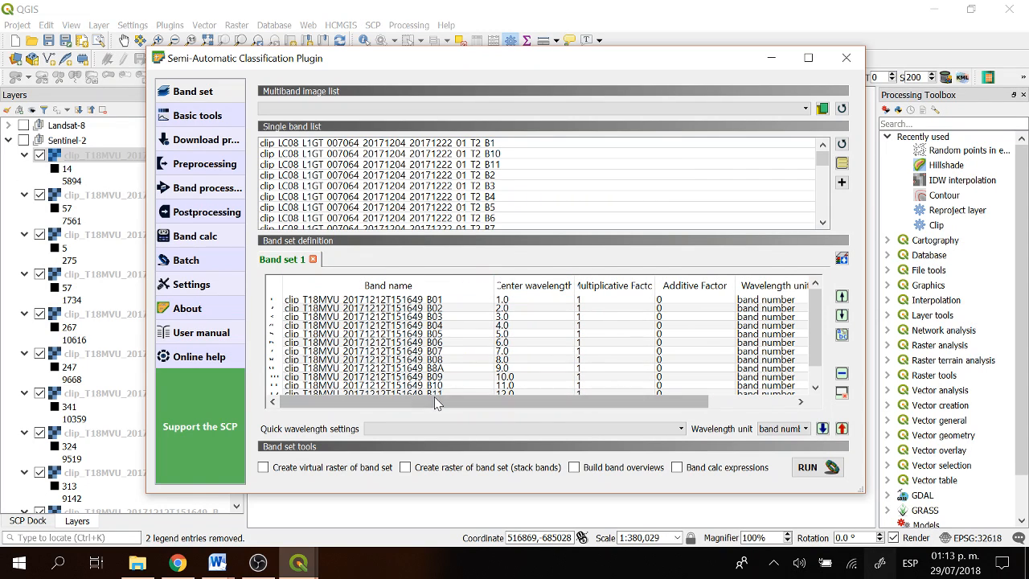
scroll(338, 341, down, 1)
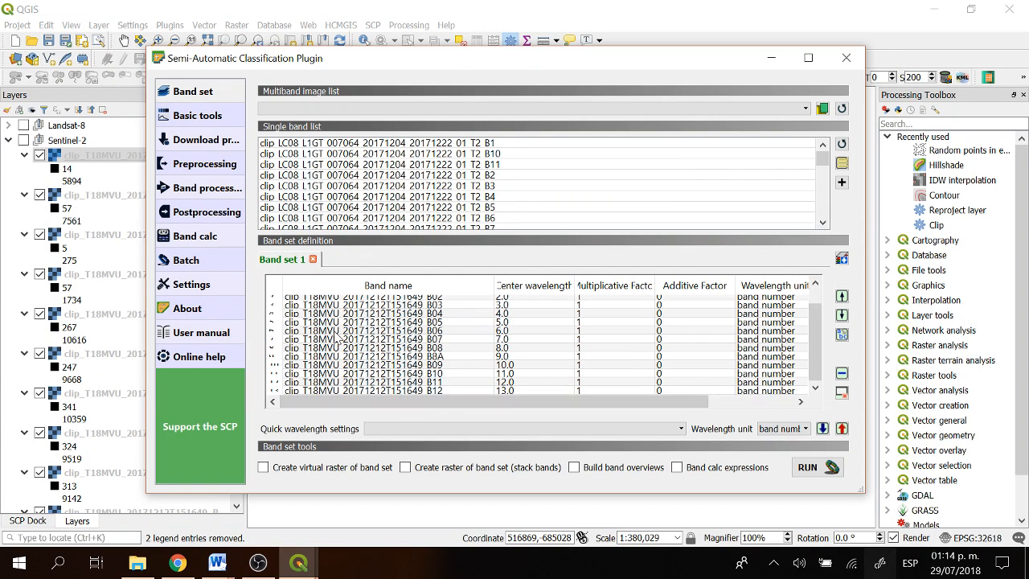
scroll(339, 341, up, 1)
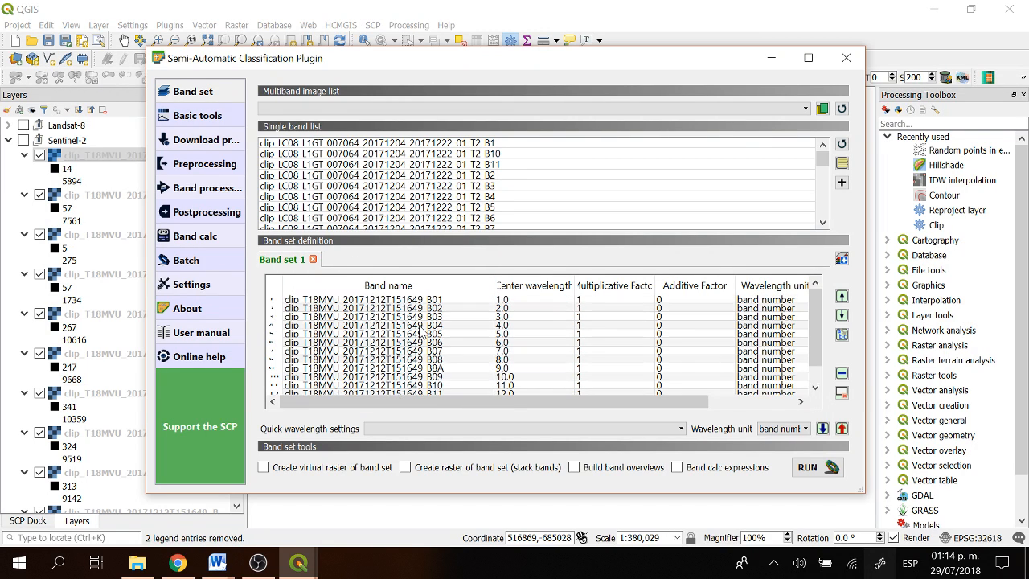
scroll(419, 333, down, 1)
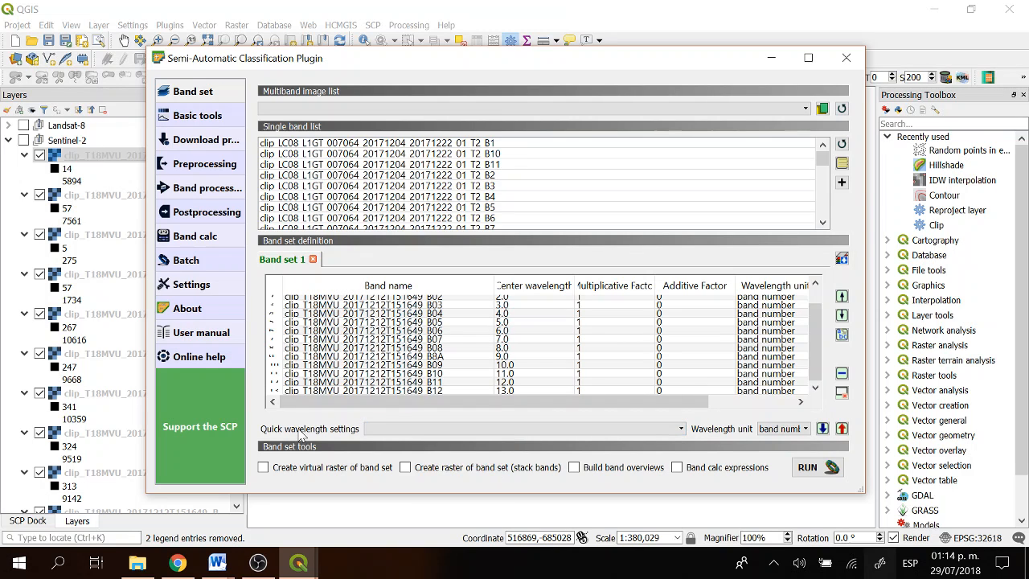
click(388, 429)
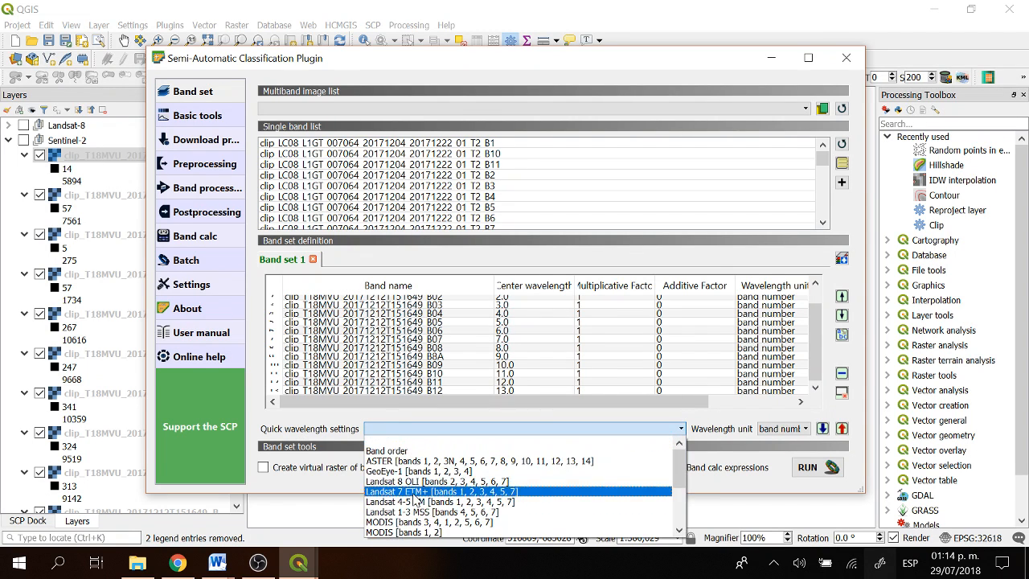
scroll(416, 500, down, 3)
click(410, 481)
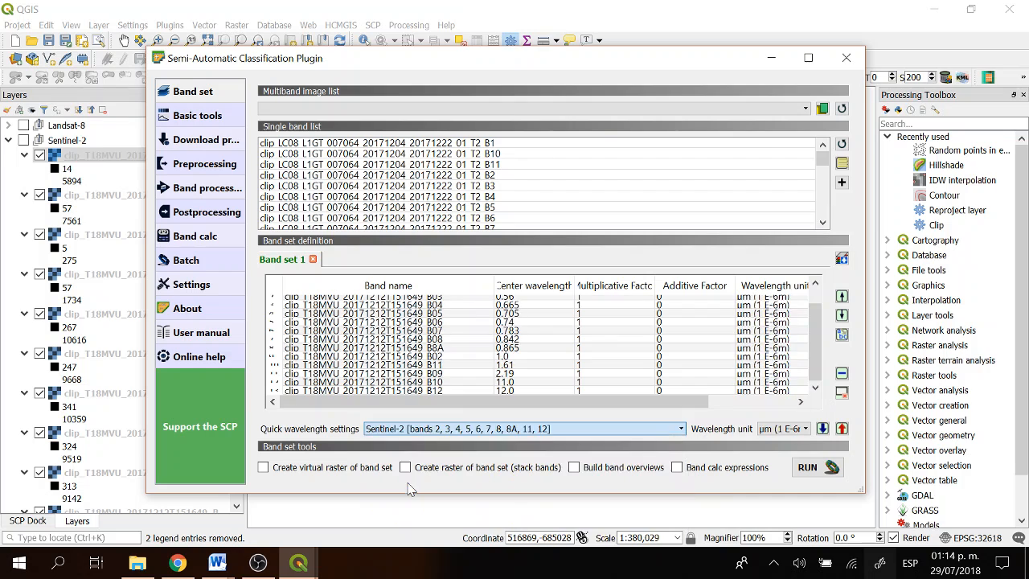
scroll(438, 334, up, 1)
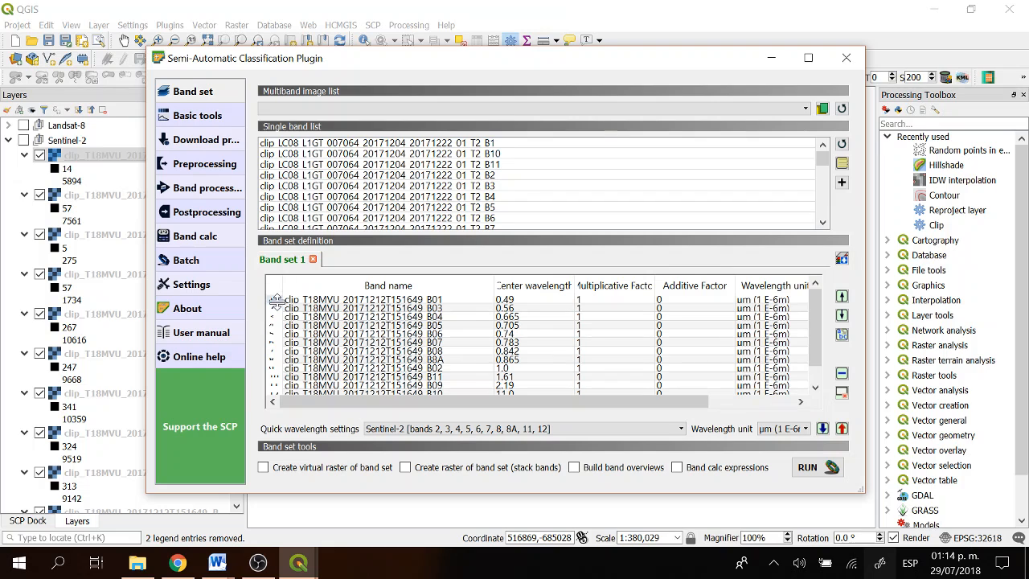
Enlarge the first seven rows of the Band set 1 table and check each band's center wavelength.
drag(275, 300, 275, 325)
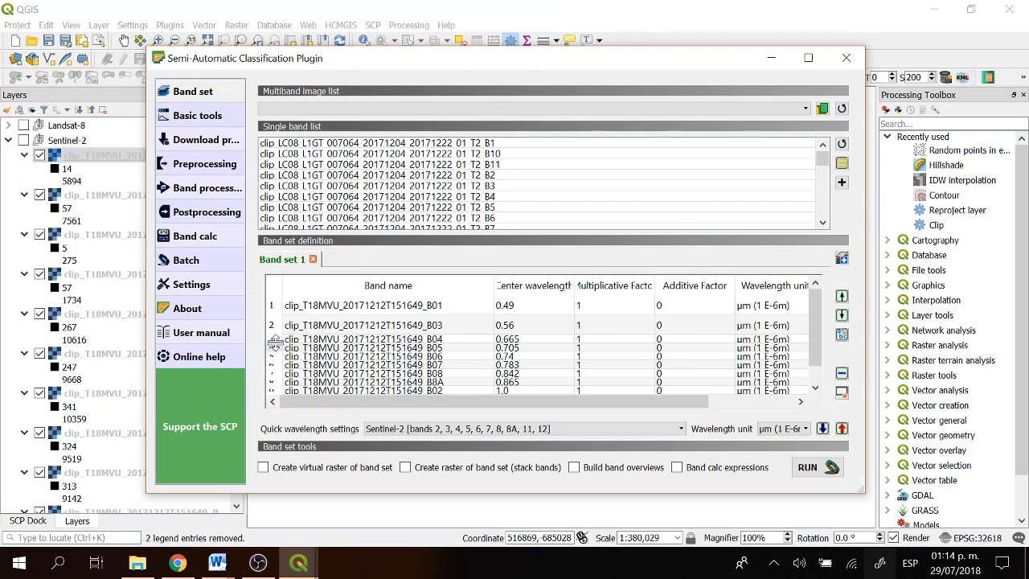
drag(275, 339, 275, 351)
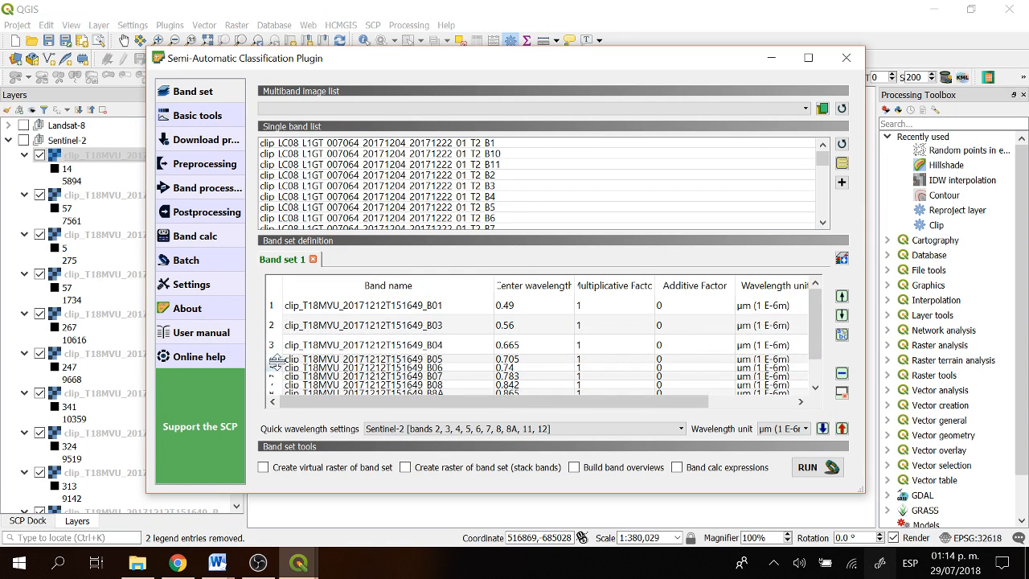
drag(275, 359, 275, 372)
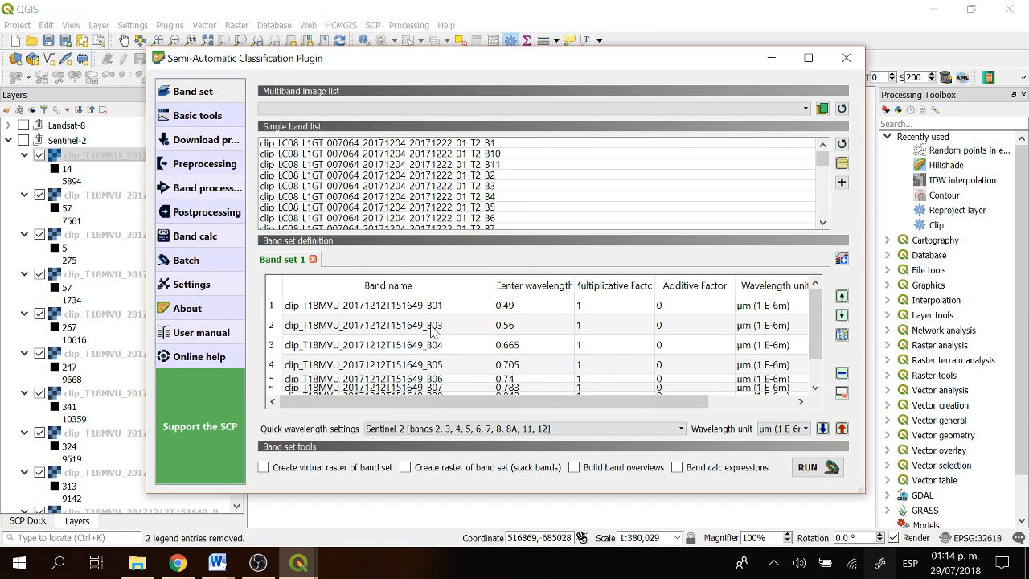
click(358, 327)
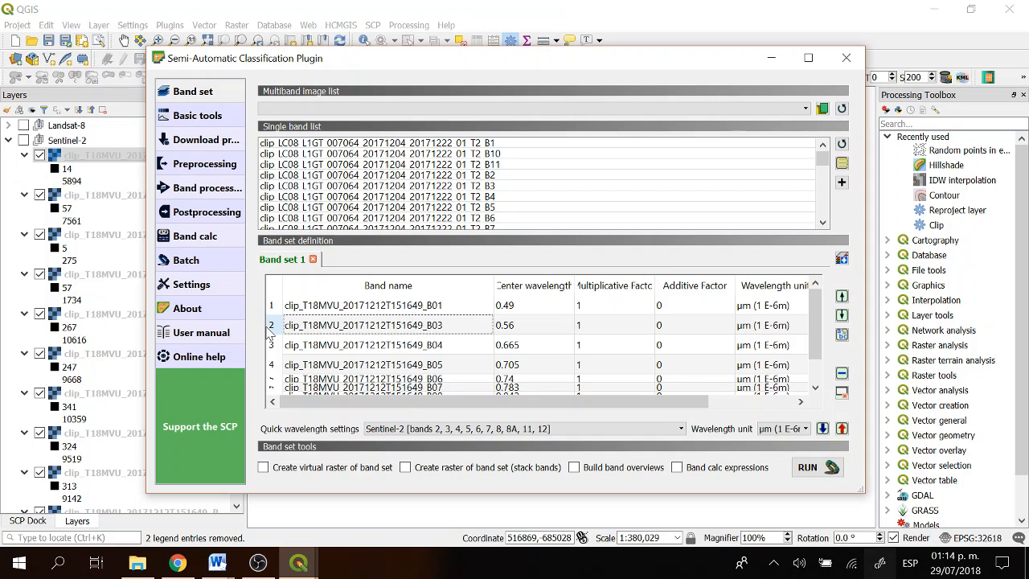
scroll(384, 370, down, 1)
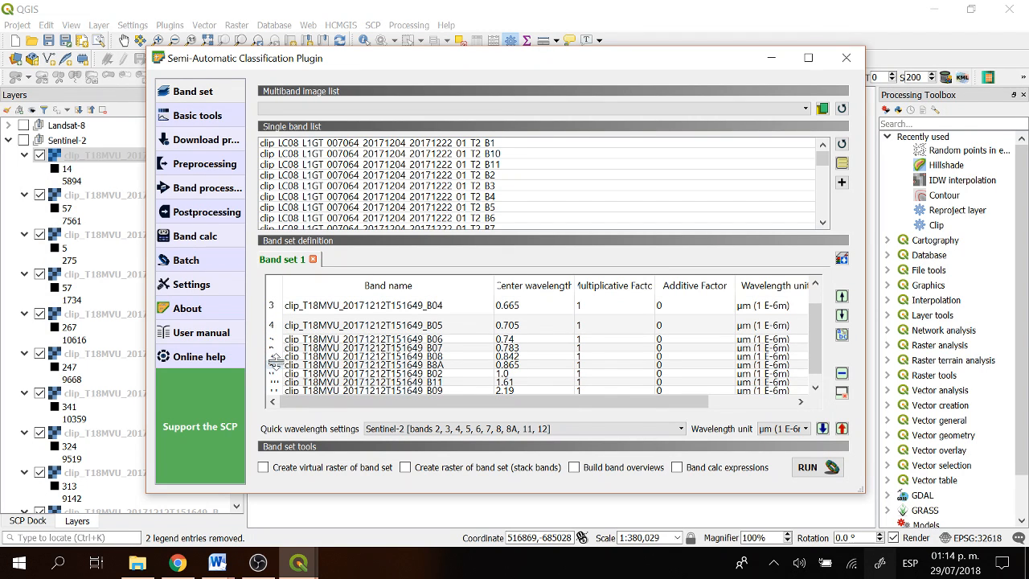
drag(274, 360, 275, 372)
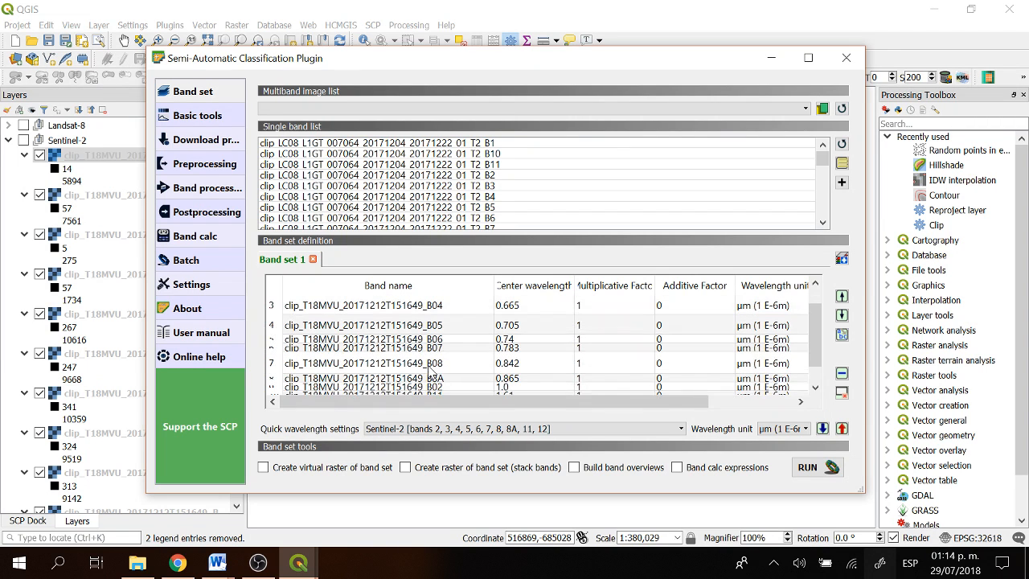
scroll(444, 366, up, 1)
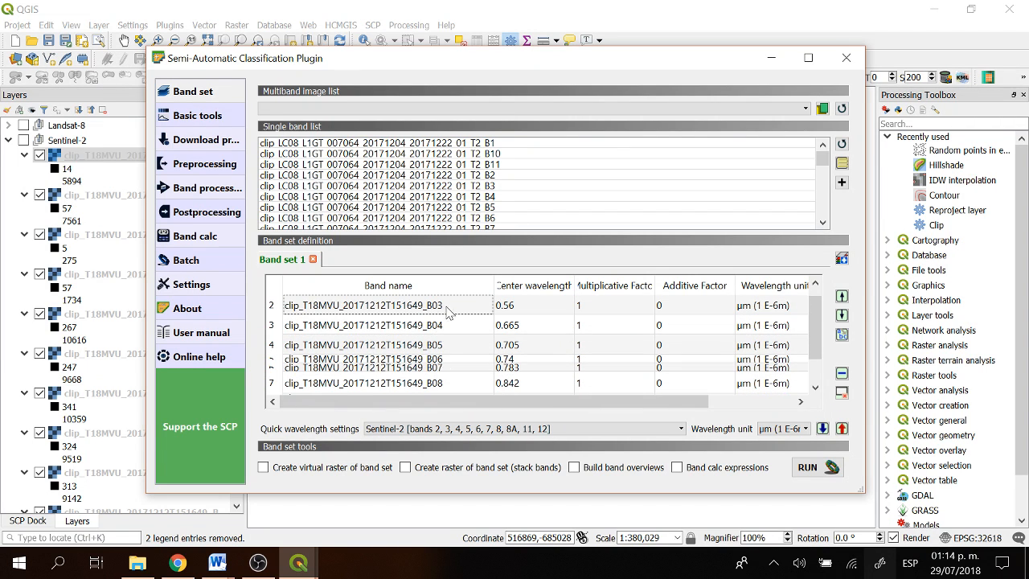
scroll(426, 313, down, 2)
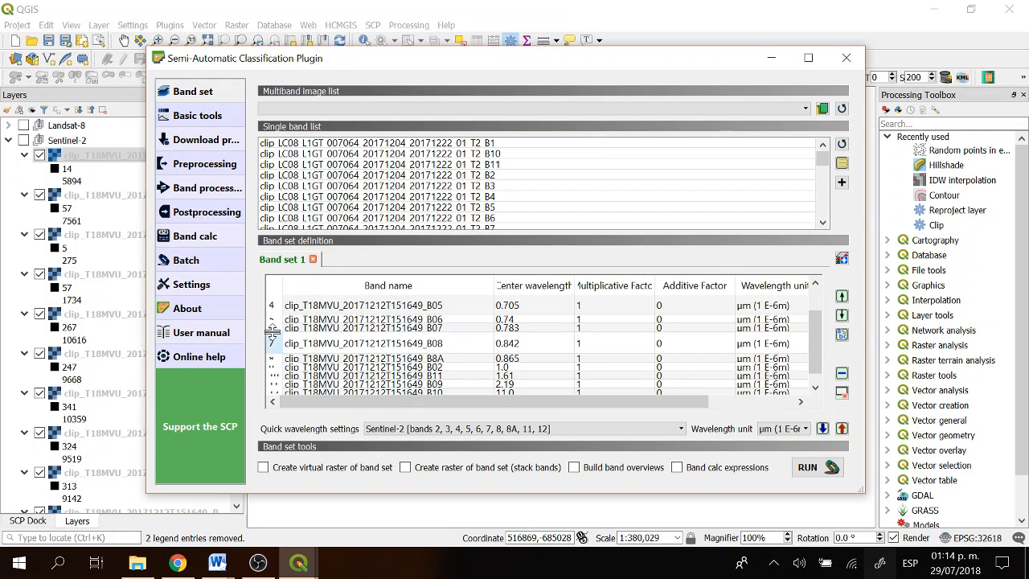
drag(272, 332, 274, 337)
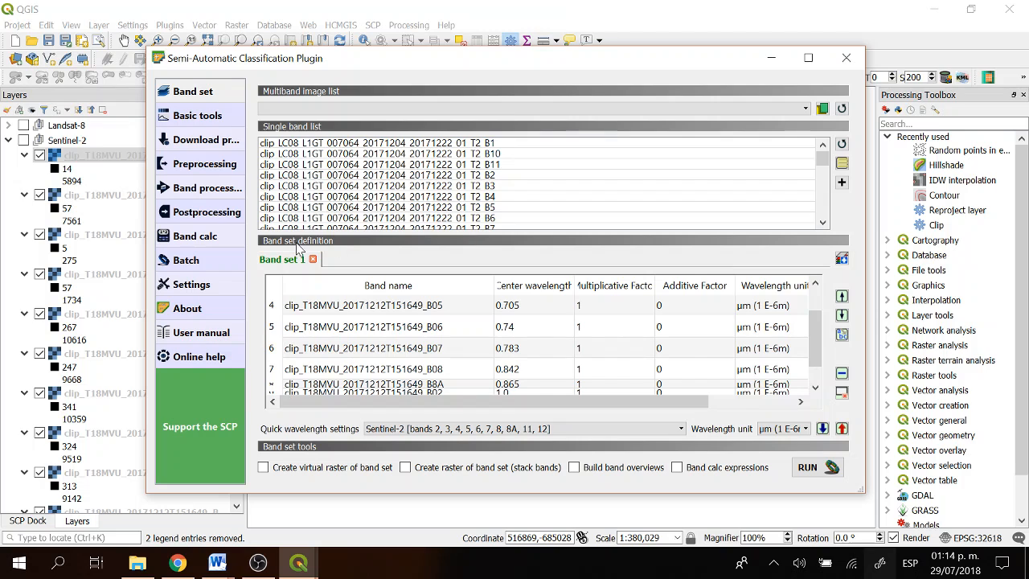
Add a second band set, review the bands of Band set 1, and make Band set 2 the active one.
click(841, 259)
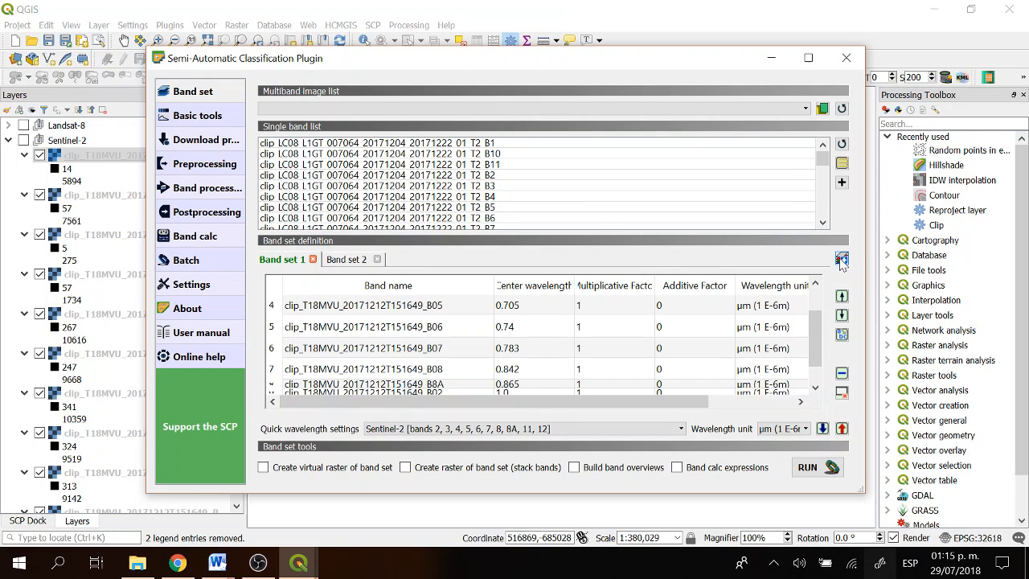
scroll(455, 177, down, 5)
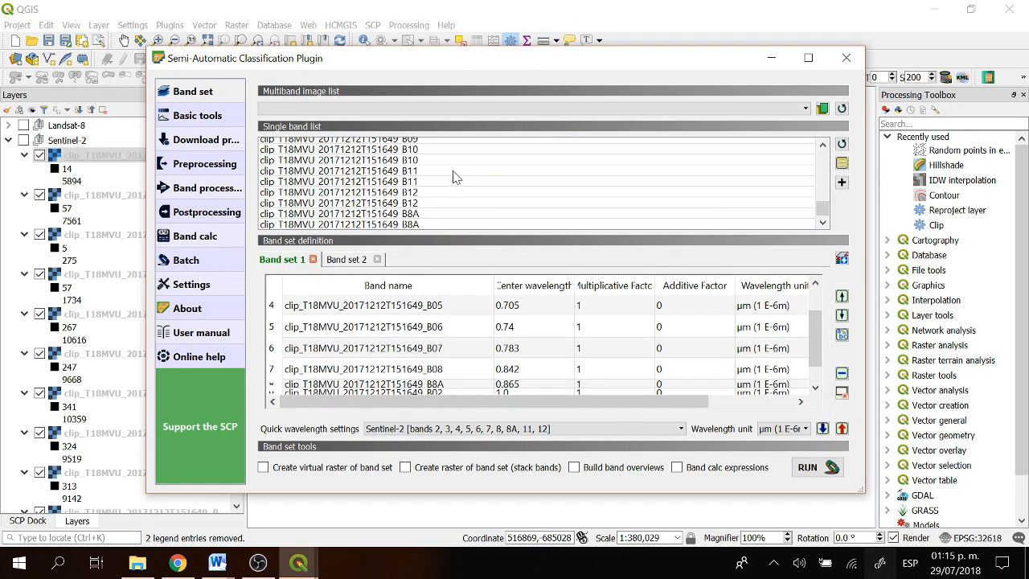
click(353, 259)
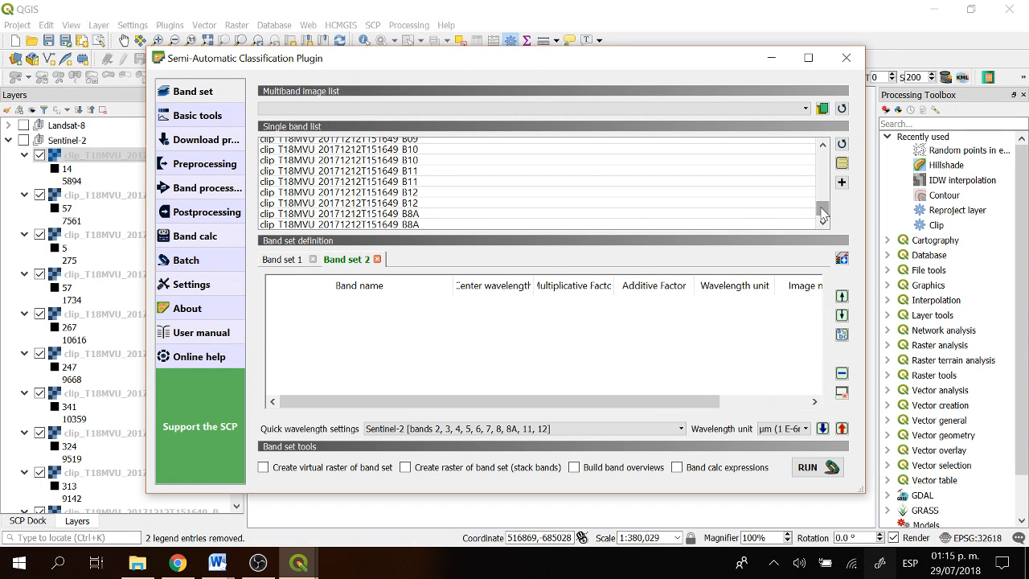
drag(821, 207, 833, 143)
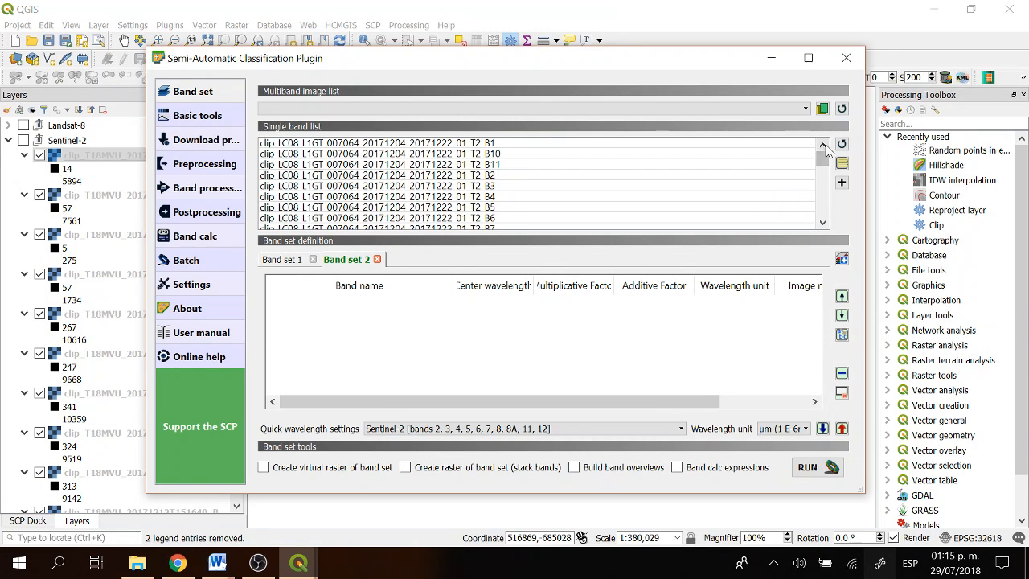
click(289, 261)
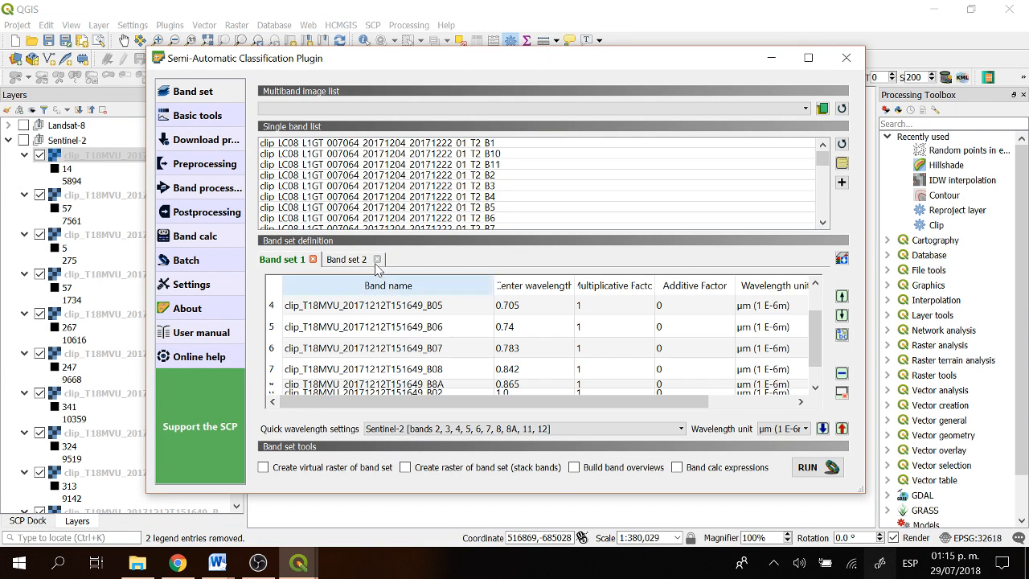
scroll(342, 344, up, 1)
scroll(342, 344, down, 2)
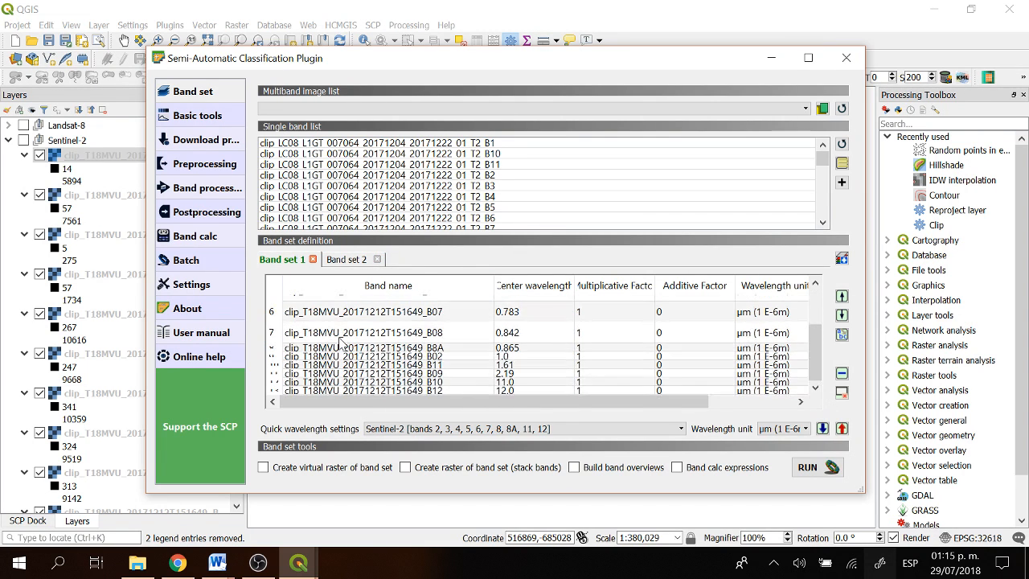
scroll(341, 344, up, 2)
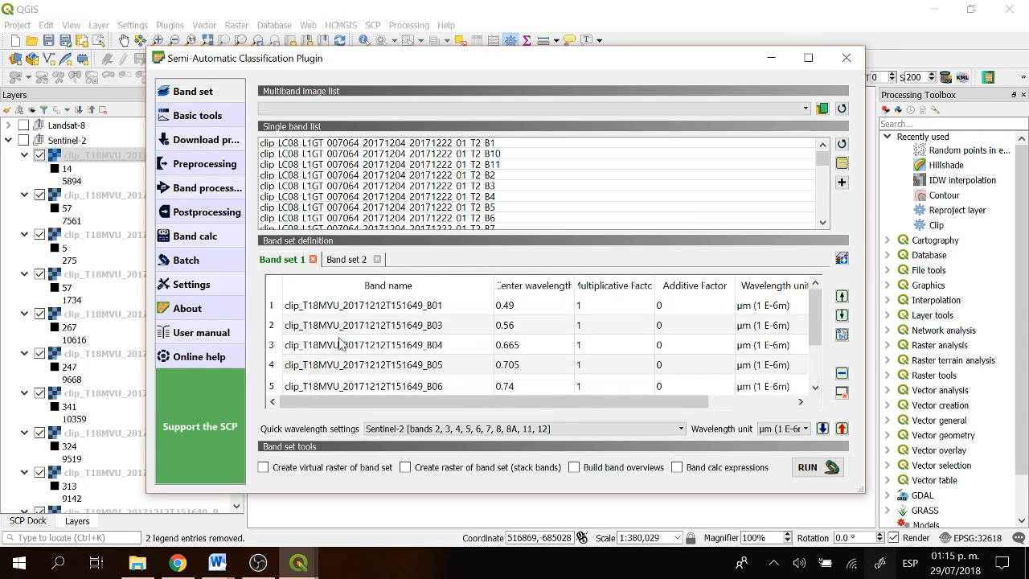
click(347, 261)
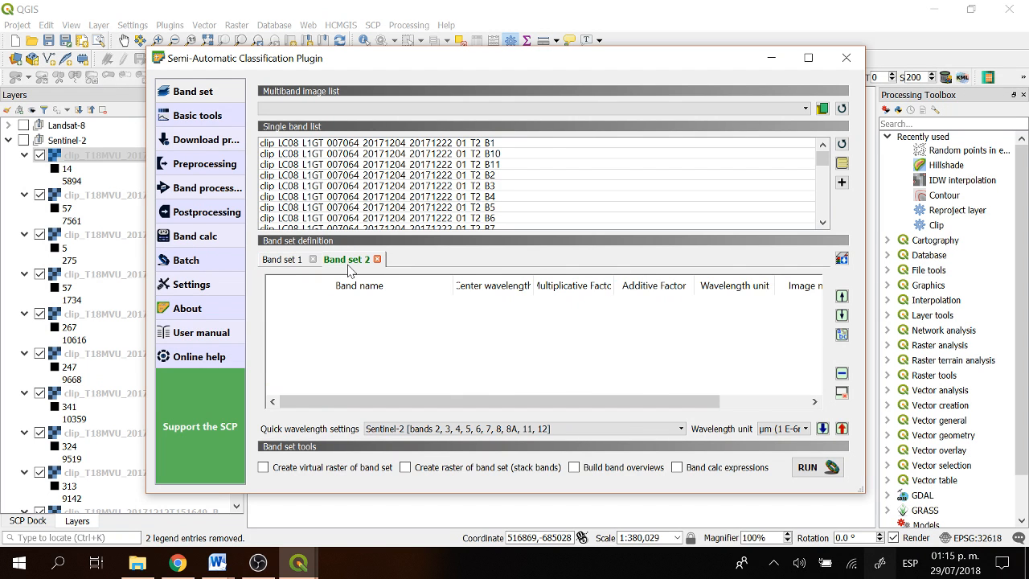
Load all twelve Landsat-8 TIF bands from the Lansat > Corte folder into Band set 2.
click(829, 107)
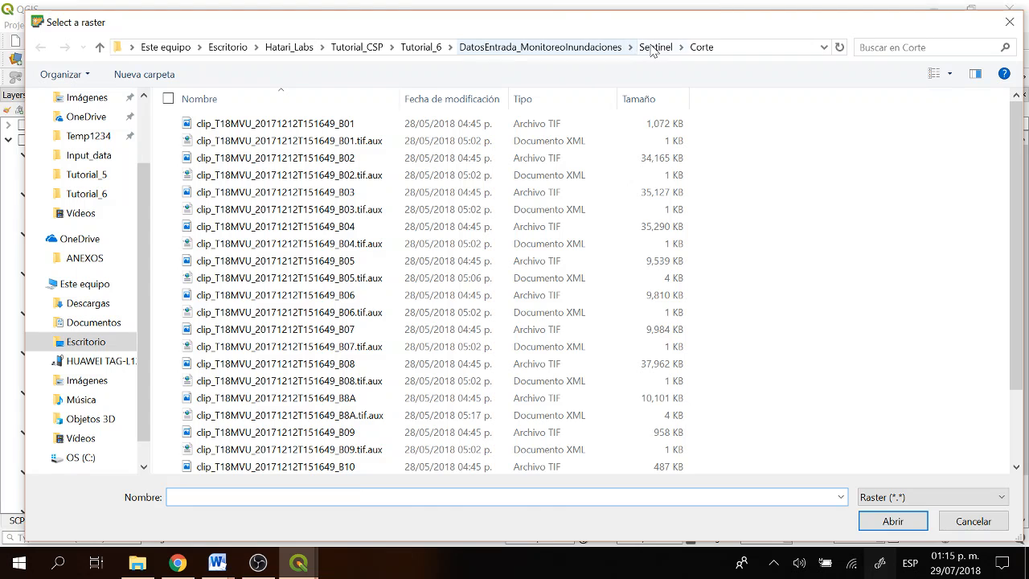
click(590, 47)
double_click(223, 123)
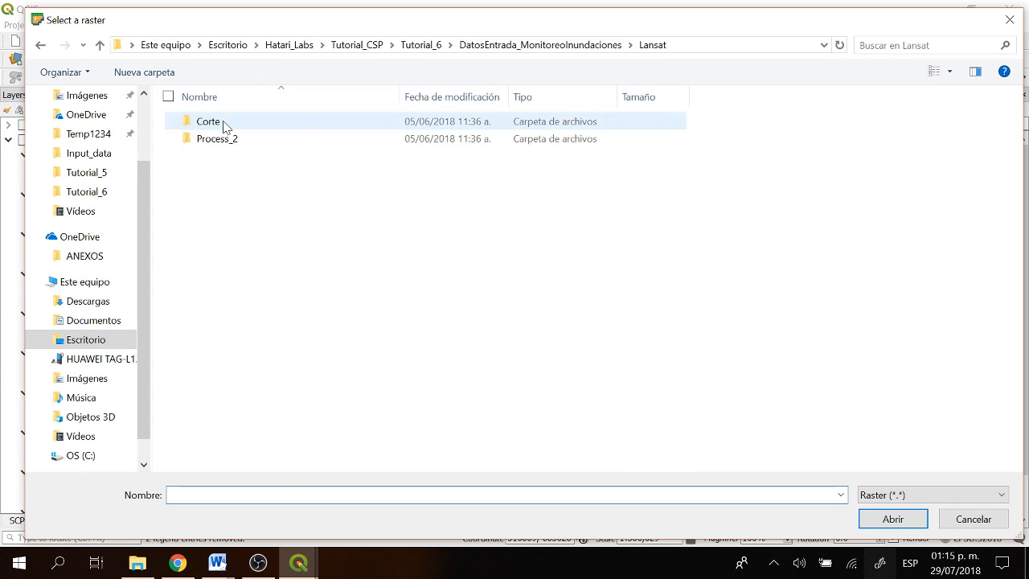
double_click(224, 128)
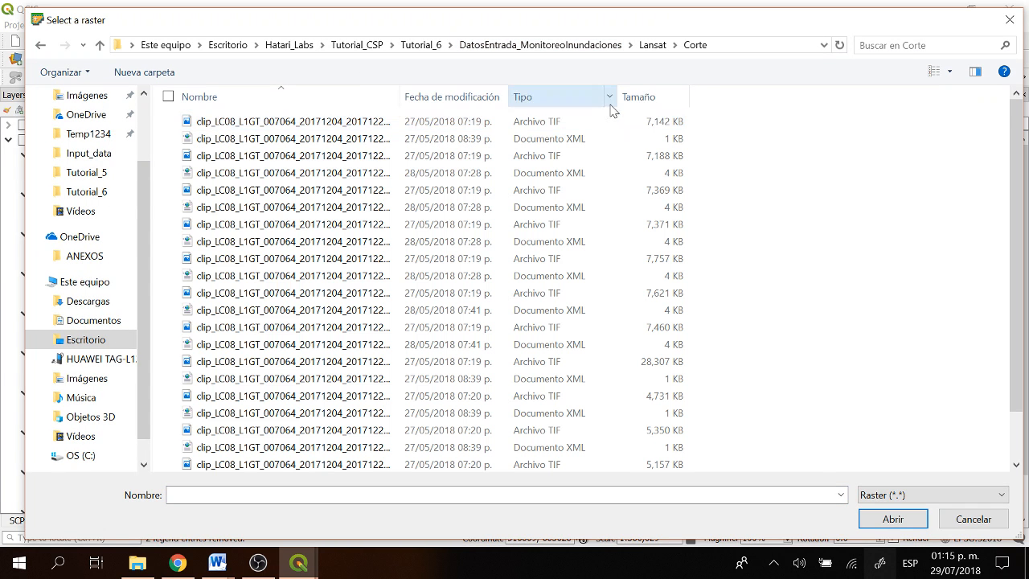
click(610, 97)
click(639, 112)
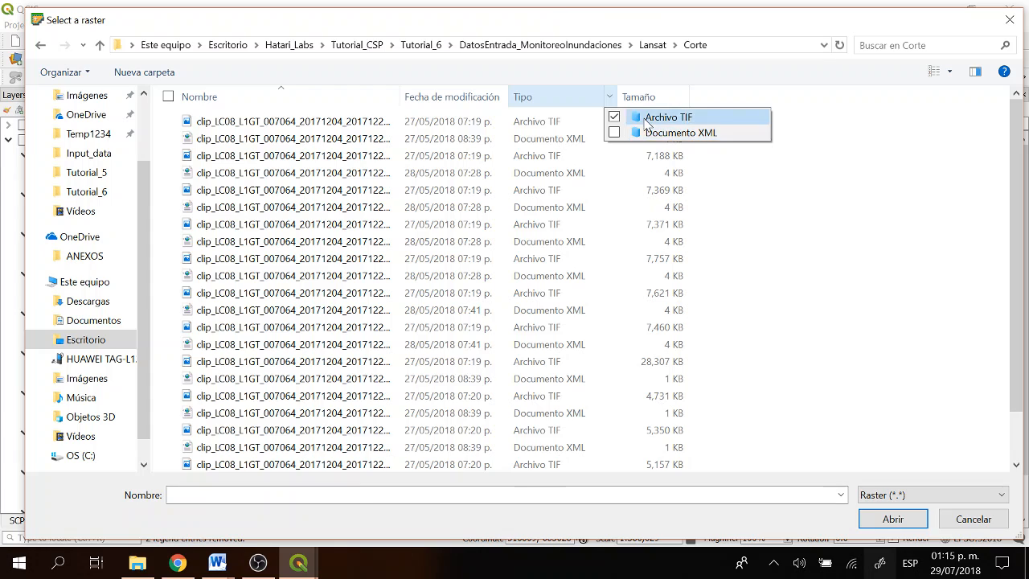
click(443, 127)
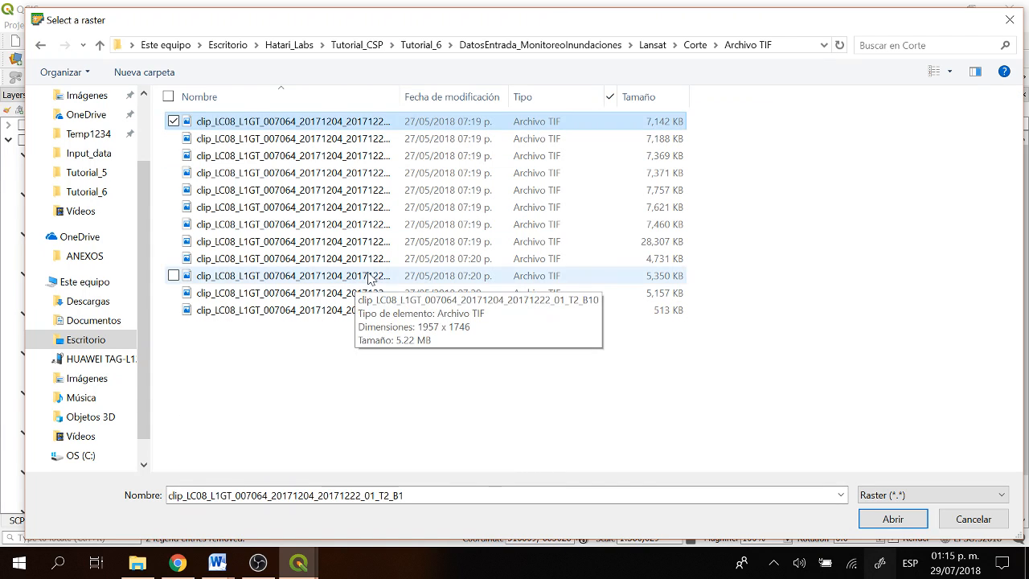
shift+click(356, 313)
click(893, 518)
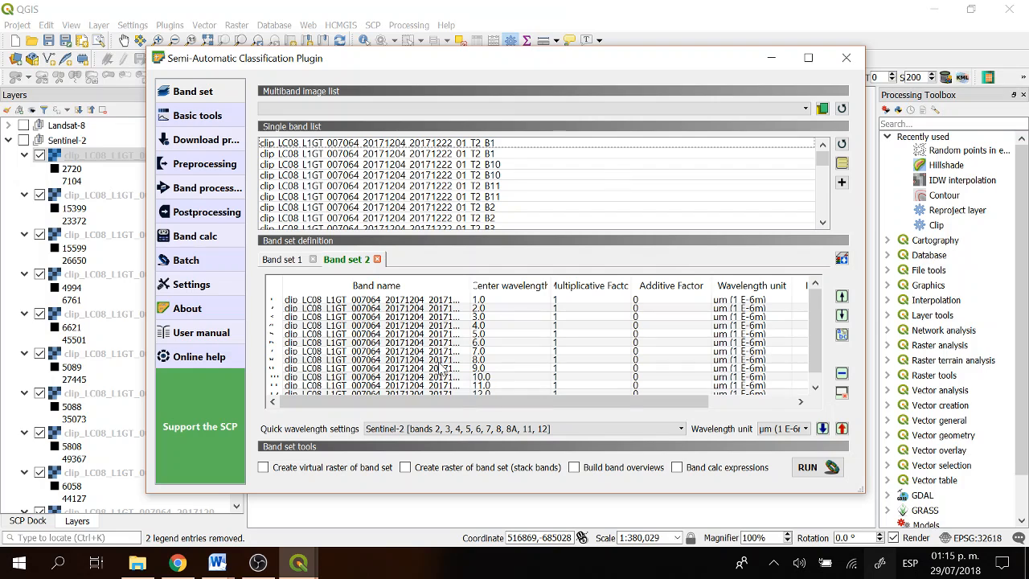
Make Band set 1 the active band set and close the plugin window.
scroll(441, 369, up, 1)
scroll(441, 368, down, 1)
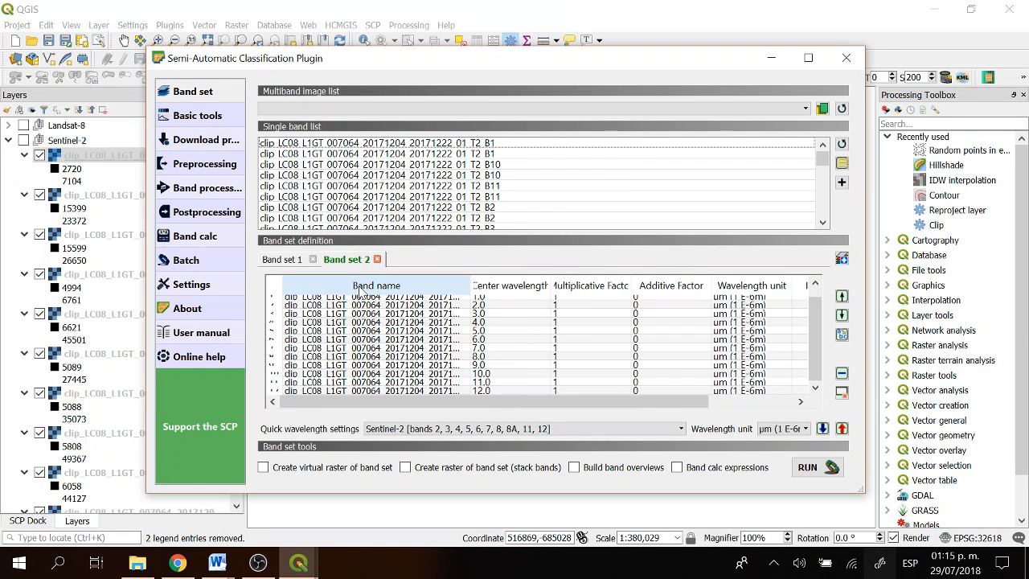
scroll(362, 352, up, 1)
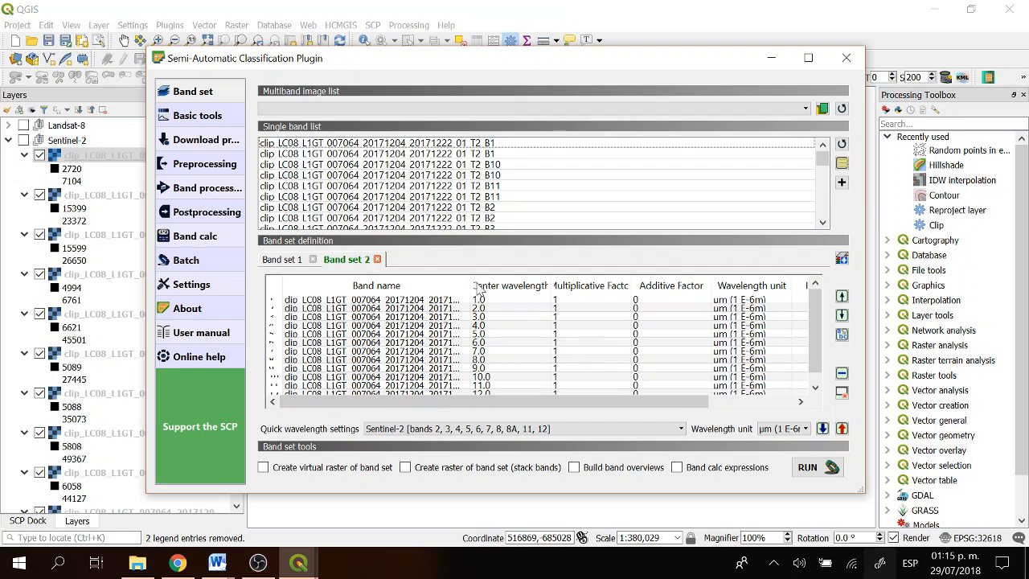
click(286, 262)
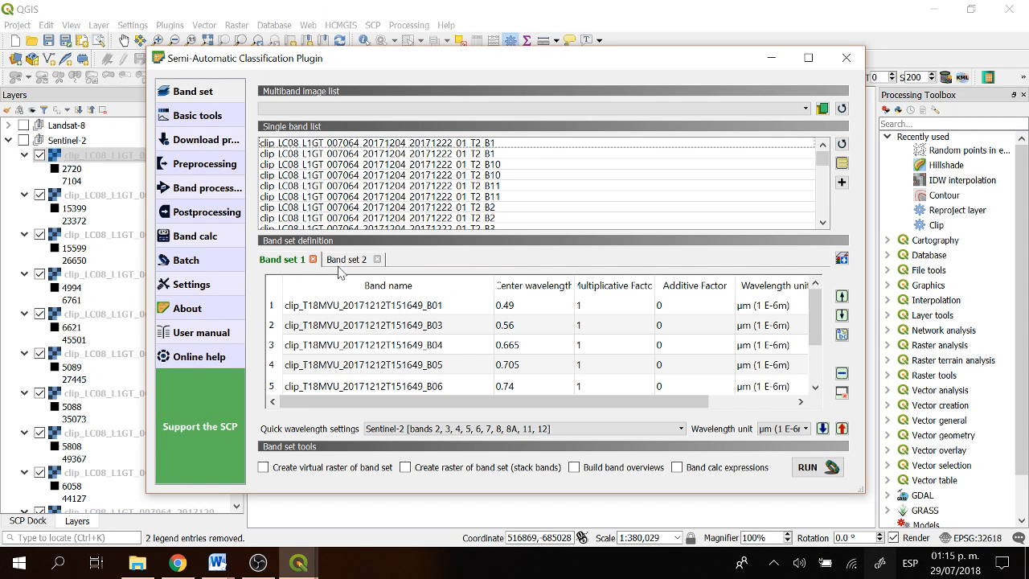
click(810, 467)
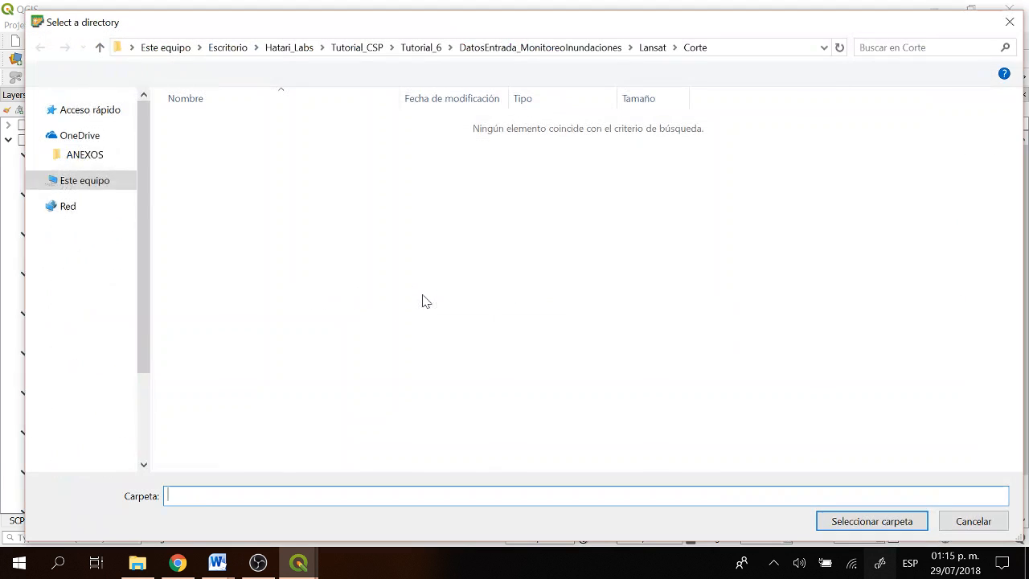
key(Escape)
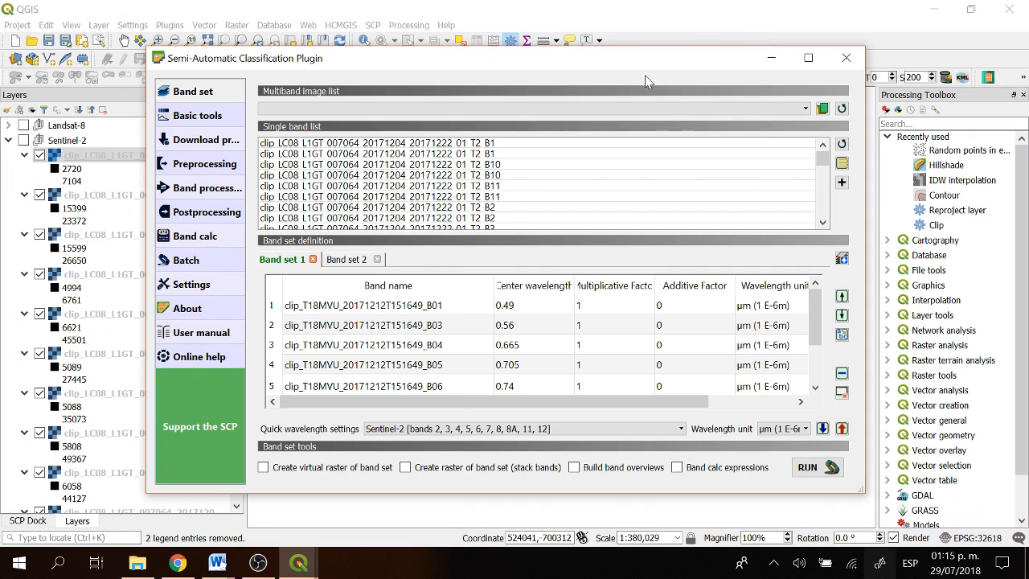
scroll(626, 346, down, 2)
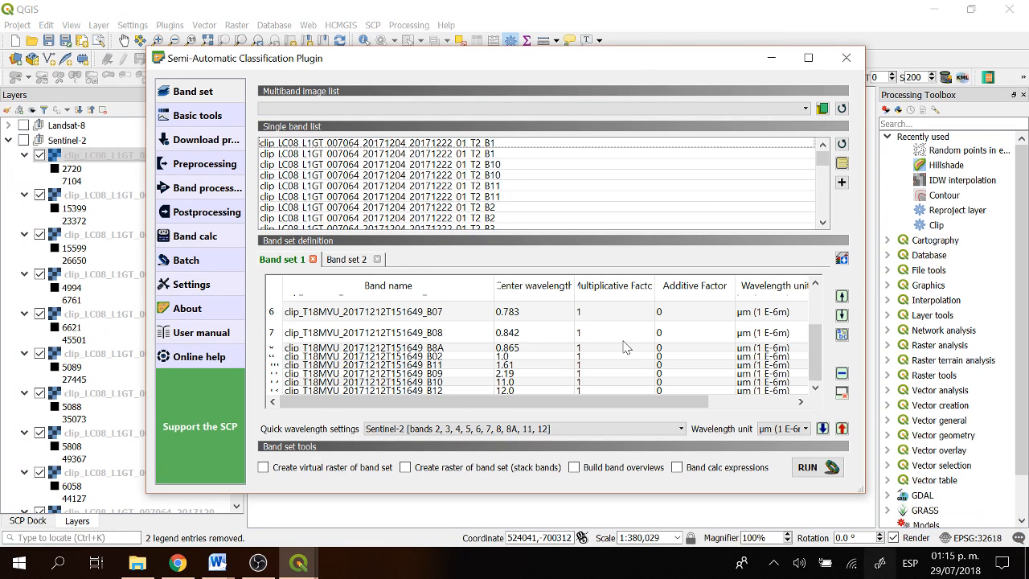
click(847, 58)
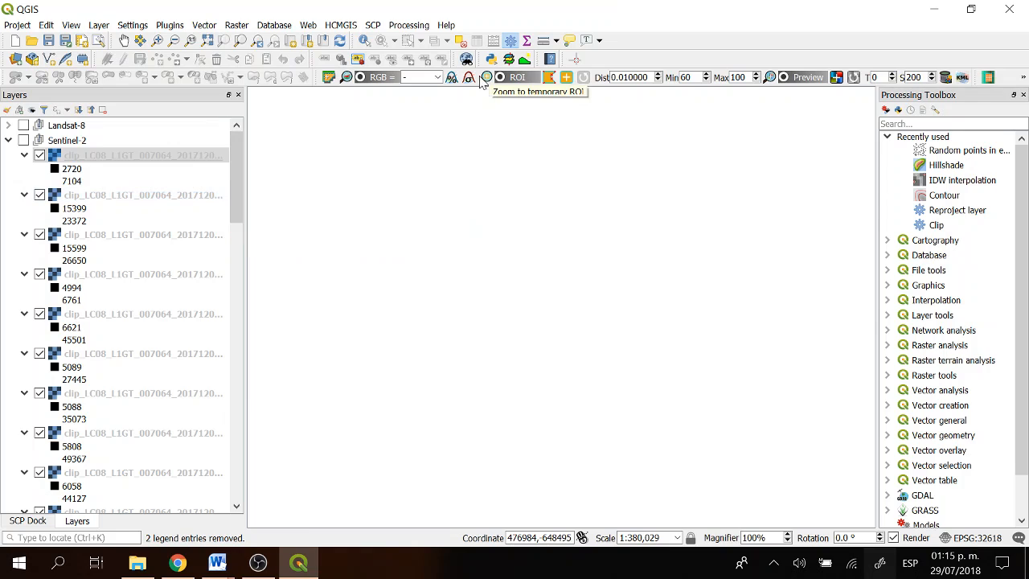
Create a 7-3-2 RGB color composite from Band set 1 and check its band rendering in the layer properties.
click(406, 77)
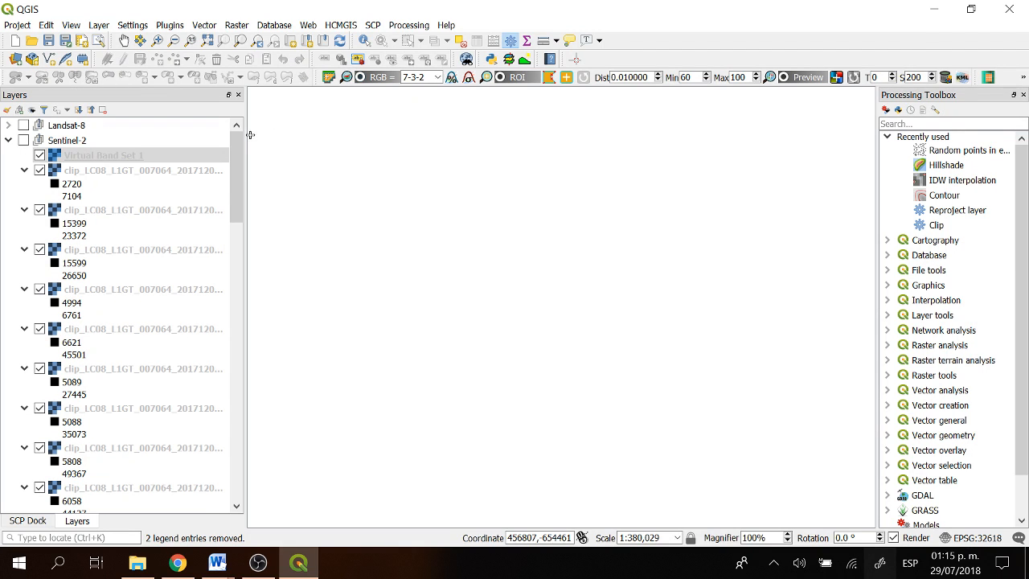
click(133, 158)
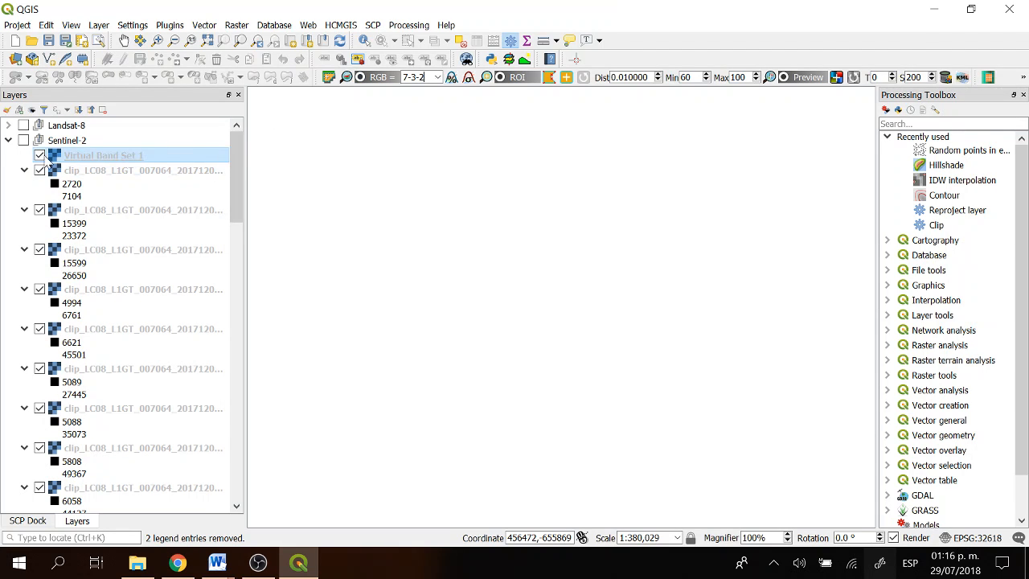
click(56, 160)
double_click(55, 157)
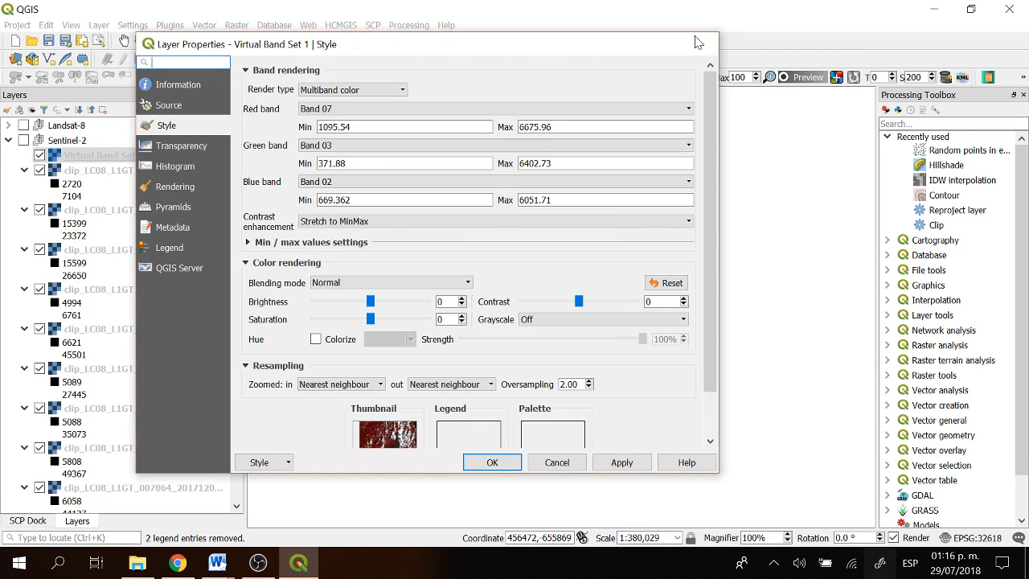
click(697, 41)
Zoom in on the river area and show only the Virtual Band Set 1 composite of the Sentinel-2 group on the map.
click(23, 141)
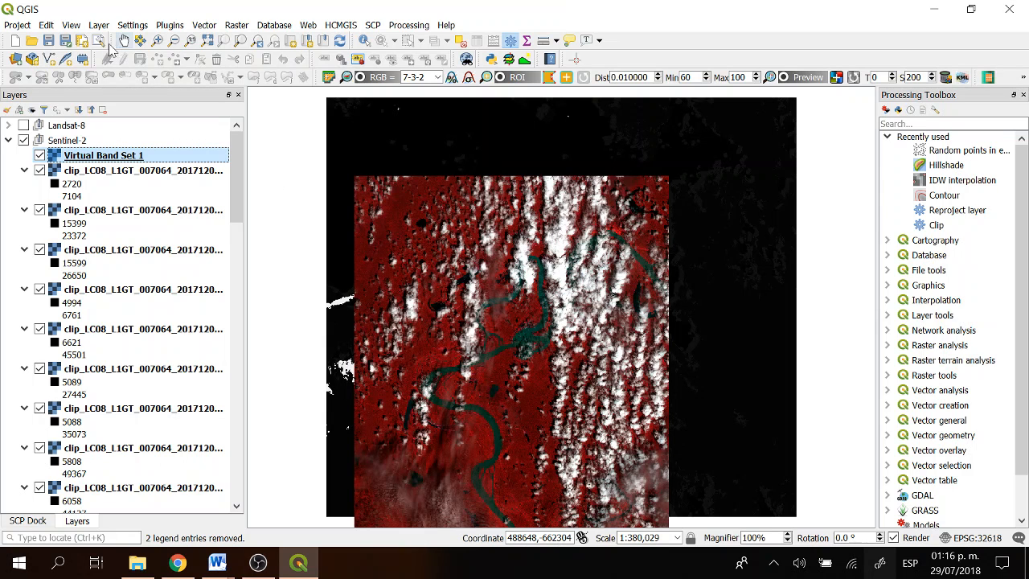
drag(390, 244, 620, 499)
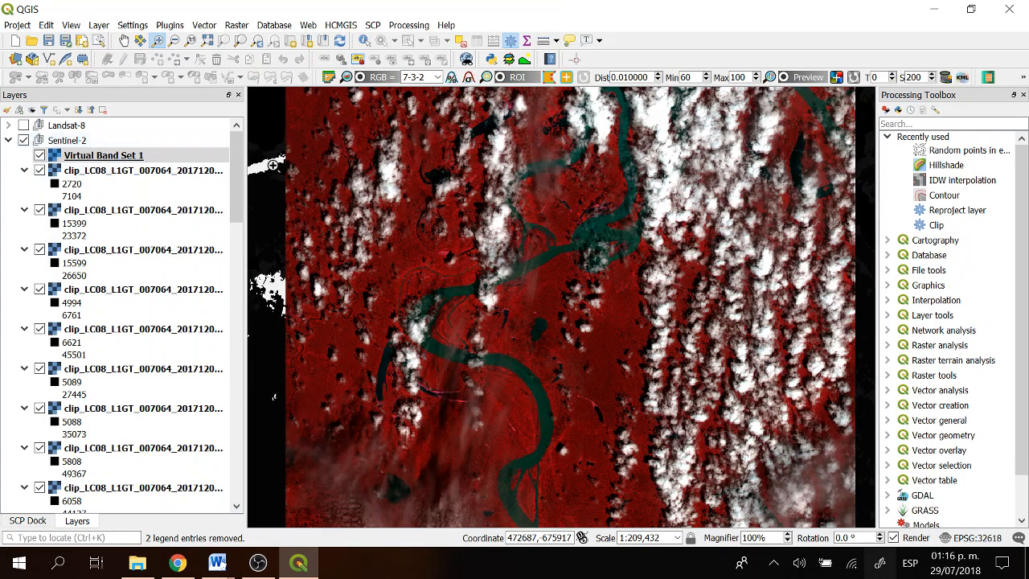
click(56, 142)
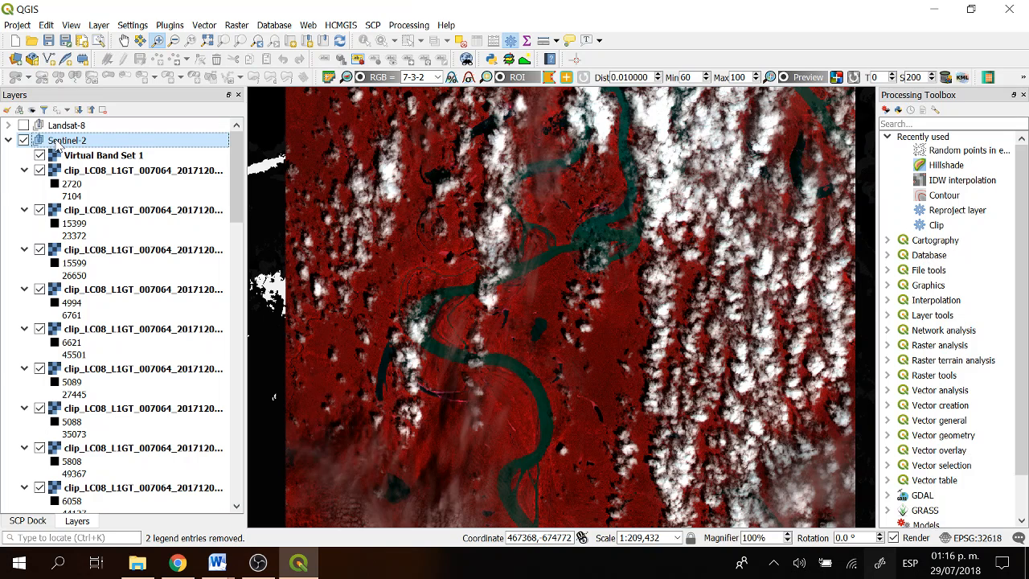
click(32, 110)
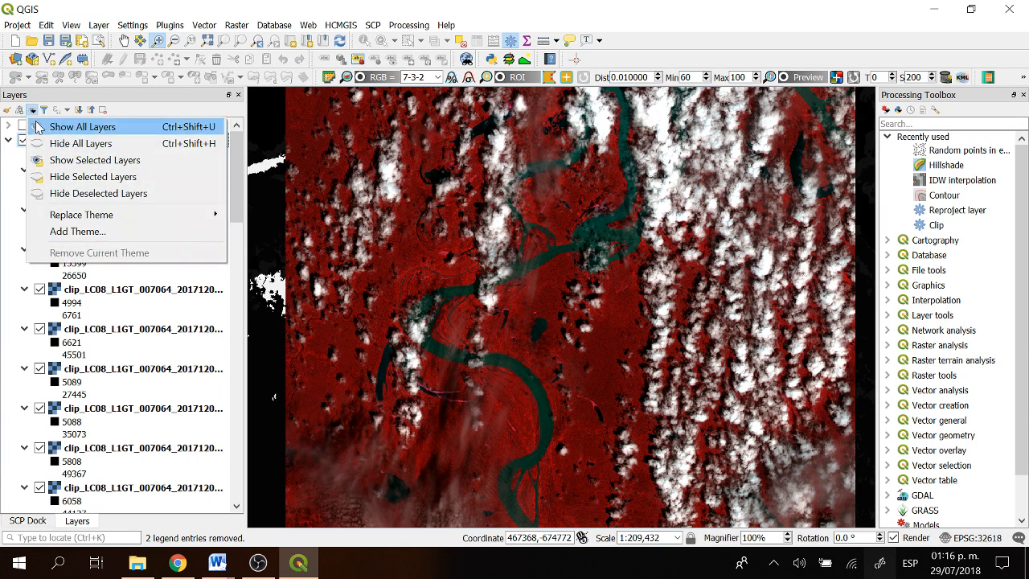
click(37, 143)
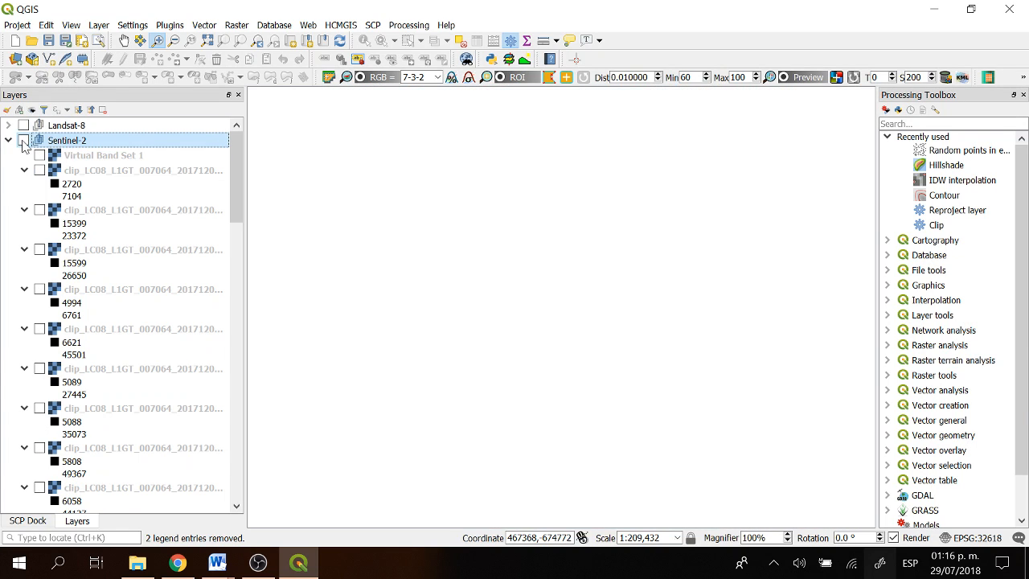
click(23, 141)
click(40, 156)
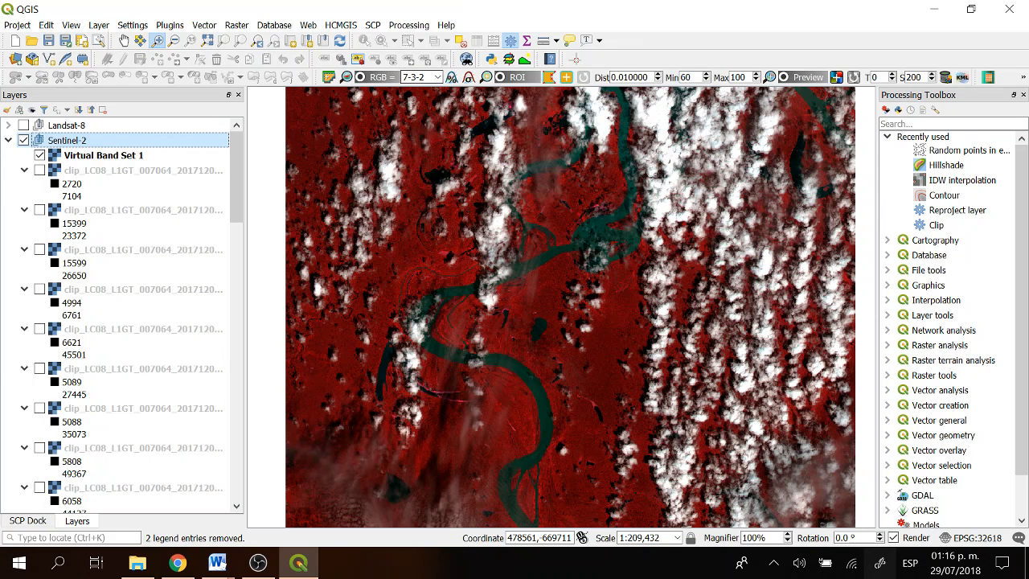
Reopen the Semi-Automatic Classification Plugin window and examine the band order and center wavelengths of Band set 1.
mouse_move(298, 562)
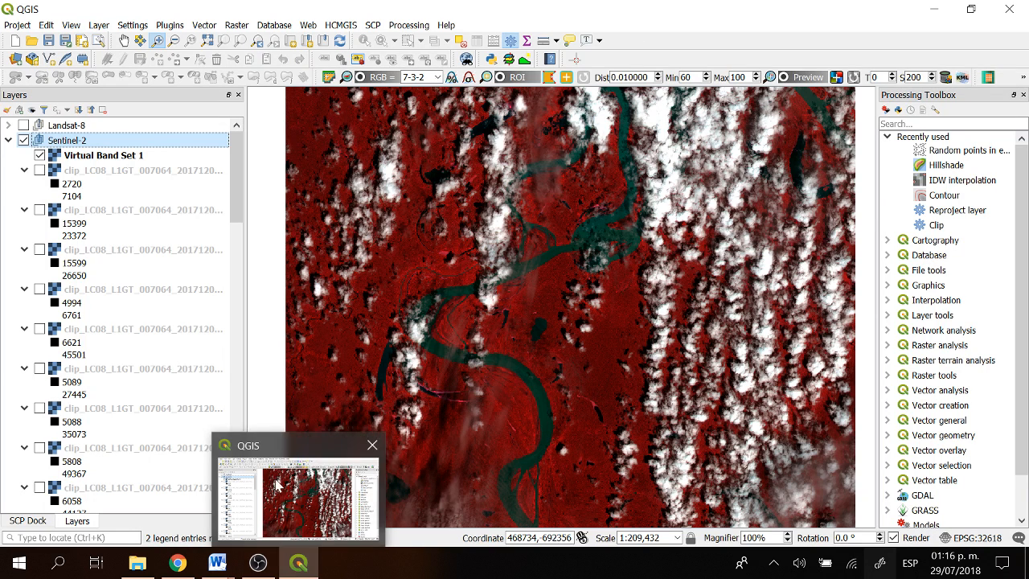
click(373, 25)
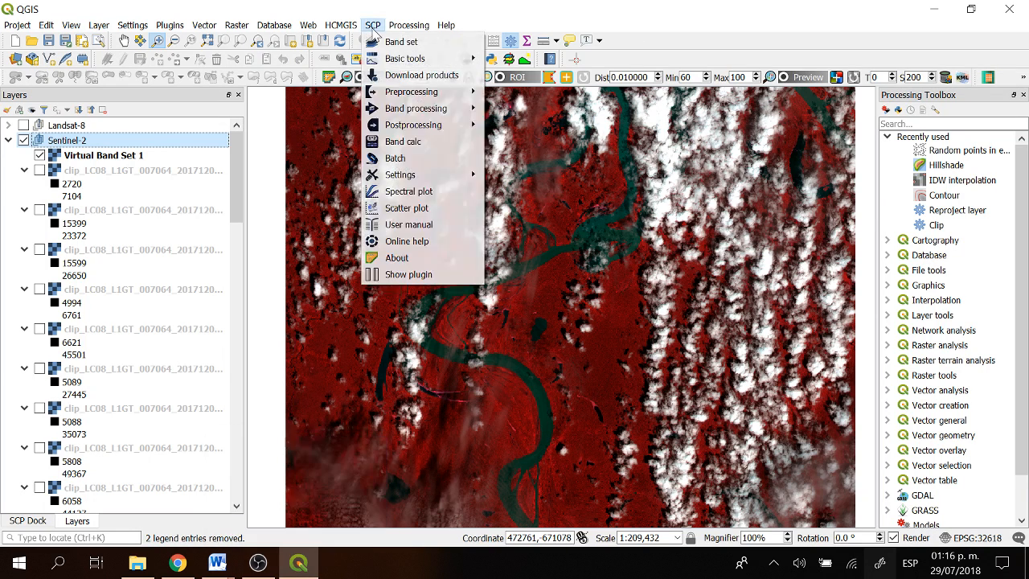
click(419, 275)
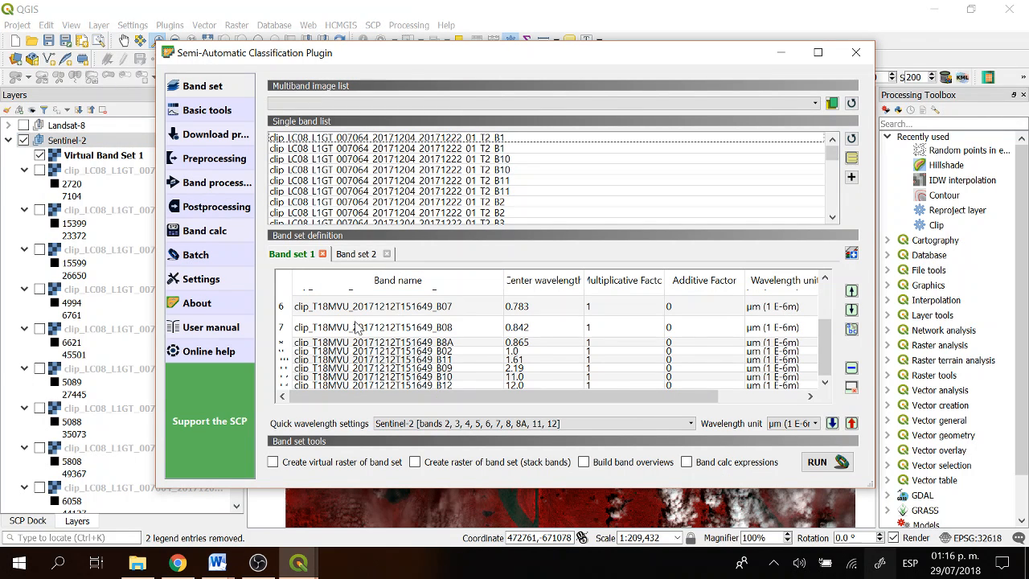
scroll(358, 326, up, 2)
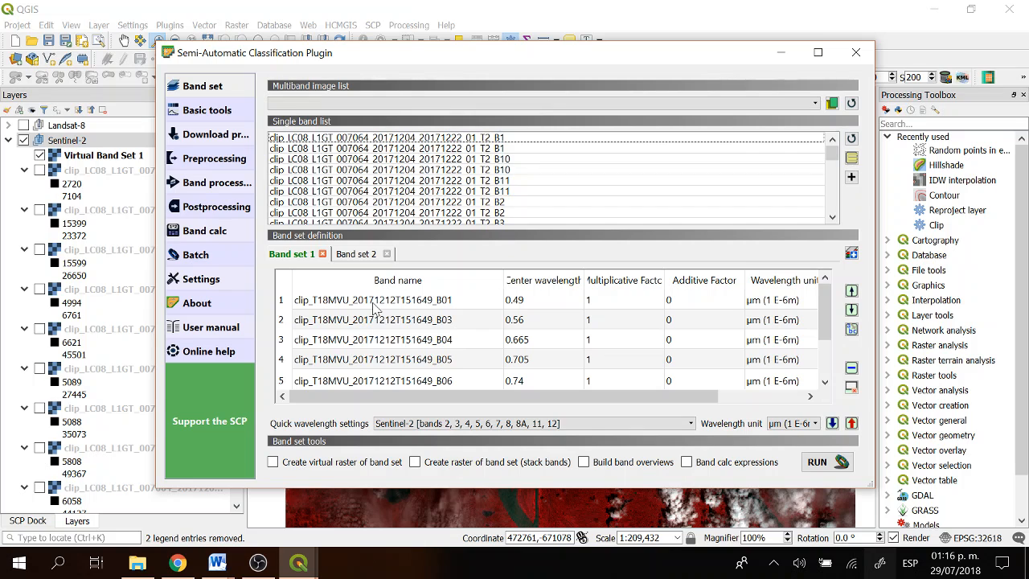
scroll(359, 381, down, 2)
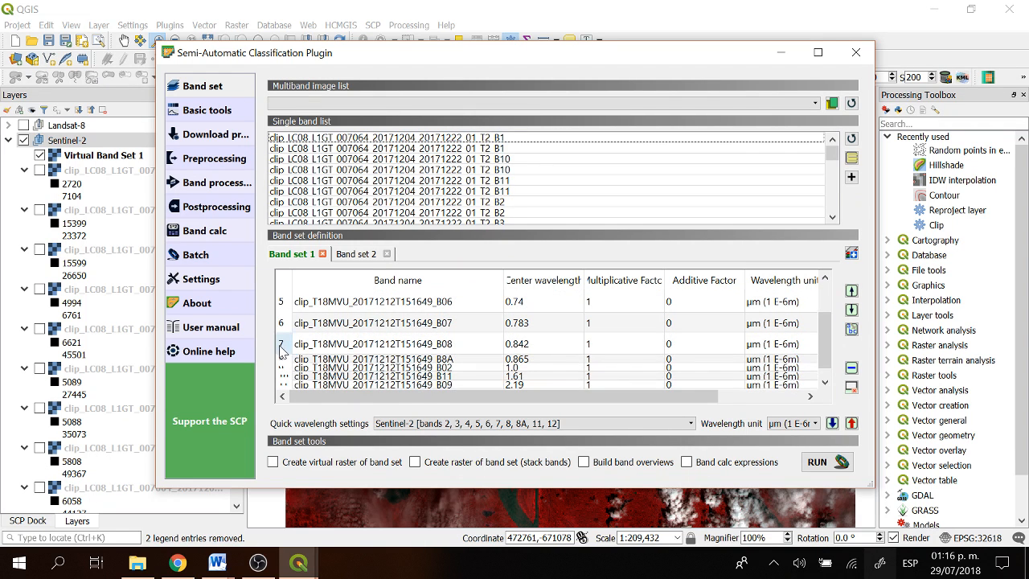
drag(285, 351, 287, 364)
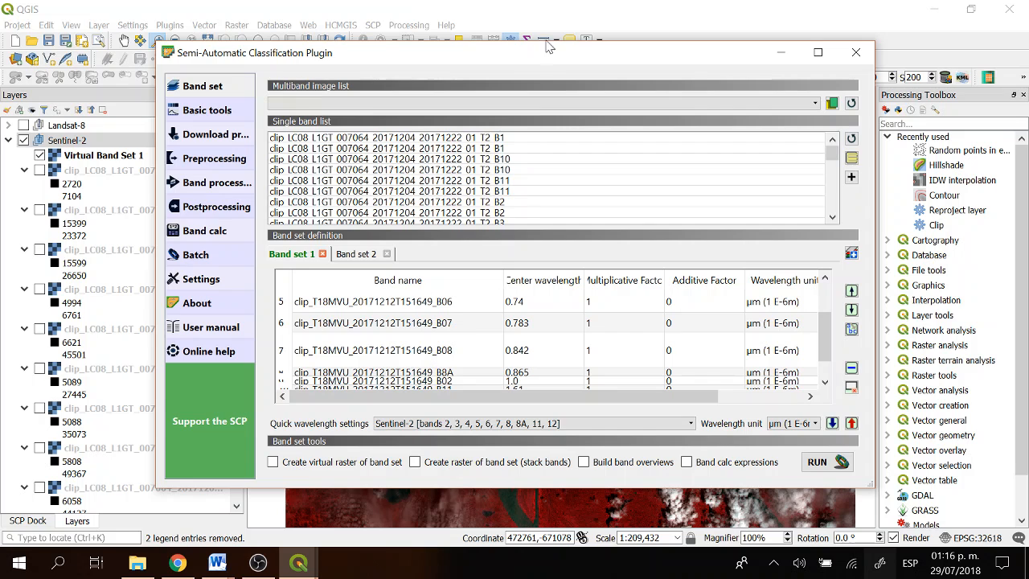
drag(533, 62, 563, 70)
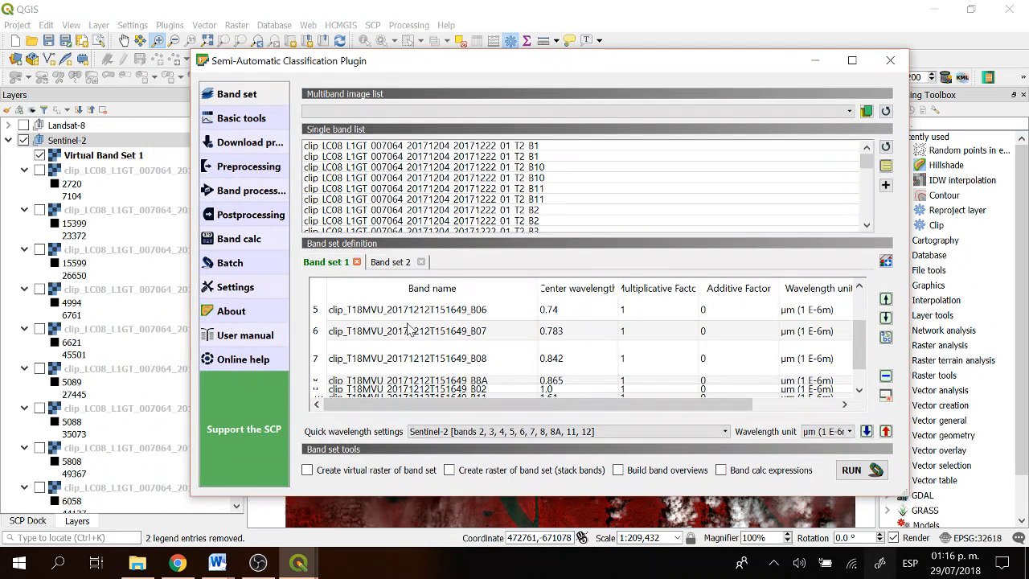
scroll(412, 329, up, 2)
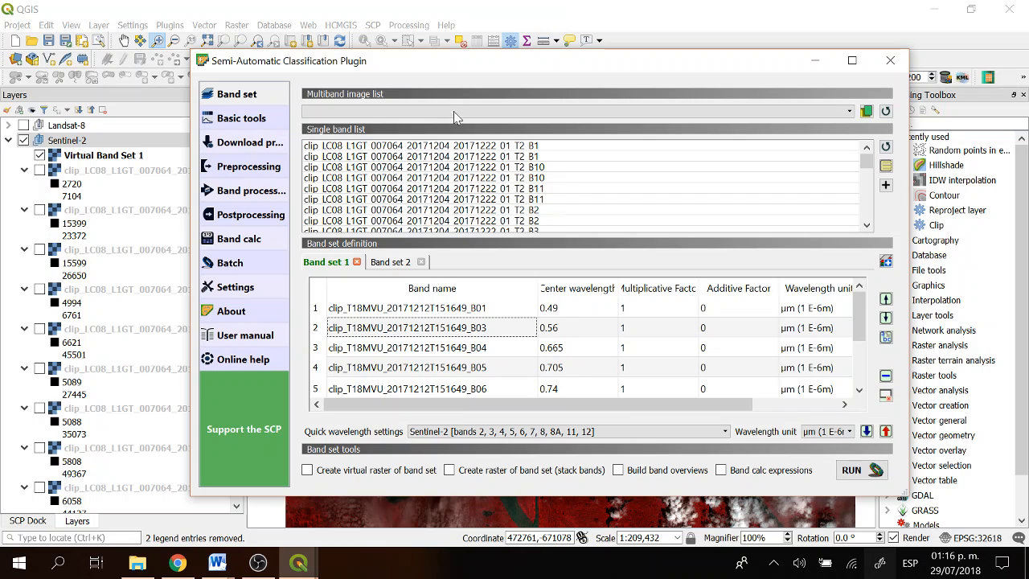
click(464, 352)
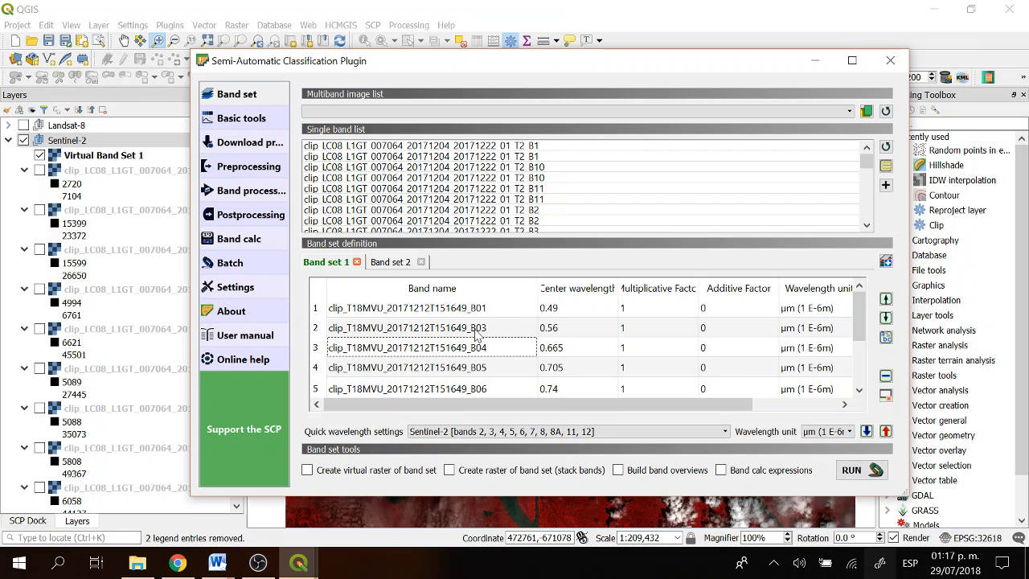
Make Band set 2 active, and widen its Band name column and enlarge rows 2 to 5 to check the Landsat-8 bands.
click(389, 269)
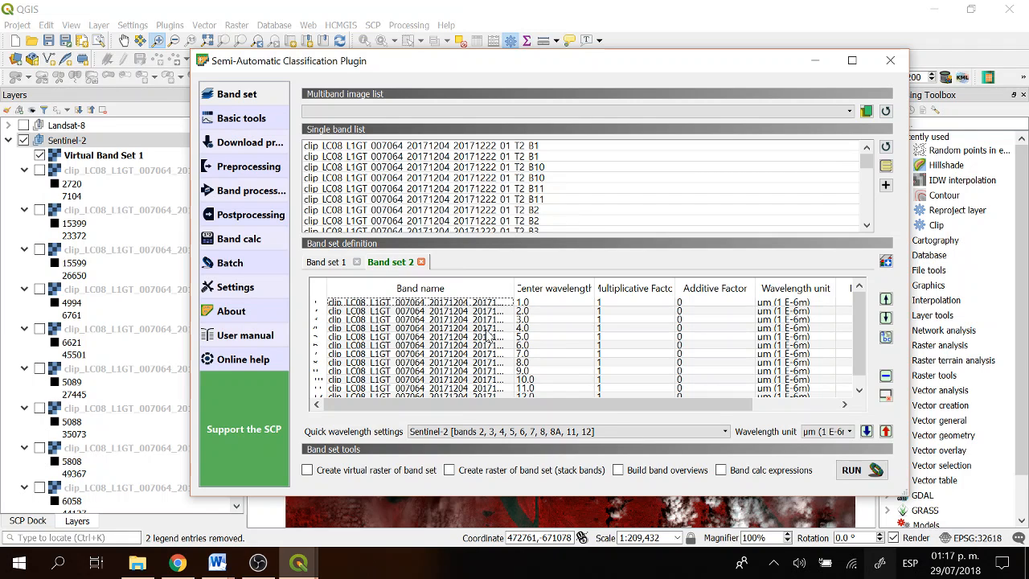
drag(512, 287, 611, 287)
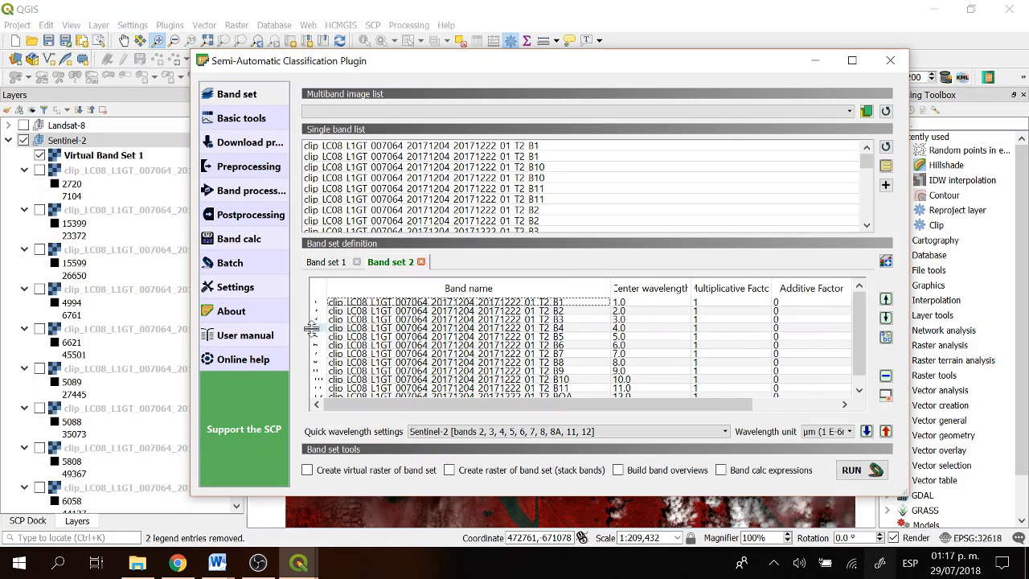
mouse_move(312, 331)
mouse_down()
mouse_move(312, 351)
mouse_move(320, 326)
mouse_up()
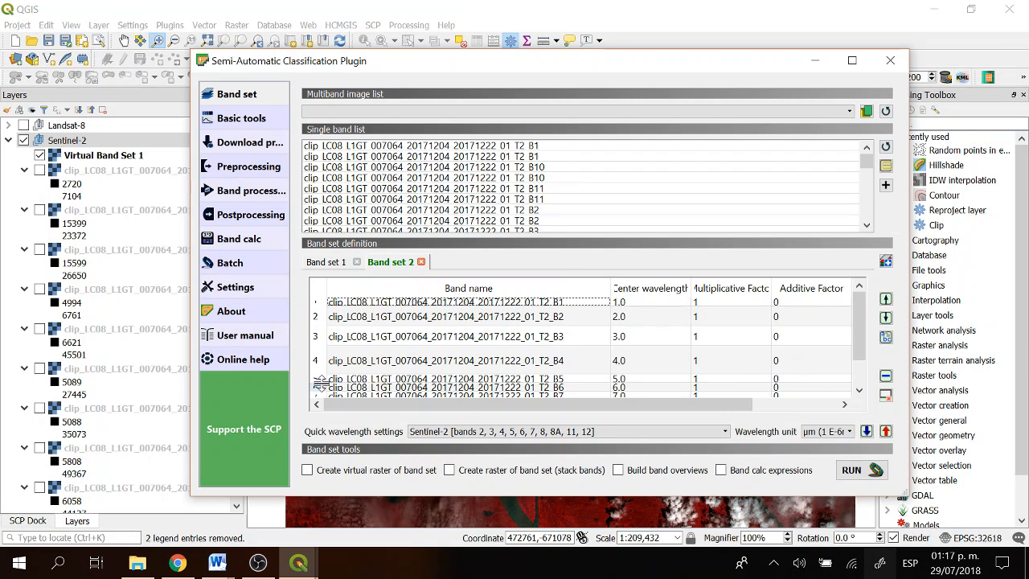
drag(320, 381, 320, 398)
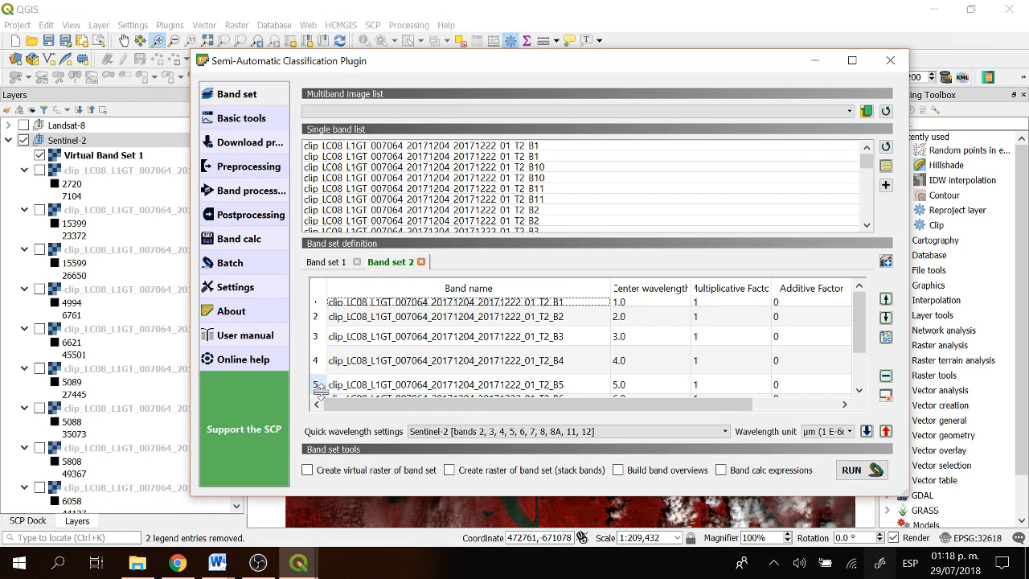
scroll(441, 347, down, 1)
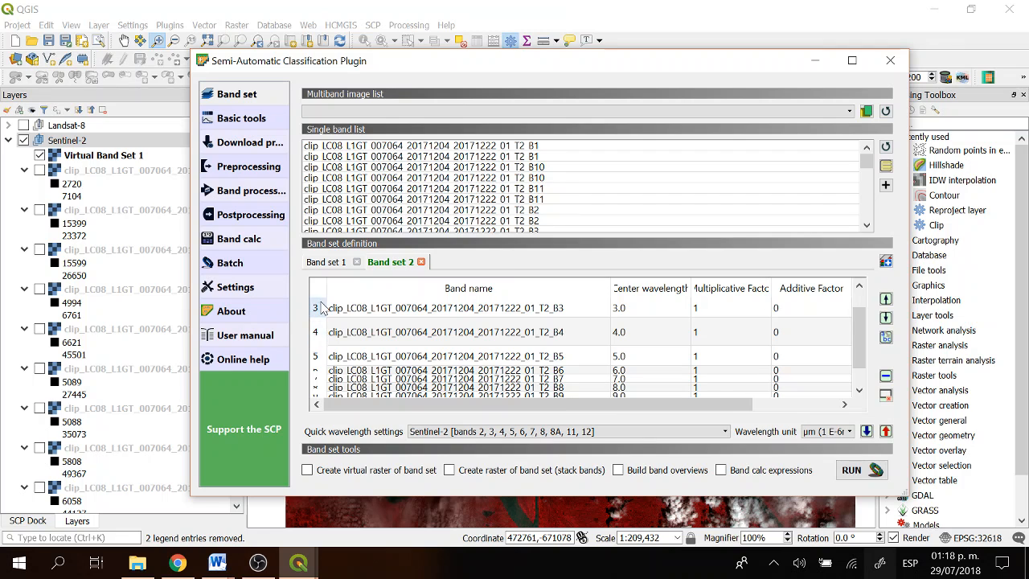
click(816, 62)
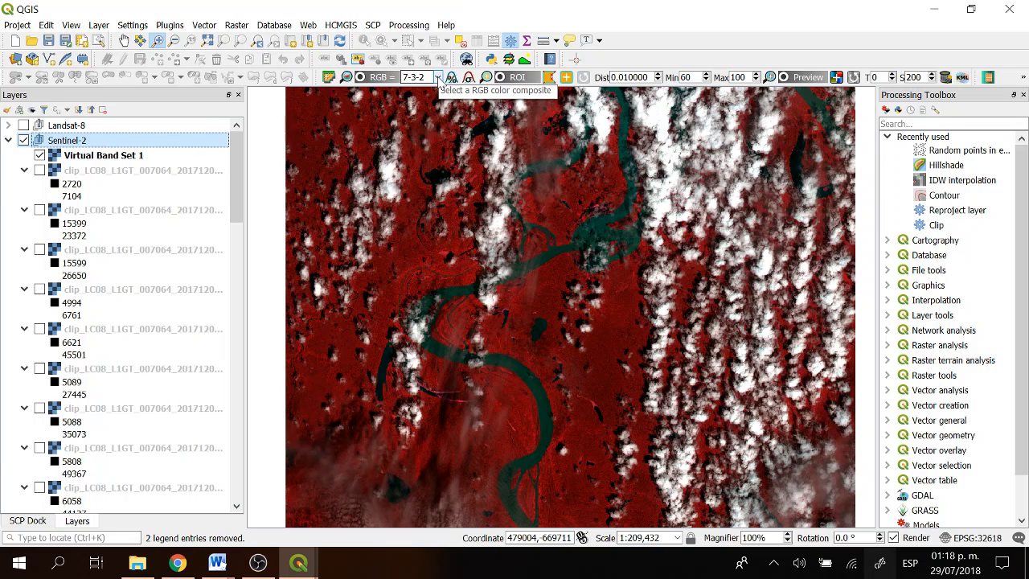
Create a 5-4-3 RGB color composite from Band set 2 and move the new composite layer into the Landsat-8 group.
drag(426, 77, 404, 77)
text(5-)
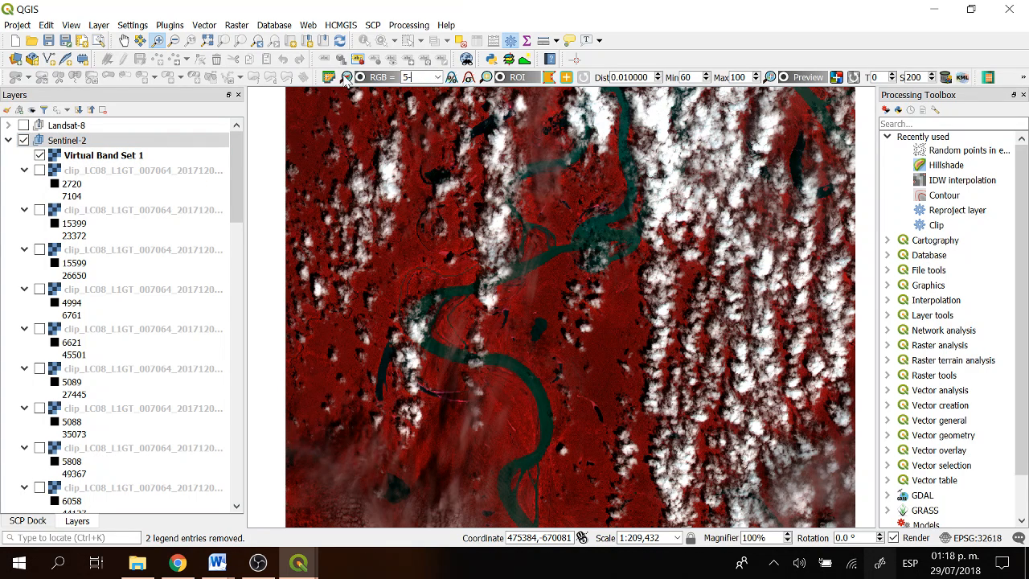
text(4-2)
key(BackSpace)
text(3)
key(Return)
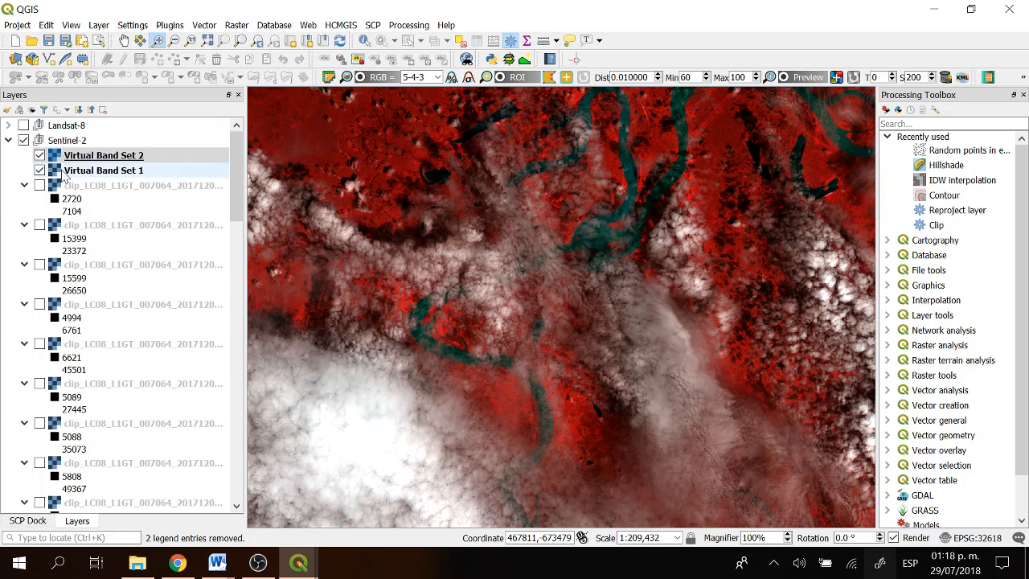
click(79, 158)
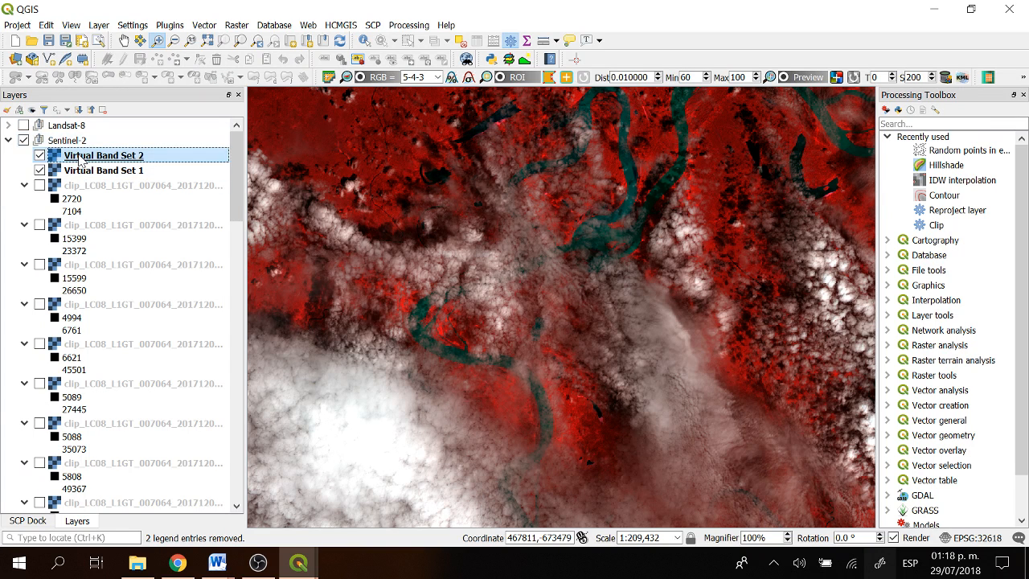
drag(79, 159, 108, 133)
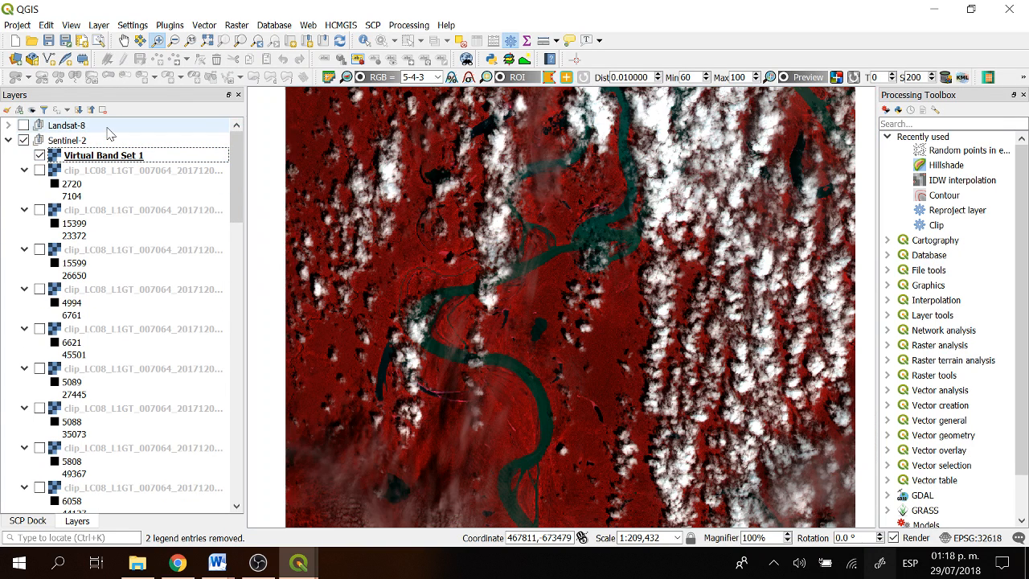
Show the Landsat-8 group on the map and collapse both the Sentinel-2 and Landsat-8 groups.
click(8, 139)
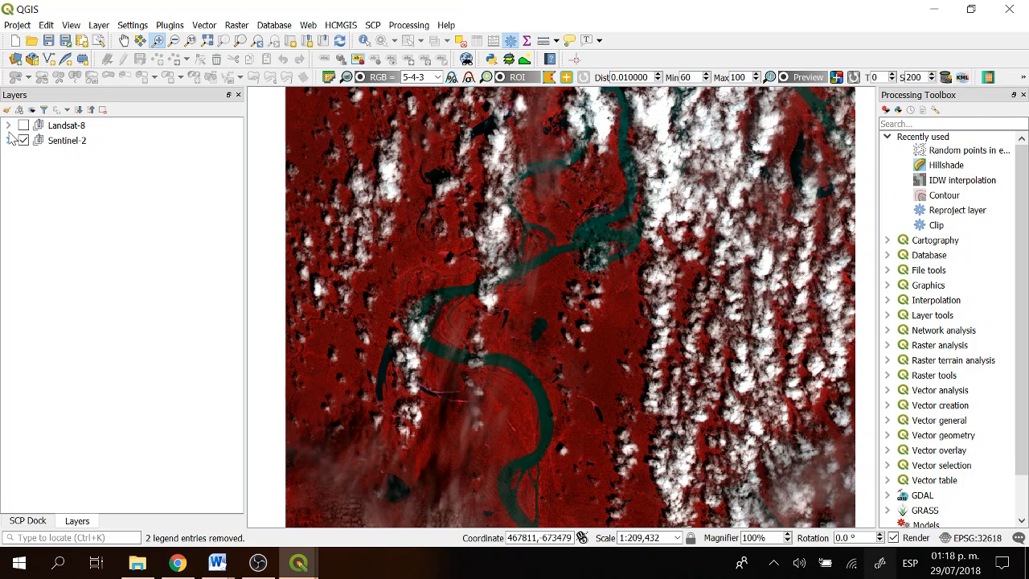
click(8, 125)
click(23, 125)
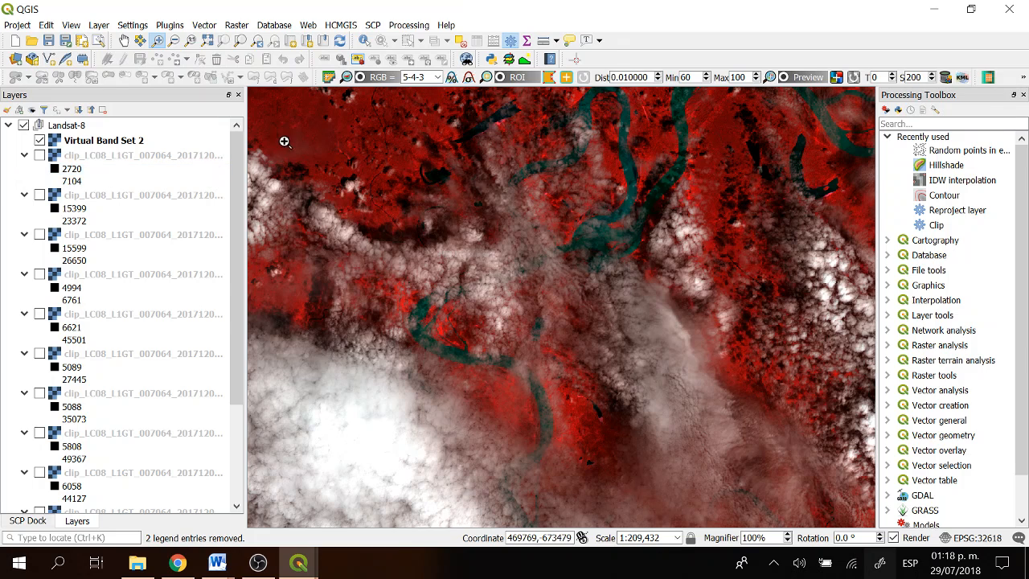
click(8, 126)
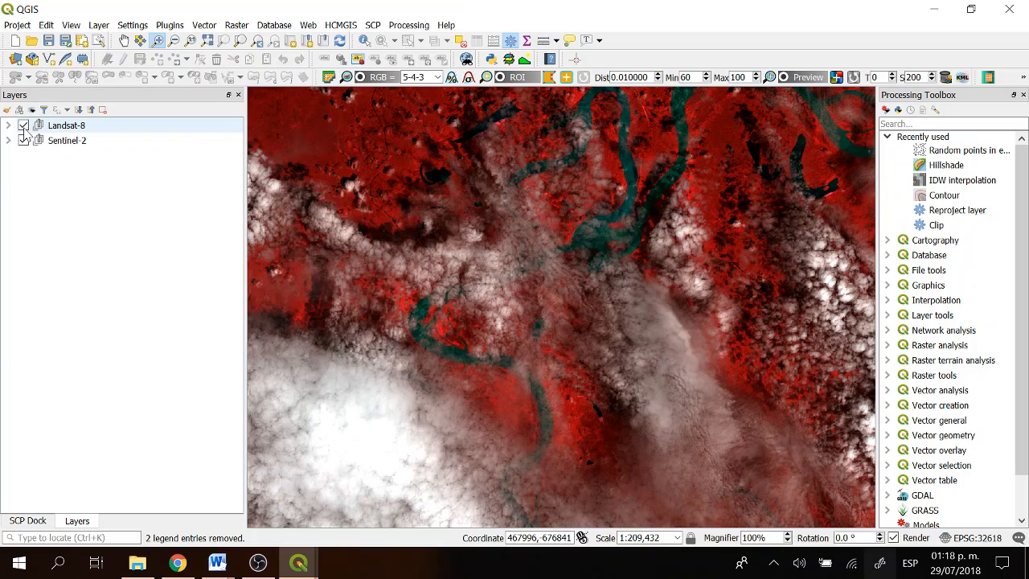
Toggle the visibility of the Landsat-8 group repeatedly to compare its composite with the Sentinel-2 composite beneath it.
click(23, 126)
click(23, 126)
click(24, 127)
click(23, 127)
click(53, 142)
click(24, 126)
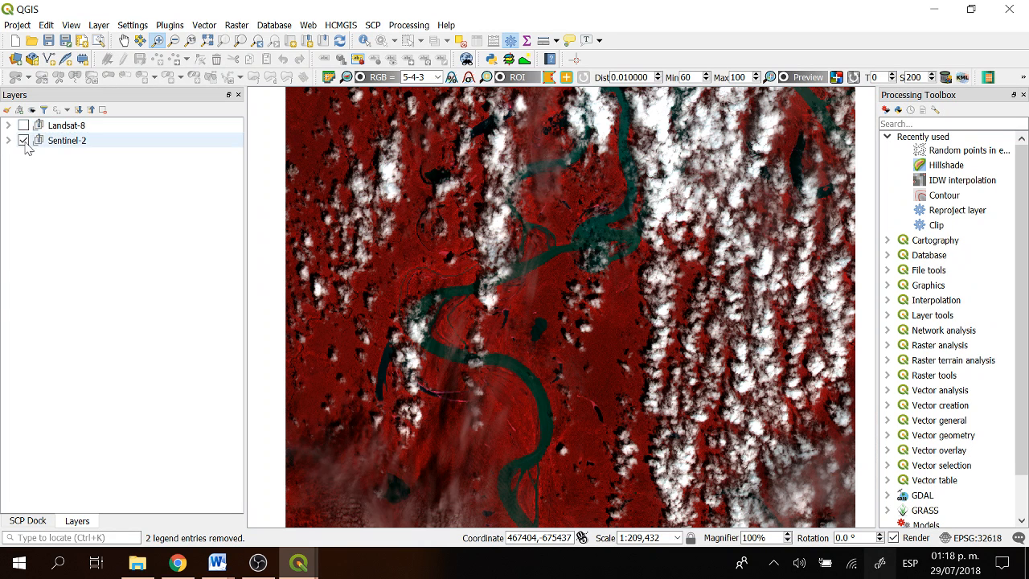
click(24, 126)
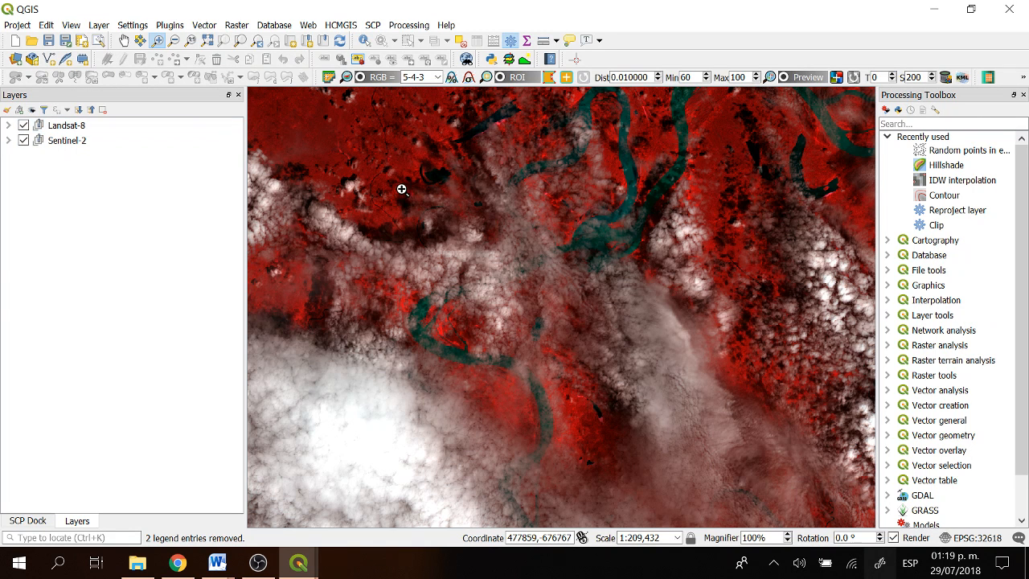
click(26, 129)
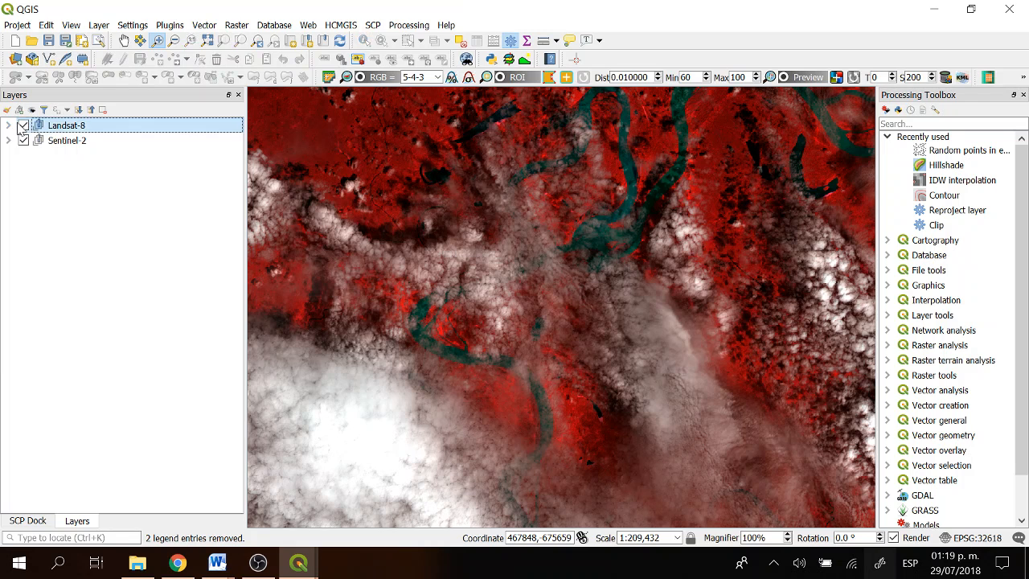
click(24, 127)
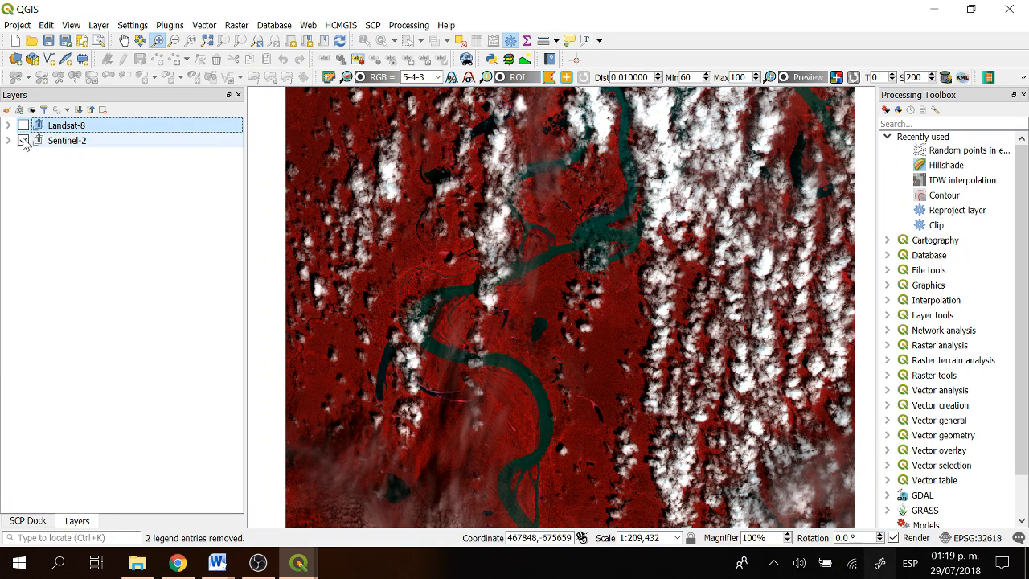
click(24, 126)
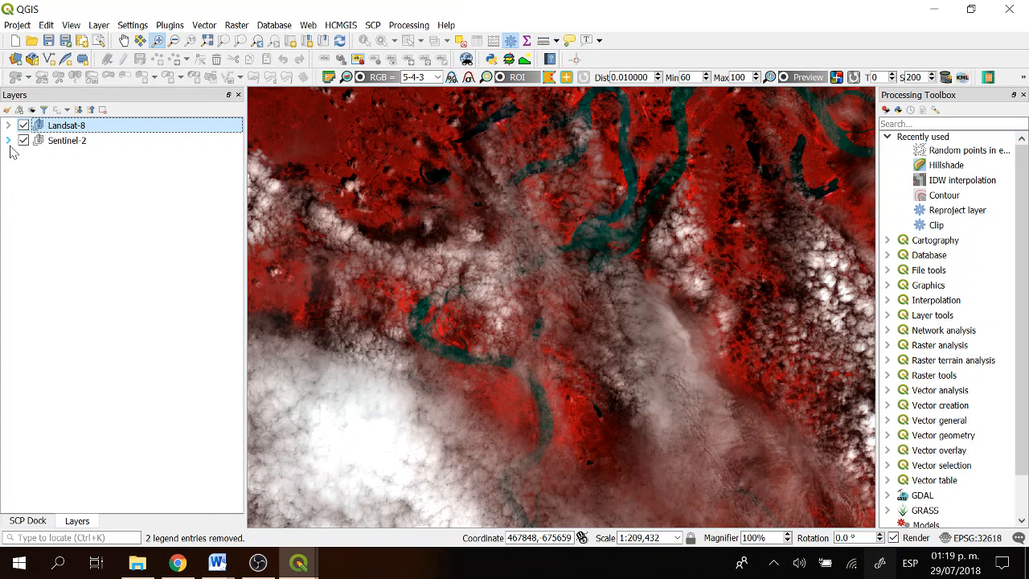
click(8, 141)
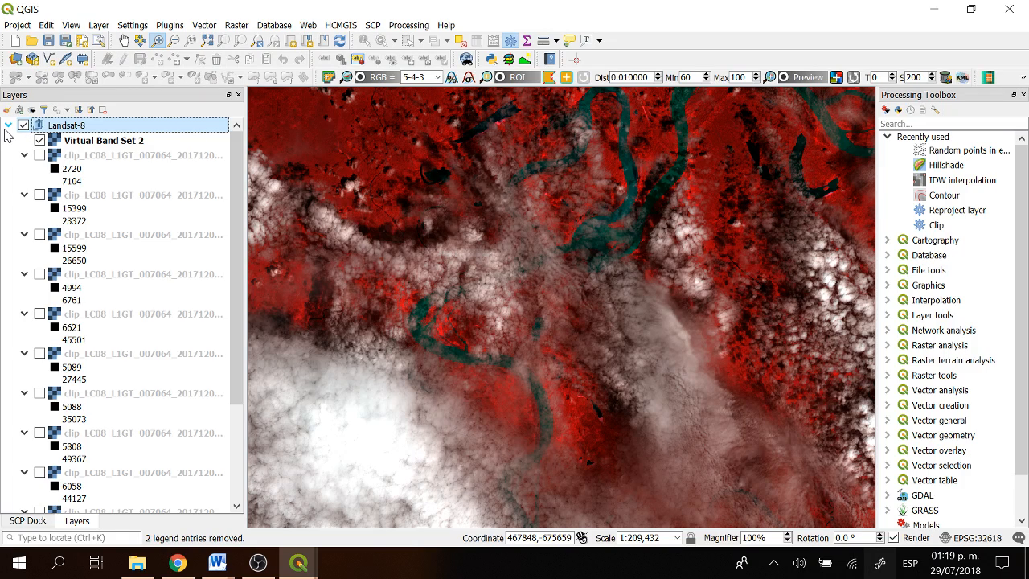
click(7, 140)
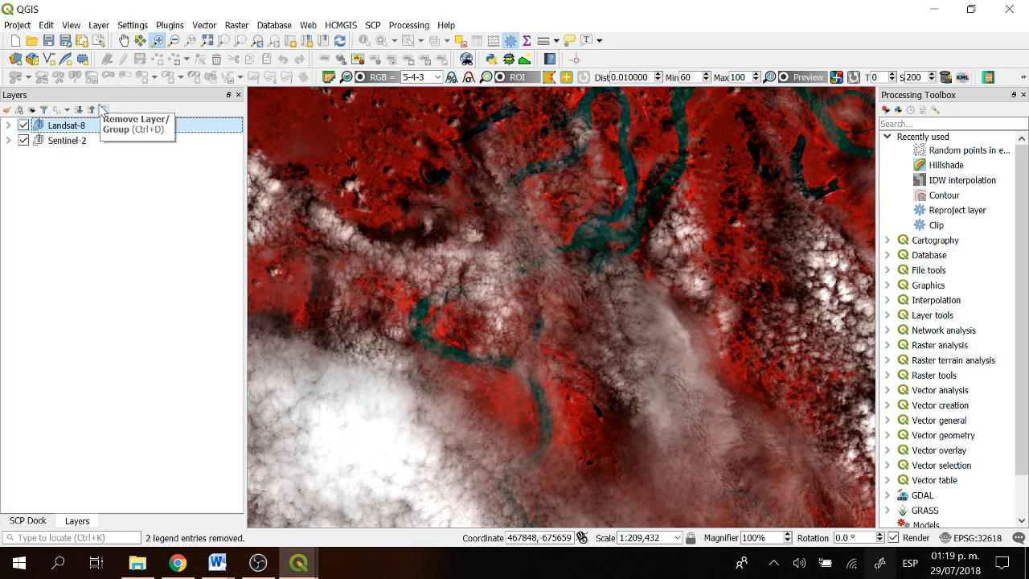
Open the Band calc tool of the Semi-Automatic Classification Plugin and refresh its list of bands.
click(373, 26)
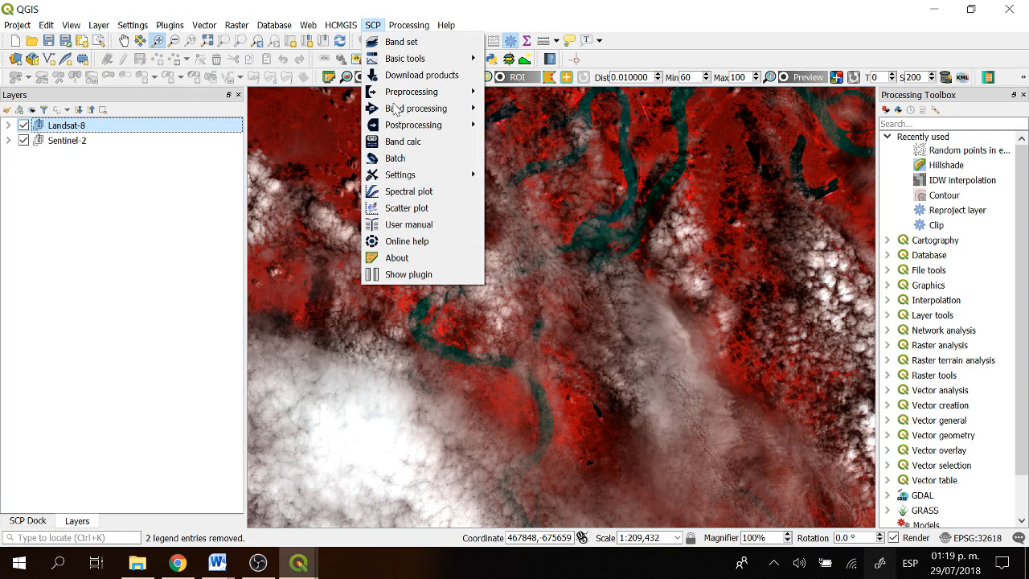
click(427, 141)
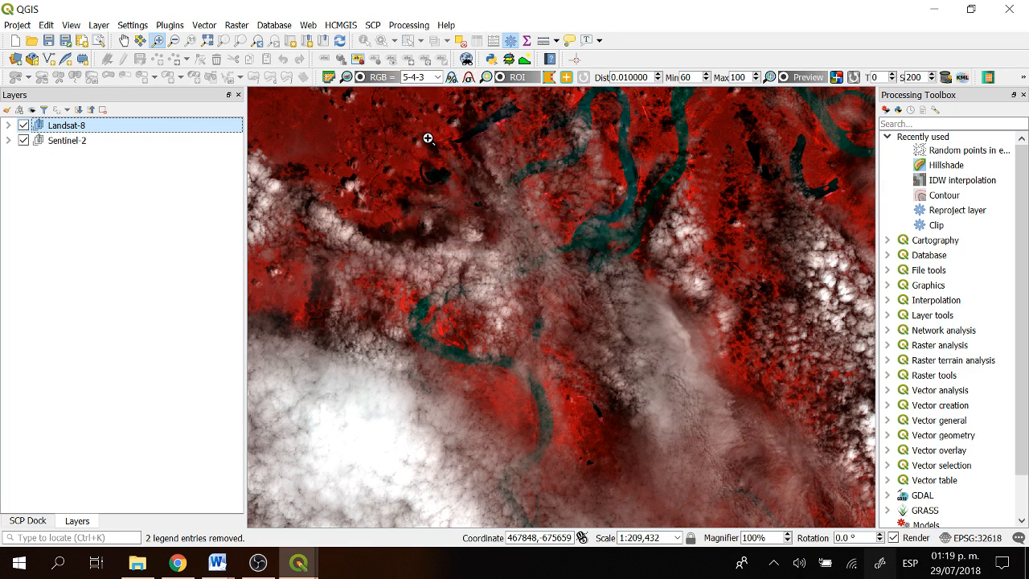
mouse_move(298, 563)
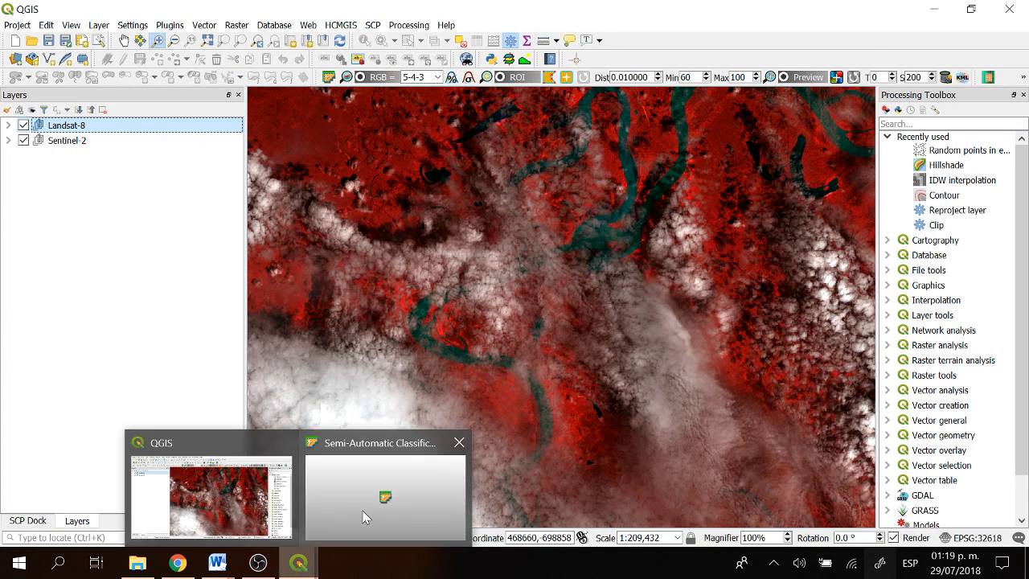
click(363, 516)
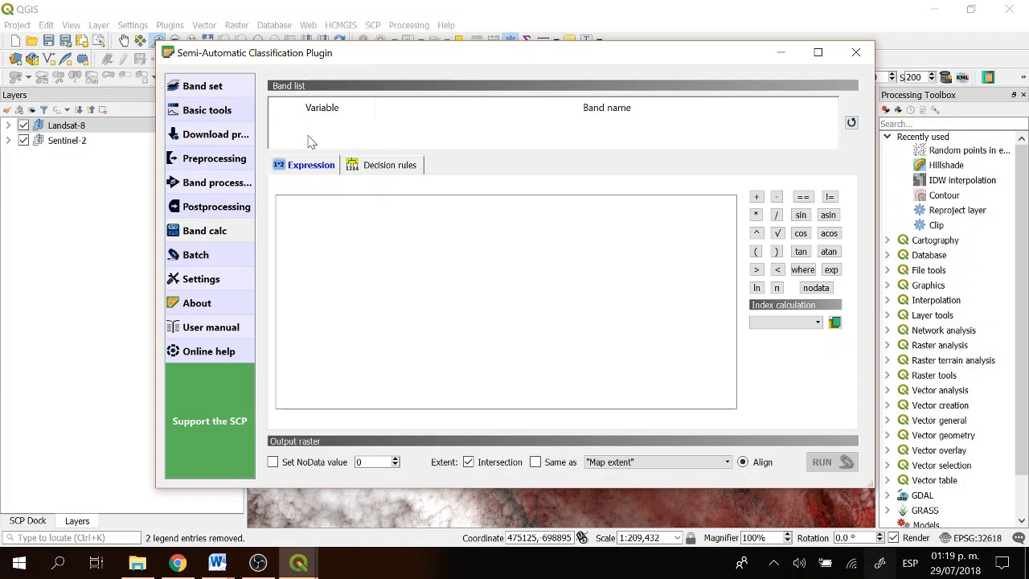
click(851, 122)
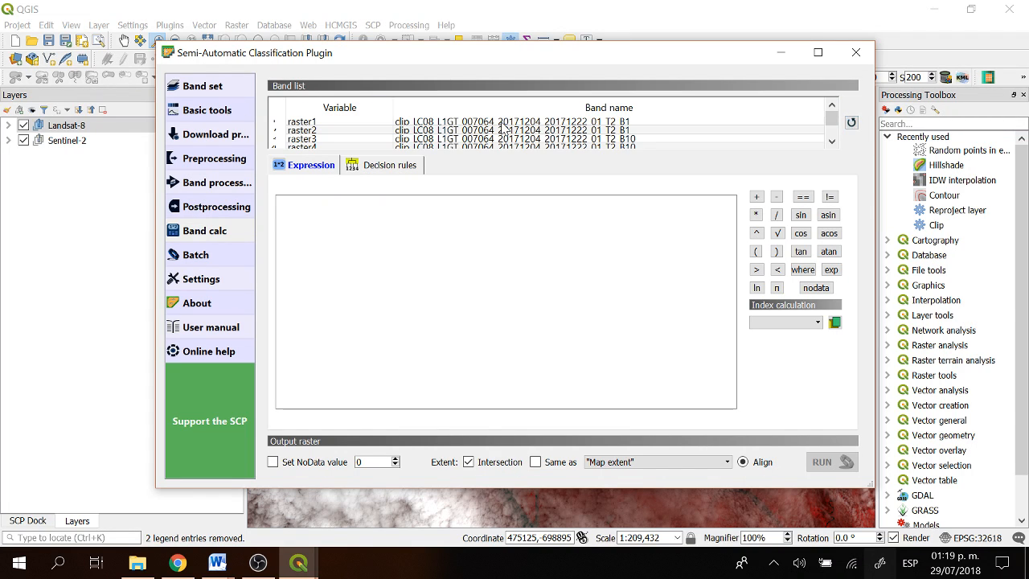
scroll(504, 129, down, 20)
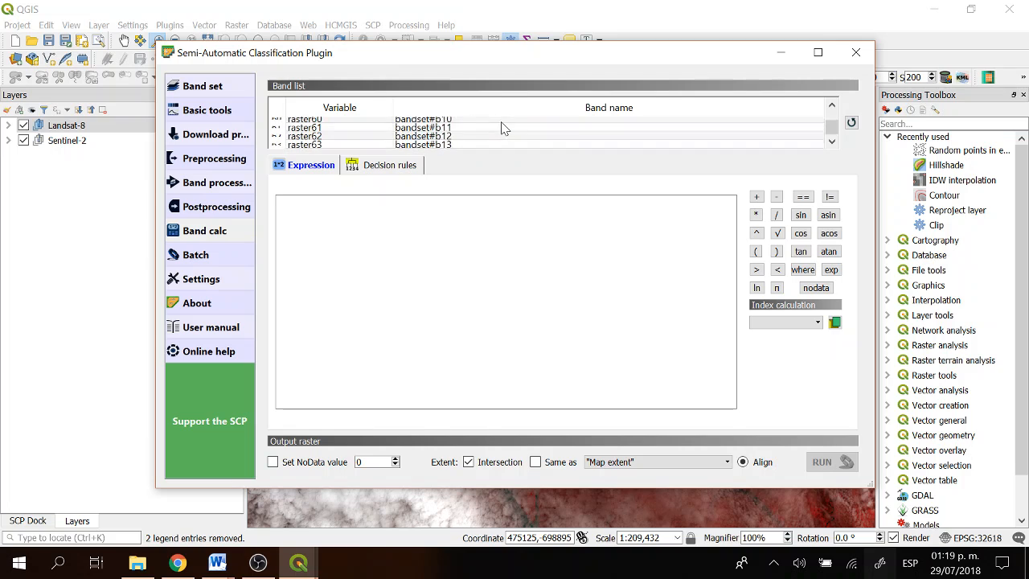
scroll(504, 129, up, 20)
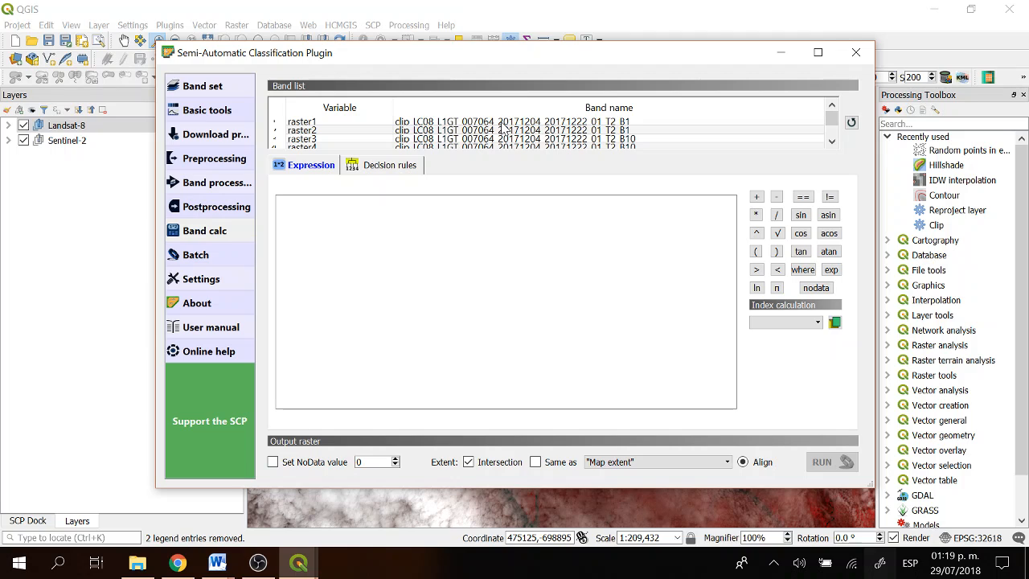
Enlarge the Semi-Automatic Classification Plugin window vertically at its lower and upper edges.
click(832, 141)
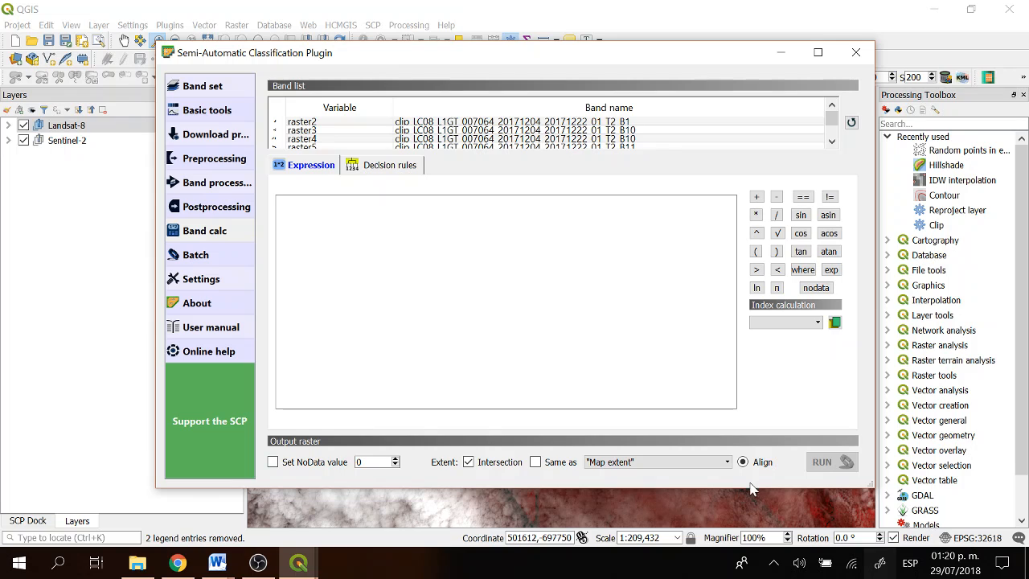
drag(750, 487, 747, 527)
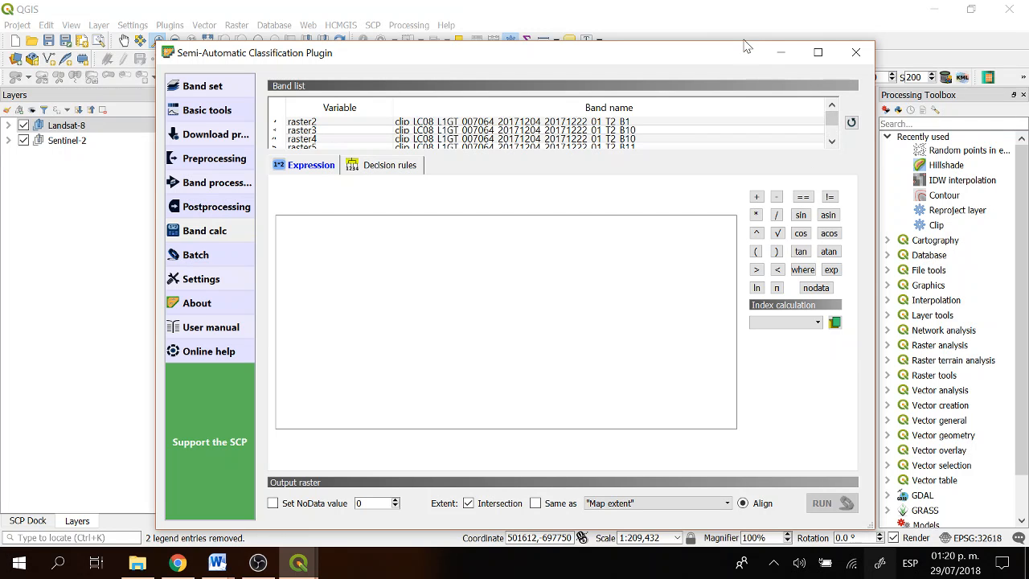
drag(745, 43, 747, 10)
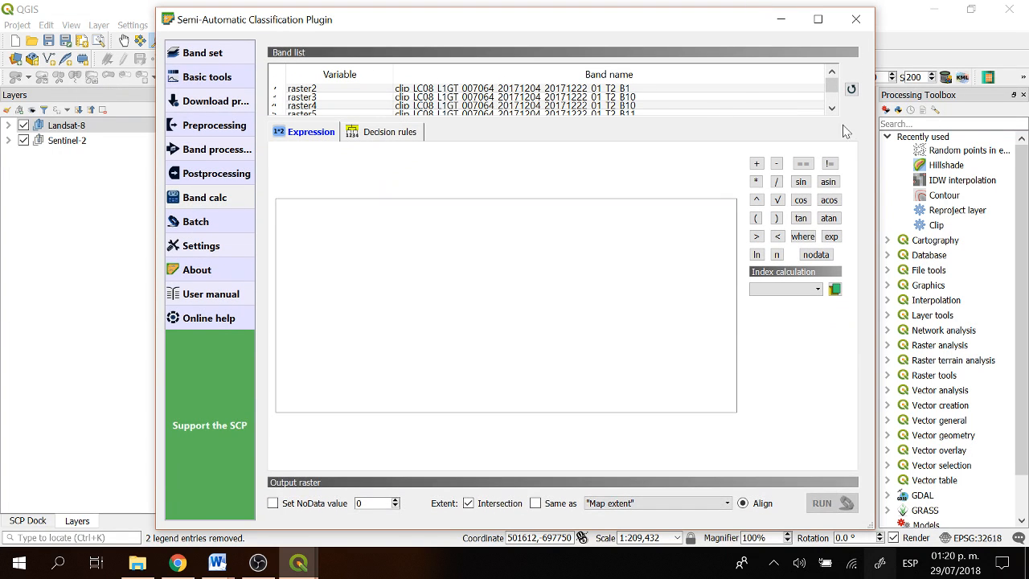
Find the Sentinel-2 near-infrared band clip_T18MVU_20171212T151649_B08 in the band list and insert it into the expression.
scroll(754, 92, up, 1)
scroll(754, 93, down, 10)
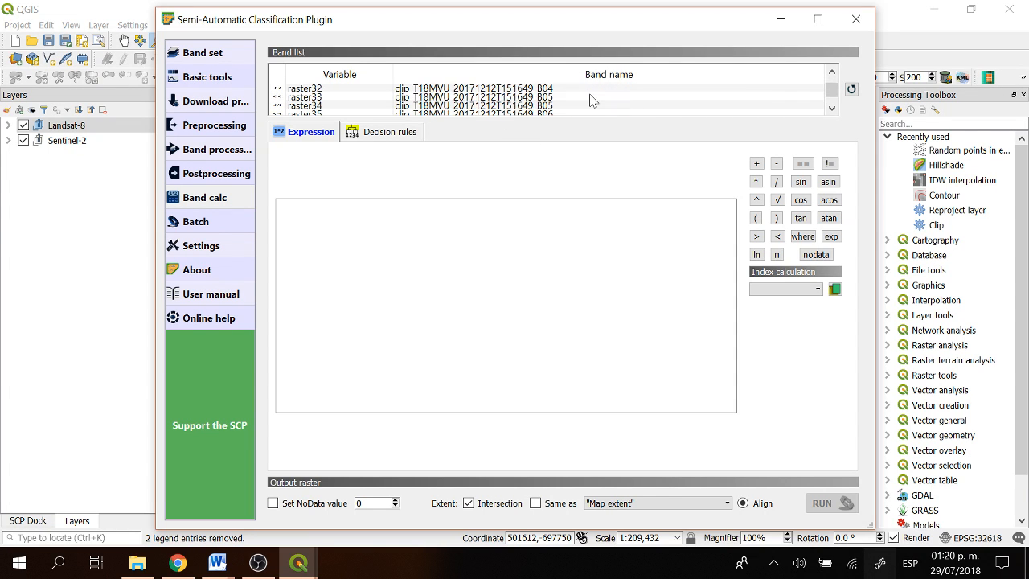
scroll(591, 99, down, 1)
scroll(591, 99, down, 1)
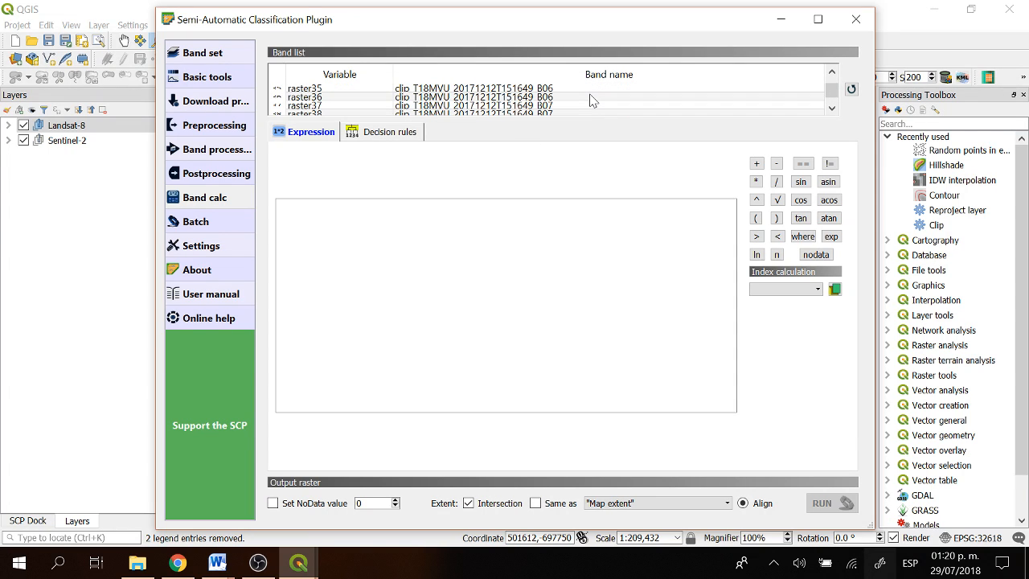
click(832, 107)
click(833, 110)
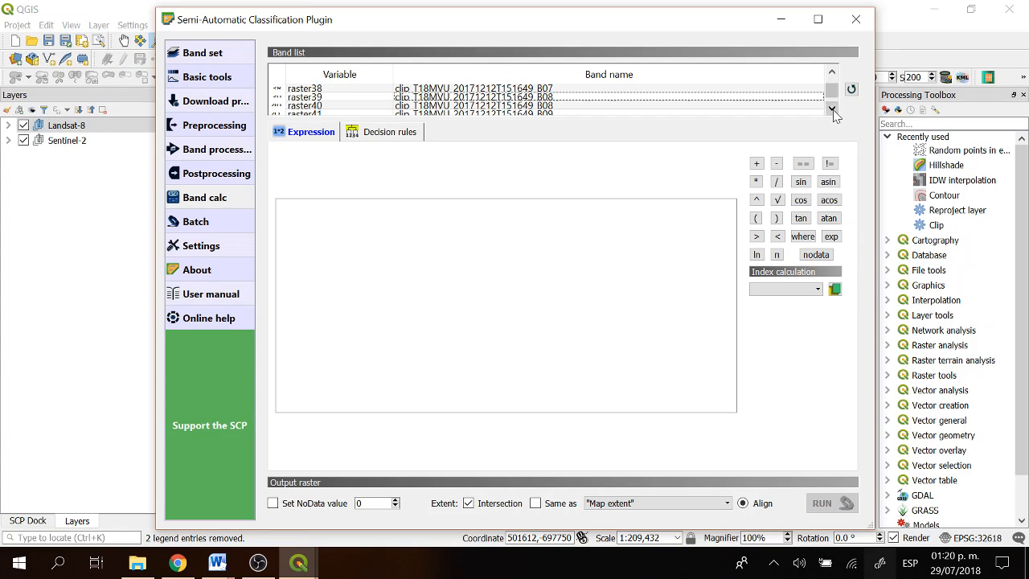
double_click(418, 103)
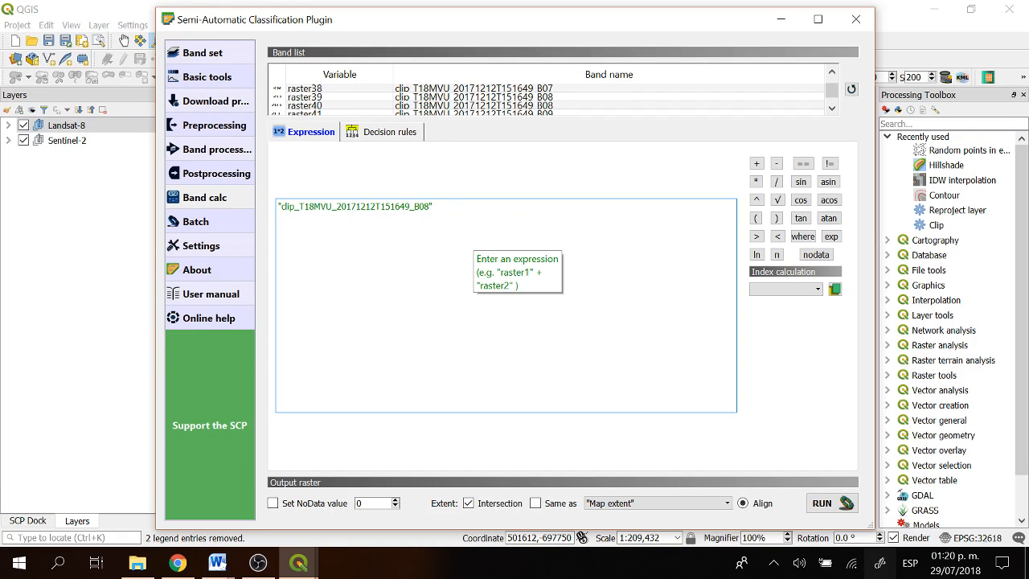
Subtract the band clip_T18MVU_20171212T151649_B04 from B08 in the expression and enclose the difference in parentheses.
text(-)
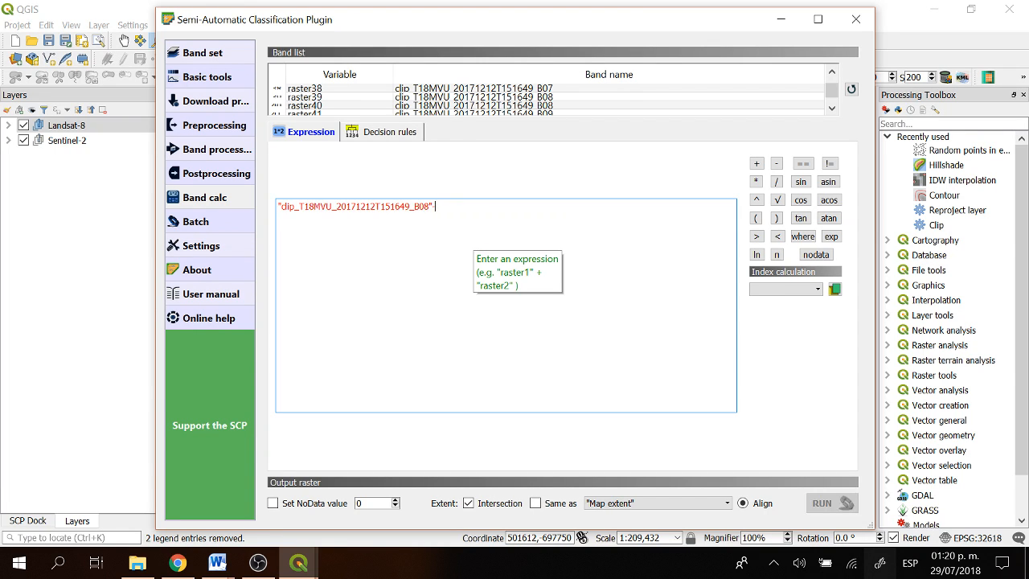
scroll(476, 100, up, 1)
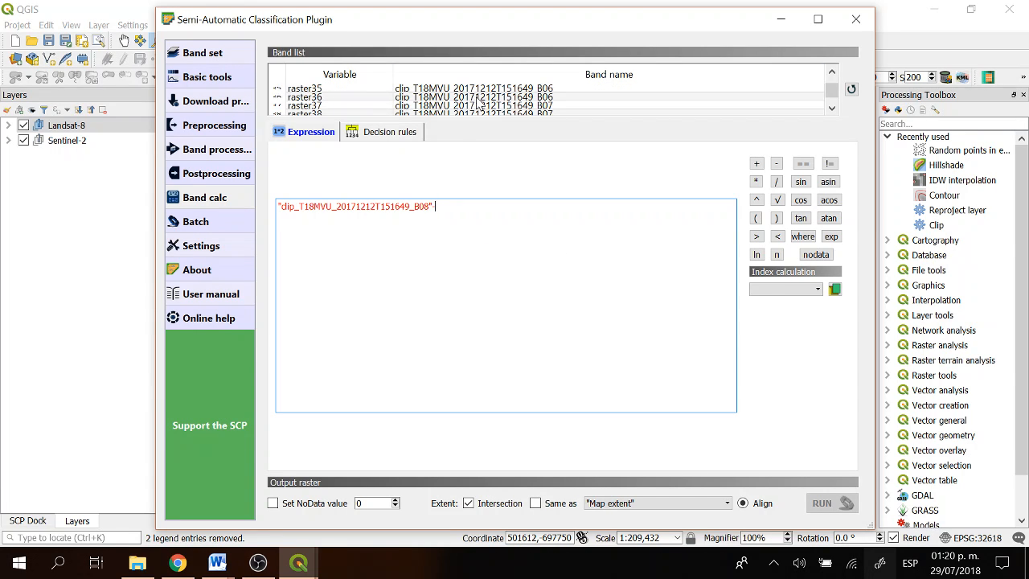
scroll(476, 100, up, 2)
scroll(477, 101, up, 5)
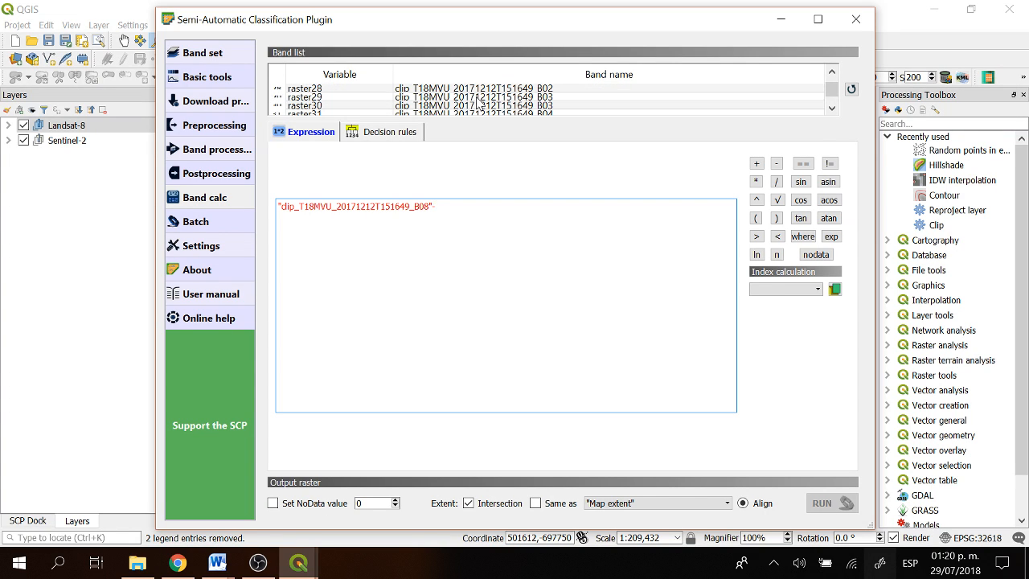
scroll(476, 100, down, 3)
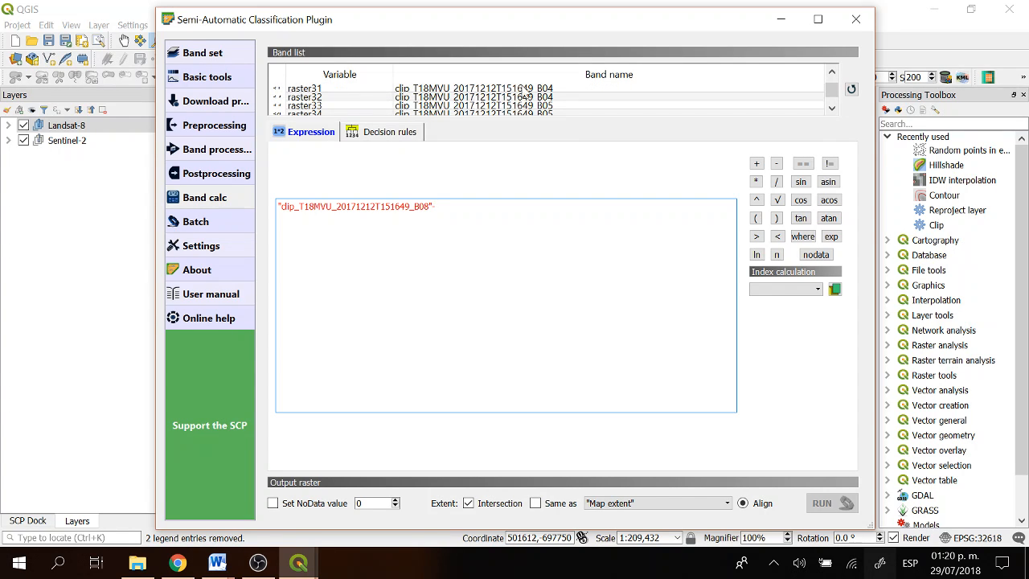
text(-)
double_click(515, 96)
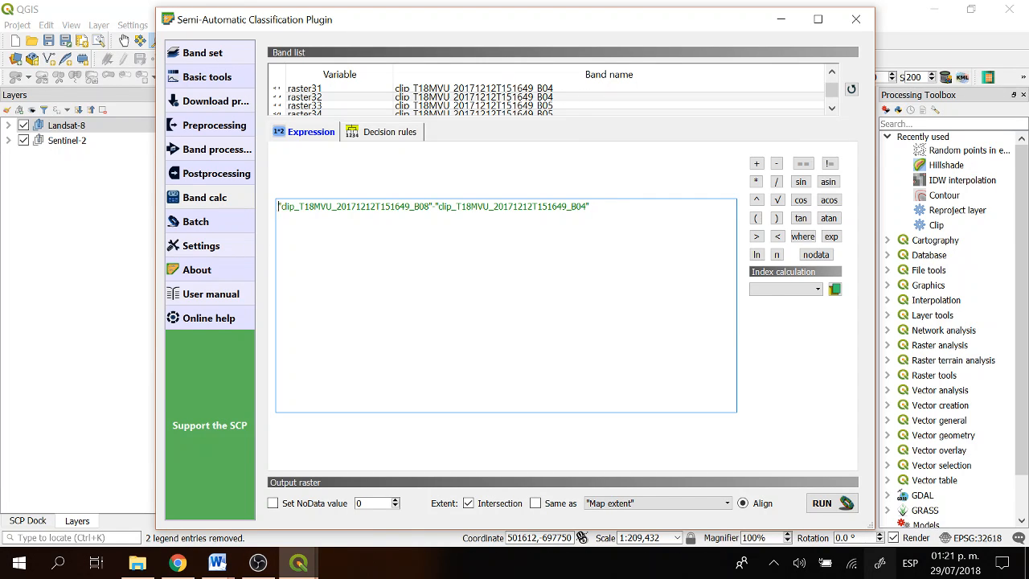
text(()
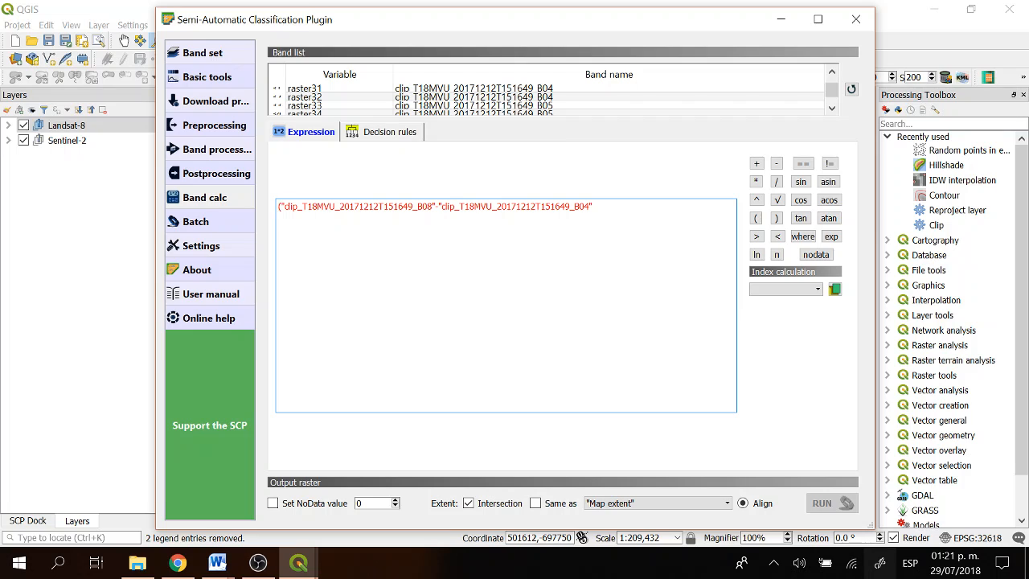
text())
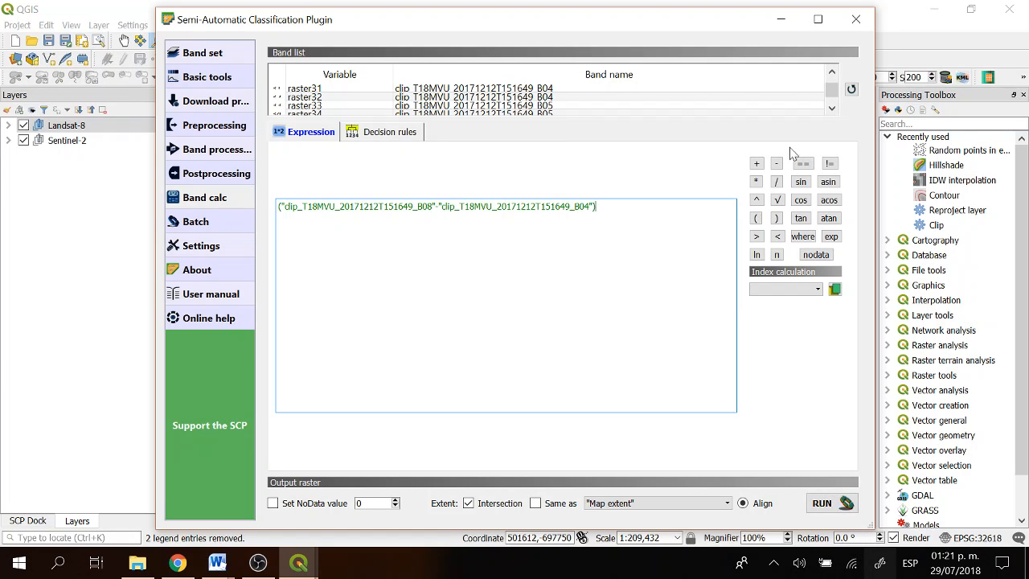
Divide the B08–B04 difference by a parenthesized copy of itself with the minus sign replaced by a plus.
click(776, 181)
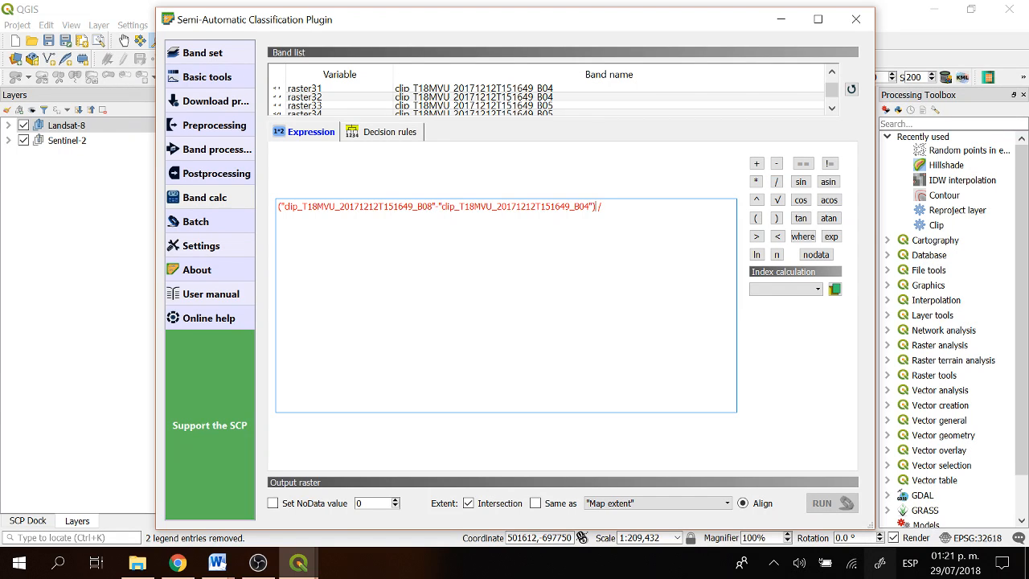
drag(596, 207, 266, 212)
key(ctrl+c)
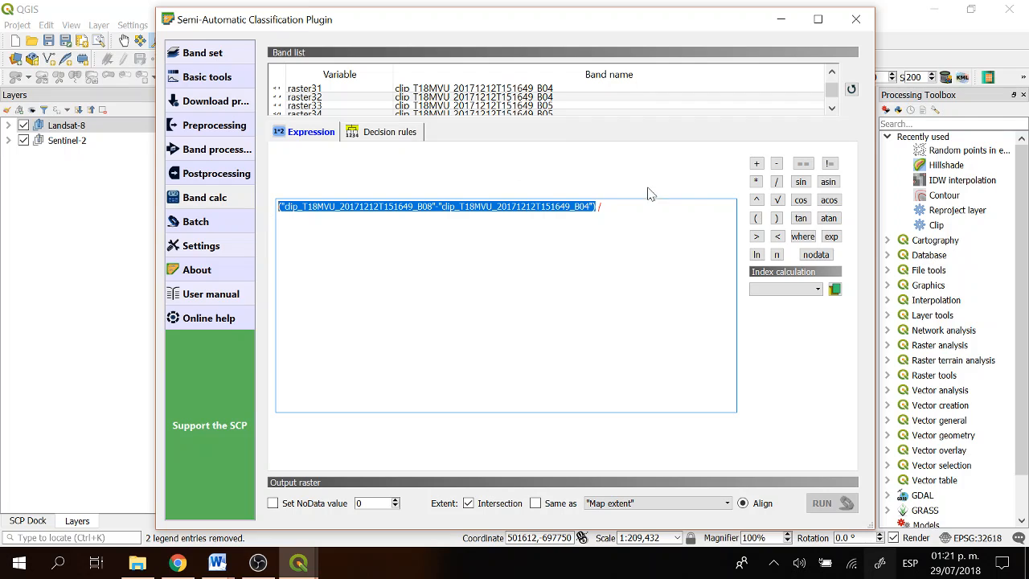
click(605, 207)
key(ctrl+v)
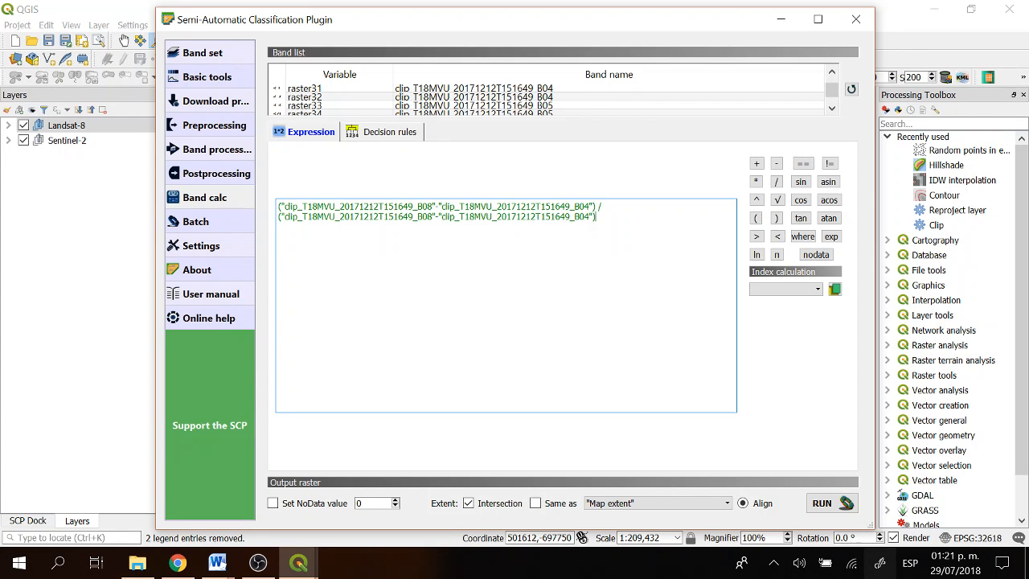
key(BackSpace)
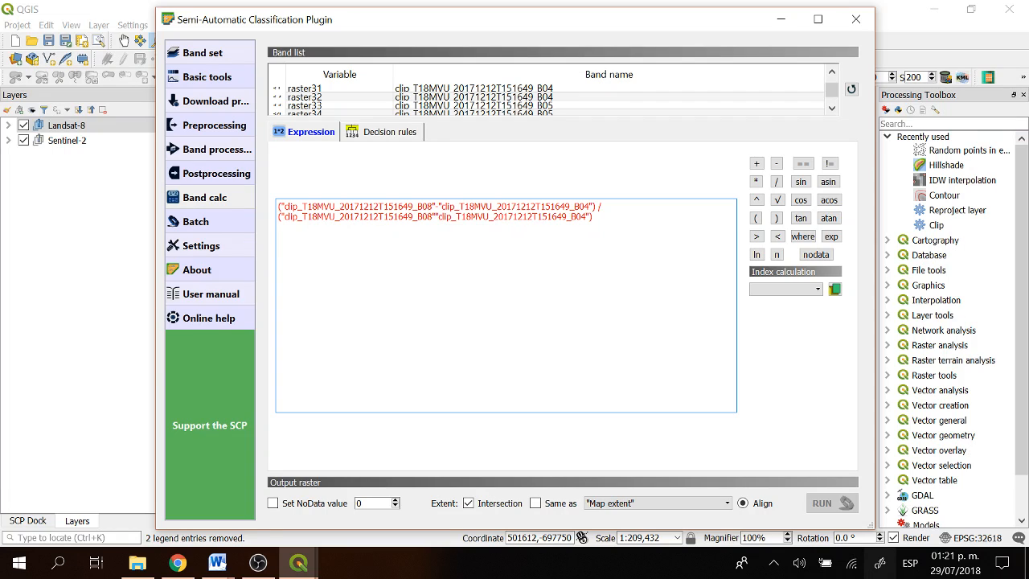
text(+)
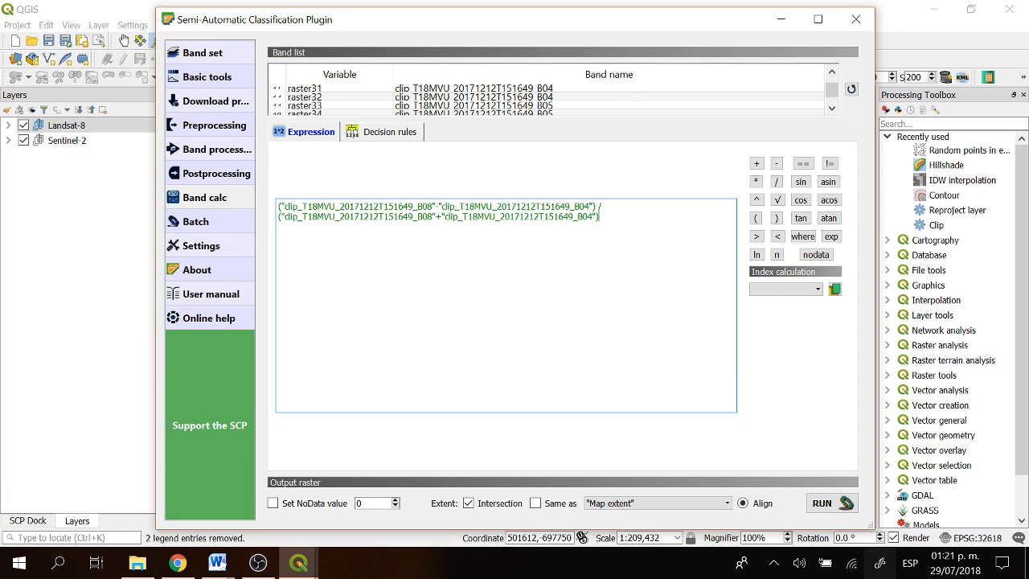
Run the Sentinel-2 band calculation and save the output raster as NDVI_S2 in the Sentinel > Process_2 folder.
drag(674, 23, 676, 16)
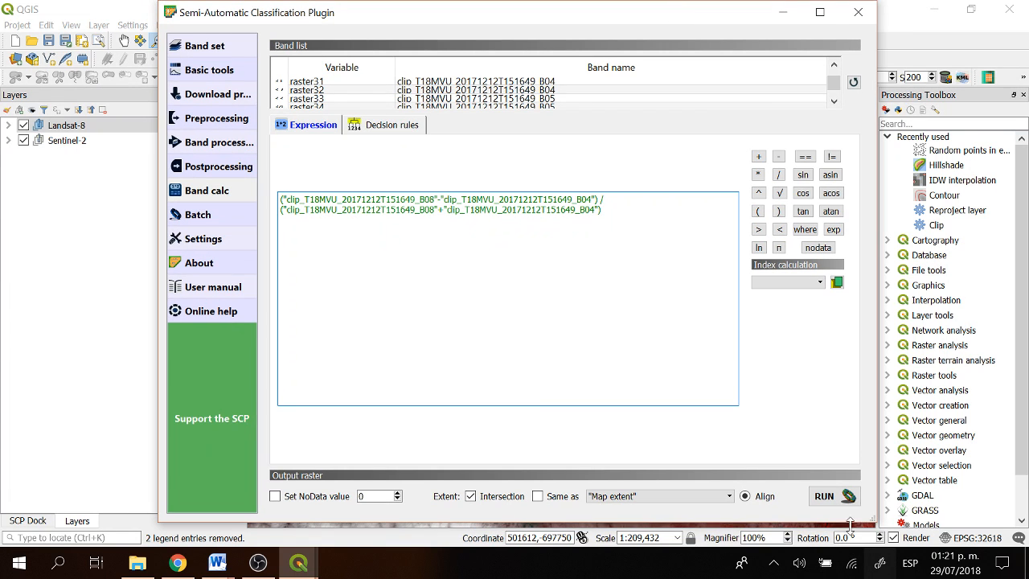
click(833, 496)
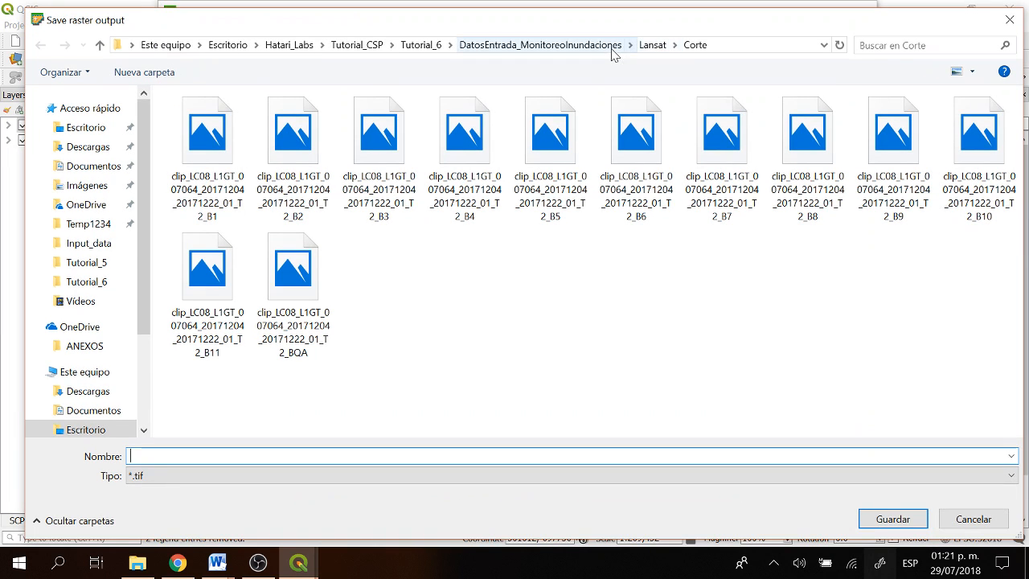
click(613, 45)
double_click(268, 143)
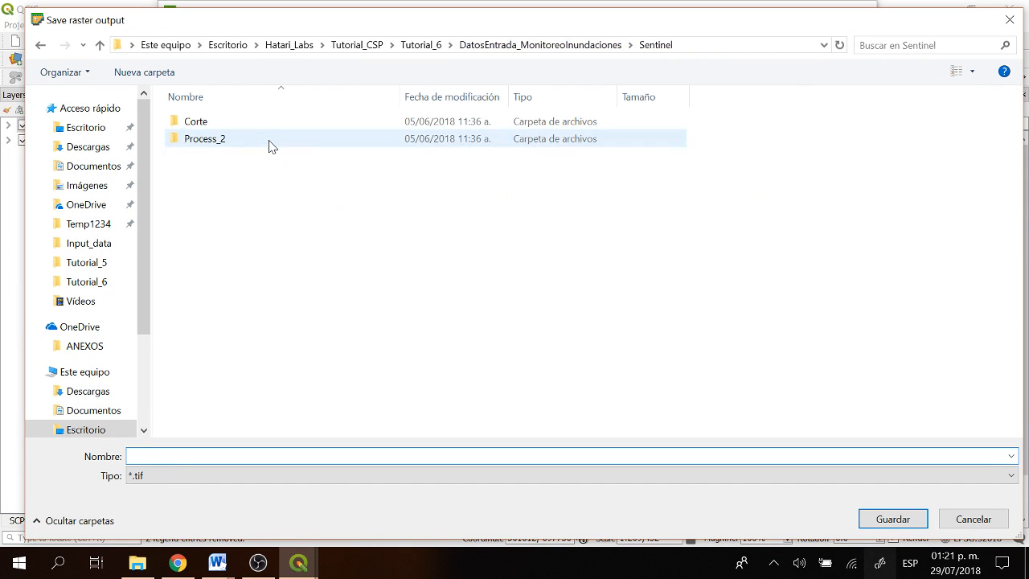
double_click(270, 143)
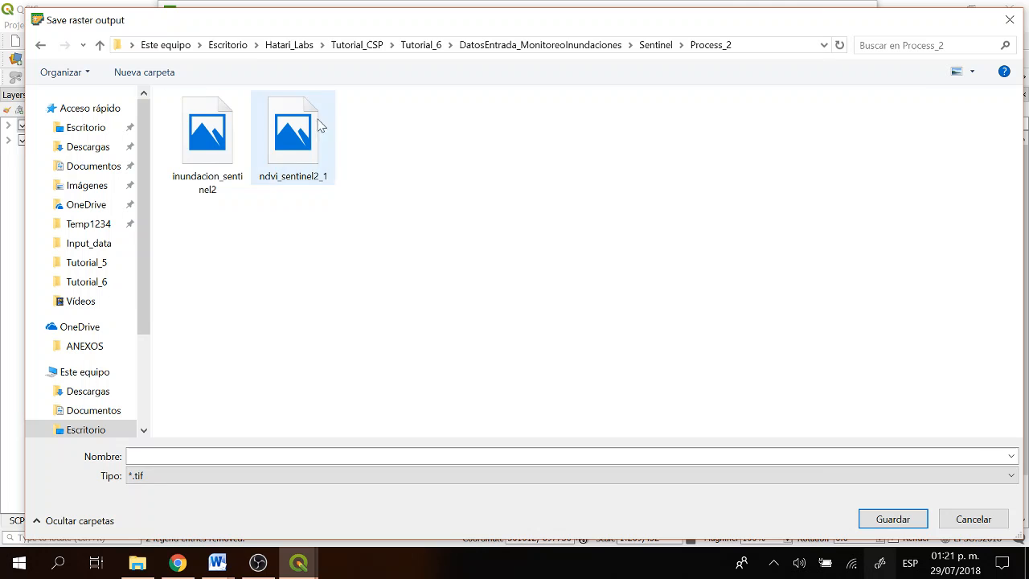
click(426, 455)
text(ND)
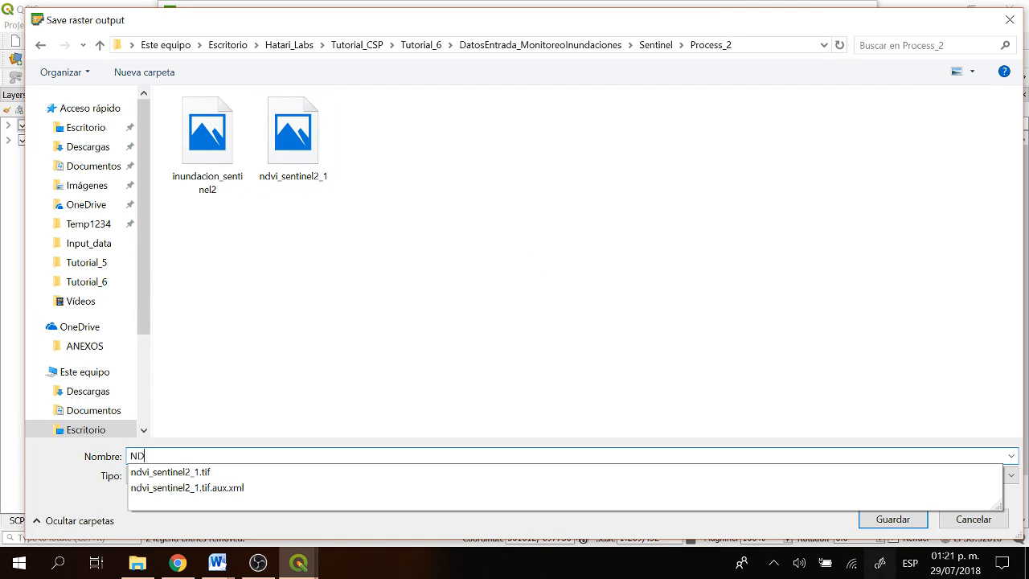
text(VI_S2)
key(Return)
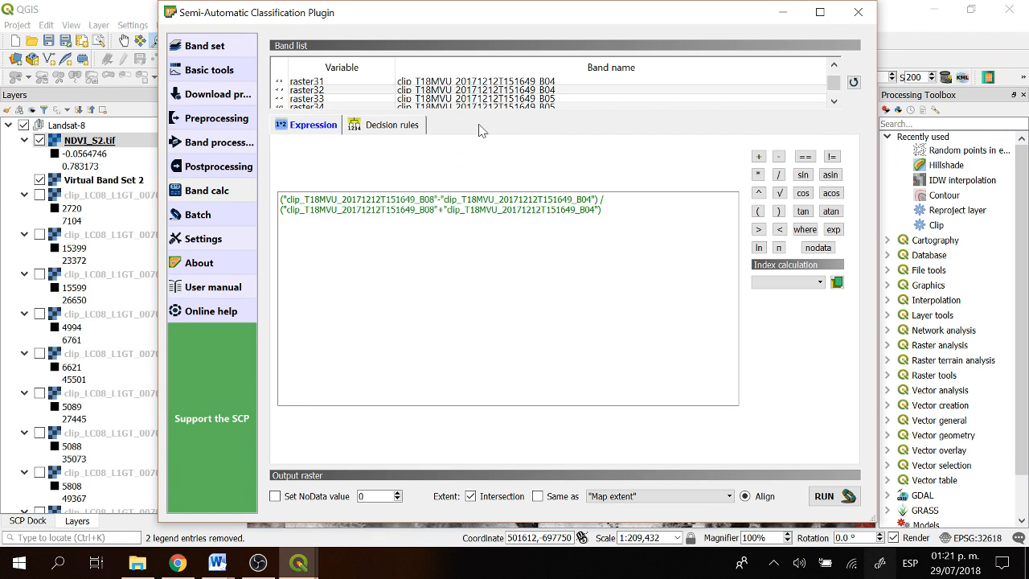
Minimize the plugin window, move the NDVI_S2.tif layer from the Landsat-8 group into the Sentinel-2 group, and collapse Landsat-8.
click(781, 13)
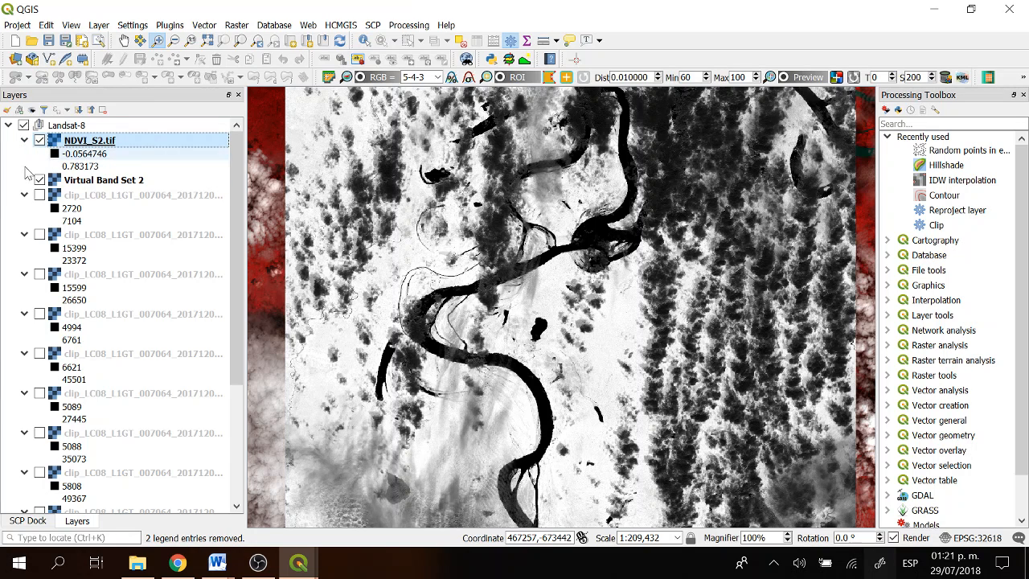
drag(72, 141, 79, 122)
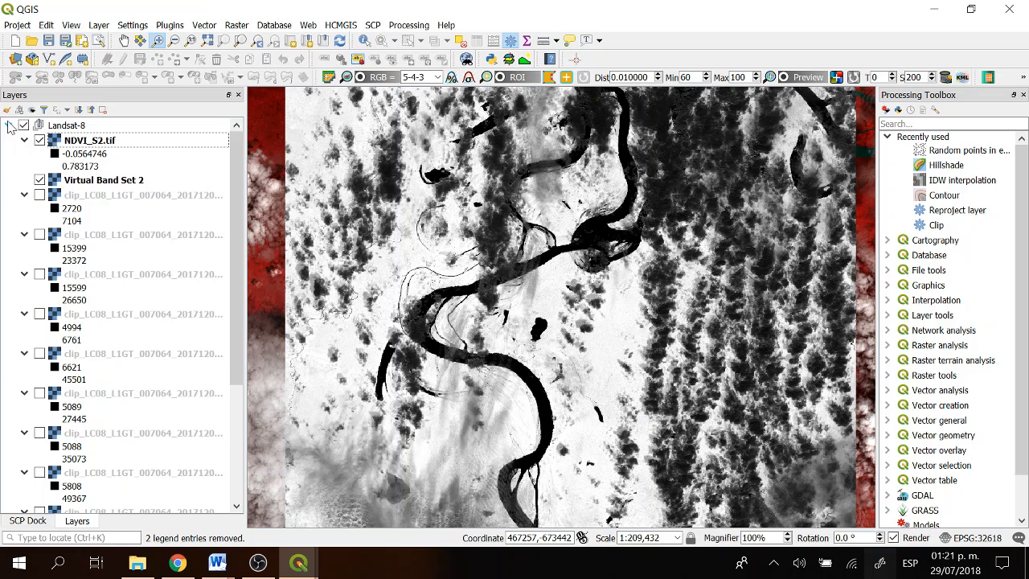
click(117, 144)
drag(119, 149, 118, 505)
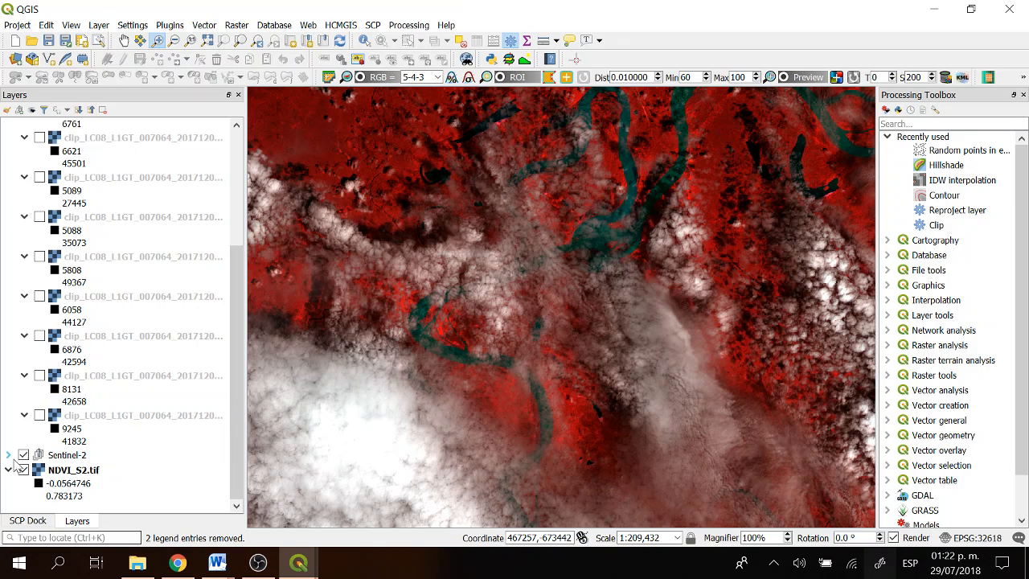
drag(71, 472, 72, 459)
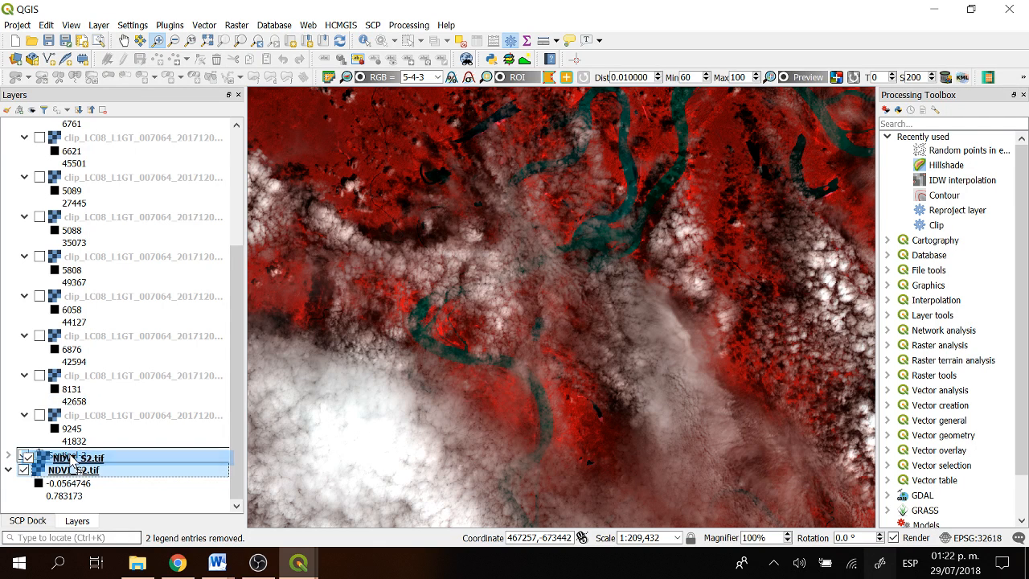
scroll(94, 336, up, 4)
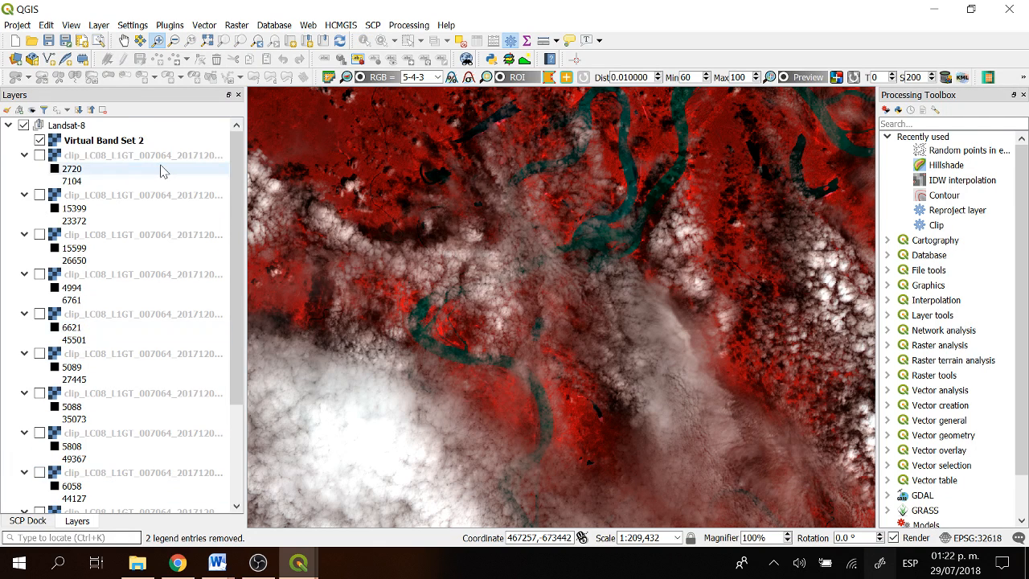
click(8, 126)
Bring back the Semi-Automatic Classification Plugin window, reposition it, and clear the Sentinel-2 expression in Band calc.
mouse_move(298, 563)
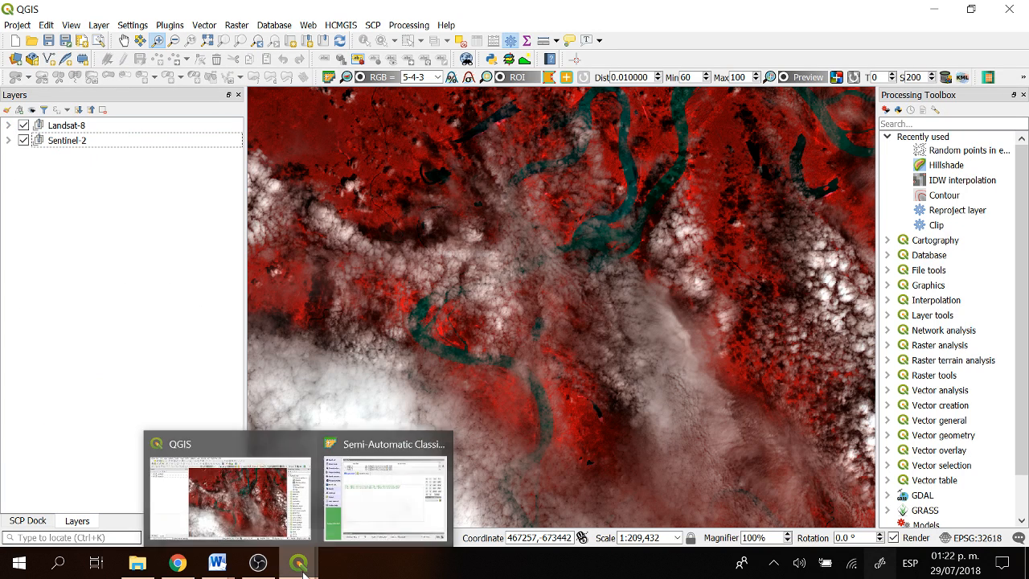
click(386, 491)
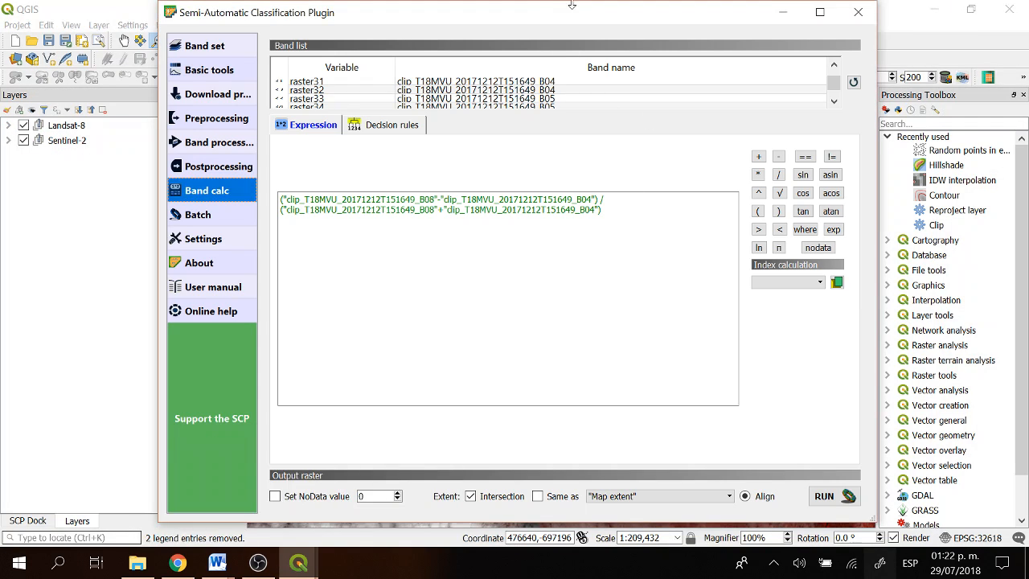
drag(537, 16, 606, 103)
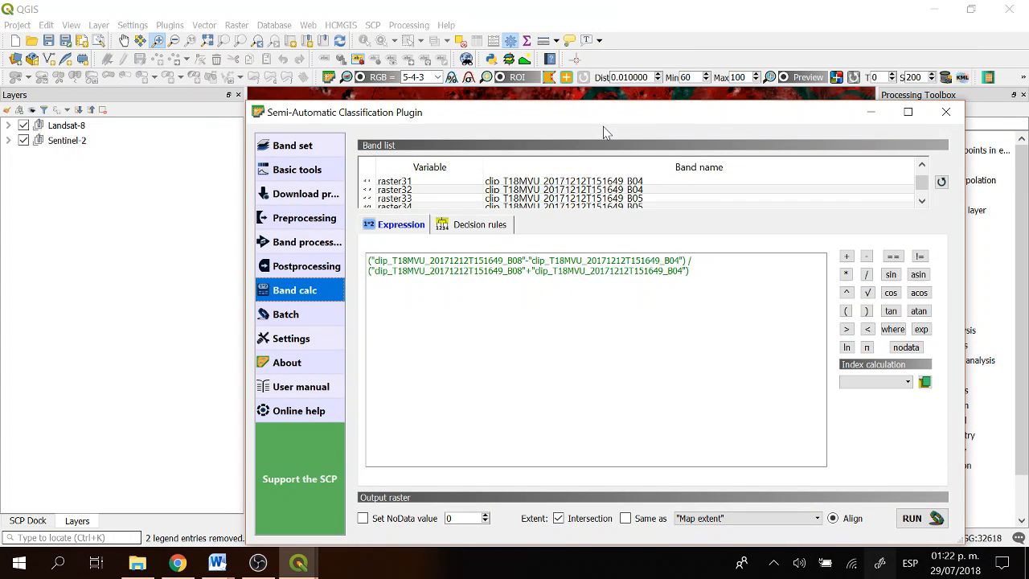
click(711, 258)
key(ctrl+a)
key(Delete)
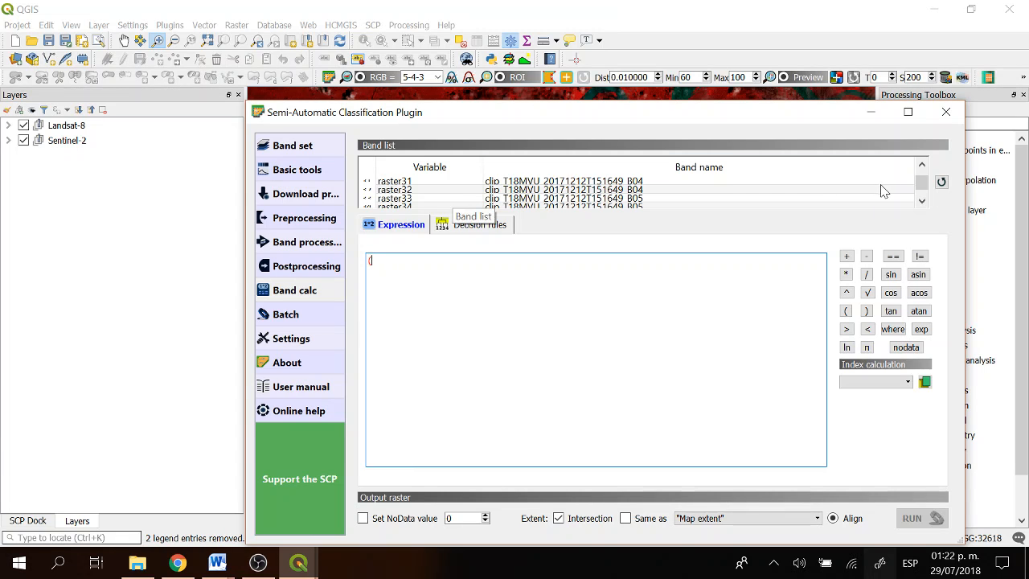
Start a parenthesized expression subtracting Landsat-8 band clip_LC08_L1GT_007064_20171204_20171222_01_T2_B4 from the matching B5 band.
drag(921, 188, 922, 184)
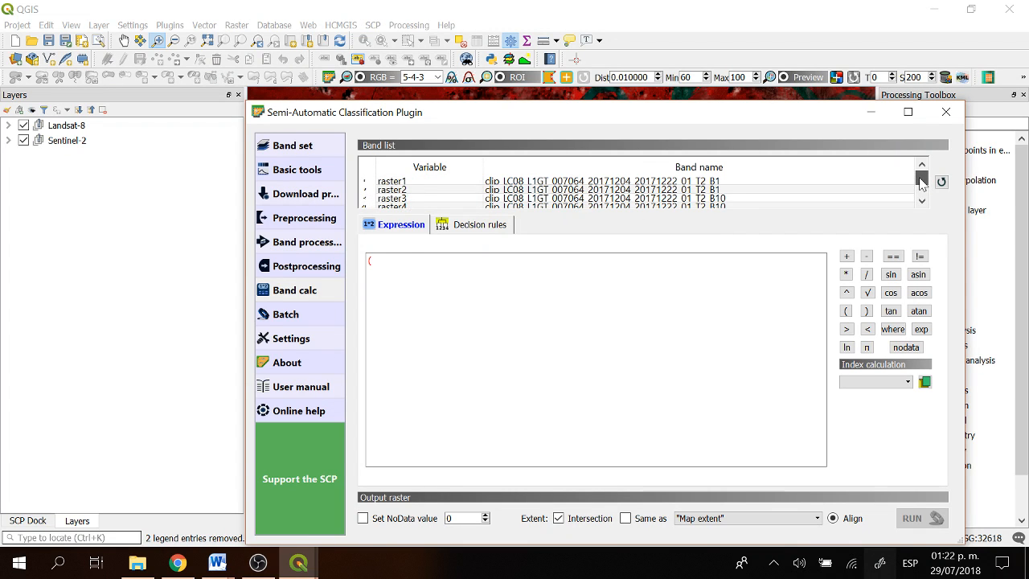
click(922, 201)
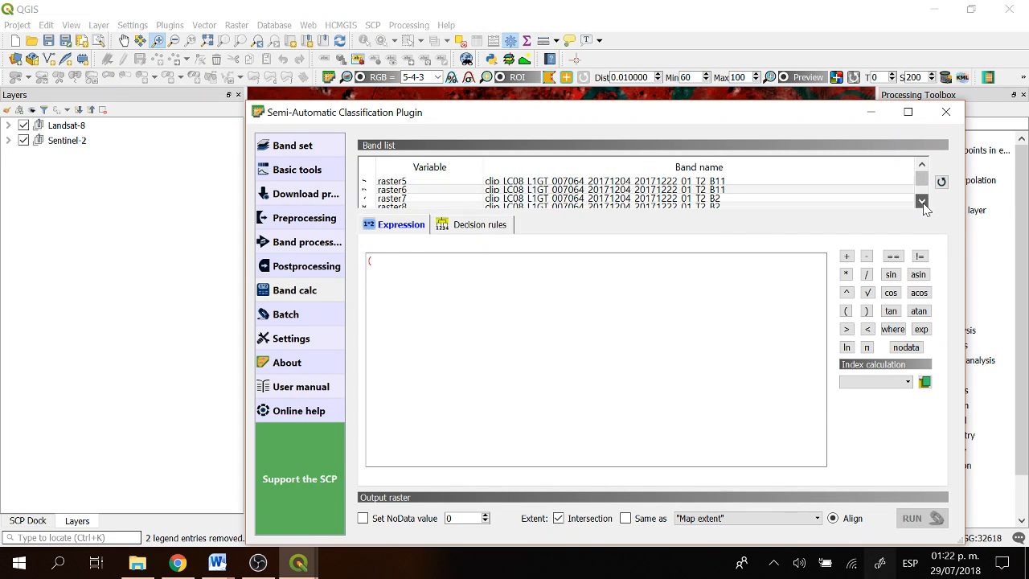
click(922, 201)
click(922, 201)
click(922, 201)
click(922, 201)
click(922, 201)
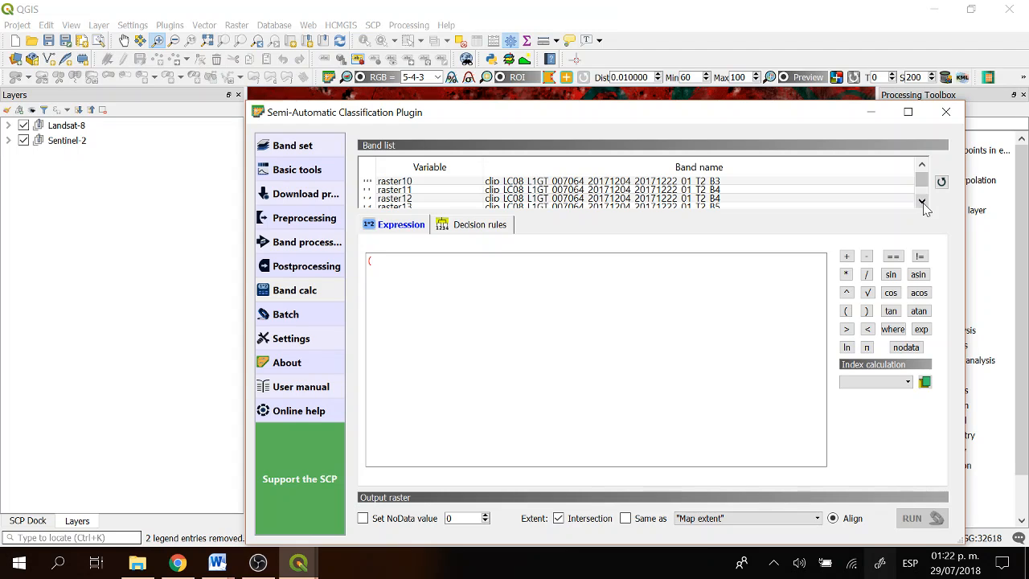
click(922, 201)
click(922, 201)
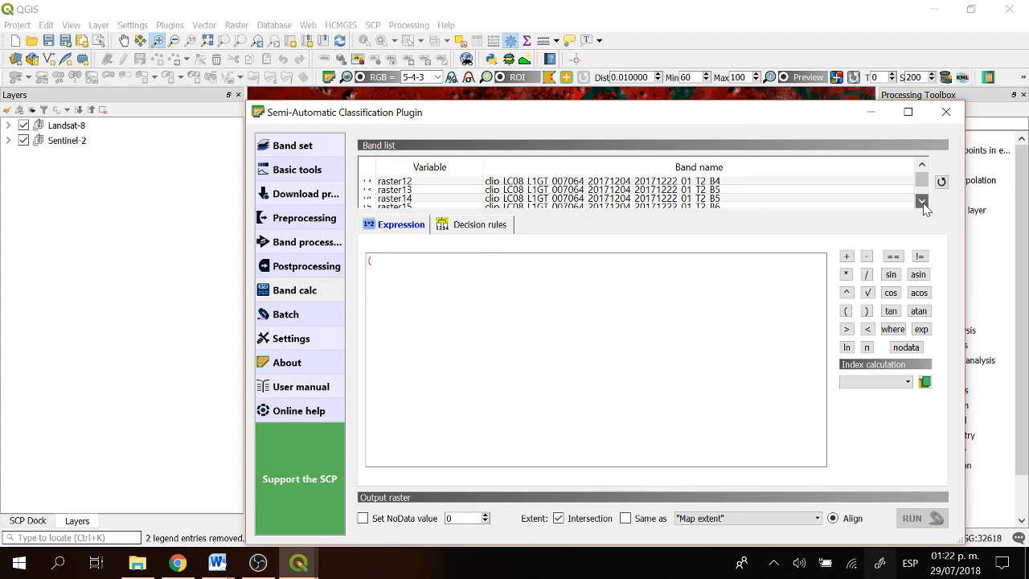
double_click(717, 195)
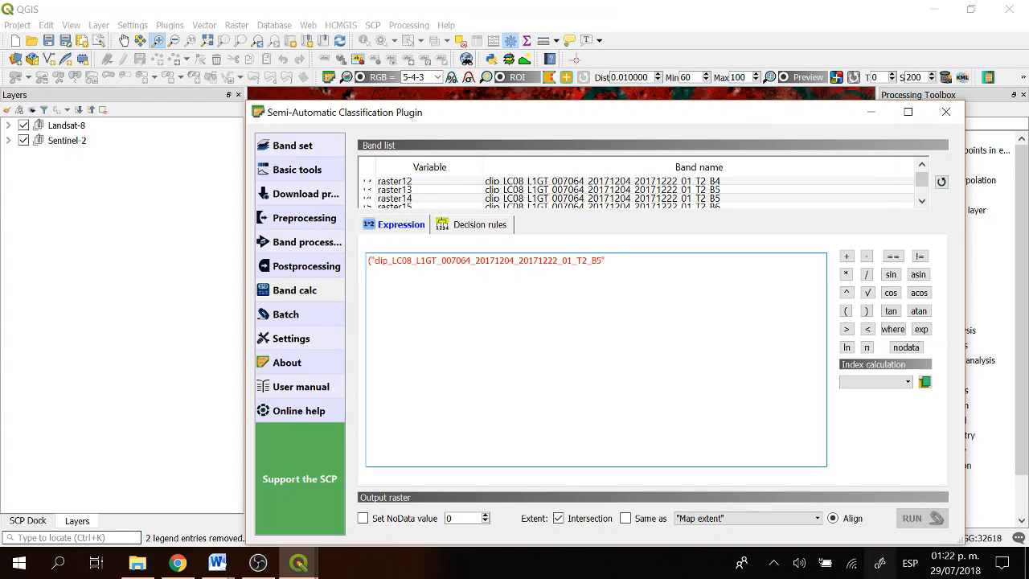
text(-)
double_click(731, 182)
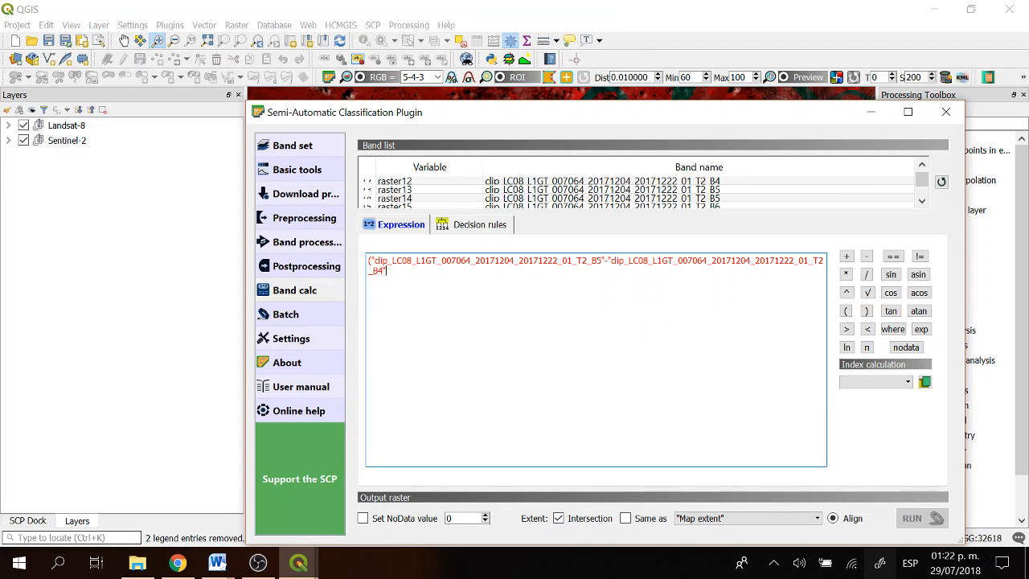
Close the parenthesis and divide the B5–B4 difference by the parenthesized sum of the same B5 and B4 bands.
text()/)
key(ctrl+a)
key(ctrl+c)
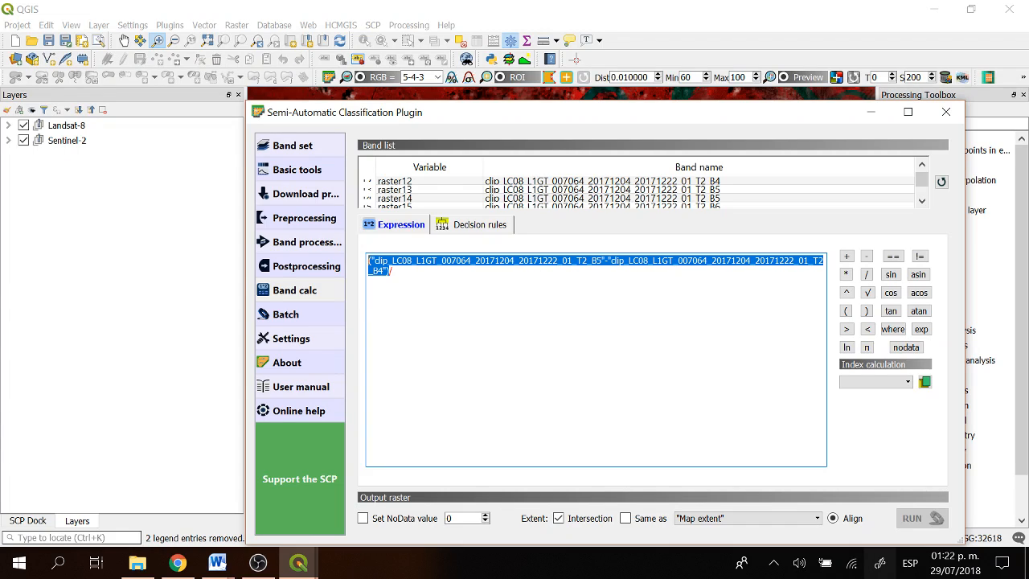
key(End)
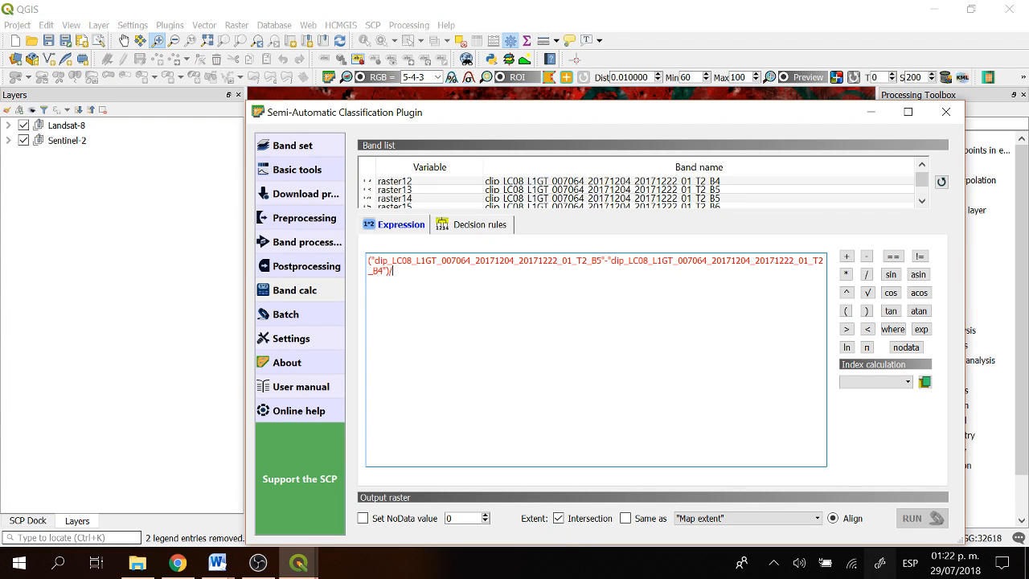
key(ctrl+v)
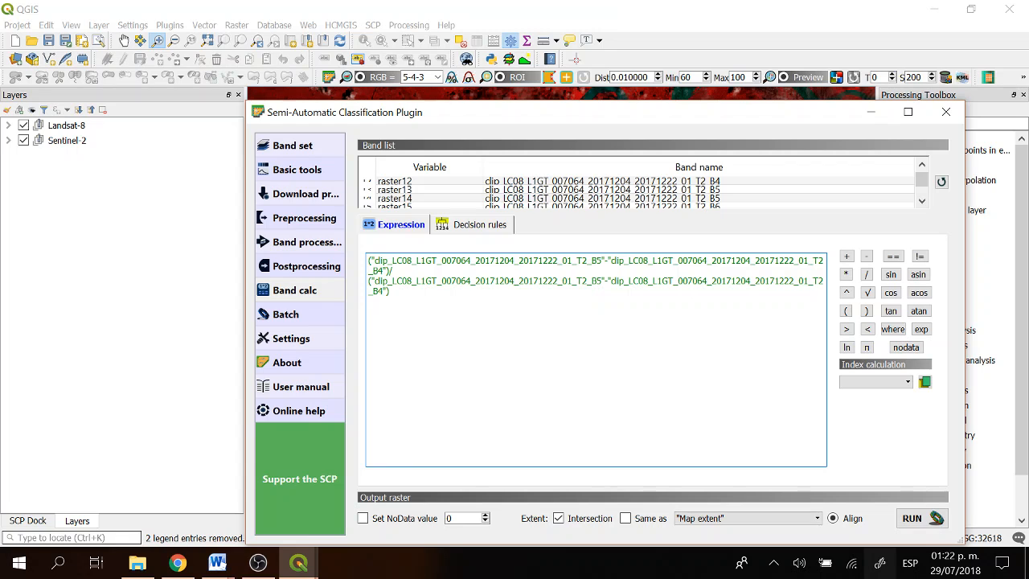
key(BackSpace)
text(+)
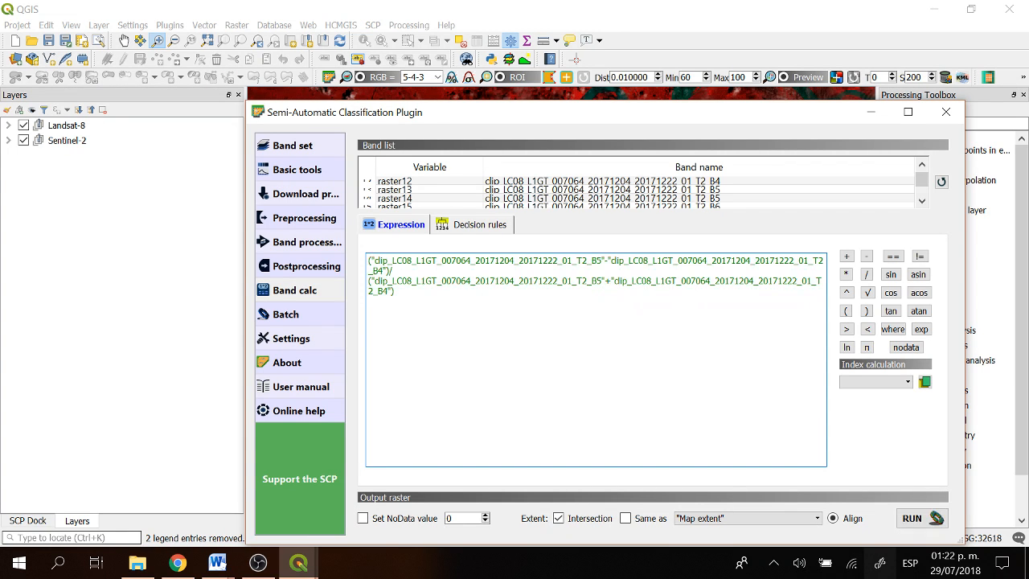
click(395, 291)
Run the Landsat-8 NDVI calculation and save the output raster as NDVI_L8 in the Process_2 folder inside Lansat.
drag(699, 120, 680, 97)
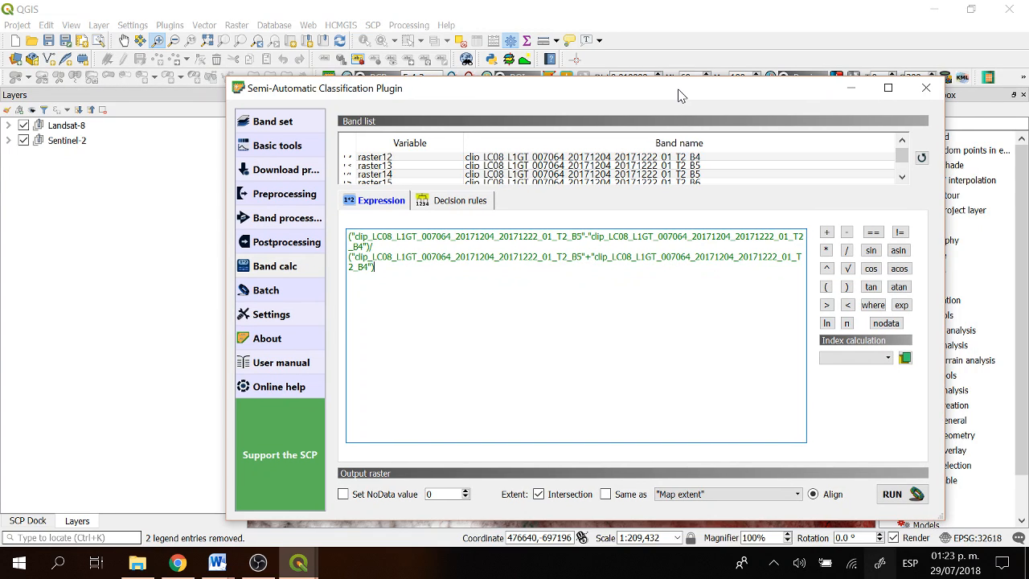
click(882, 496)
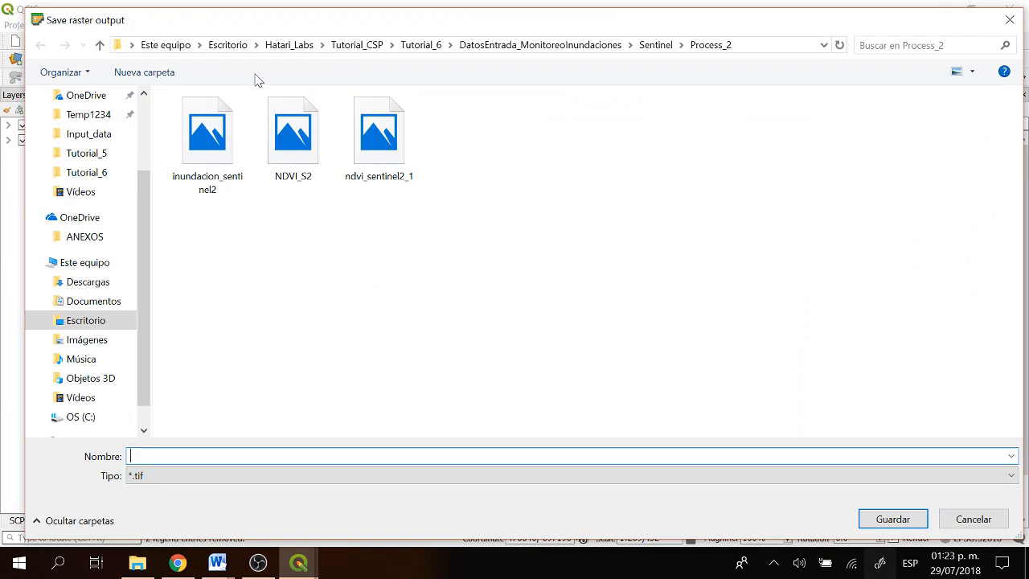
click(656, 45)
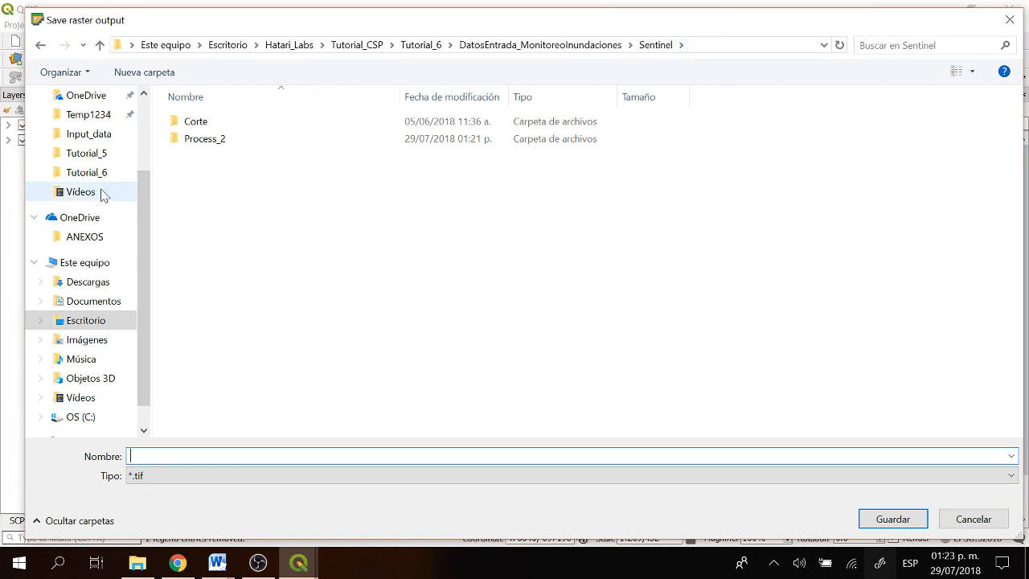
click(608, 46)
double_click(225, 123)
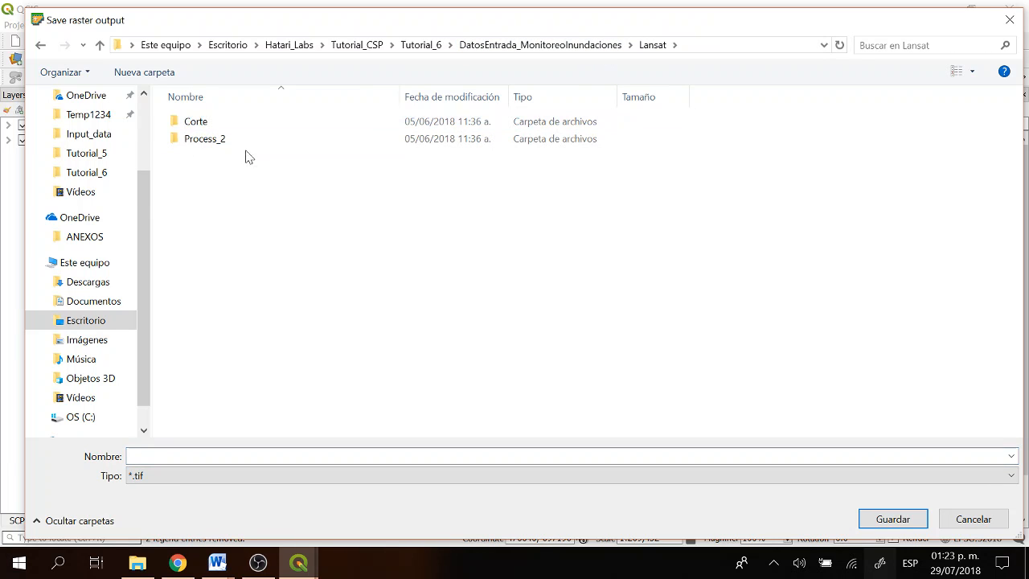
double_click(276, 143)
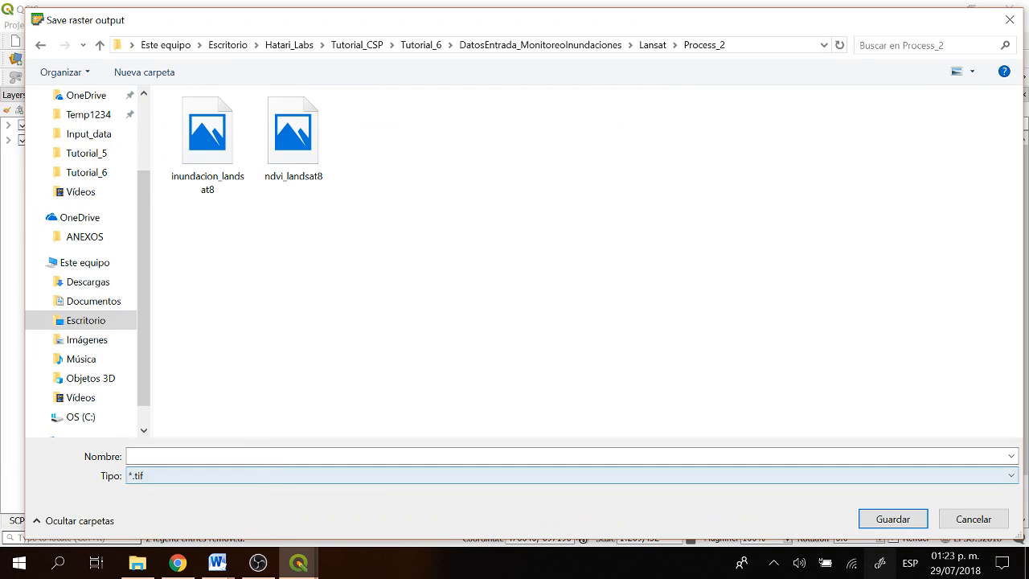
click(209, 455)
text(NDVI)
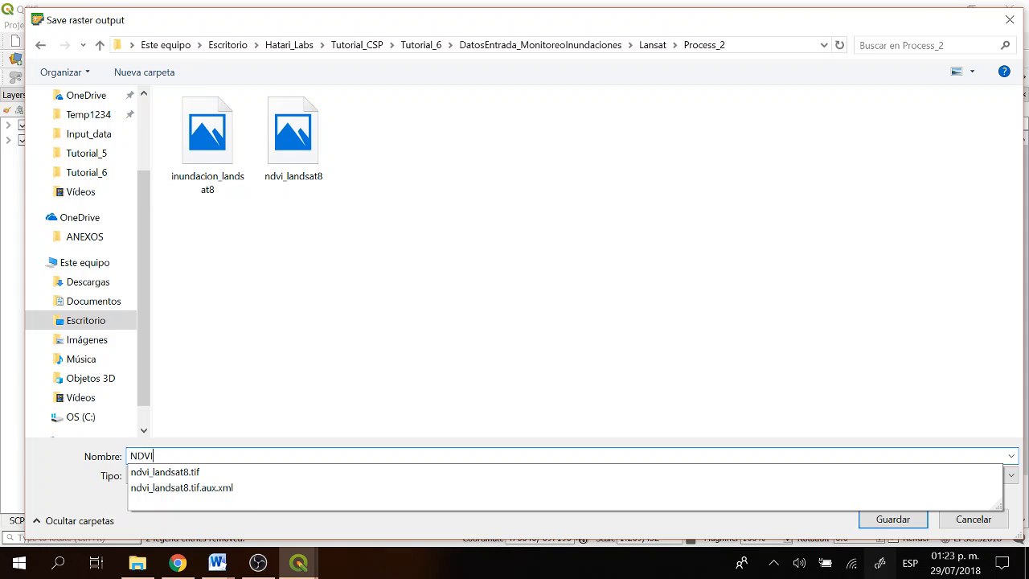
text(_L8)
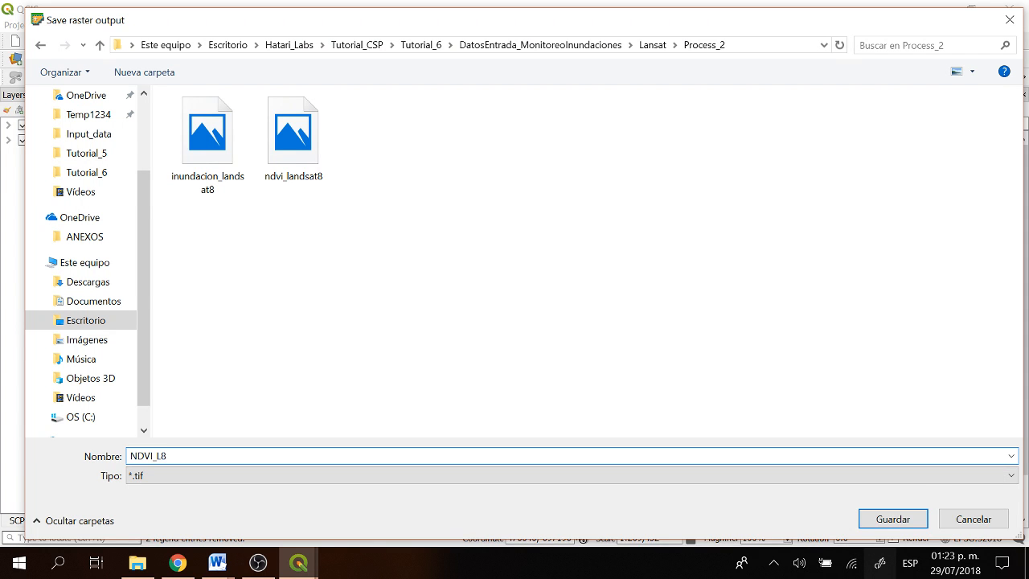
key(Return)
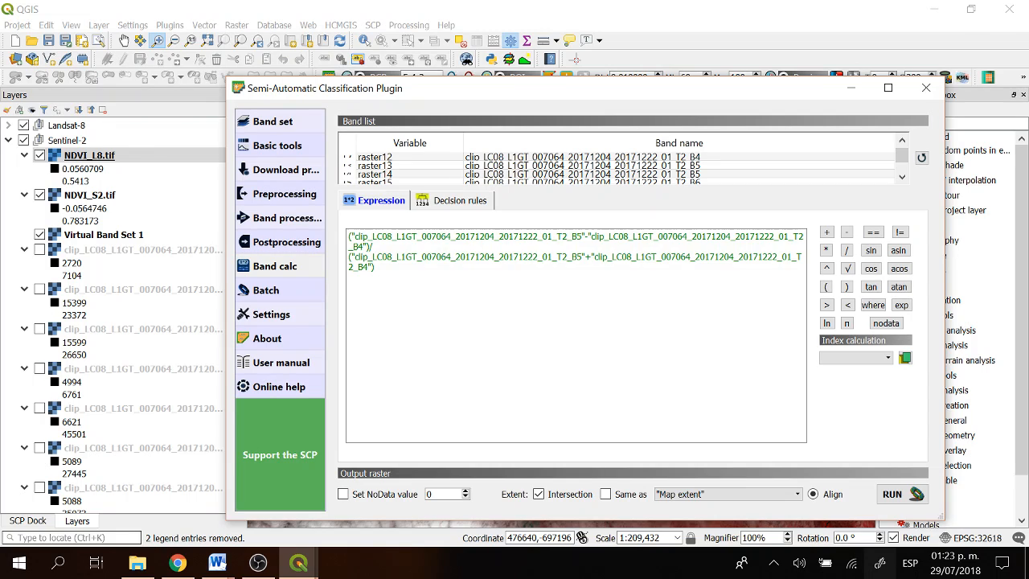
Close the Semi-Automatic Classification Plugin window, move NDVI_L8.tif from the Sentinel-2 group into Landsat-8, and collapse both groups.
click(925, 88)
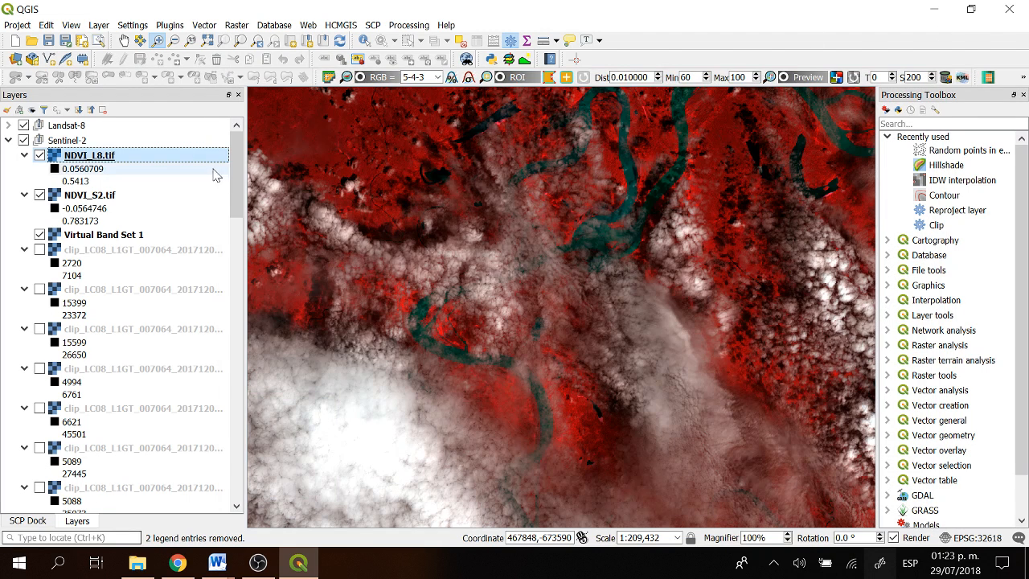
drag(104, 157, 103, 127)
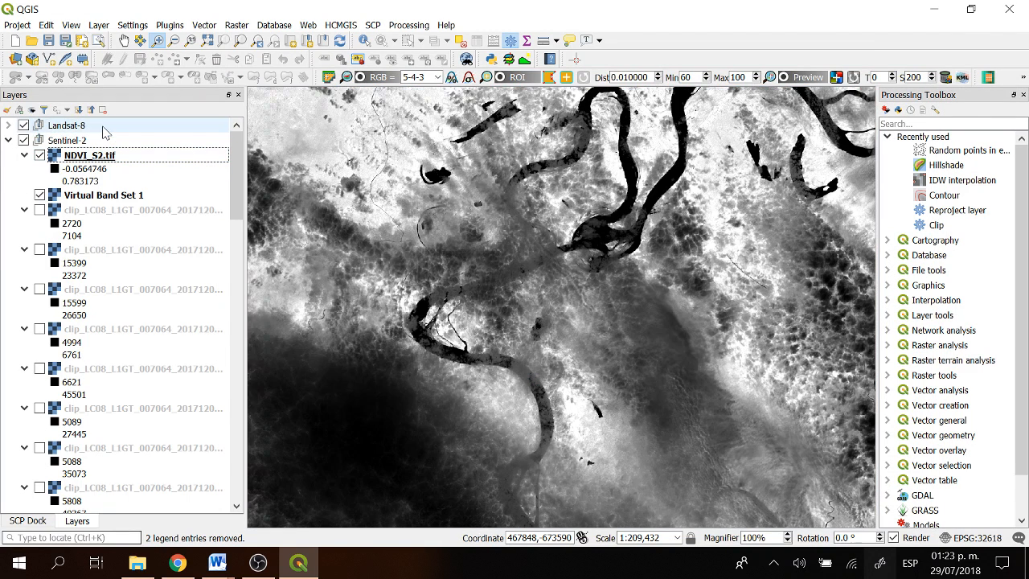
click(10, 142)
click(8, 125)
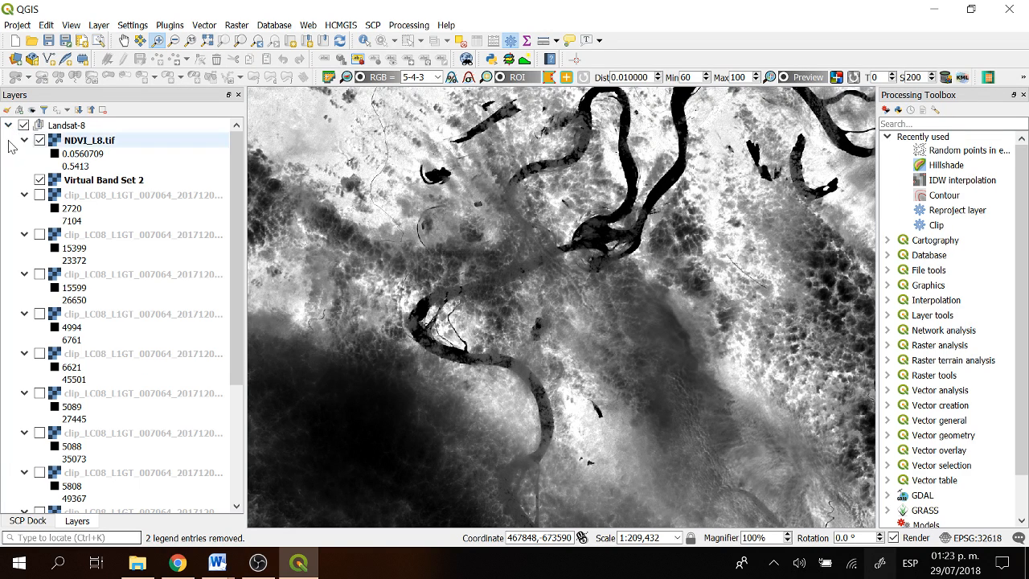
click(7, 126)
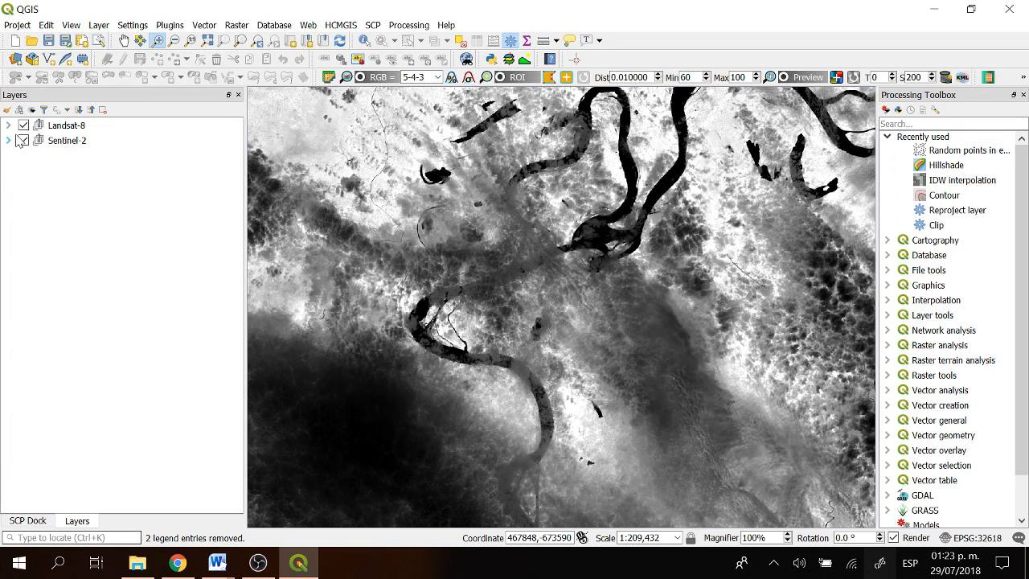
Switch off the Landsat-8 group, expand it, and hide all layers in the project.
click(23, 126)
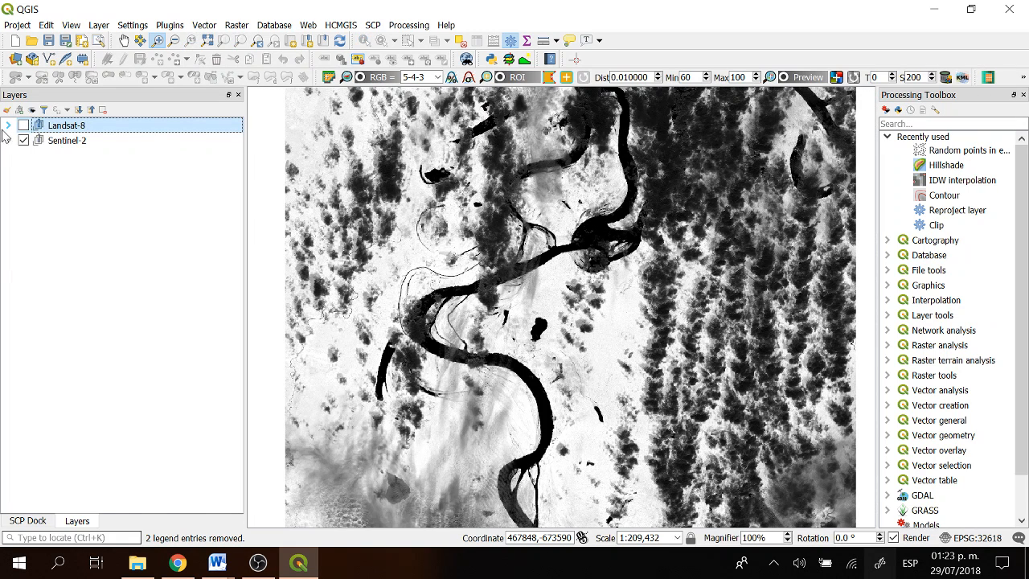
click(7, 125)
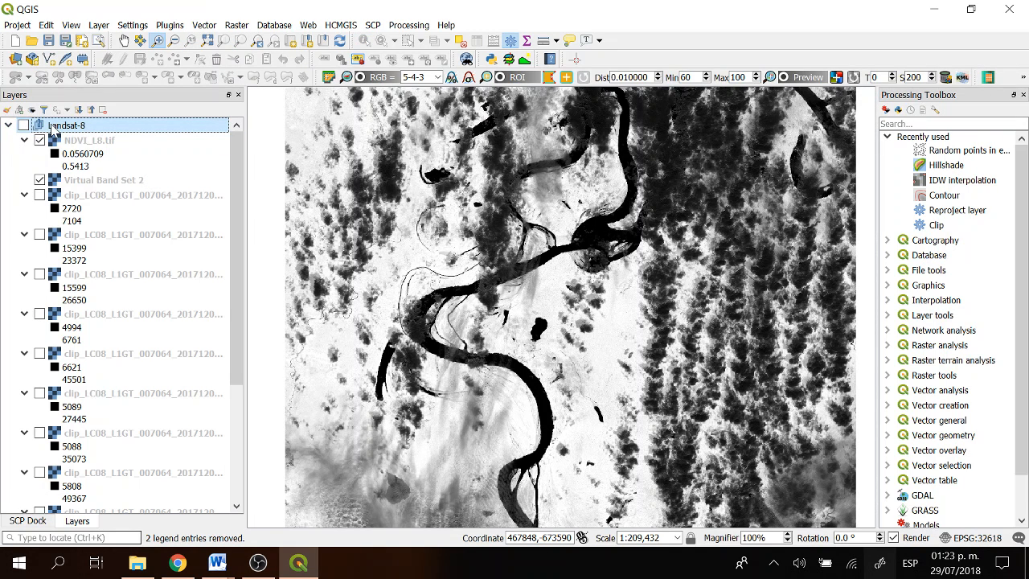
click(33, 109)
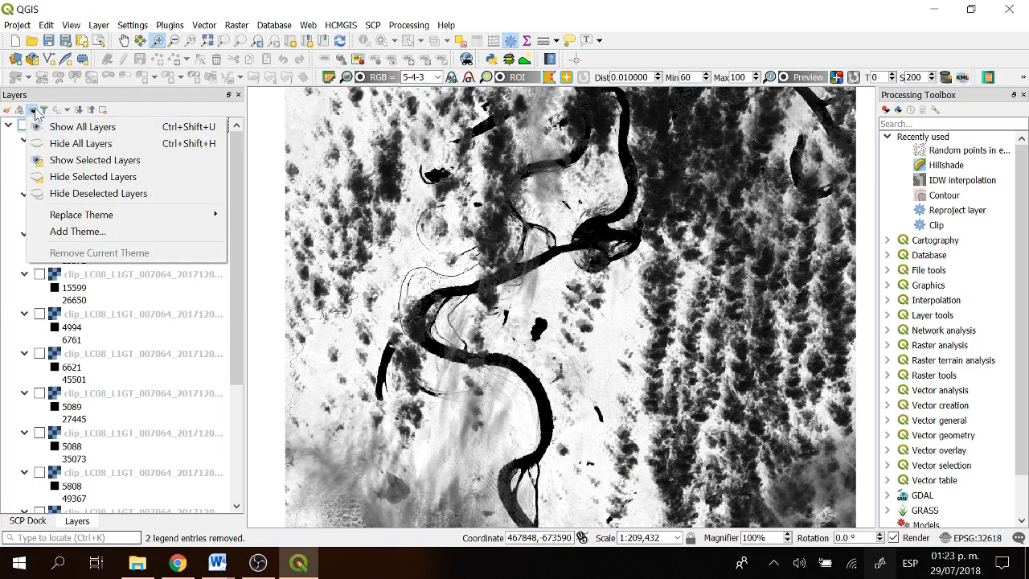
click(79, 144)
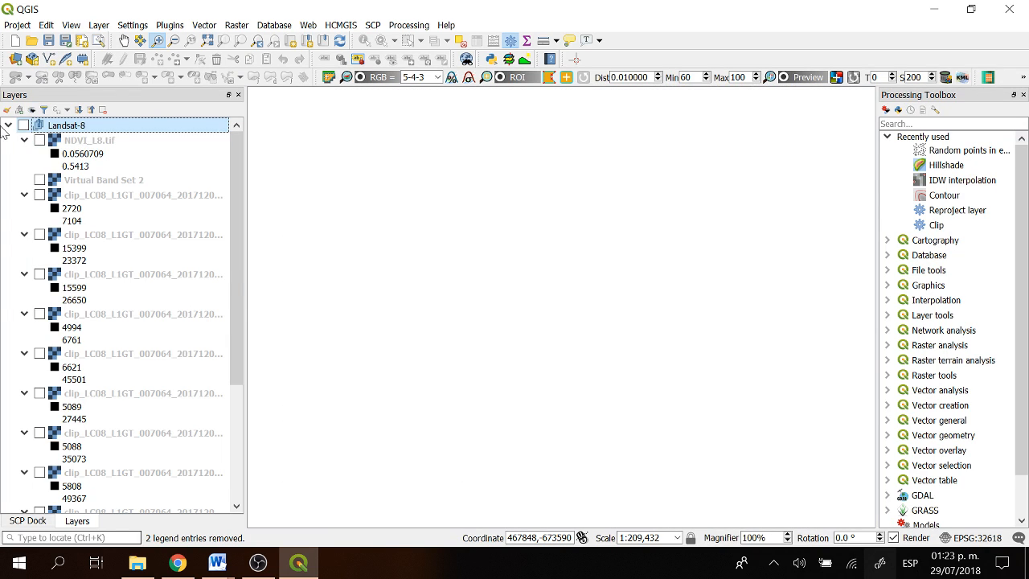
Make only NDVI_L8.tif in the Landsat-8 group and NDVI_S2.tif in the Sentinel-2 group visible.
click(8, 125)
click(9, 142)
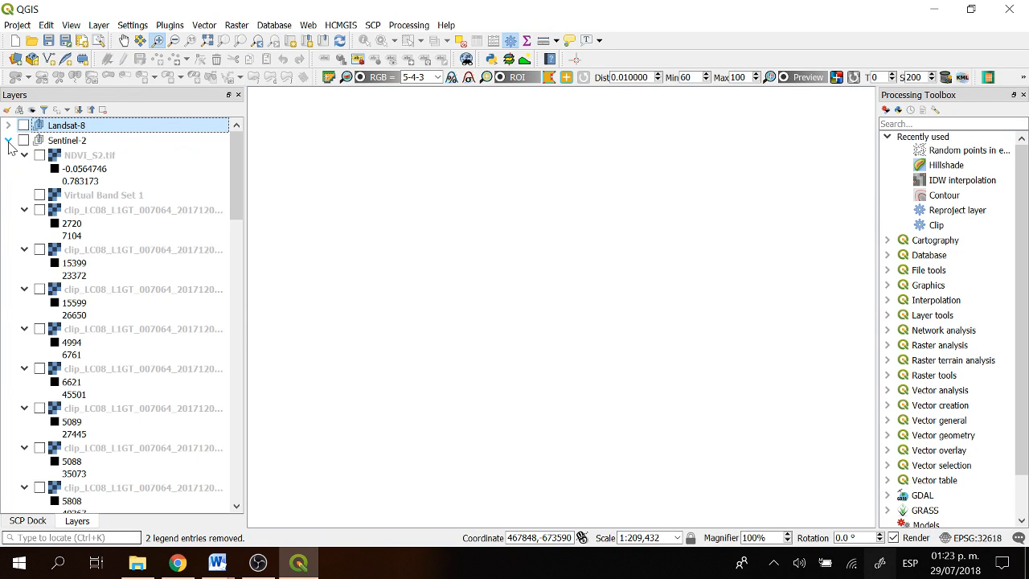
click(8, 142)
click(8, 142)
click(7, 125)
click(39, 140)
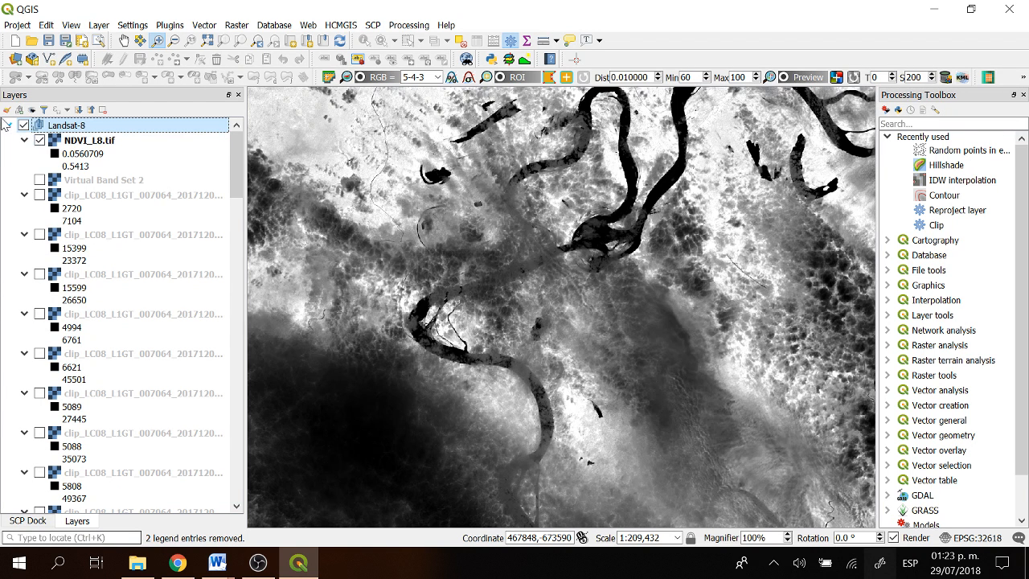
click(7, 126)
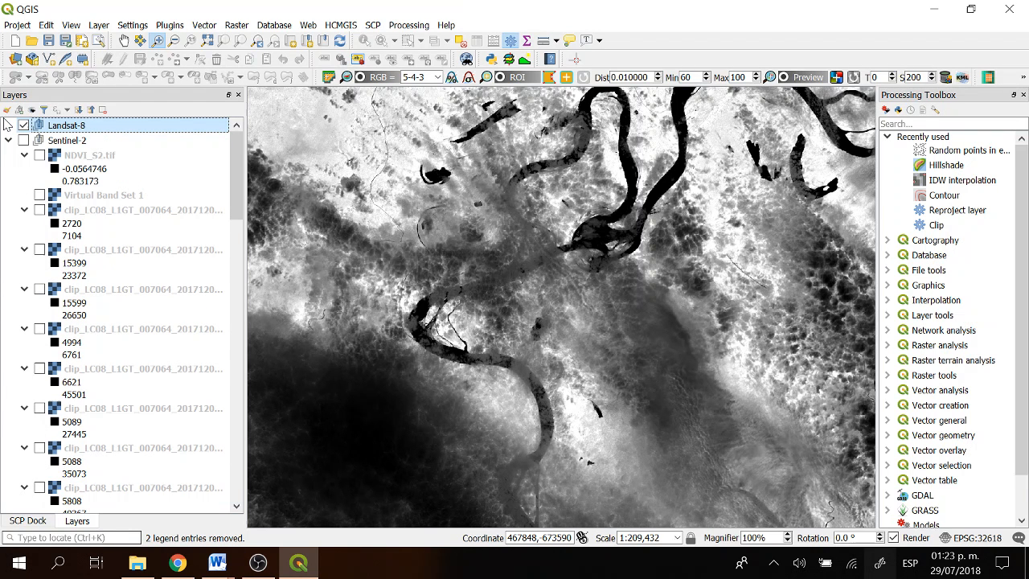
click(40, 155)
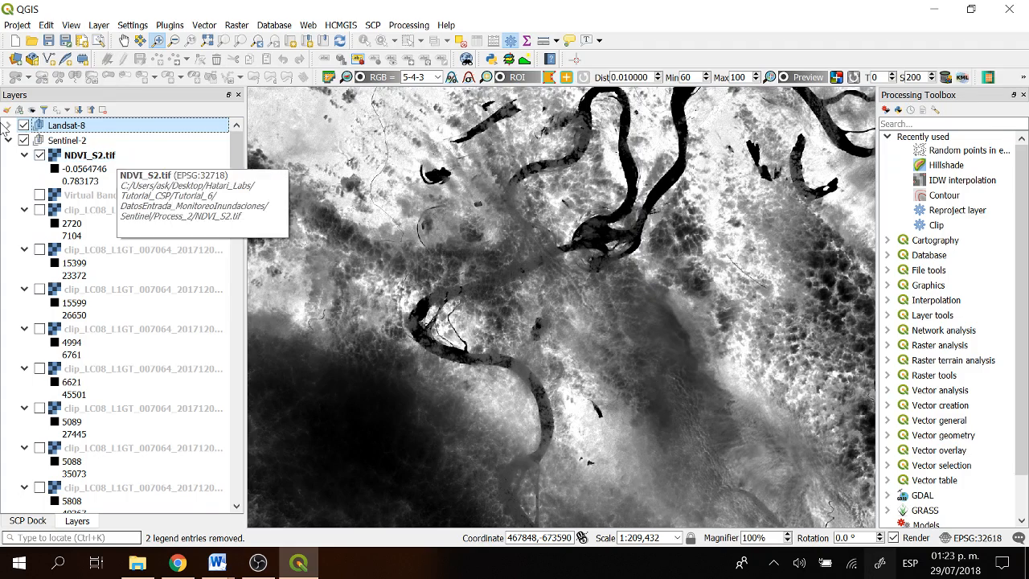
Toggle the Landsat-8 group's visibility several times to compare the two NDVI rasters, leaving it switched on.
click(23, 126)
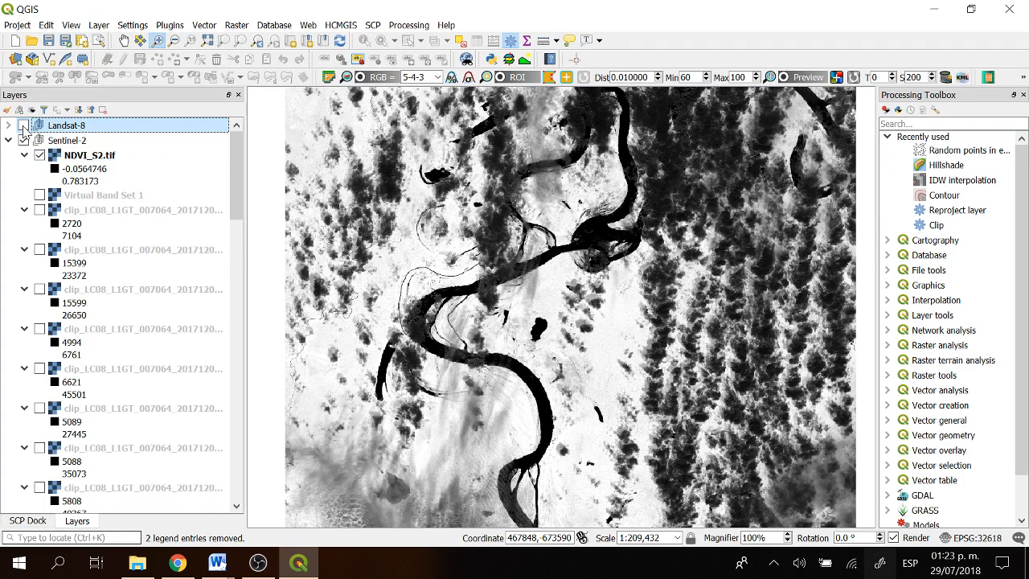
click(23, 127)
click(23, 127)
click(23, 126)
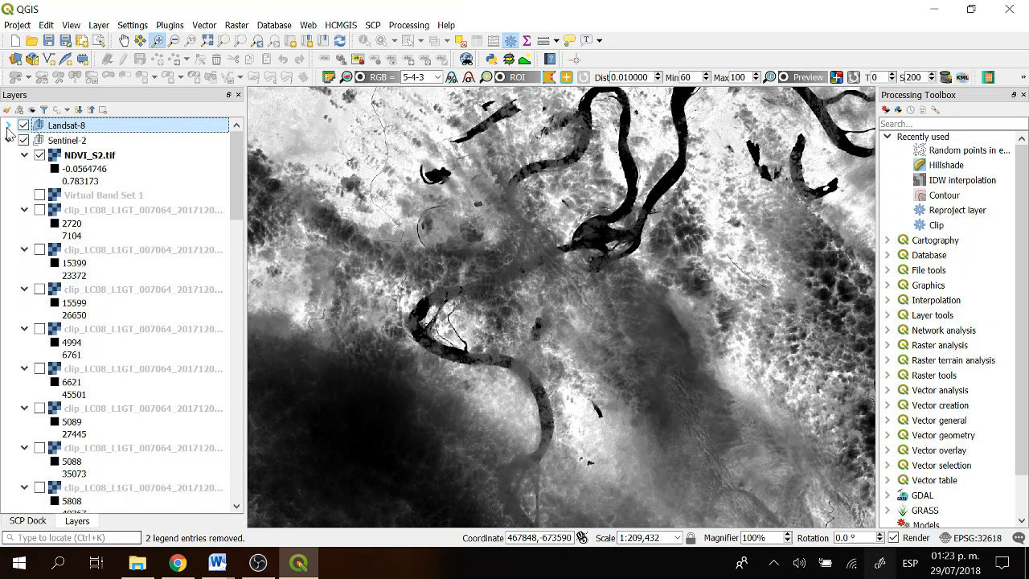
Open the style properties of NDVI_L8.tif in the Landsat-8 group and set its render type to Singleband pseudocolor.
click(8, 126)
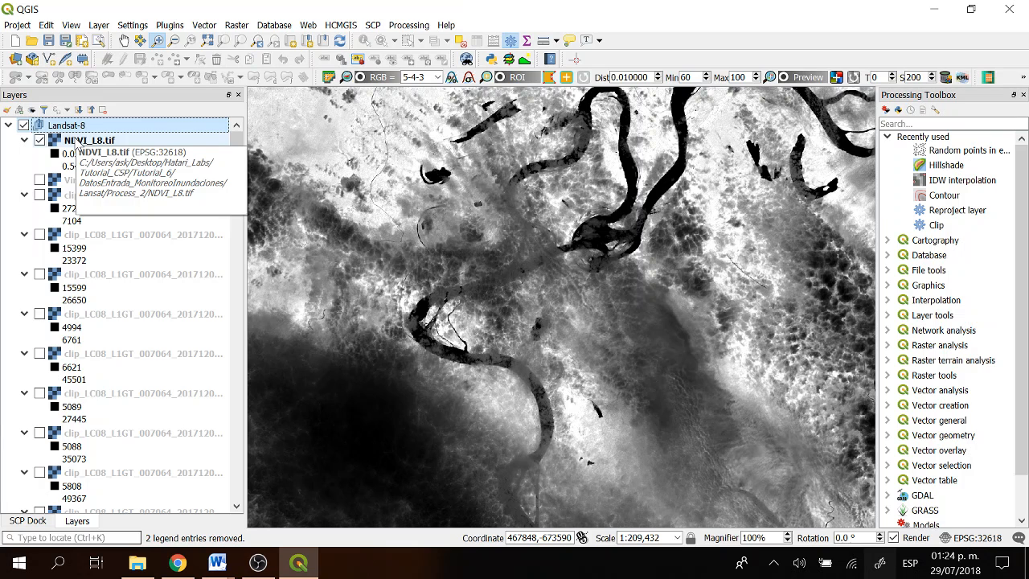
click(86, 141)
right_click(87, 141)
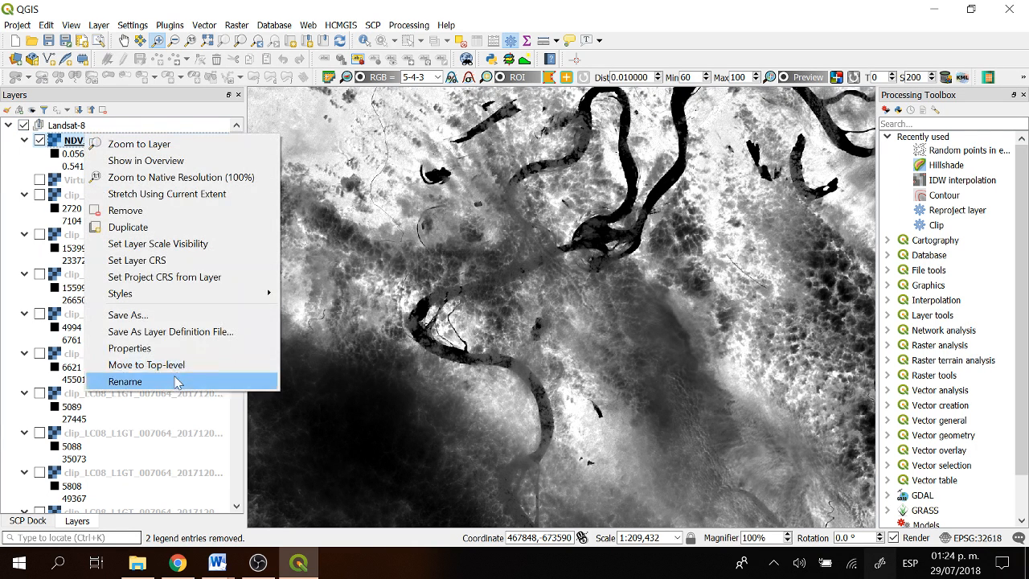
click(180, 348)
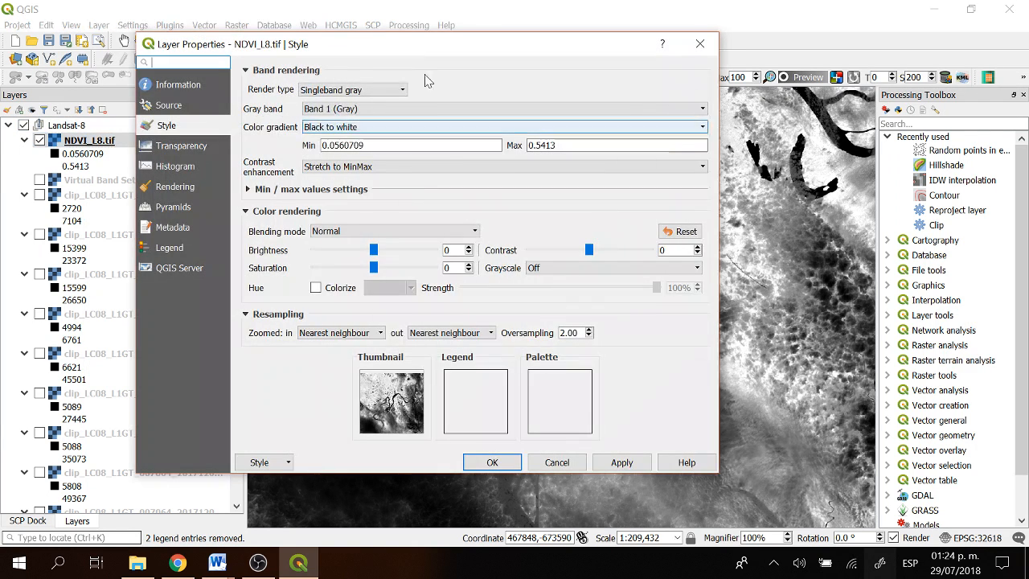
drag(412, 48, 487, 45)
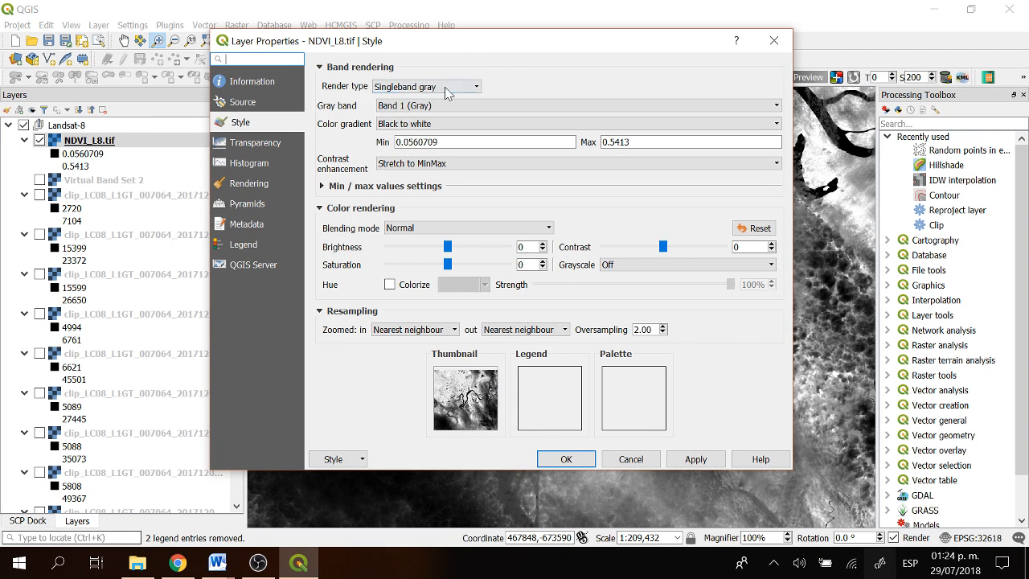
click(445, 89)
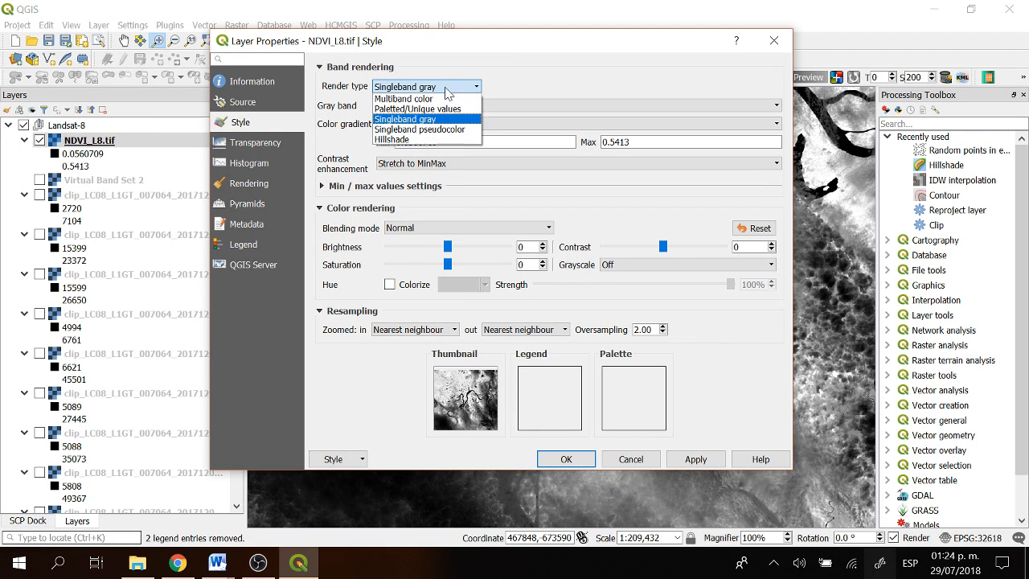
click(426, 130)
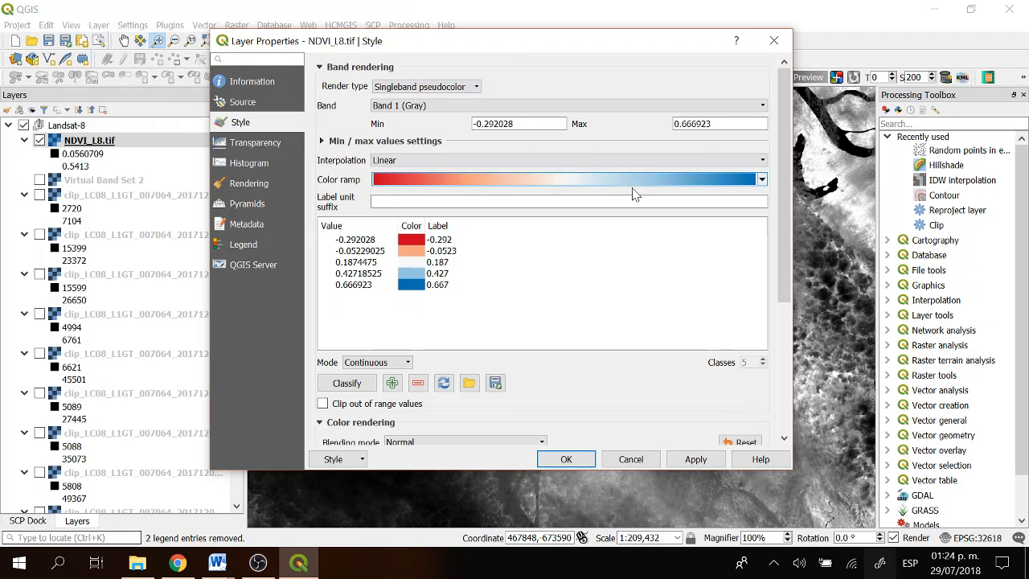
Choose the PuBuGn color ramp for NDVI_L8.tif, apply the style, and move the properties dialog aside to uncover the map.
click(761, 179)
mouse_move(436, 361)
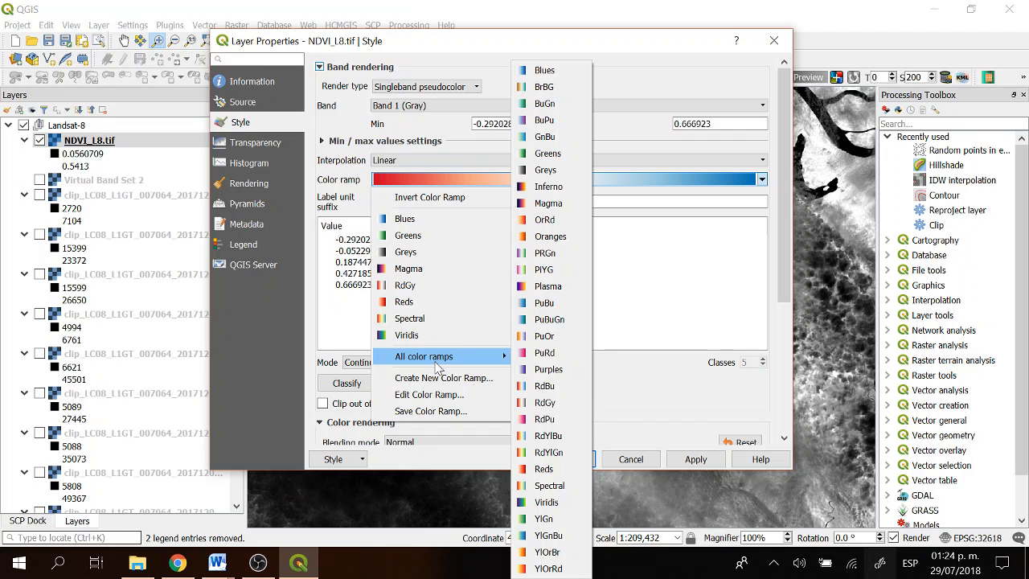
click(573, 319)
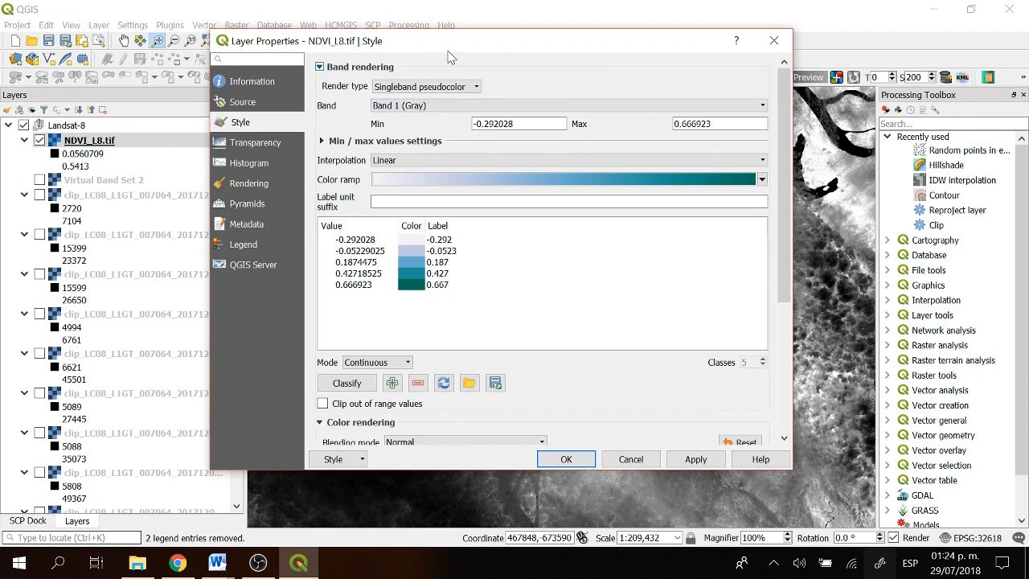
drag(448, 52, 503, 53)
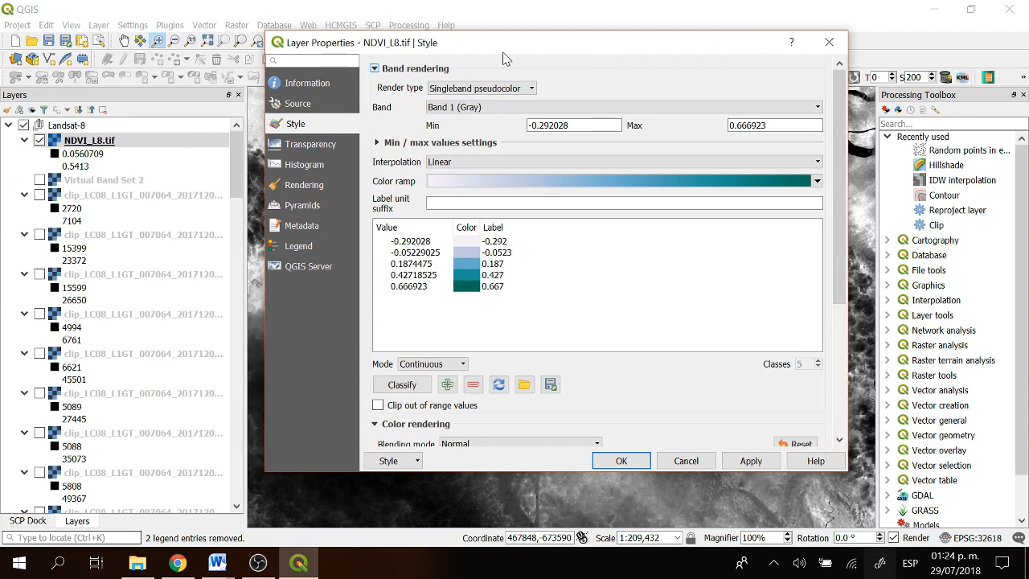
click(816, 183)
click(666, 255)
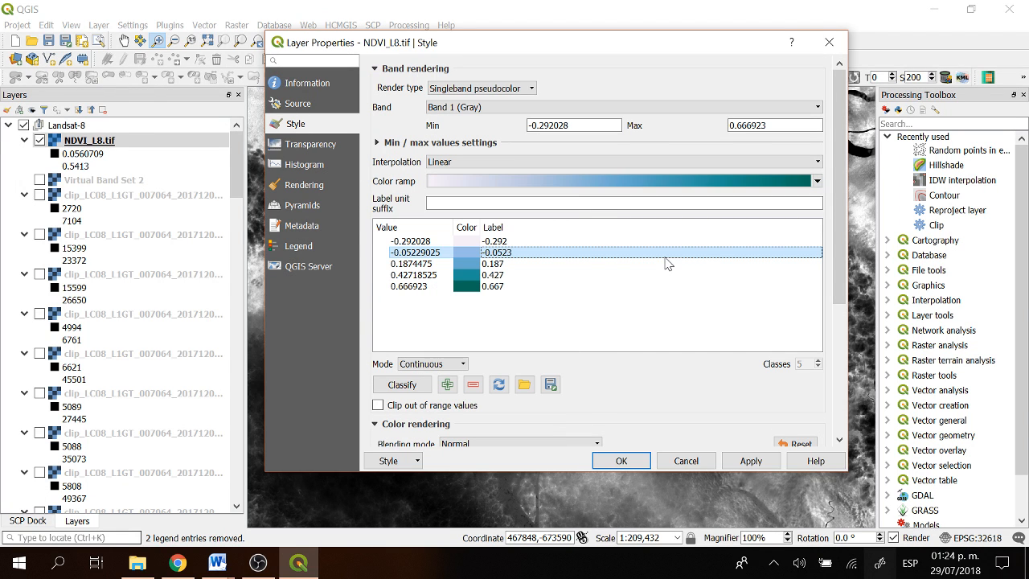
click(542, 332)
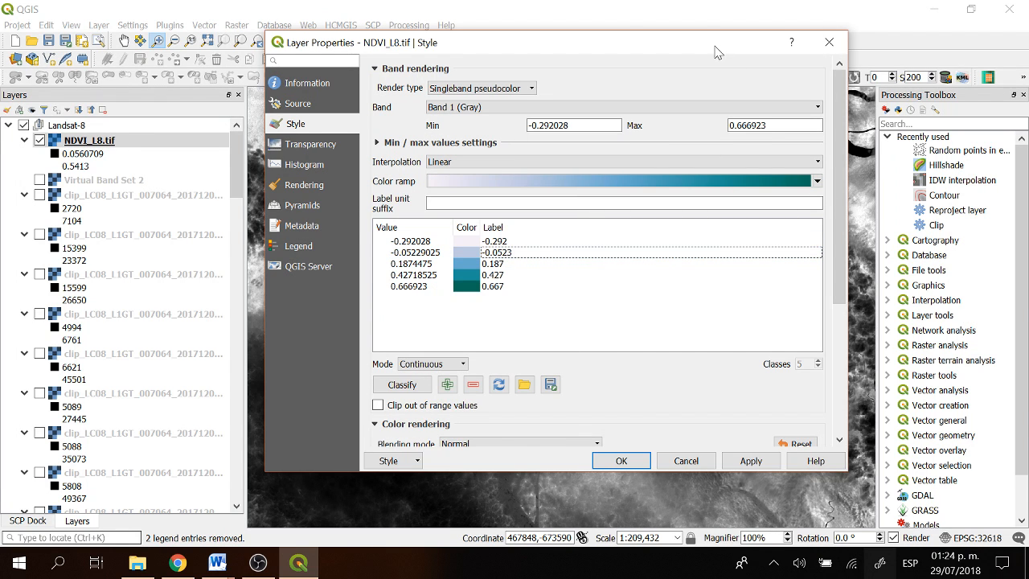
drag(716, 47, 417, 32)
click(455, 444)
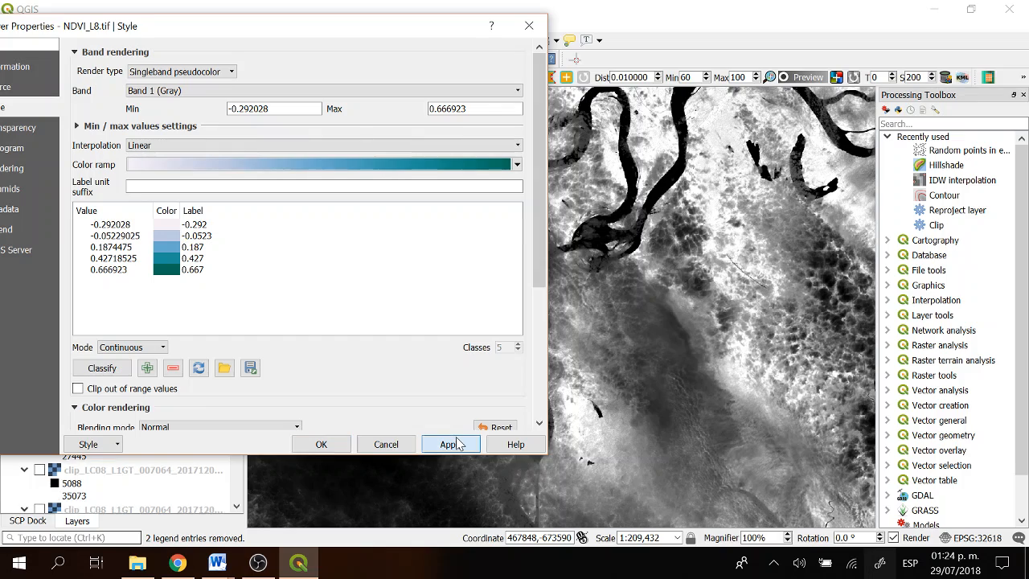
drag(413, 27, 351, 25)
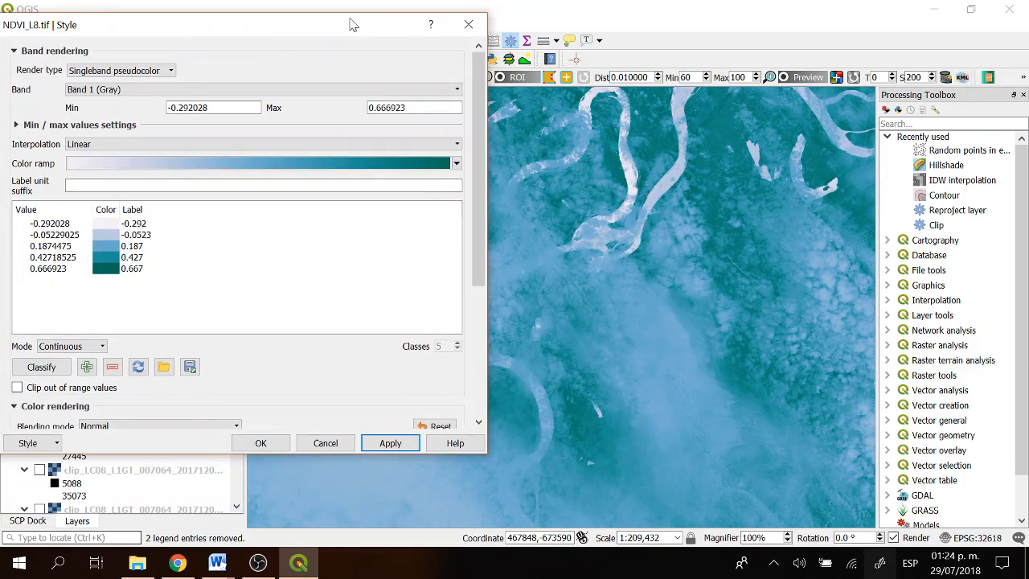
Invert the color ramp of NDVI_L8.tif, apply the style, and close the properties dialog.
click(455, 164)
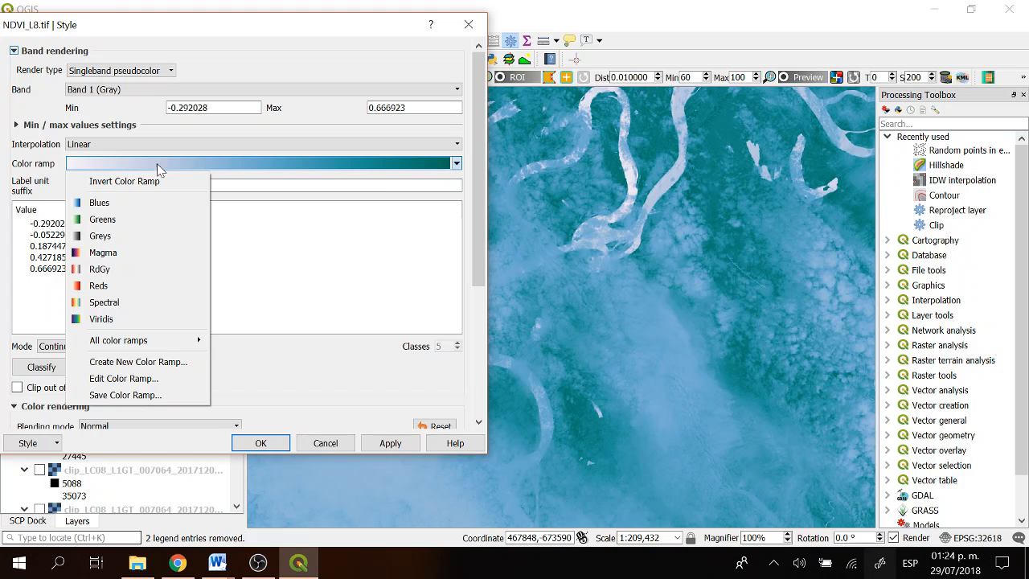
click(129, 181)
click(392, 443)
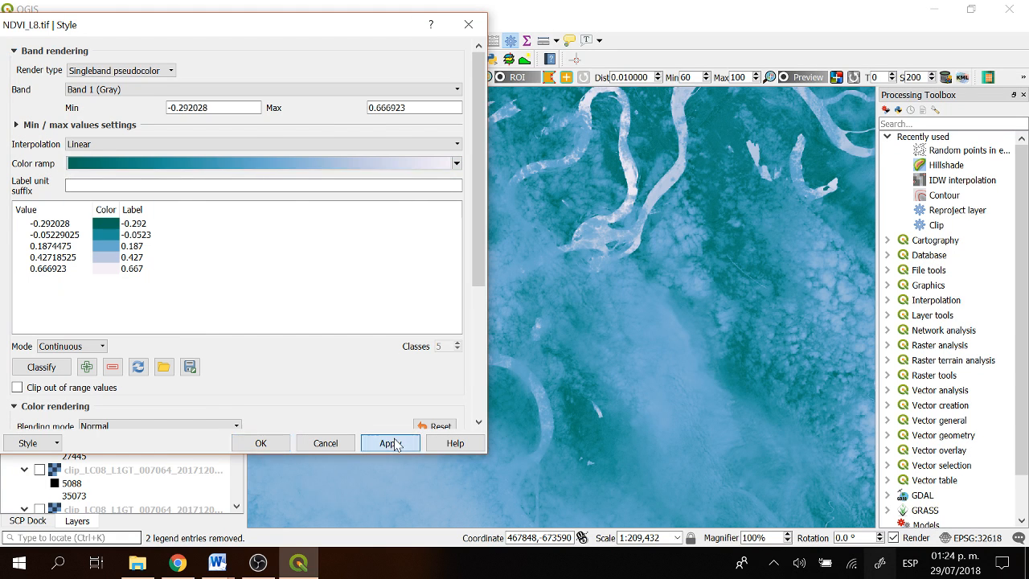
click(468, 24)
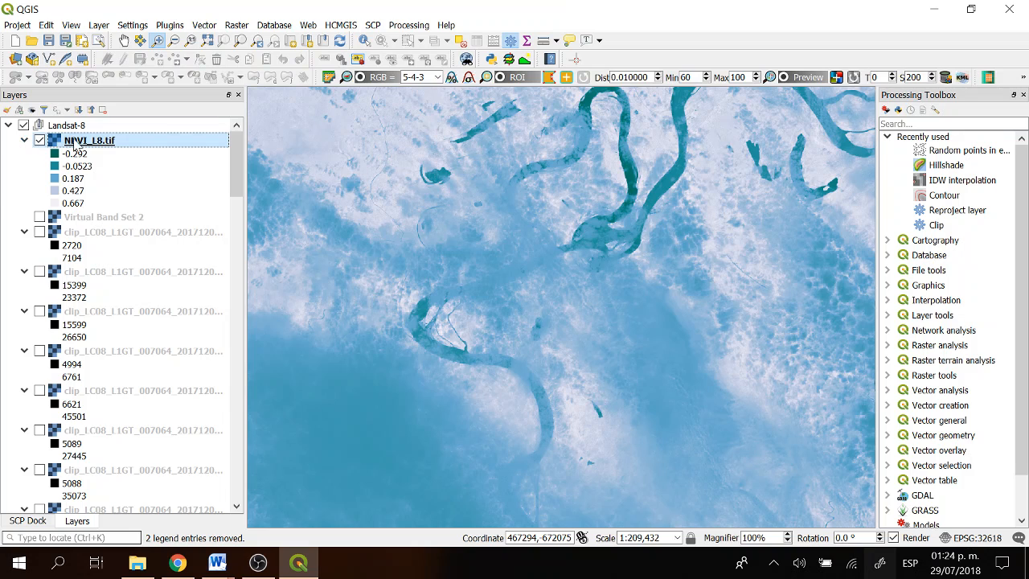
Copy the style of NDVI_L8.tif and collapse the Landsat-8 group.
right_click(73, 142)
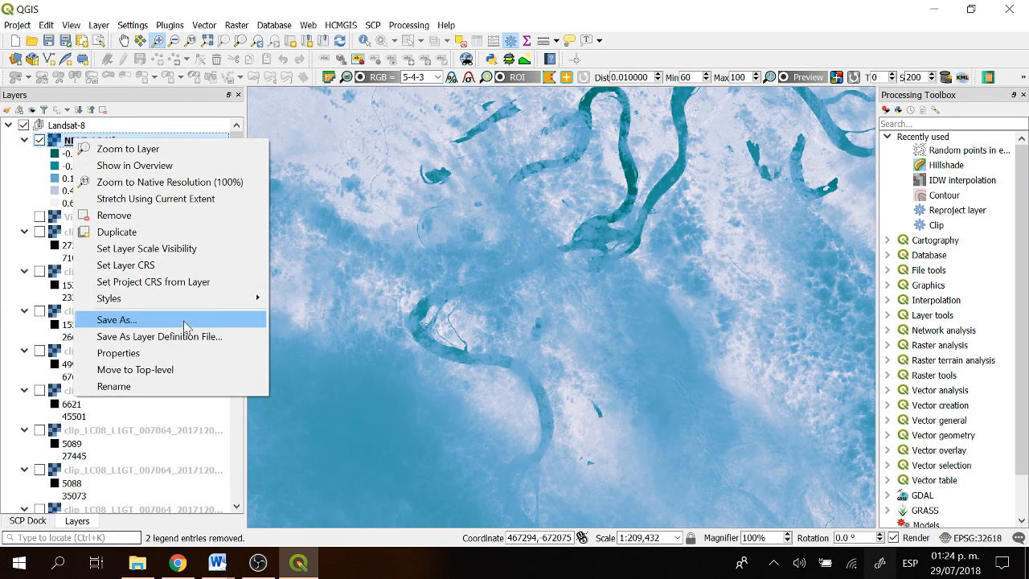
mouse_move(225, 299)
click(316, 301)
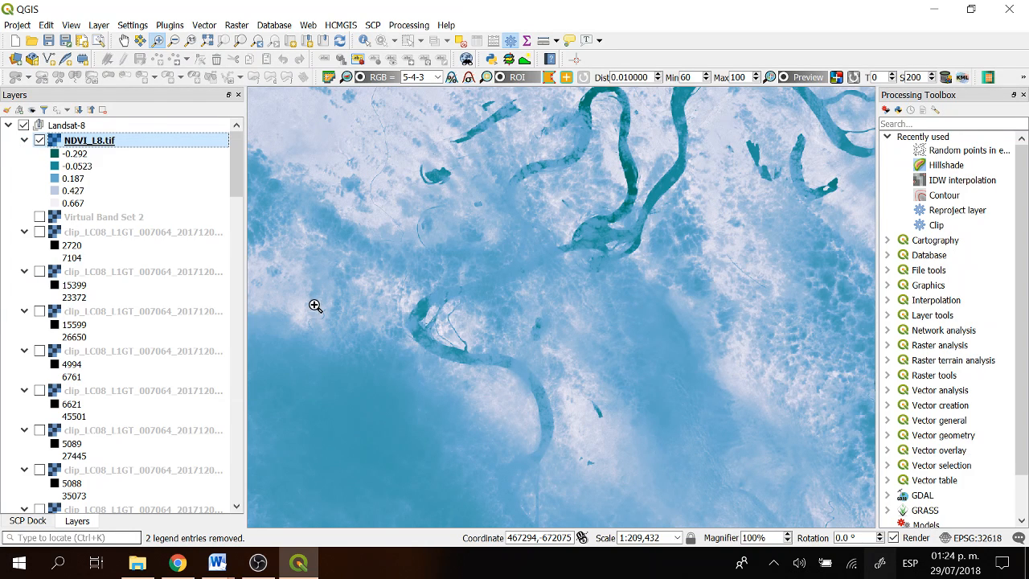
click(8, 127)
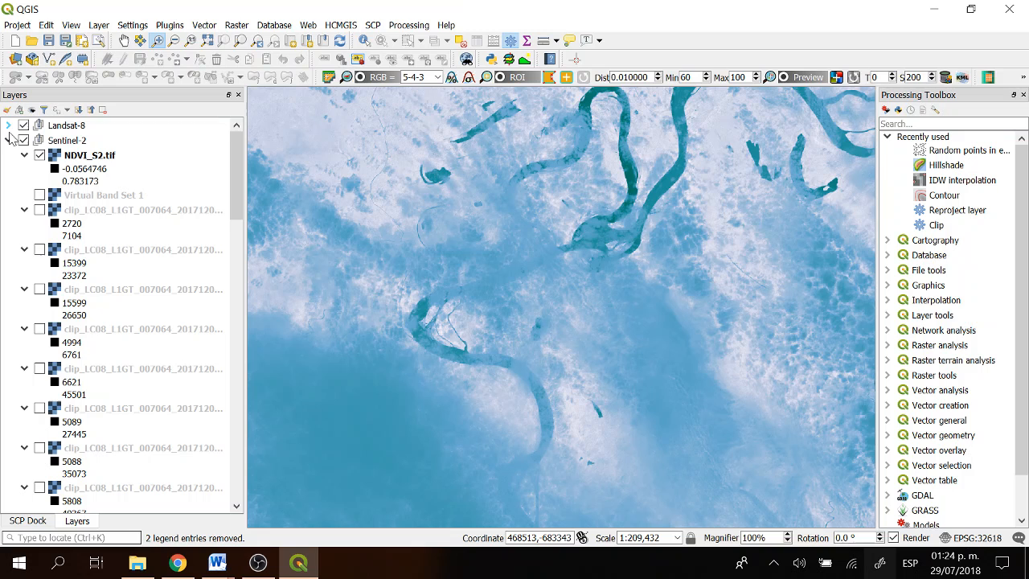
click(103, 160)
double_click(103, 160)
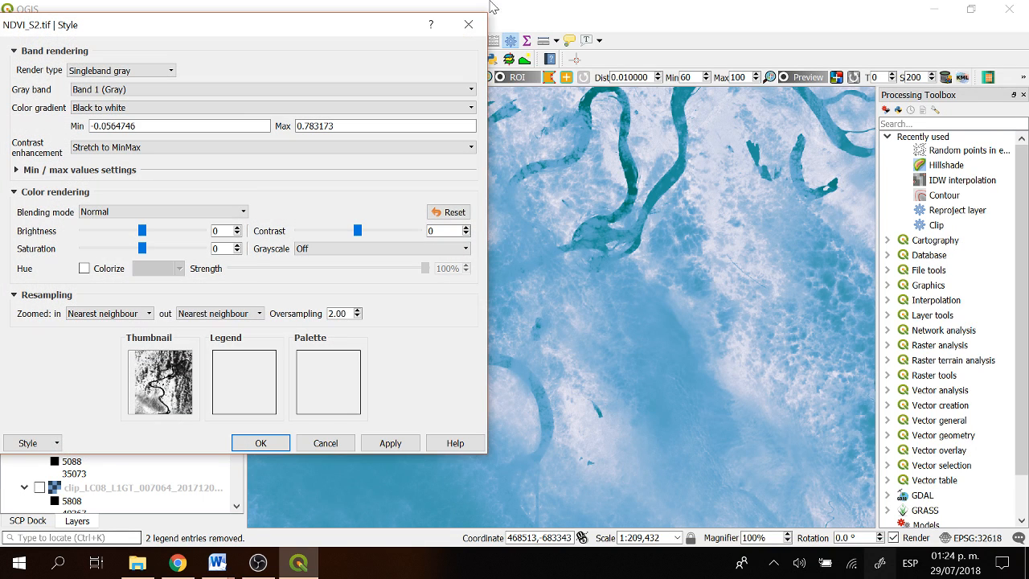
click(479, 32)
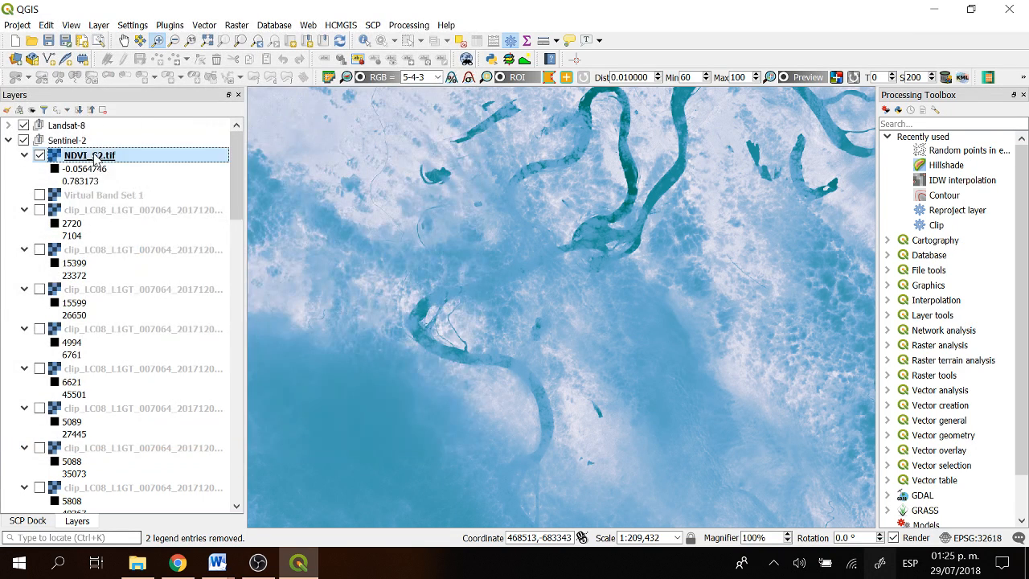
Paste the copied style onto NDVI_S2.tif in the Sentinel-2 group.
right_click(93, 155)
mouse_move(273, 313)
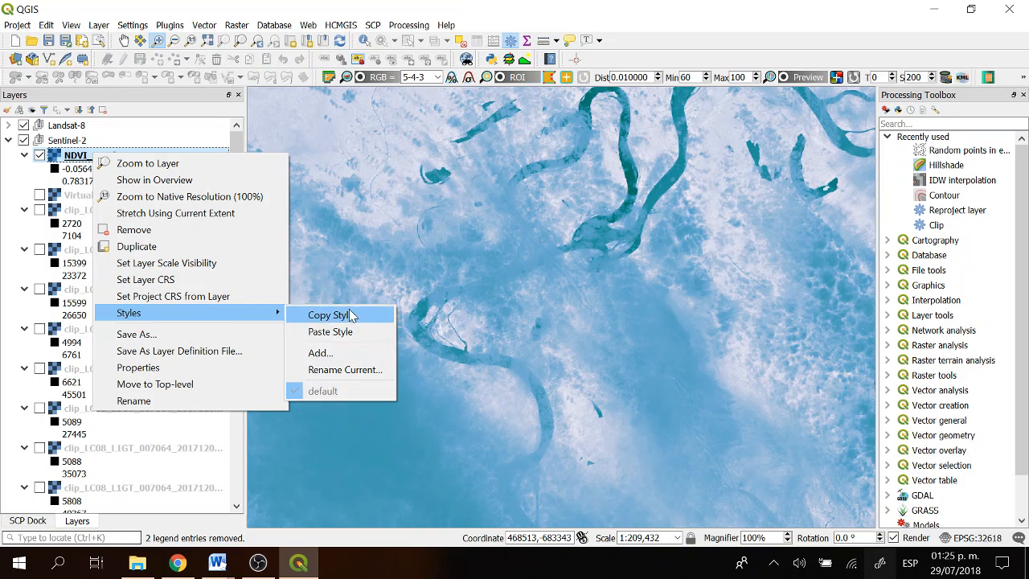
click(347, 329)
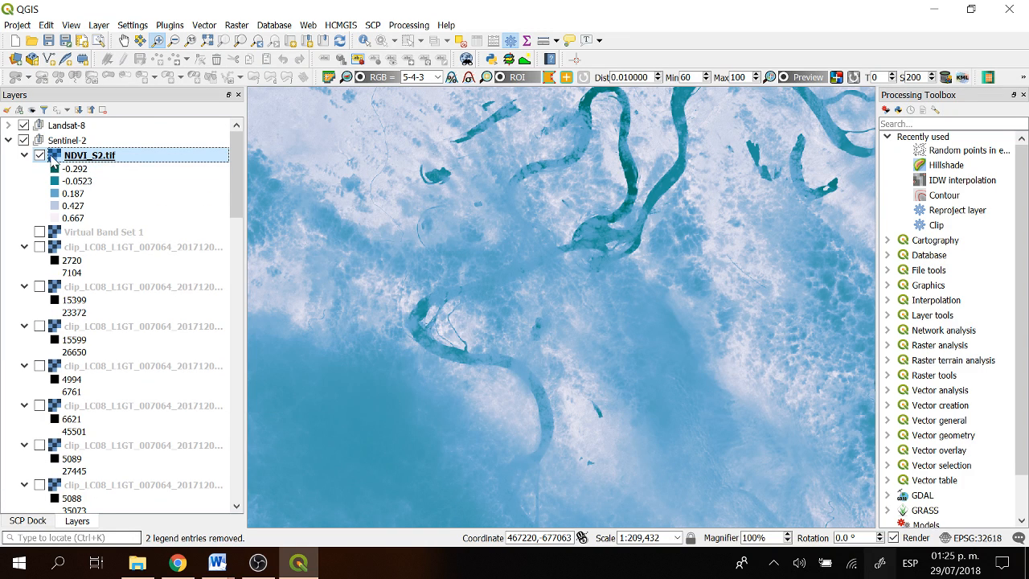
Toggle NDVI_S2.tif off and back on, and hide the Landsat-8 group to view the restyled Sentinel-2 NDVI.
click(40, 157)
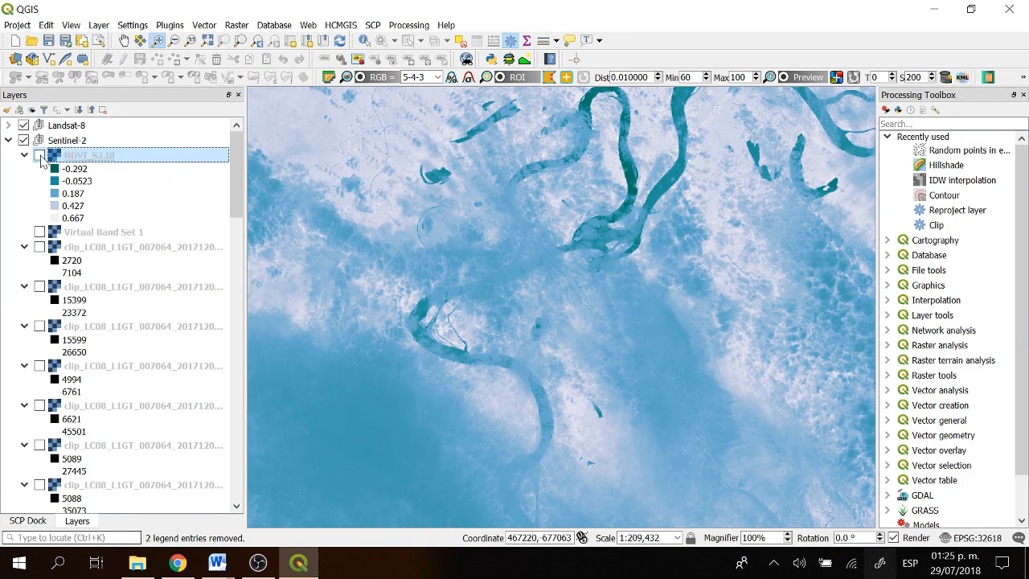
click(40, 156)
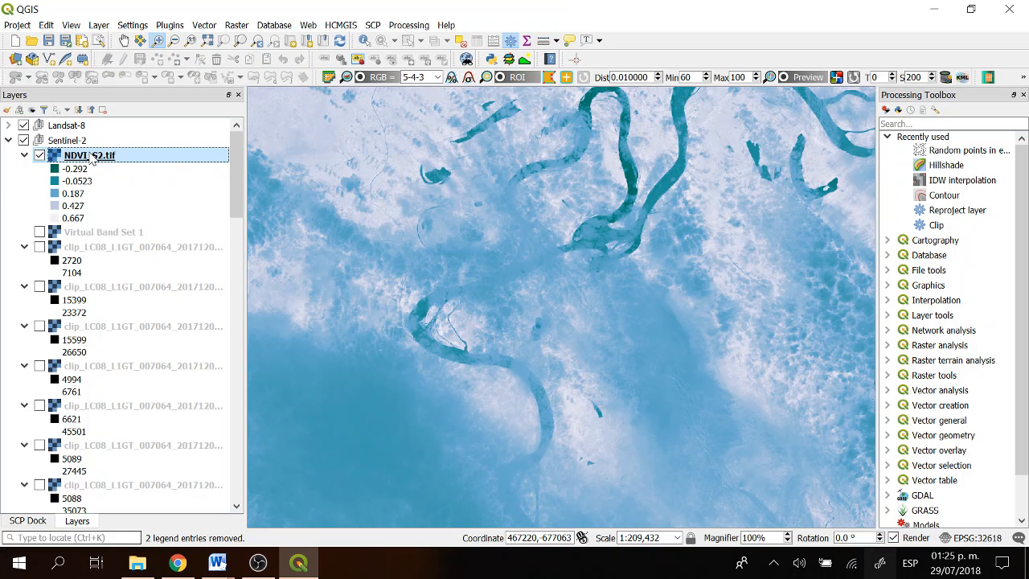
click(23, 126)
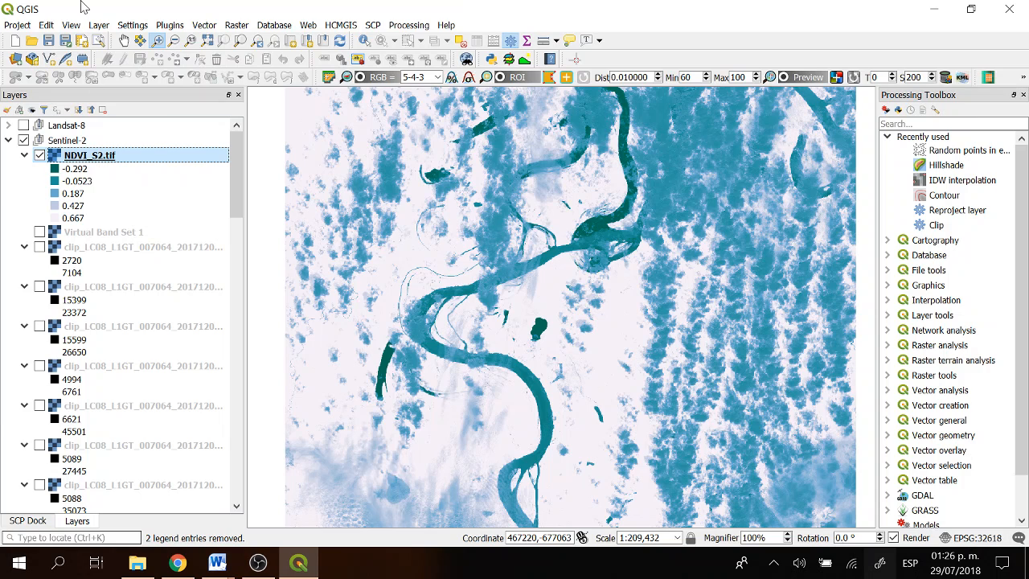
Open the Semi-Automatic Classification Plugin's Band calc and clear the existing Landsat-8 NDVI expression.
right_click(103, 162)
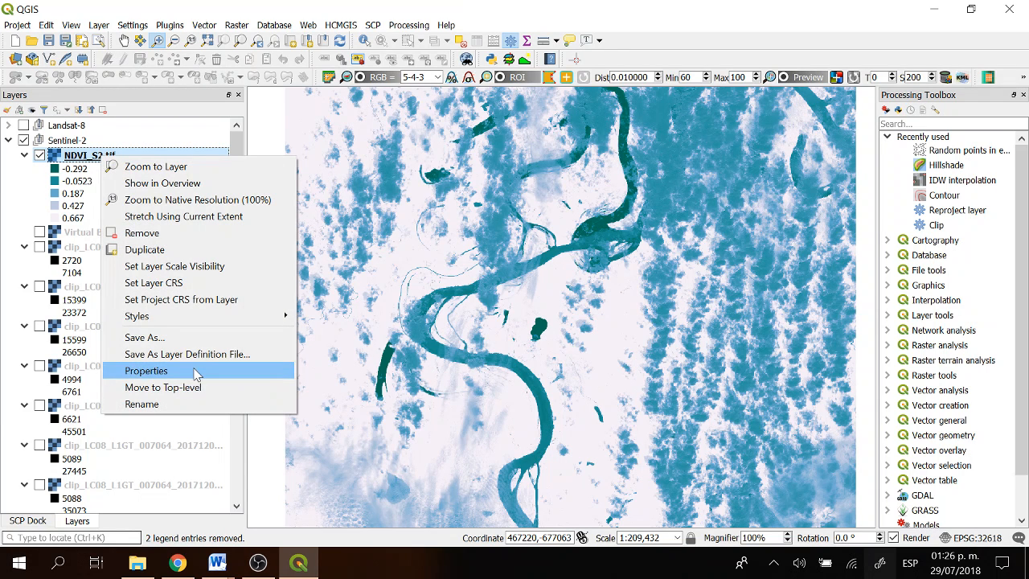
click(236, 27)
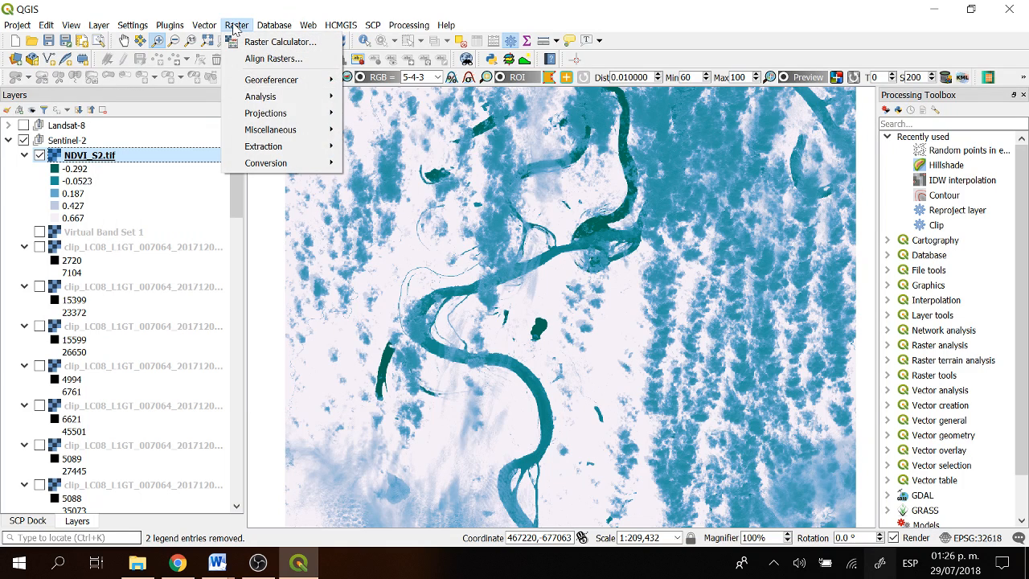
click(368, 29)
click(369, 27)
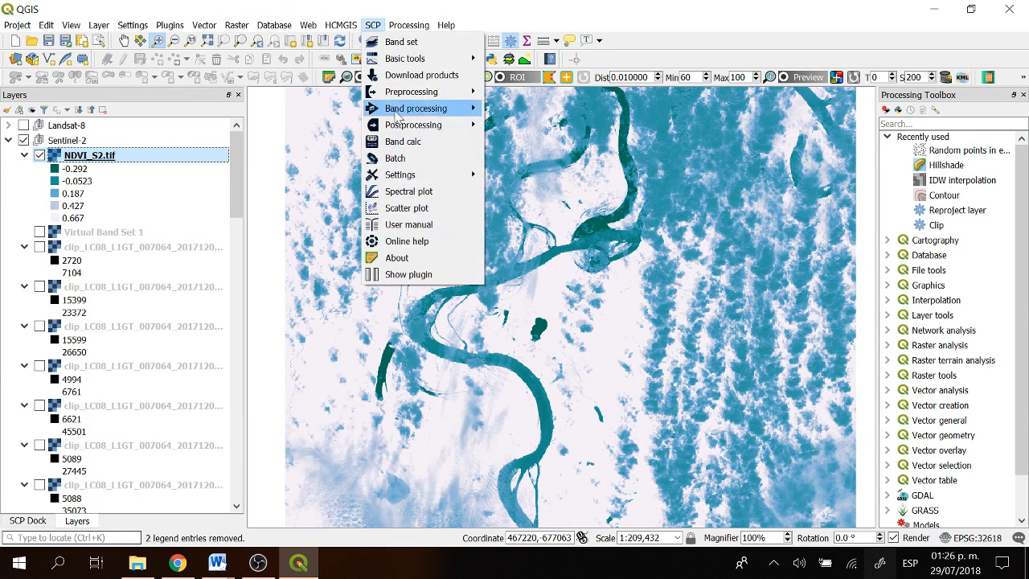
click(410, 148)
drag(513, 71, 596, 77)
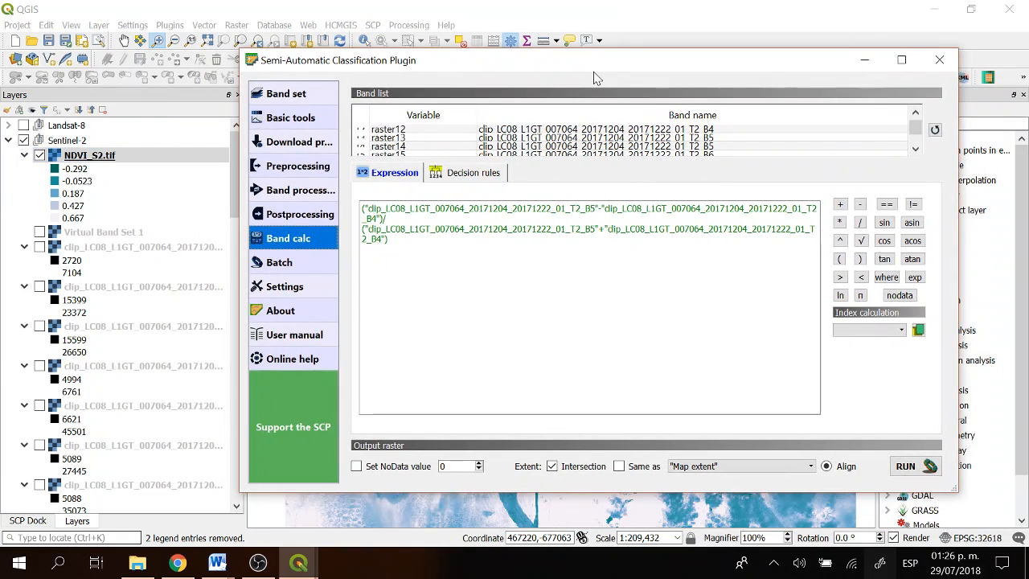
click(546, 290)
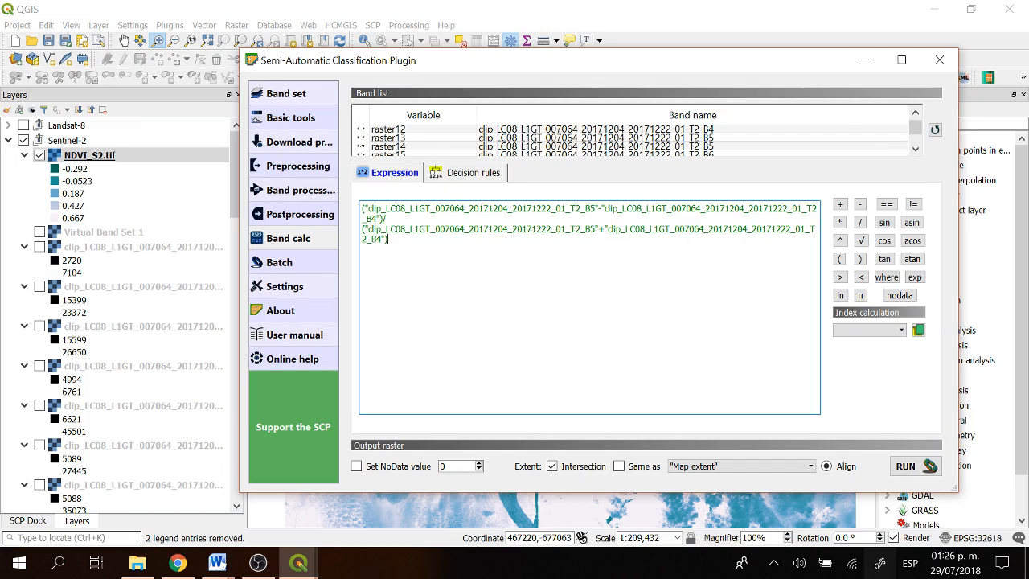
key(ctrl+a)
key(BackSpace)
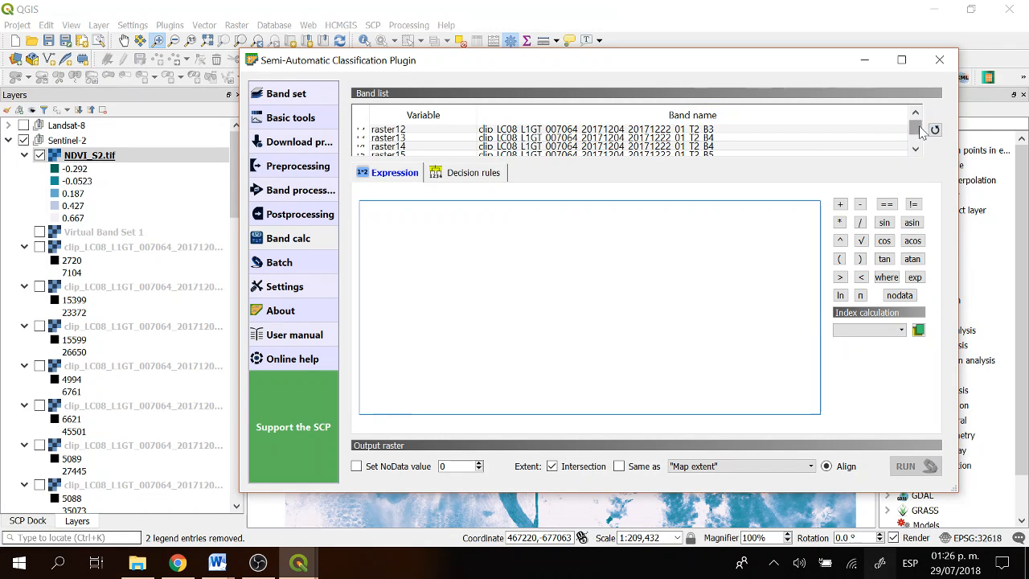
Refresh the band list and enter the expression "raster1" <=0, using the variable for NDVI_L8.tif.
drag(915, 127, 918, 153)
click(934, 129)
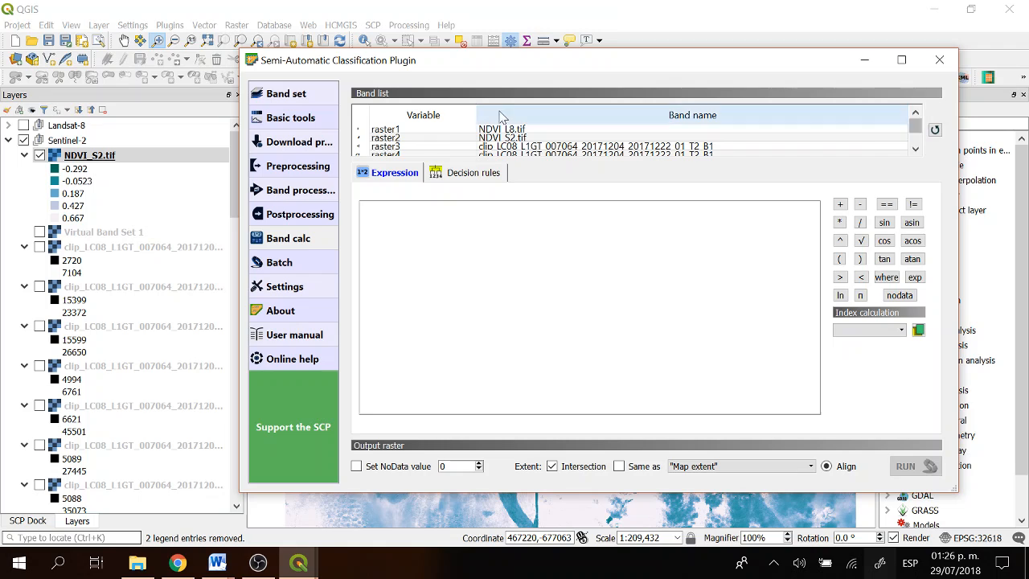
click(513, 130)
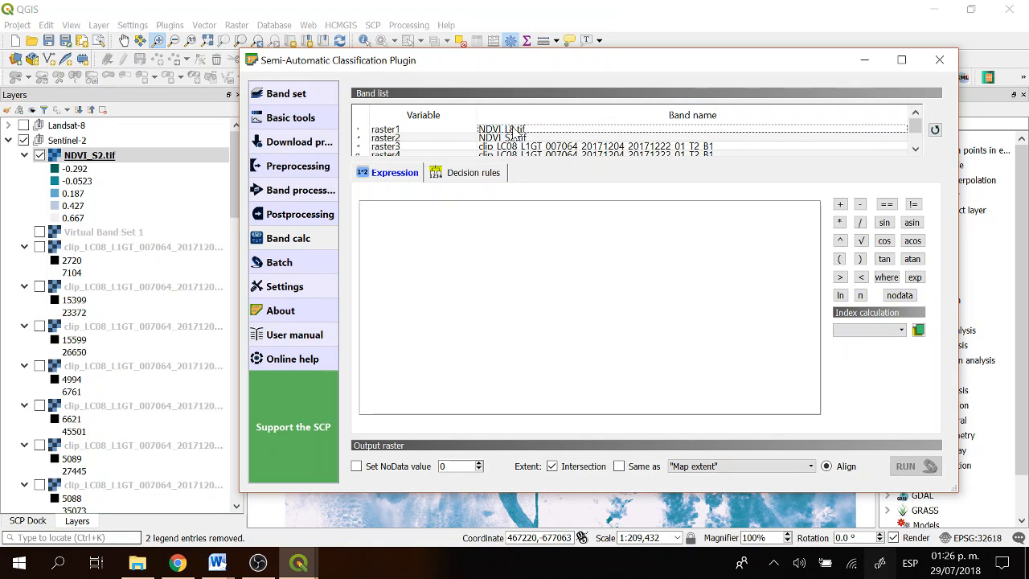
double_click(417, 130)
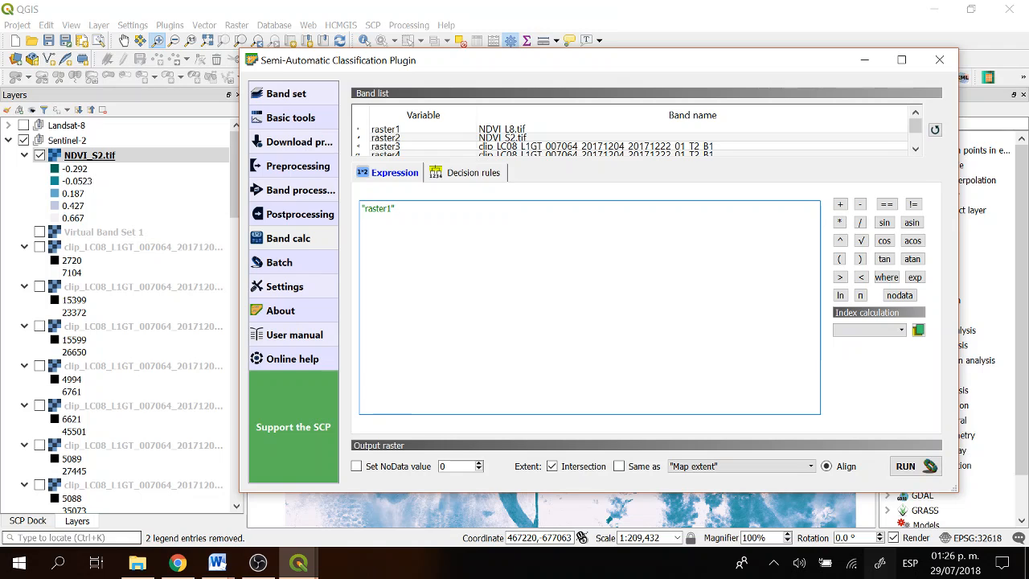
text(<)
key(BackSpace)
text(<=)
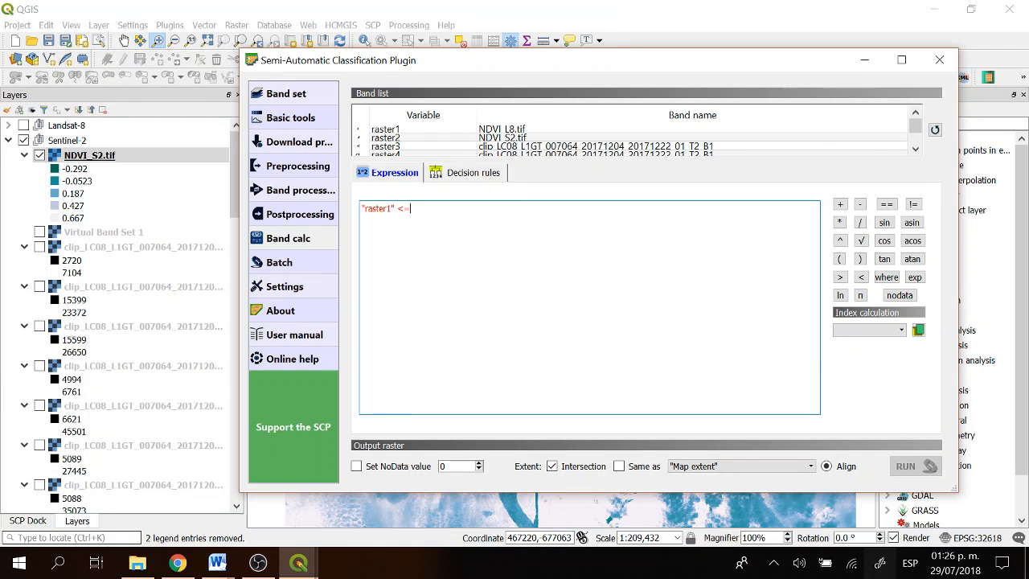
text(0)
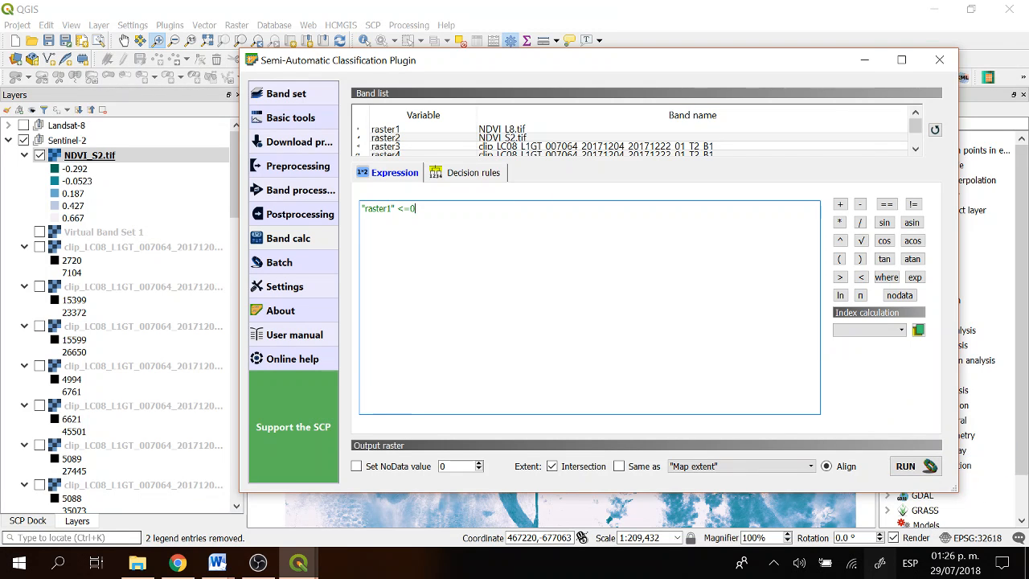
Run the calculation, save the output raster as flooding_areas_L8 in the Lansat Process_2 folder, and close the plugin window.
click(905, 466)
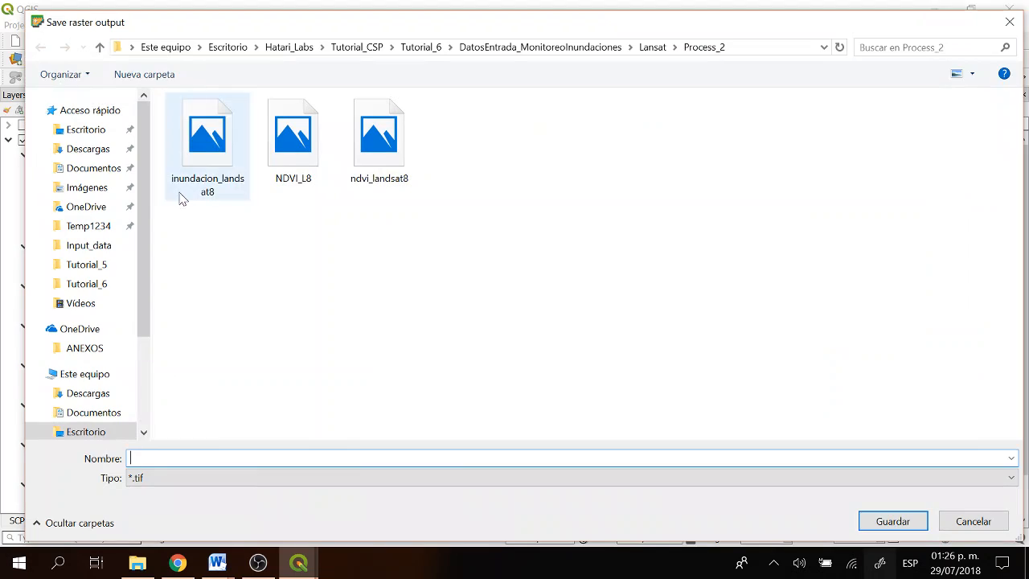
click(653, 47)
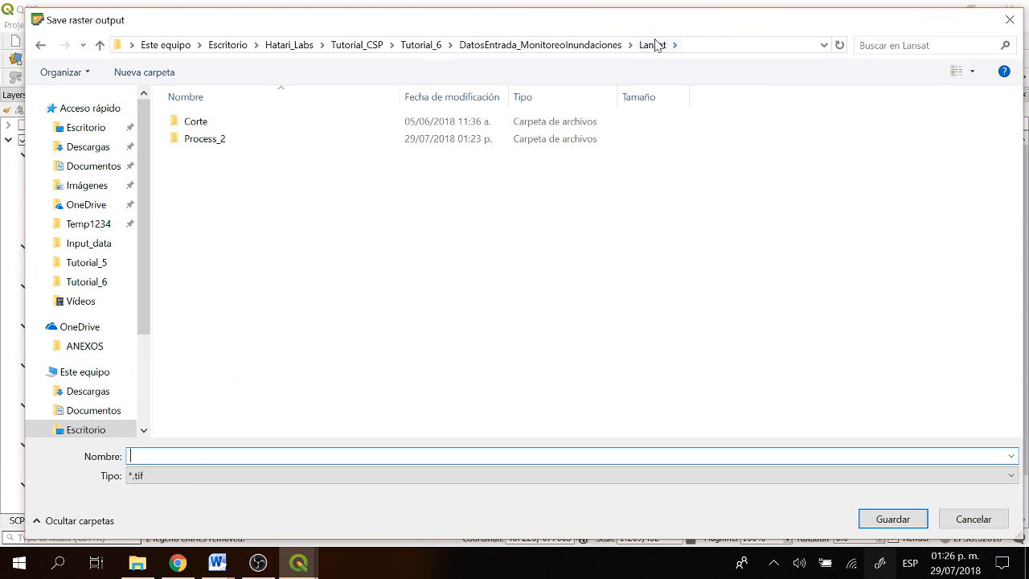
double_click(267, 143)
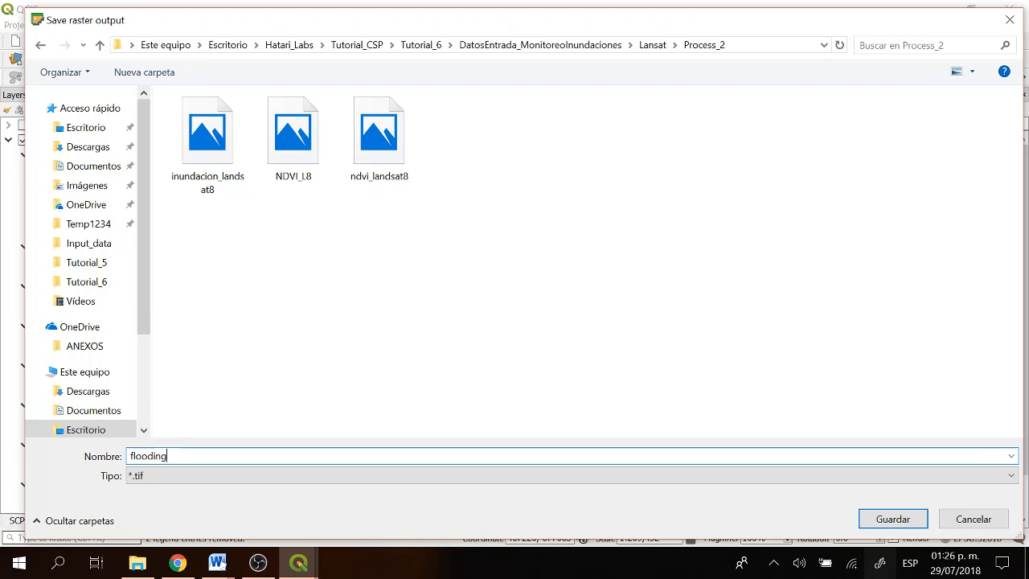
text(areas_l)
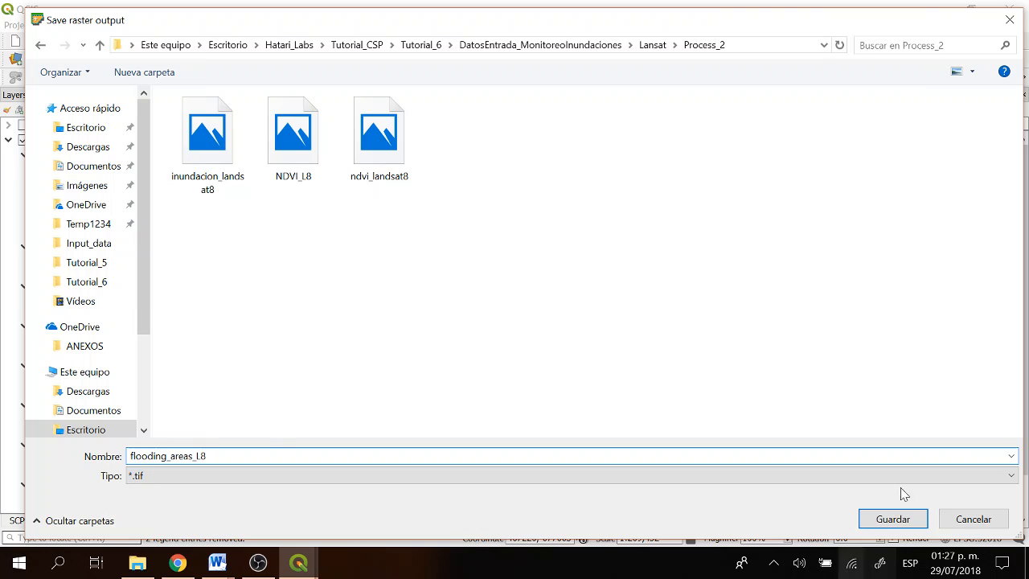
click(892, 518)
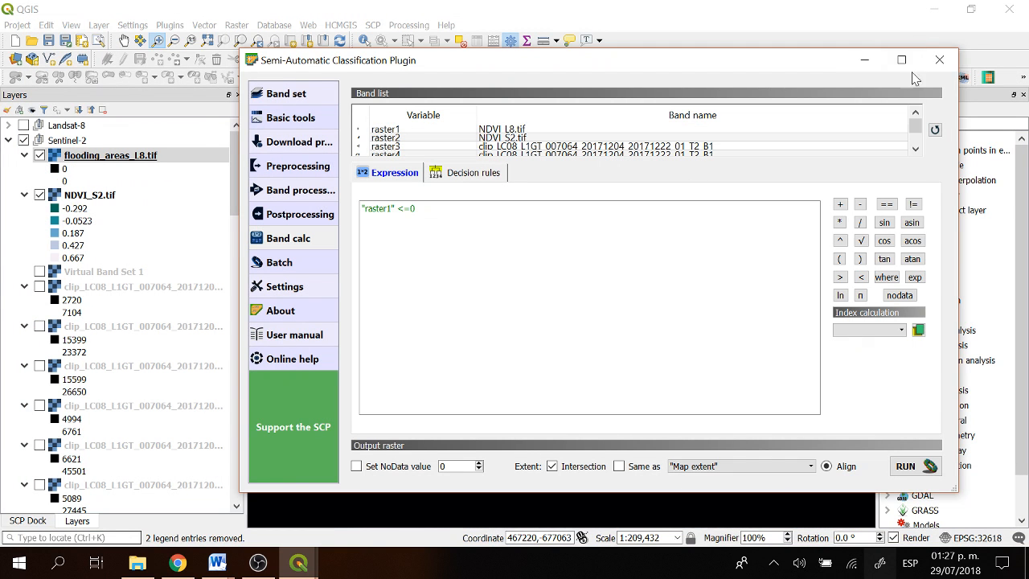
click(938, 63)
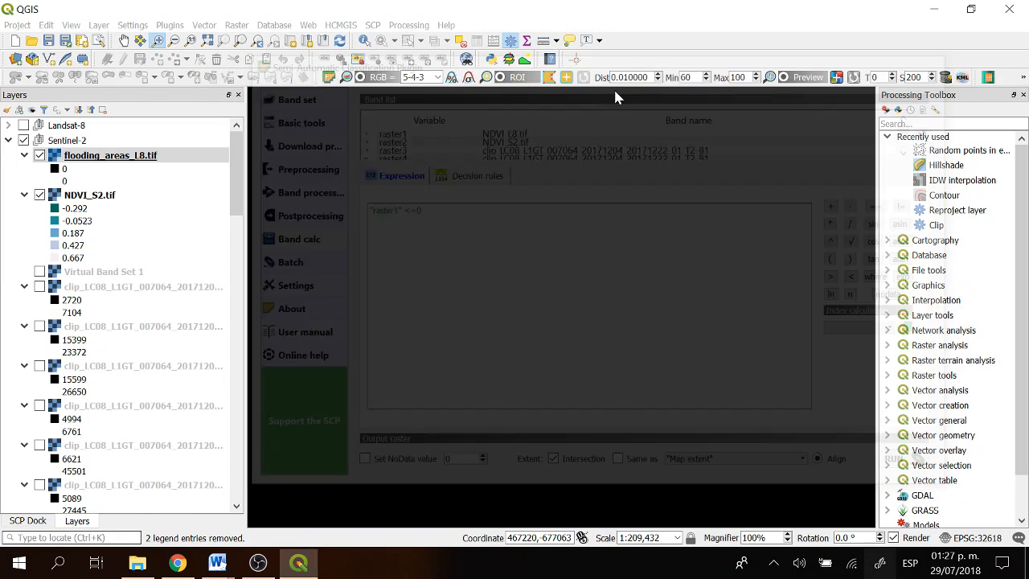
Open the style properties of flooding_areas_L8.tif and set the color gradient to White to black and the blending mode to Darken.
right_click(102, 161)
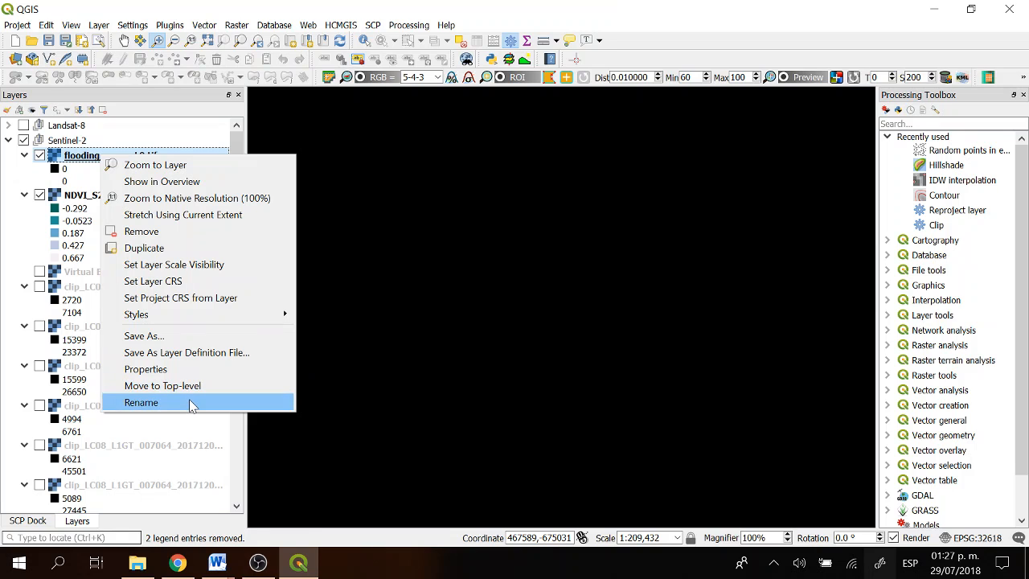
click(166, 369)
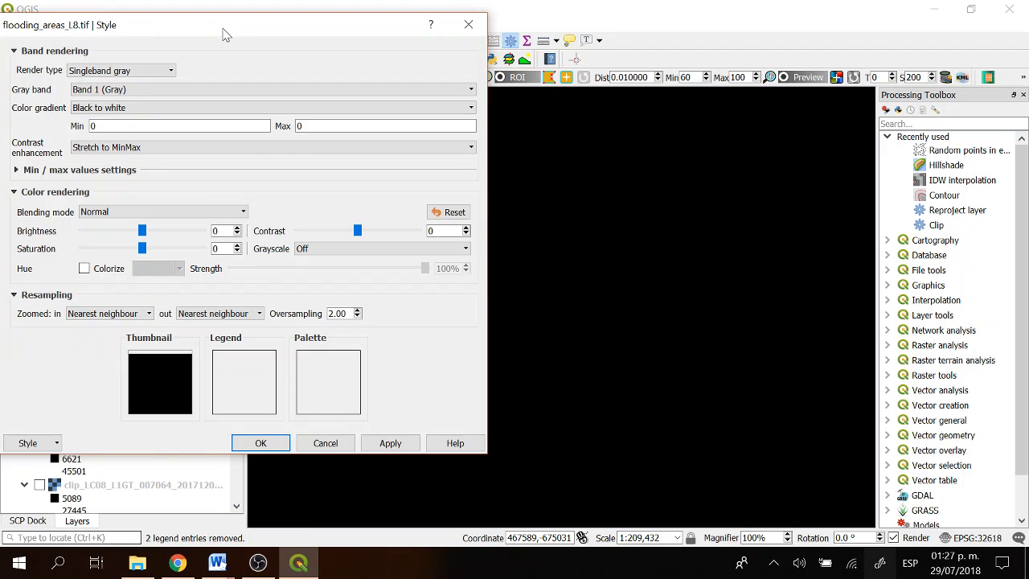
drag(223, 31, 420, 59)
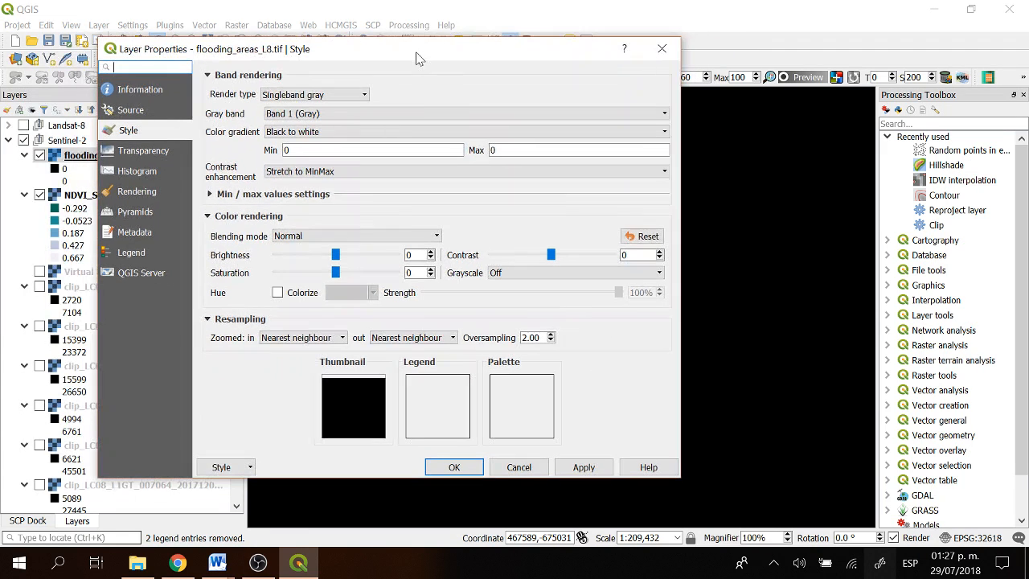
click(297, 137)
click(300, 155)
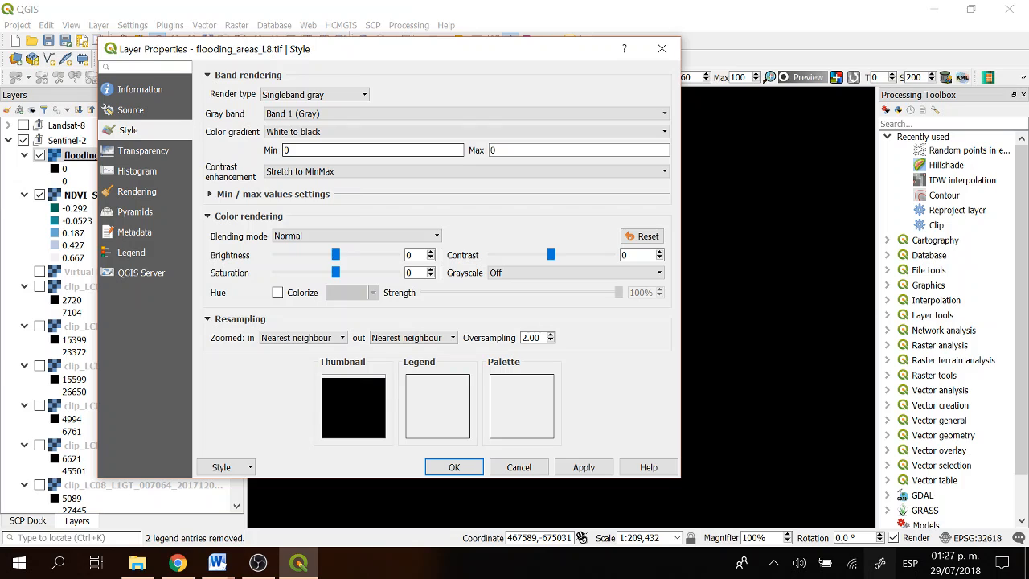
click(299, 235)
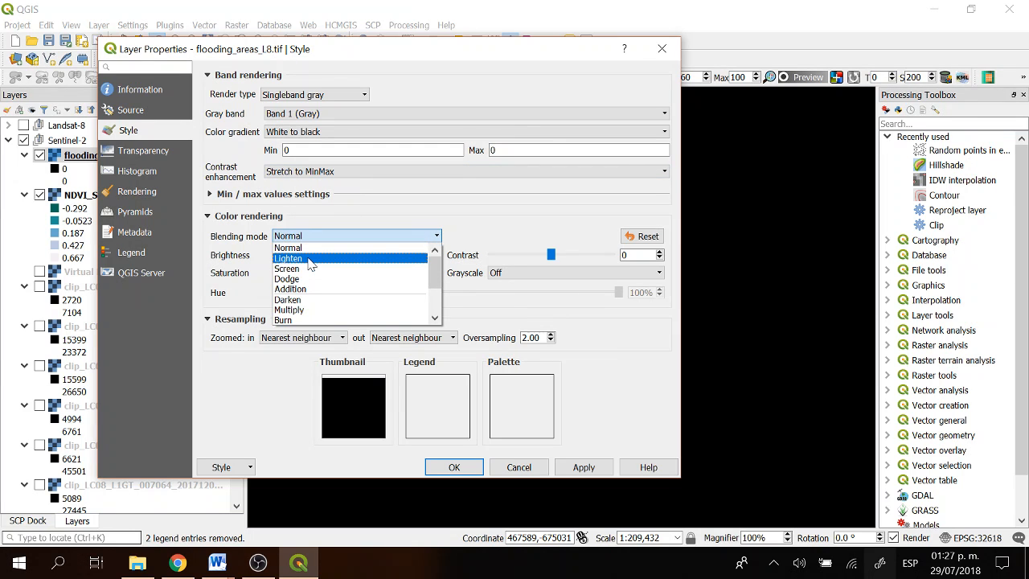
click(309, 299)
Clear the Min value, set Max to 0, and apply the flooding_areas_L8.tif style.
click(497, 150)
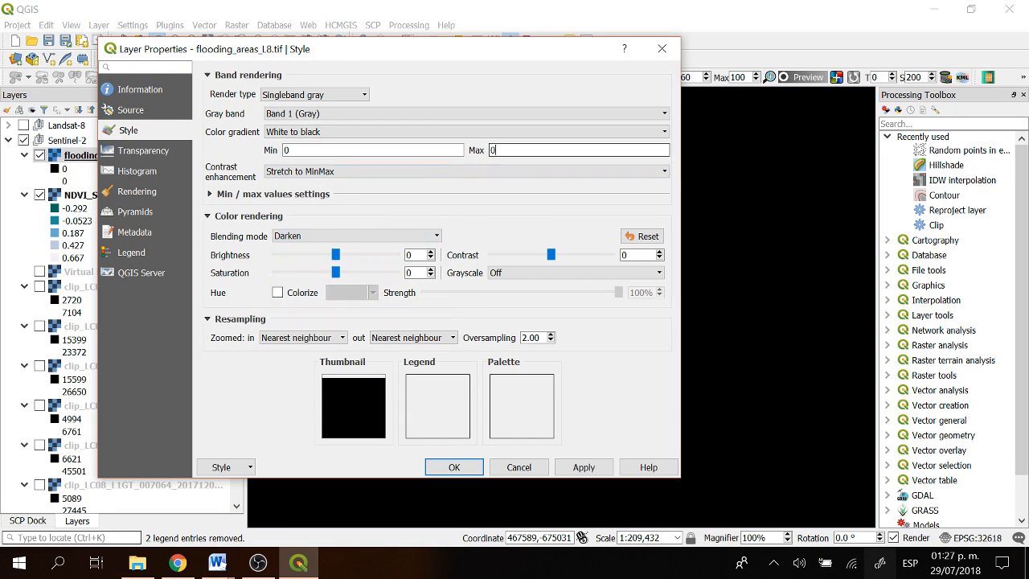
click(526, 185)
click(292, 151)
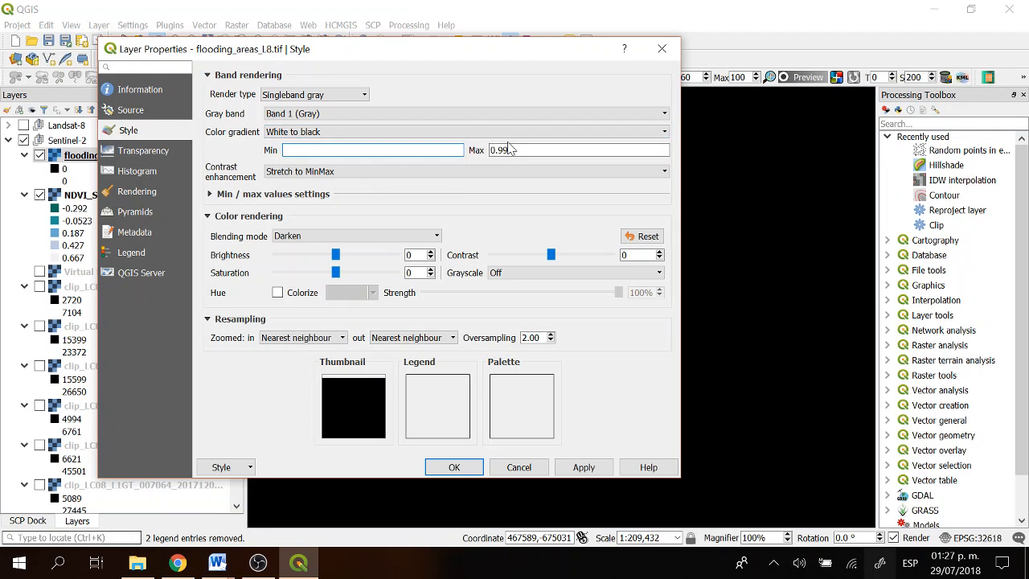
drag(512, 150, 462, 151)
text(0)
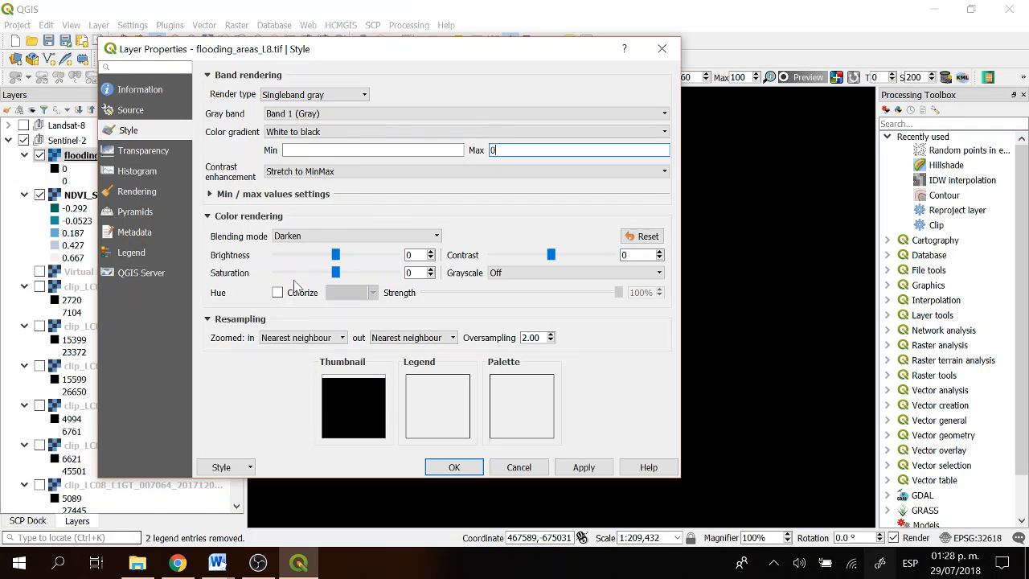
click(573, 466)
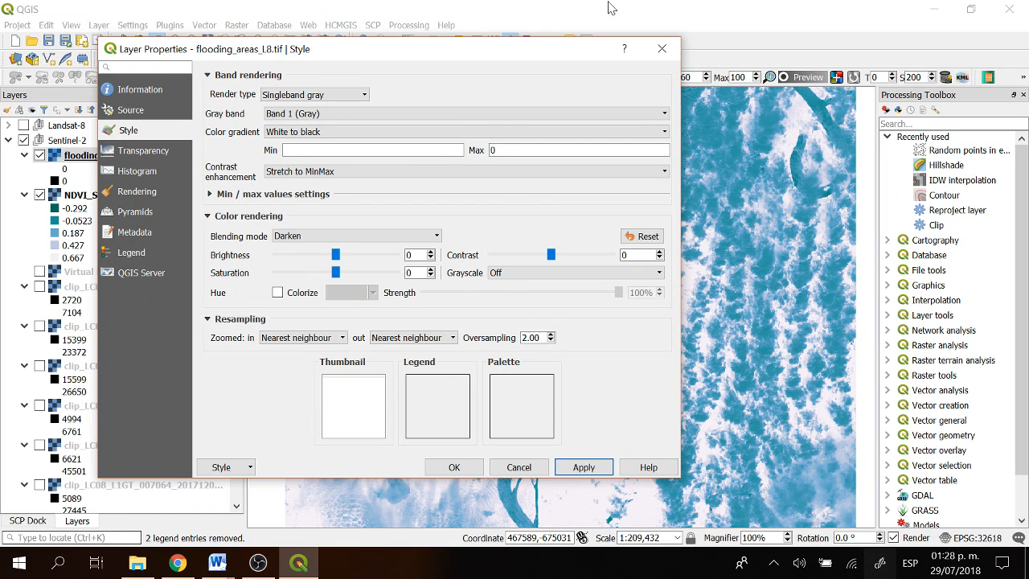
drag(559, 57, 503, 60)
click(261, 152)
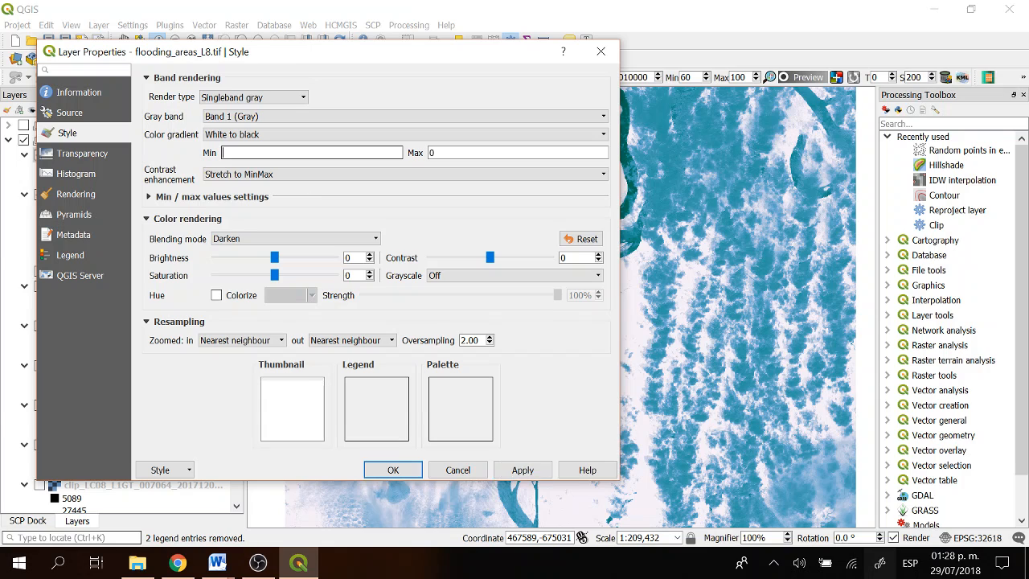
click(466, 153)
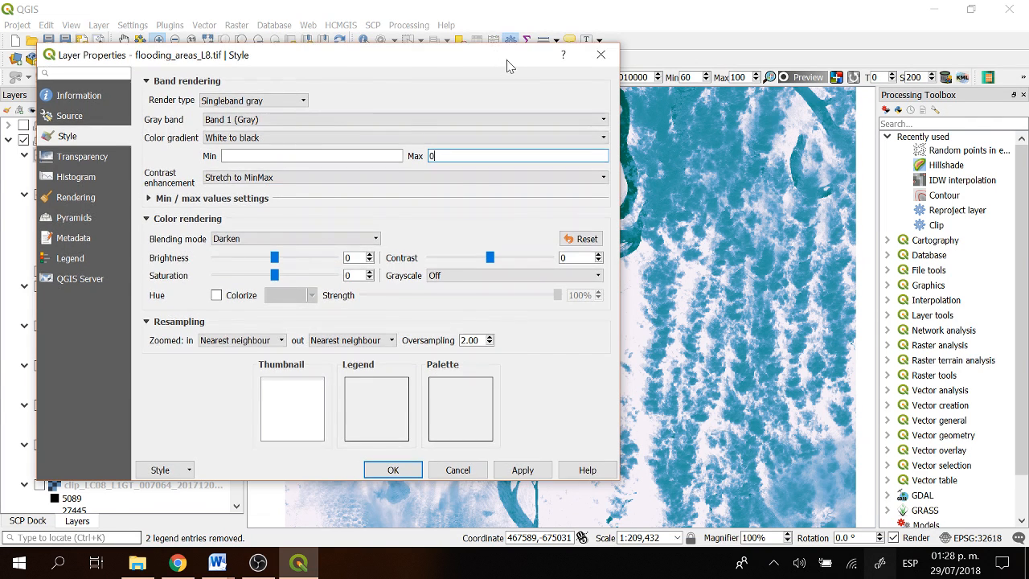
drag(501, 56, 633, 49)
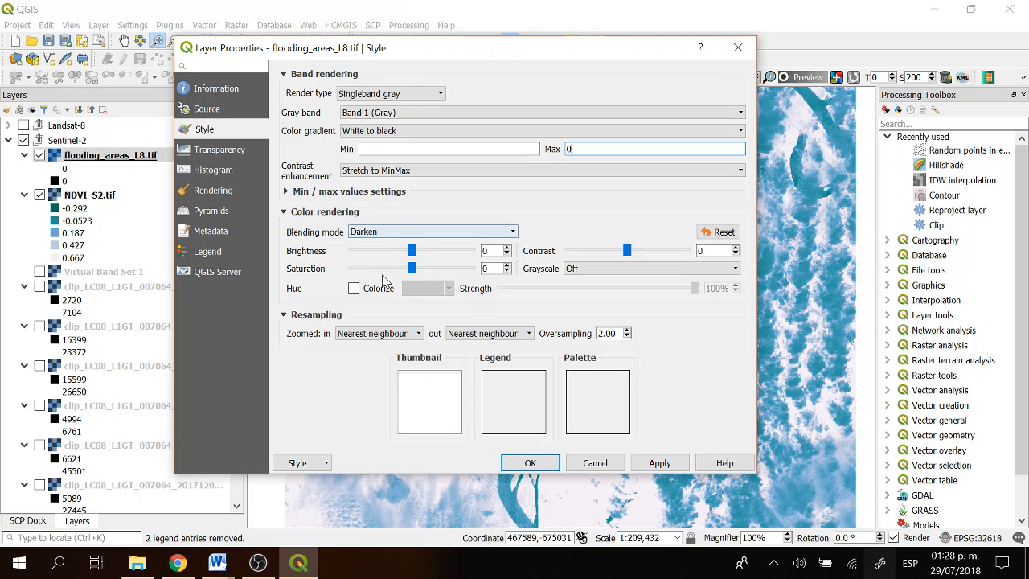
Enable Colorize for flooding_areas_L8.tif with a saturated blue hue and apply the style.
click(354, 289)
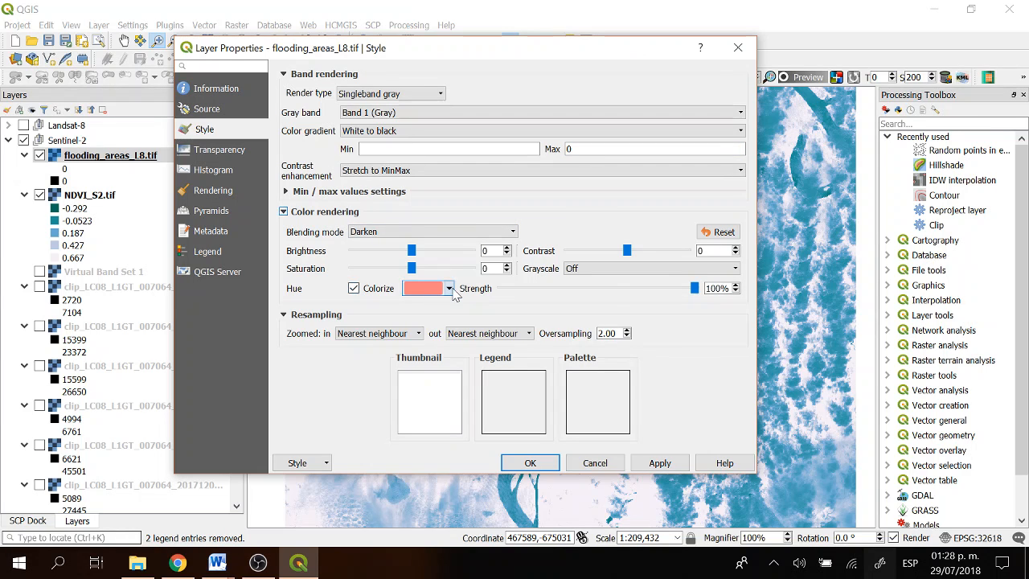
click(448, 289)
click(449, 412)
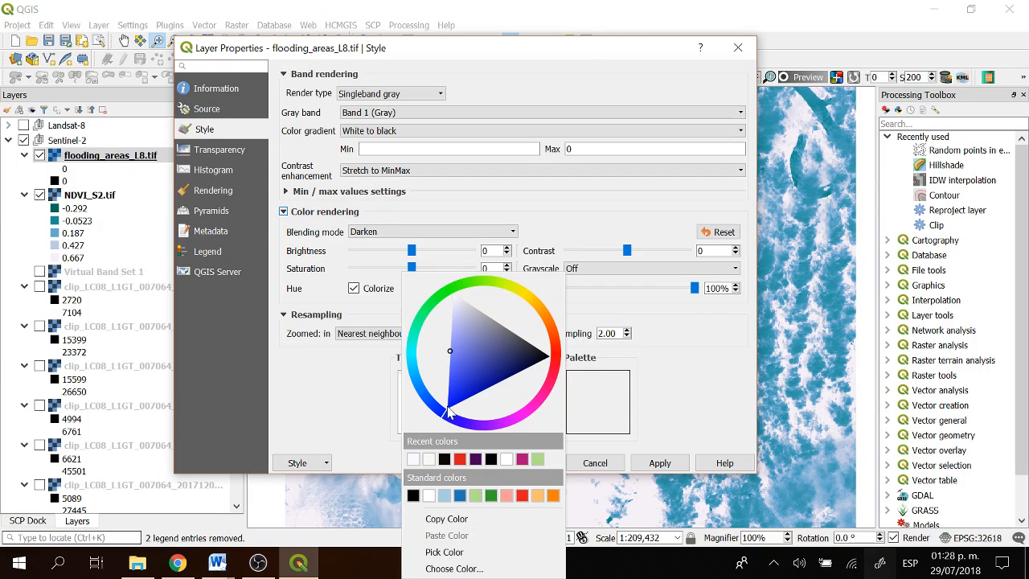
drag(455, 404, 466, 400)
click(533, 362)
click(463, 393)
click(659, 387)
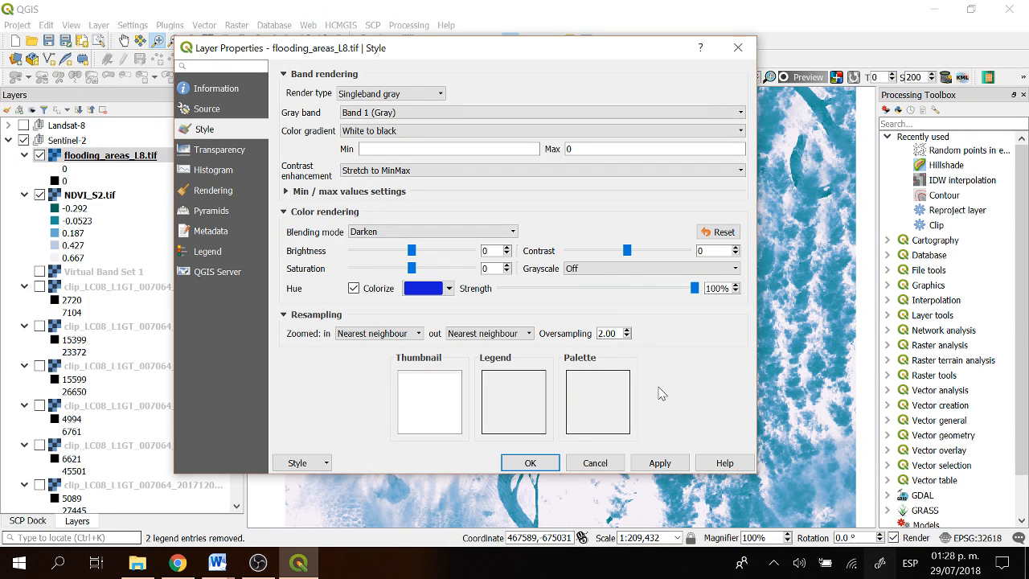
click(668, 464)
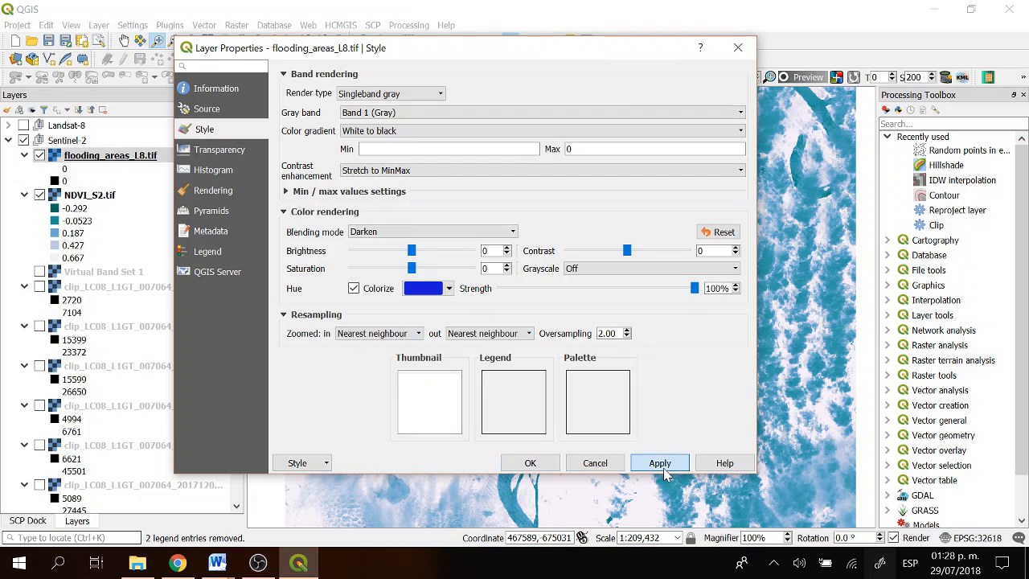
Check the contrast enhancement options and try the Singleband pseudocolor render type on the flooding layer.
click(425, 401)
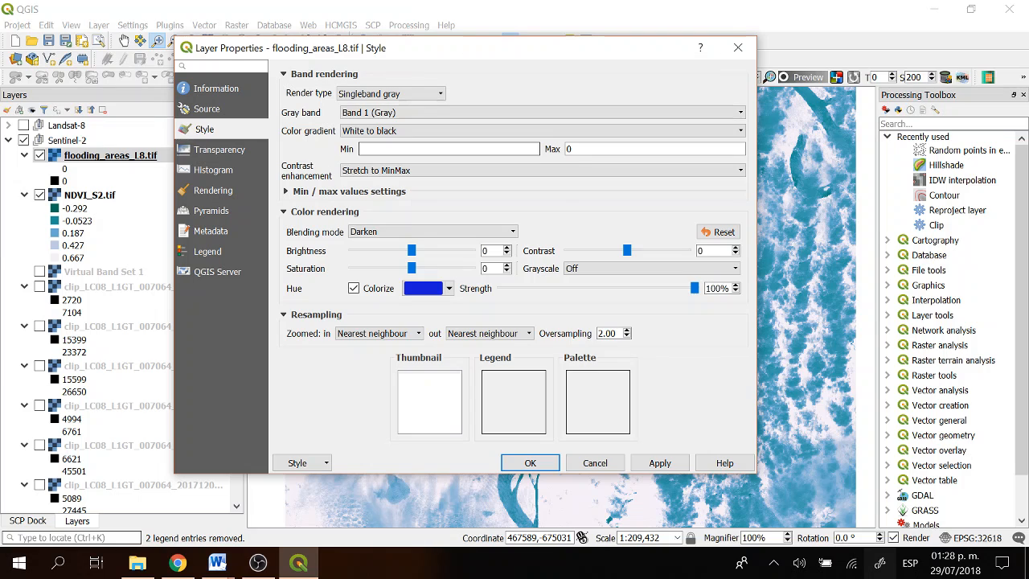
click(432, 170)
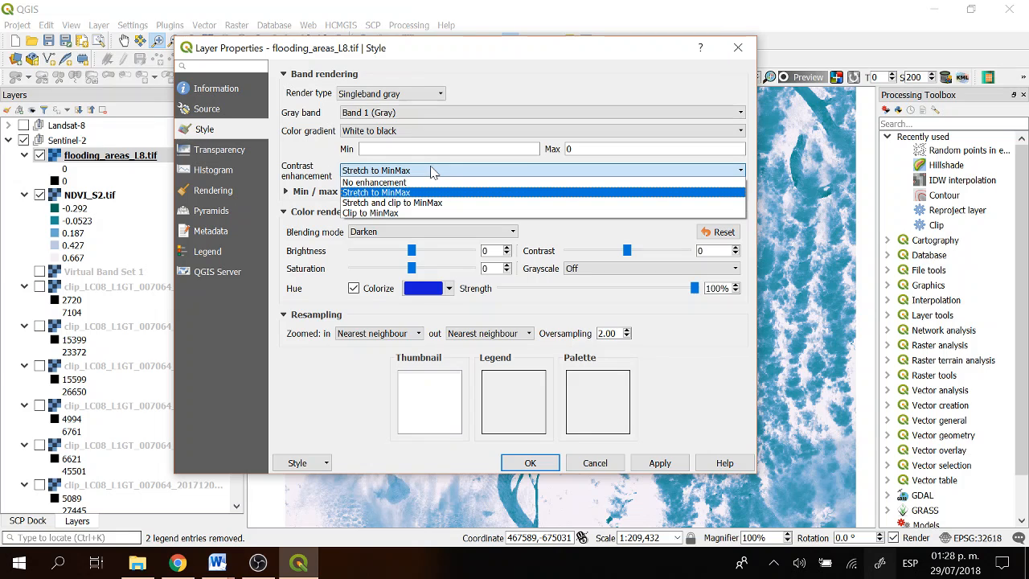
click(432, 170)
click(367, 94)
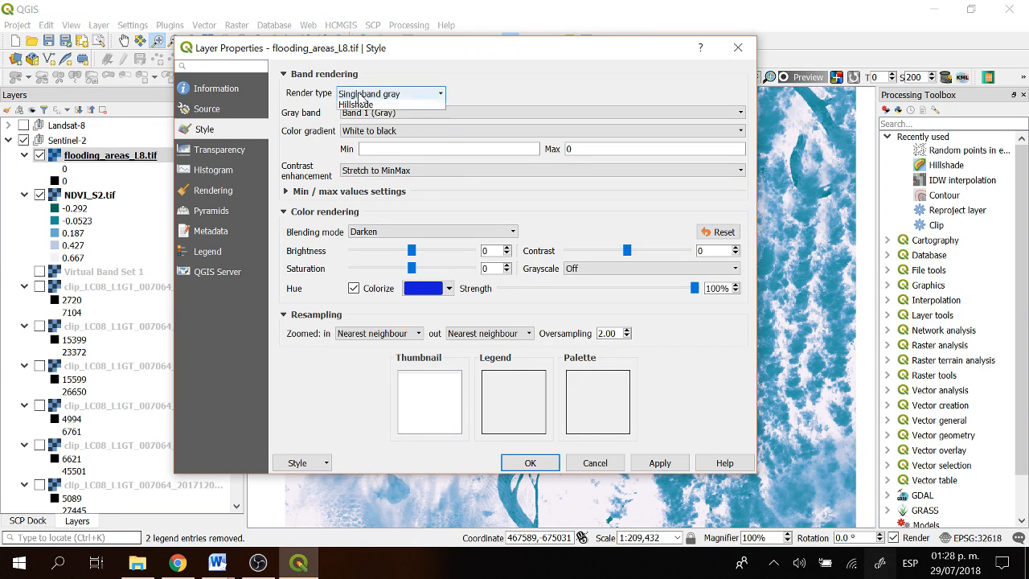
click(371, 136)
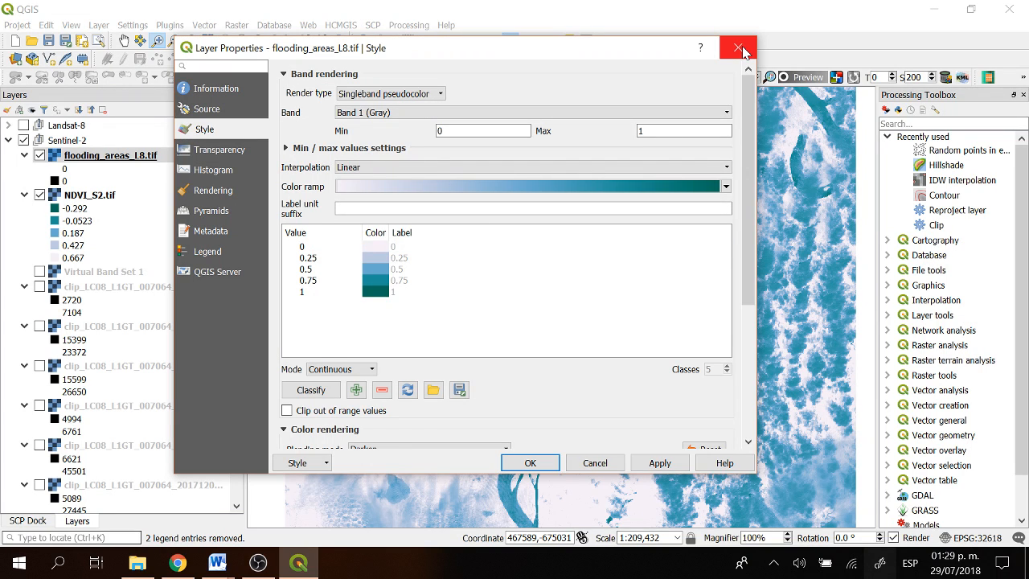
Review the flooding layer's source and information properties, and return to its style settings.
click(222, 117)
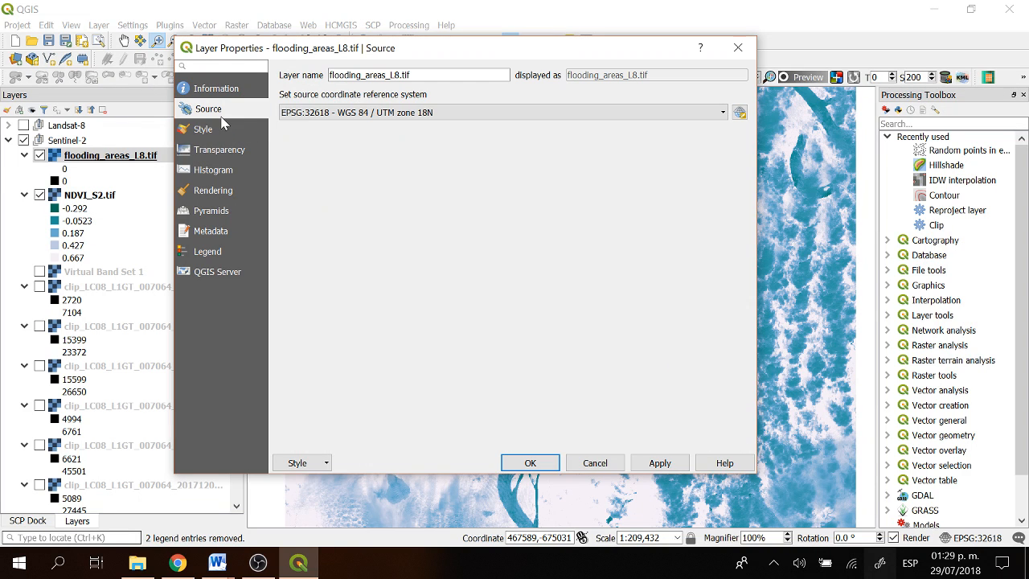
click(215, 131)
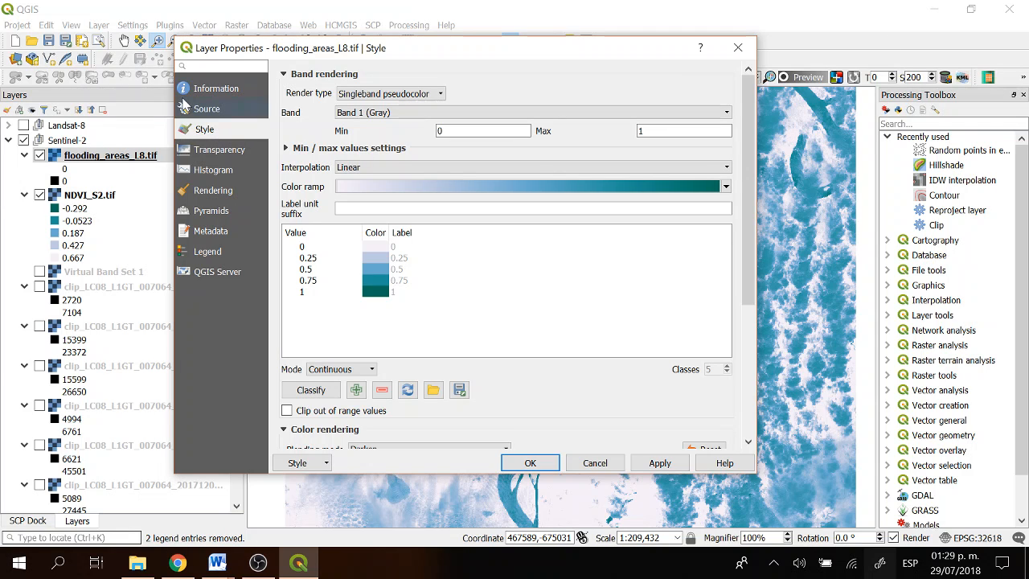
click(191, 110)
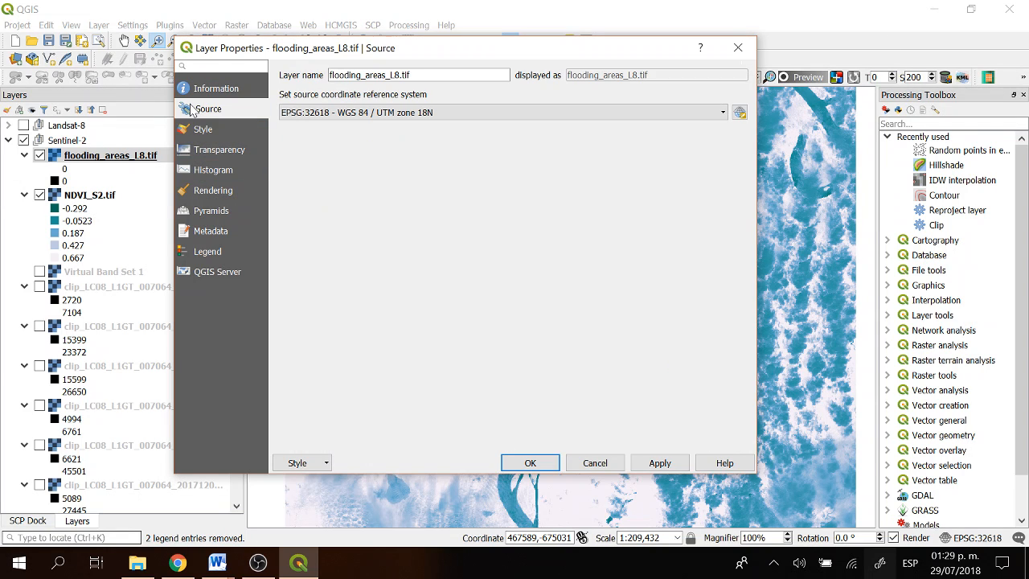
click(238, 89)
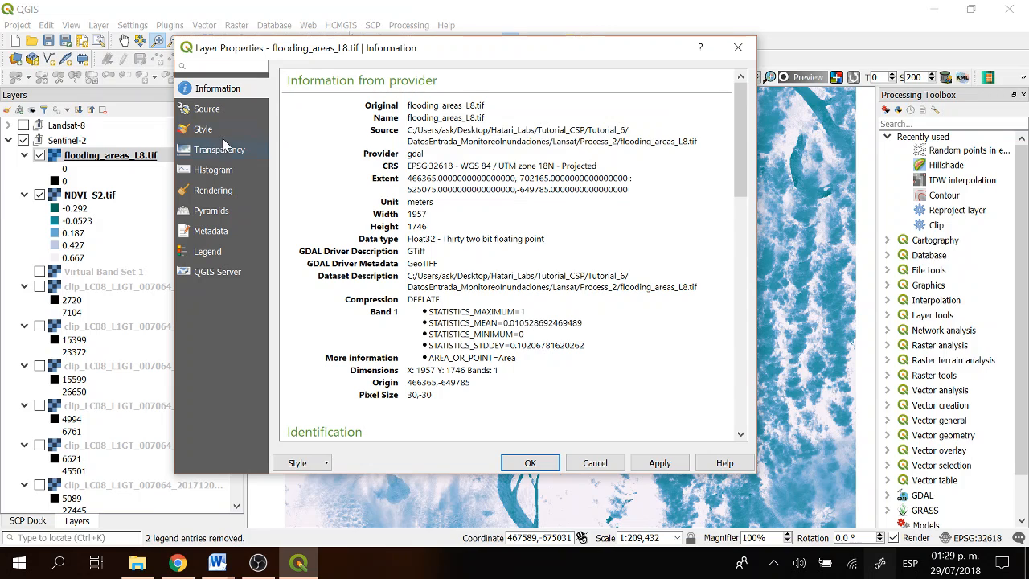
click(224, 138)
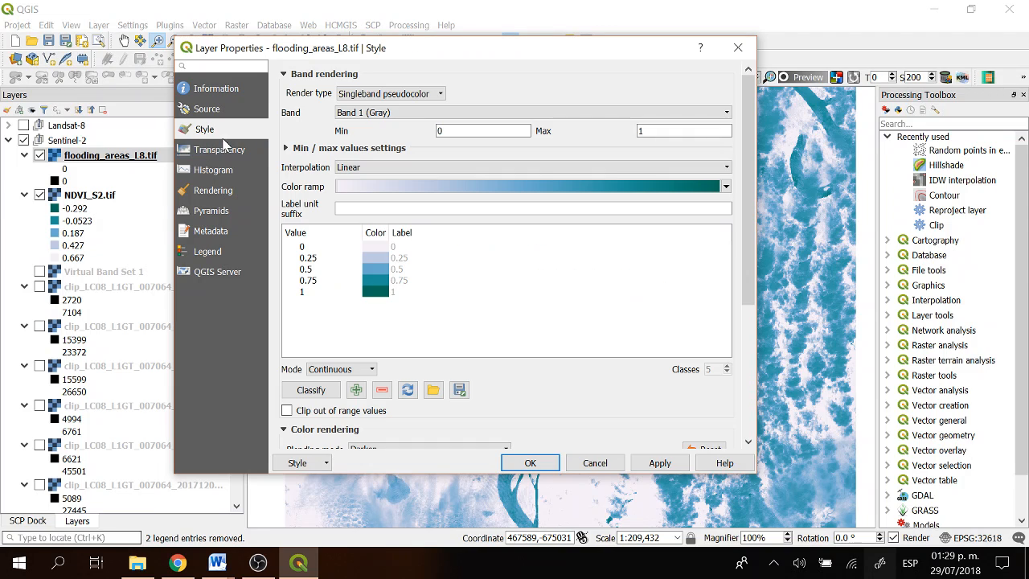
Try the Multiband color render type on the flooding layer.
click(364, 94)
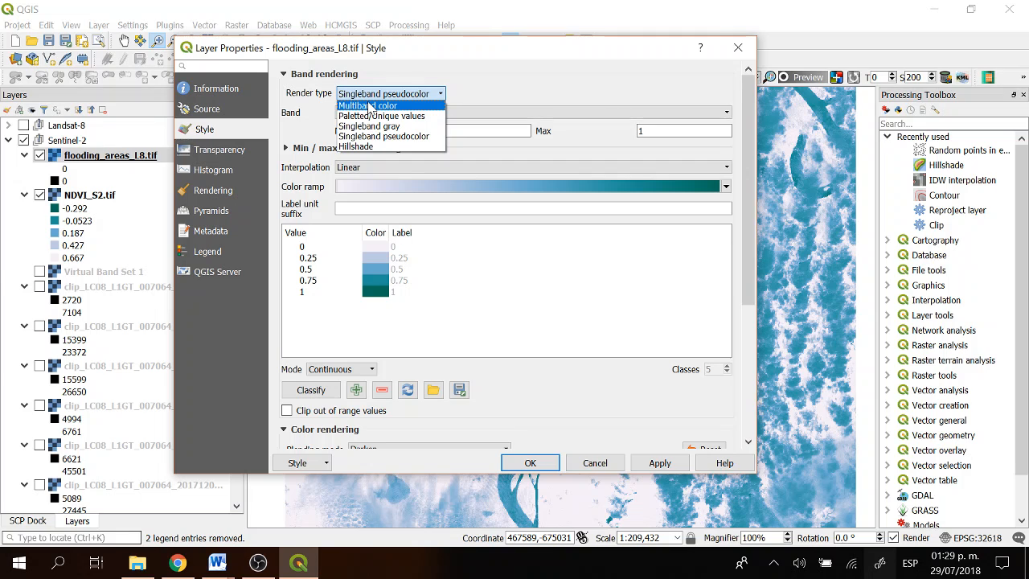
click(371, 107)
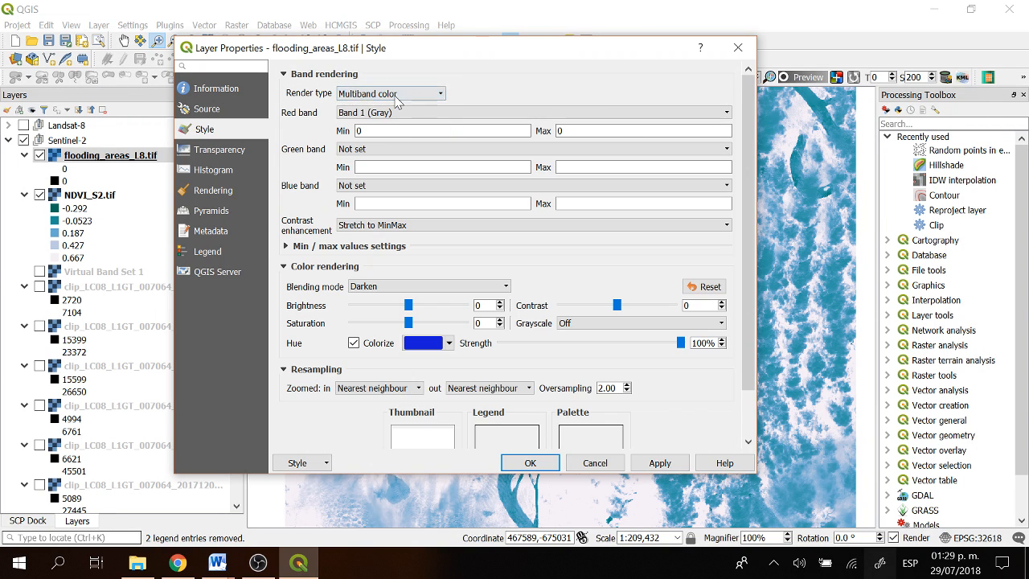
click(396, 97)
click(389, 110)
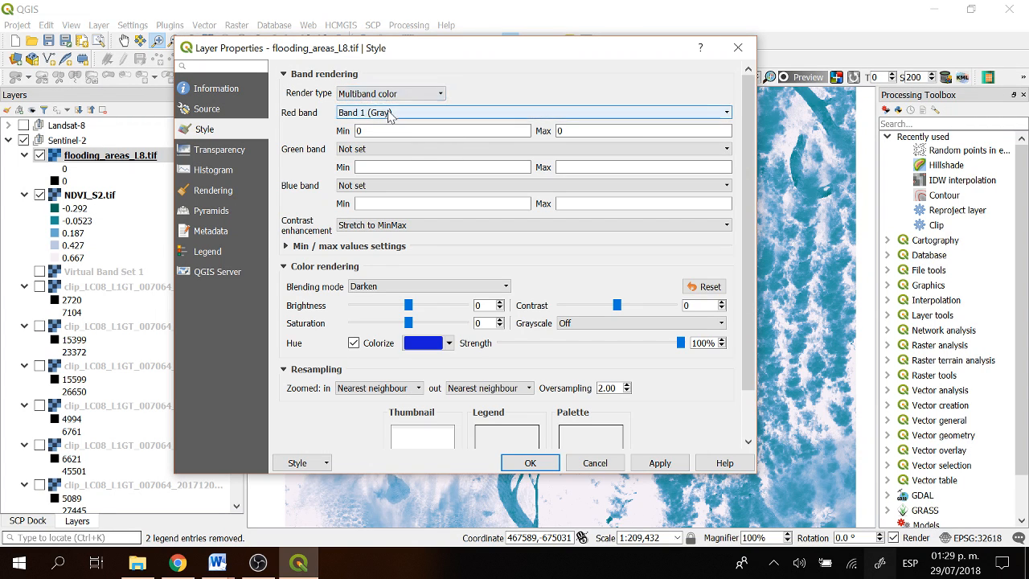
click(425, 95)
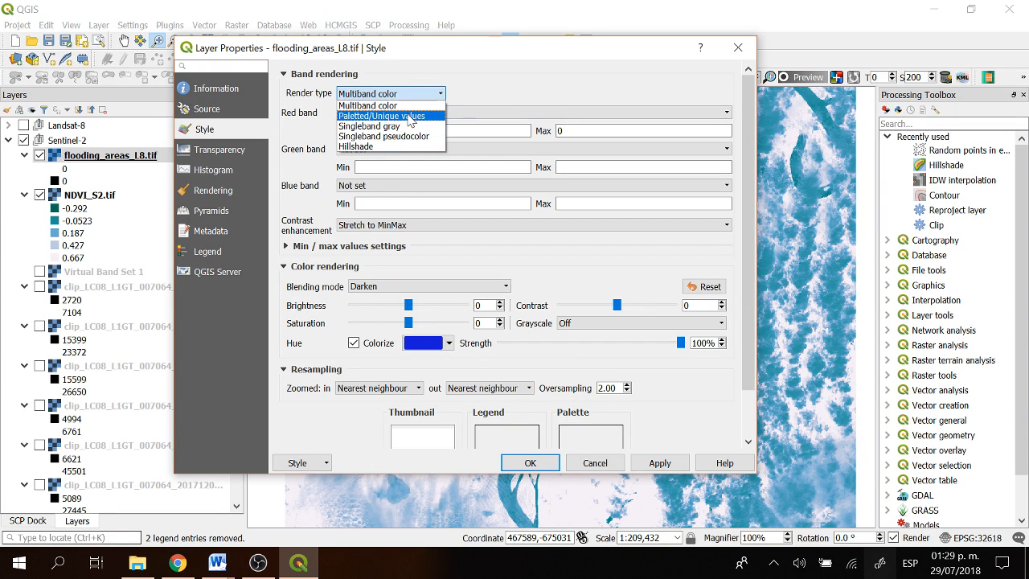
click(432, 95)
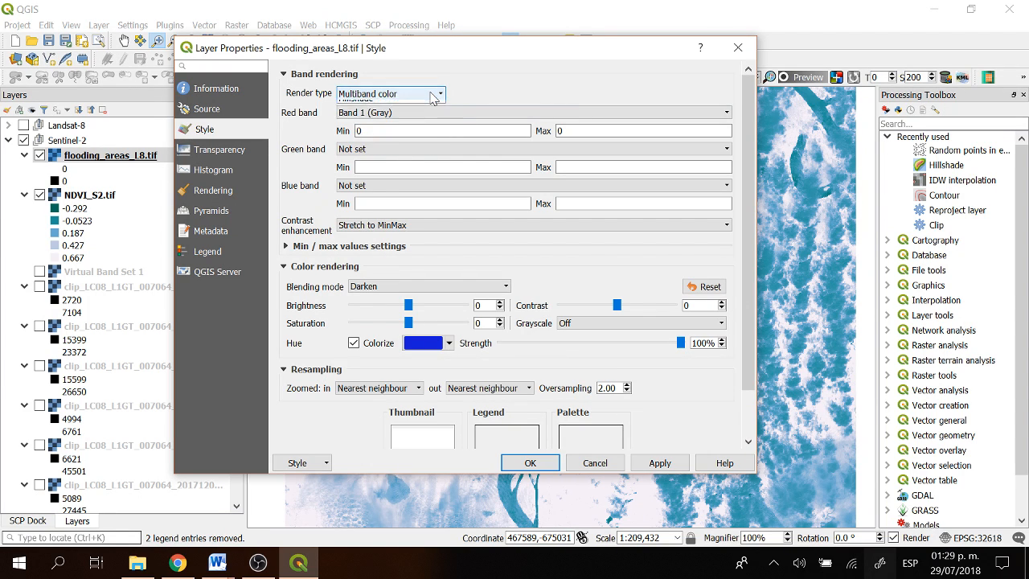
Set the flooding layer's render type to Singleband gray, with a Max value of 0 and an empty Min value.
click(432, 94)
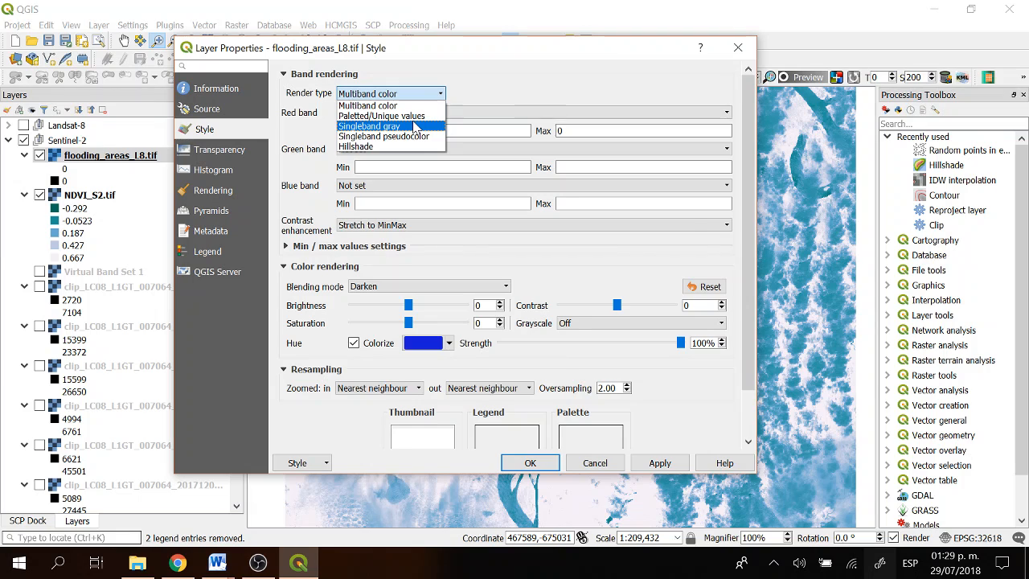
click(415, 127)
click(365, 114)
click(365, 114)
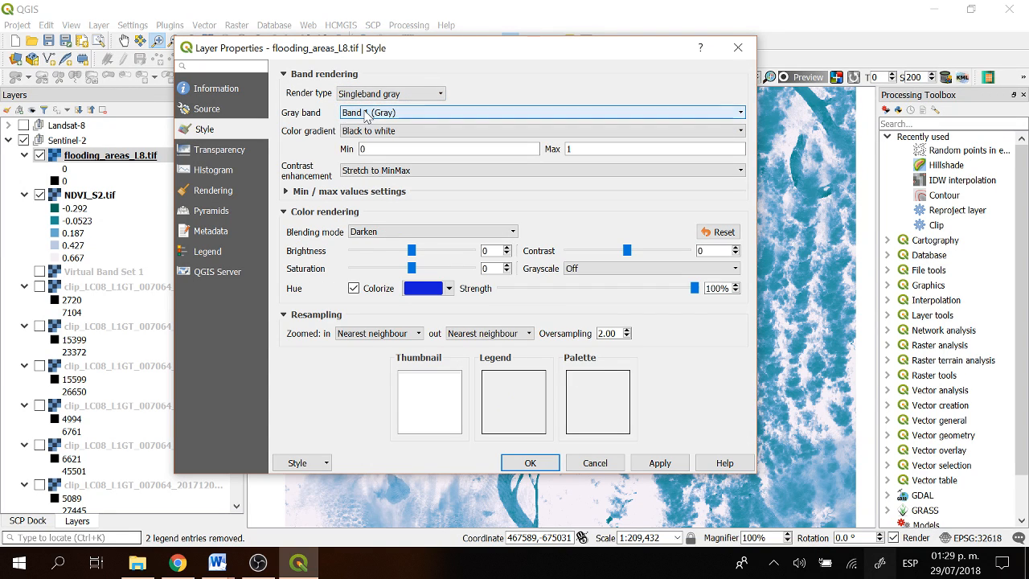
key(Tab)
key(Tab)
key(Tab)
key(Tab)
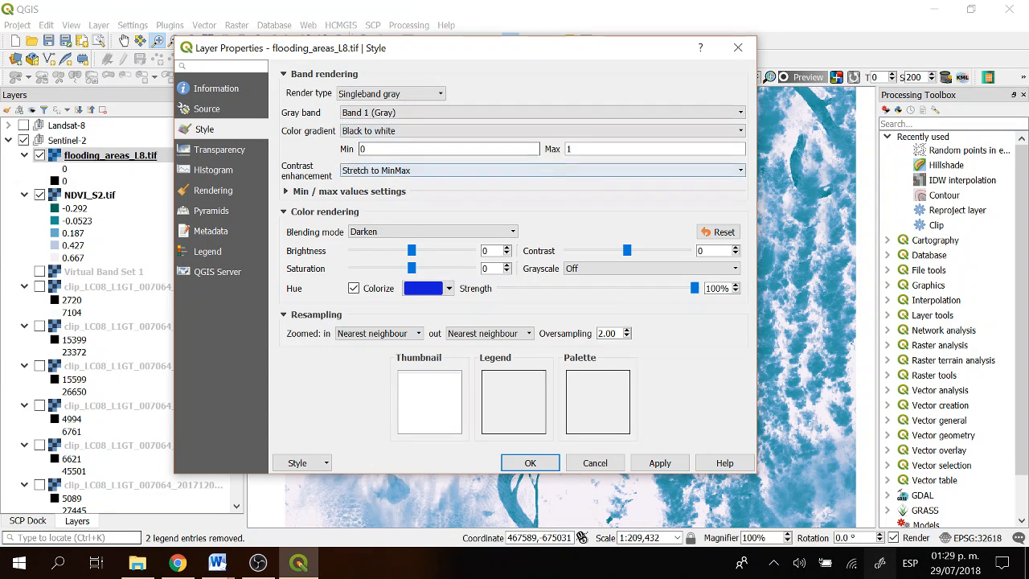
key(shift+Tab)
text(0)
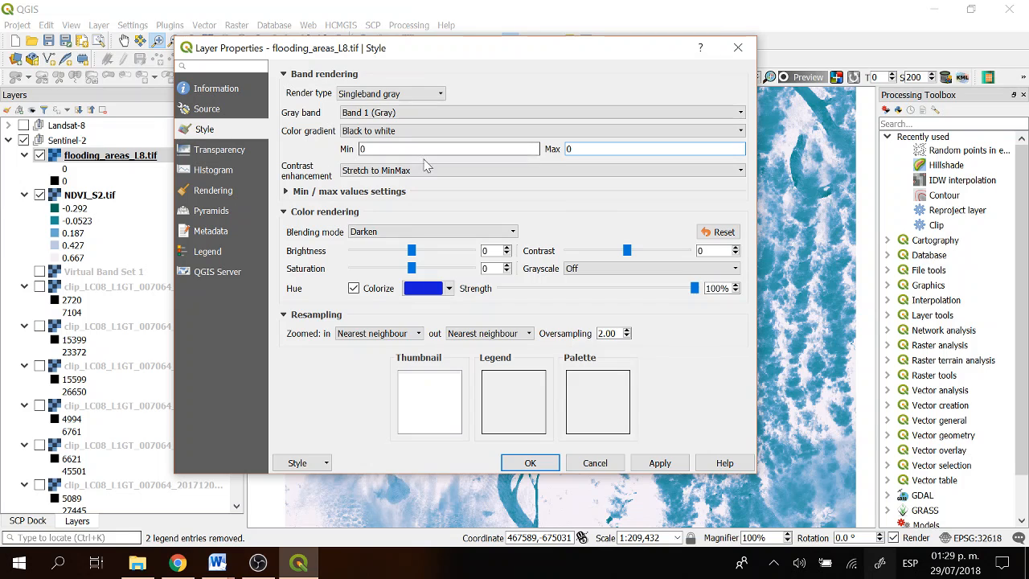
click(366, 149)
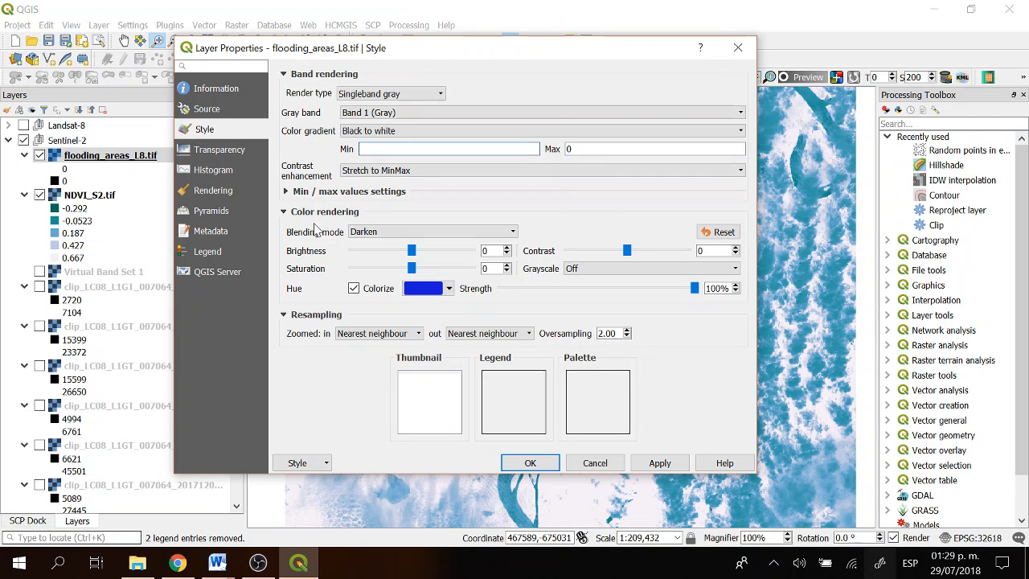
Review the flooding layer's min/max values settings and close its properties without applying the pending style changes.
click(282, 195)
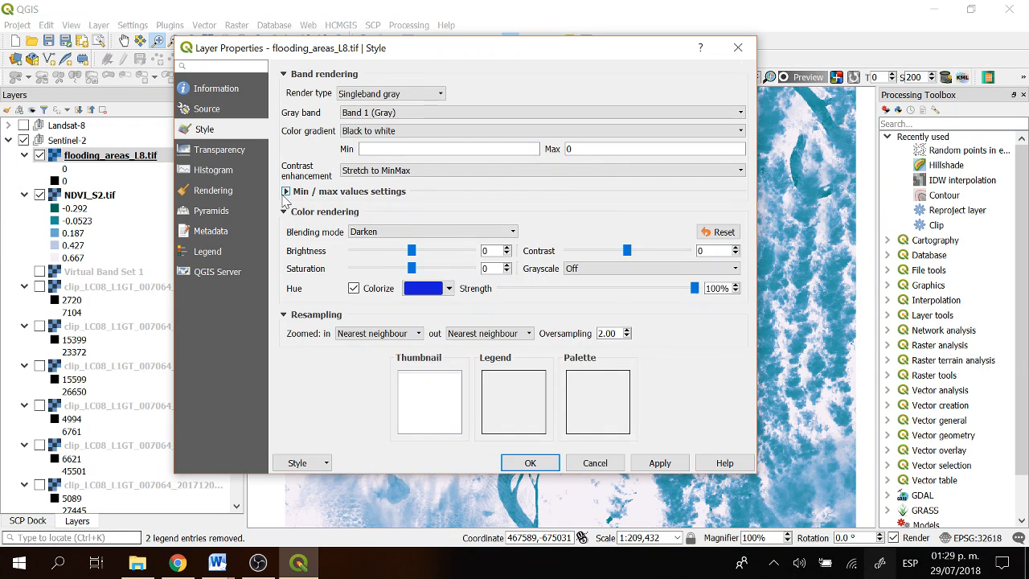
click(285, 192)
scroll(301, 213, down, 2)
scroll(302, 213, down, 2)
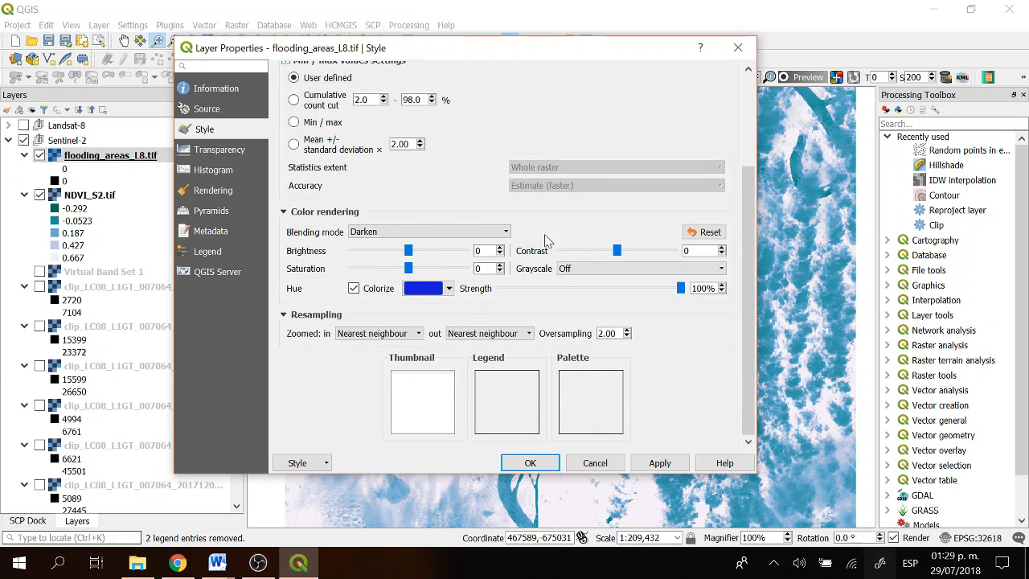
scroll(482, 159, up, 4)
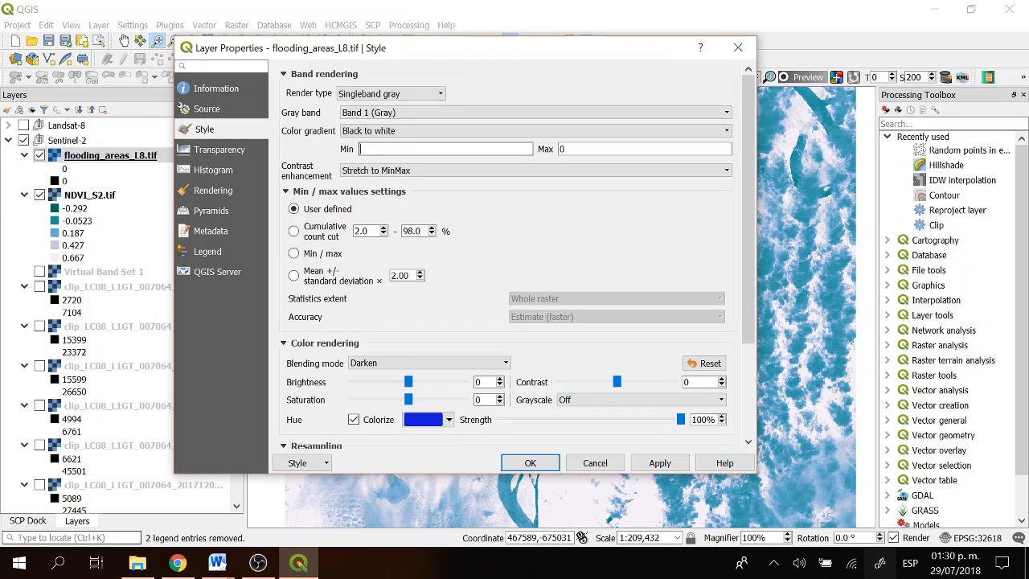
click(10, 124)
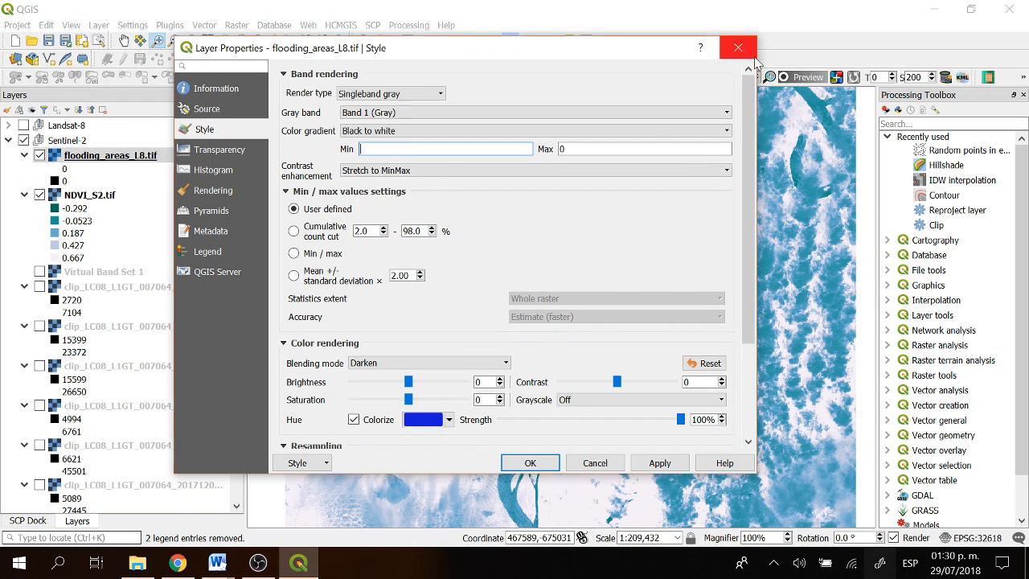
click(737, 48)
Display the Landsat-8 group's NDVI raster for comparison with the flooding layer, then hide and collapse the group.
click(8, 126)
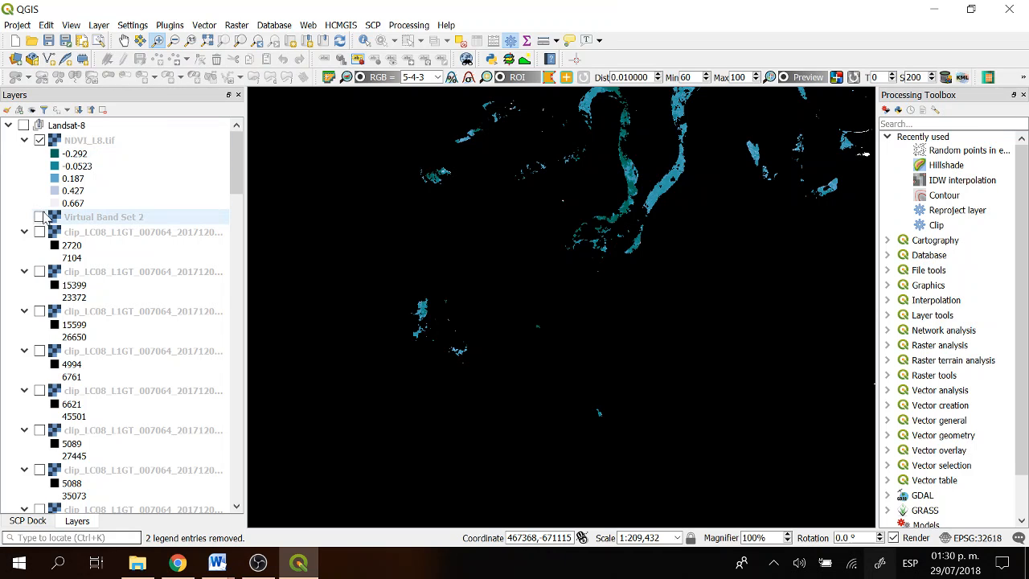
click(23, 126)
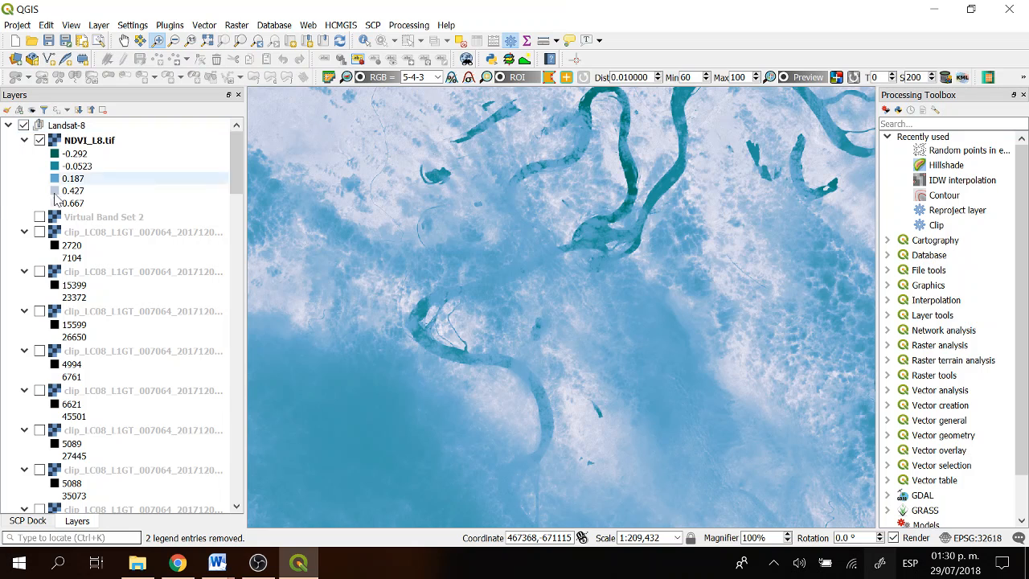
scroll(112, 208, down, 5)
scroll(113, 208, down, 10)
scroll(112, 207, up, 3)
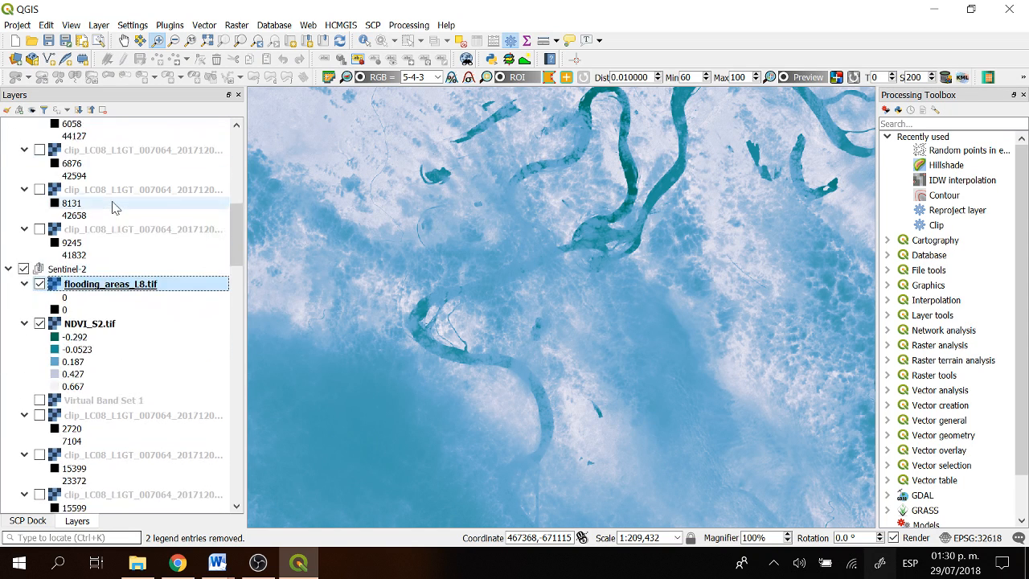
scroll(112, 208, down, 1)
scroll(112, 208, up, 2)
scroll(113, 208, up, 12)
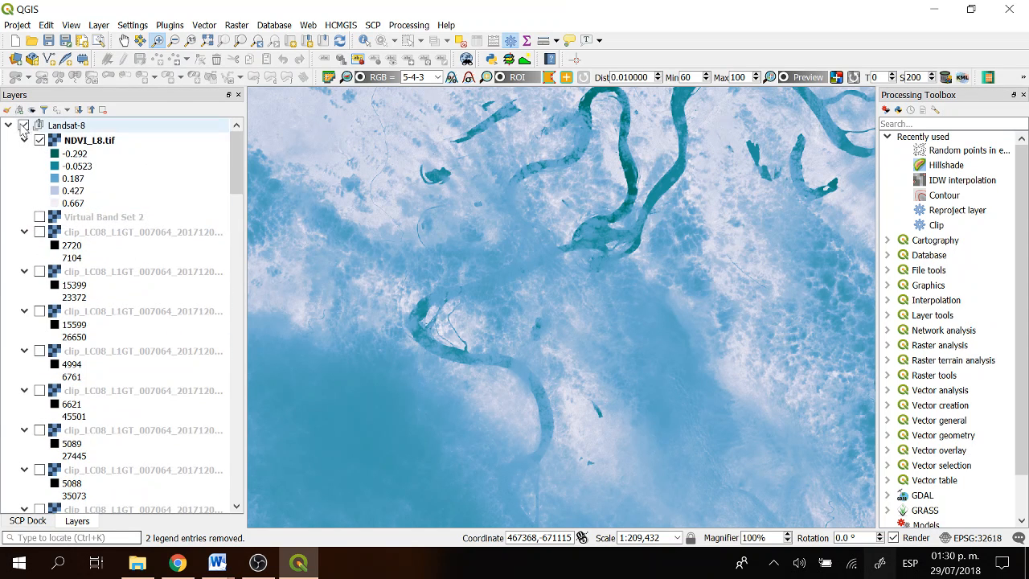
click(24, 126)
scroll(40, 275, down, 4)
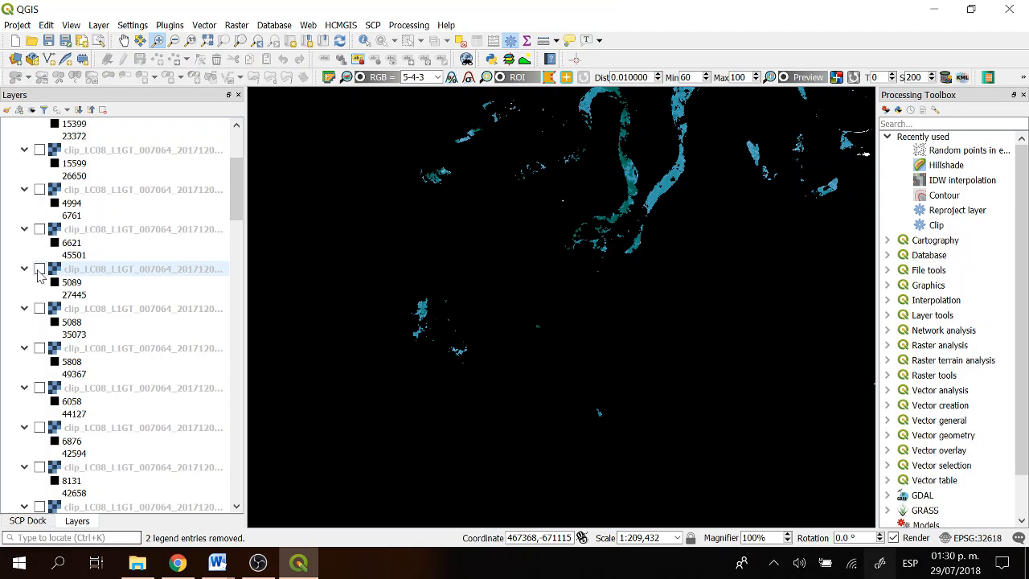
scroll(161, 228, down, 3)
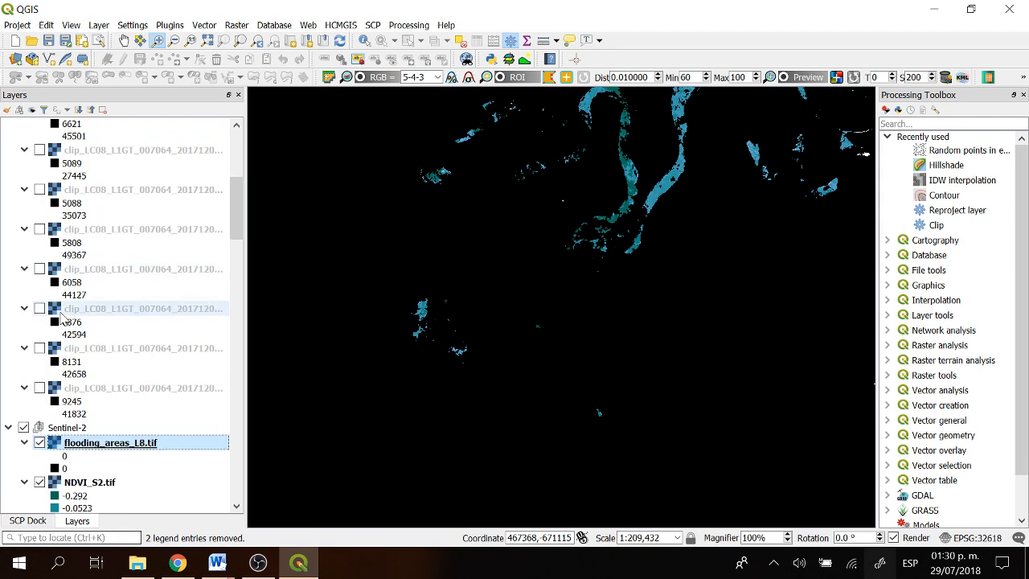
scroll(160, 229, up, 7)
click(7, 126)
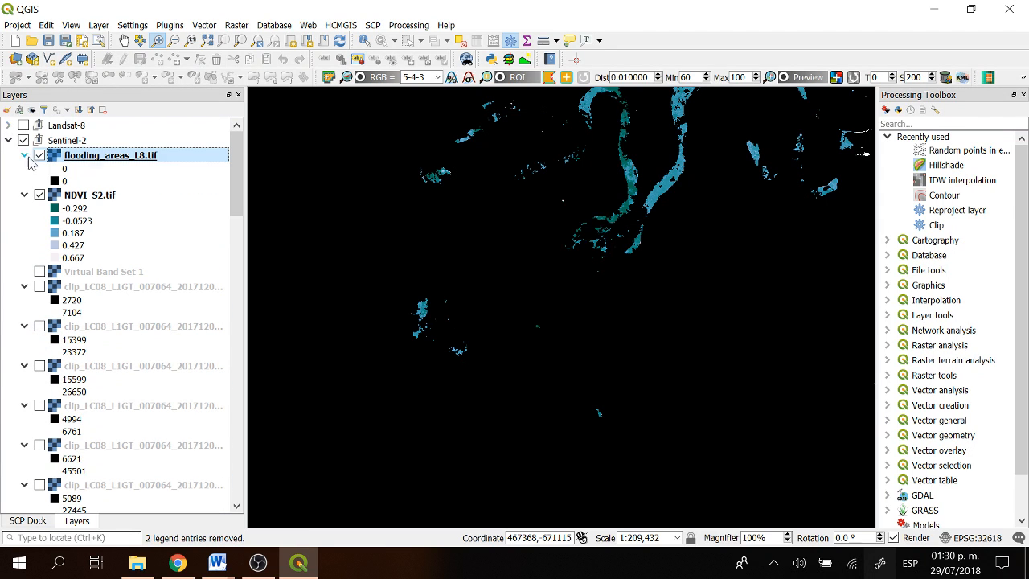
Apply a brighter blue colorize hue to flooding_areas_L8.tif and move the layer out of the Sentinel-2 group, directly above it.
click(78, 143)
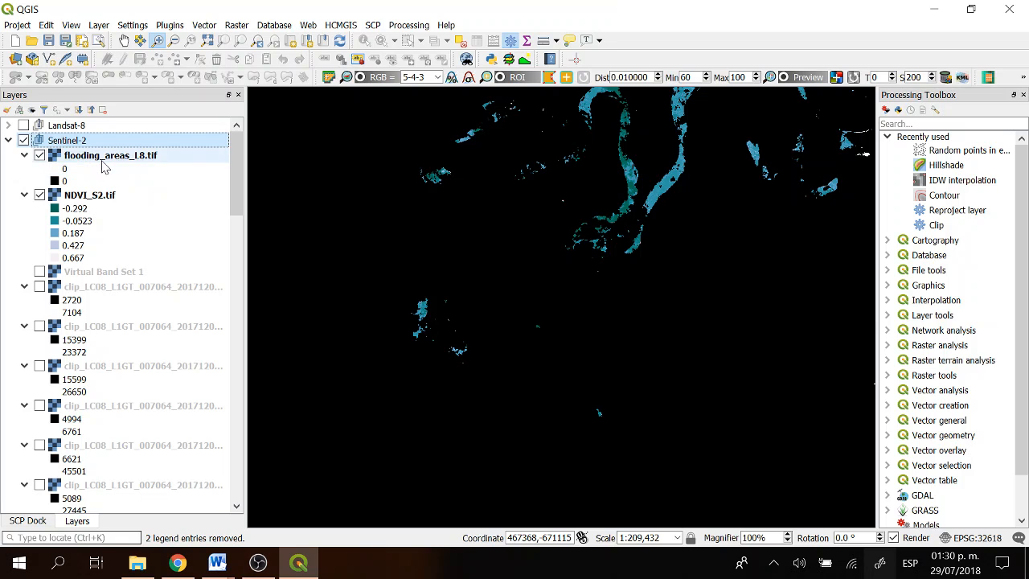
click(71, 160)
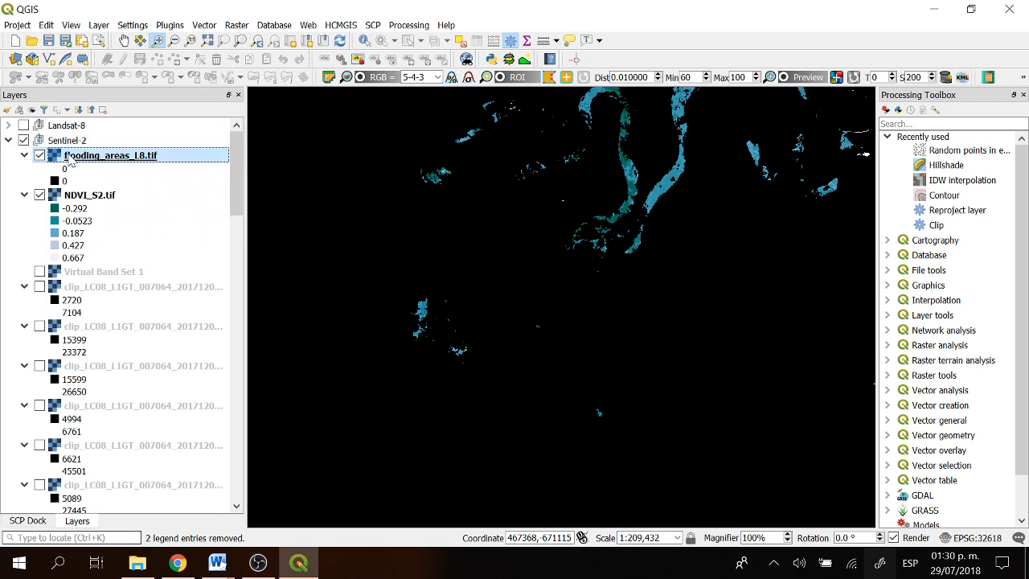
double_click(70, 159)
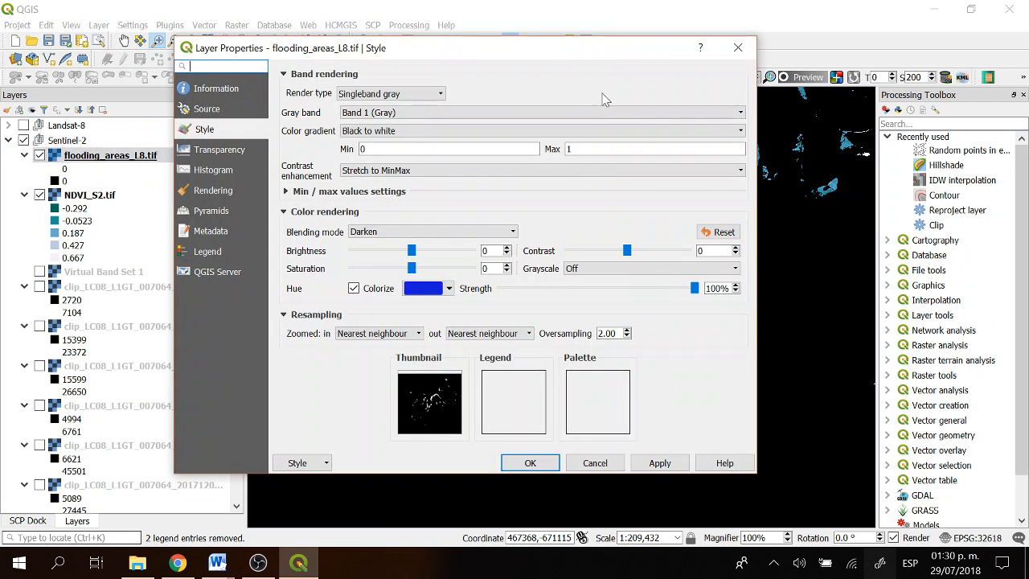
drag(563, 57, 373, 38)
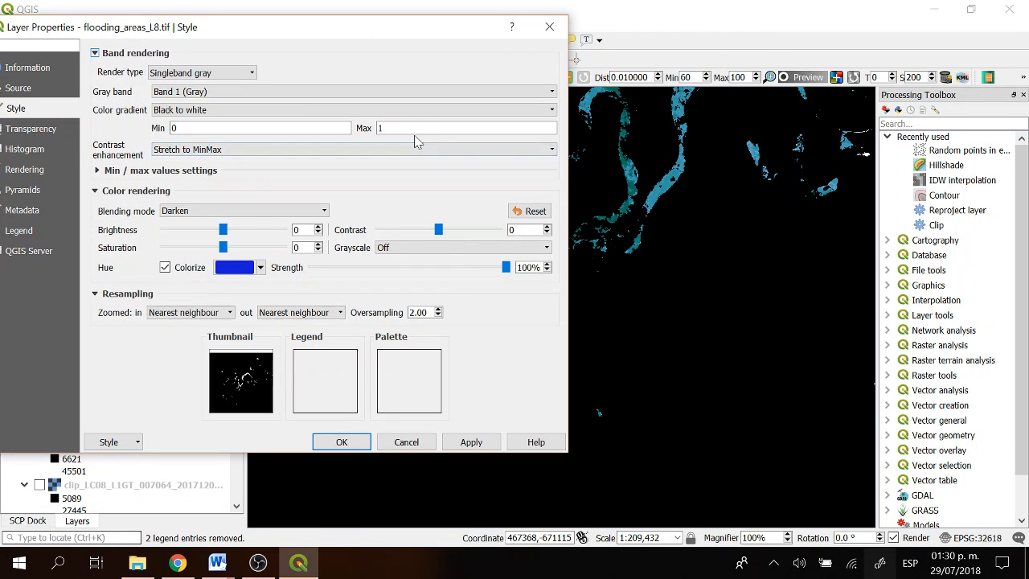
click(260, 267)
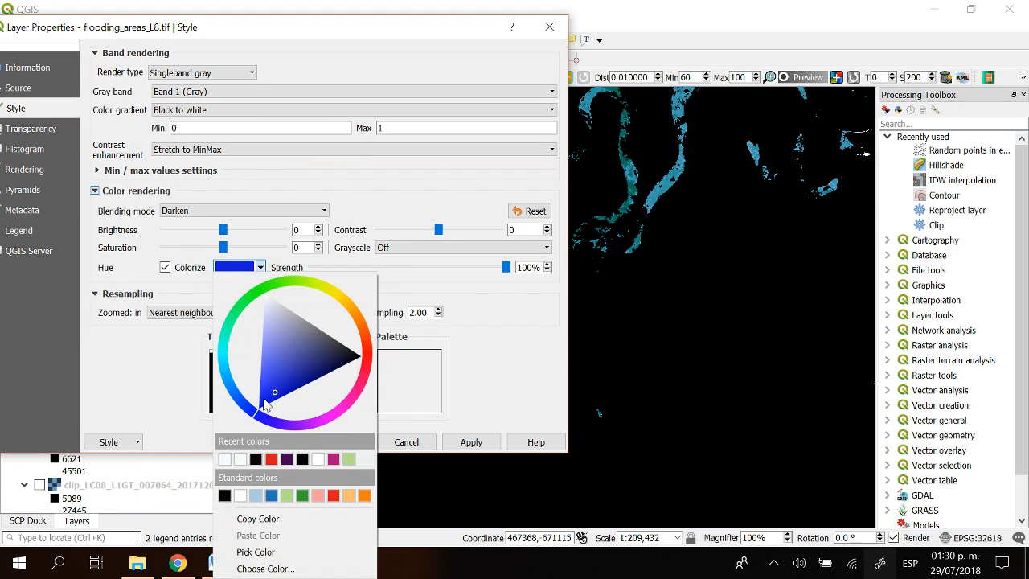
click(135, 364)
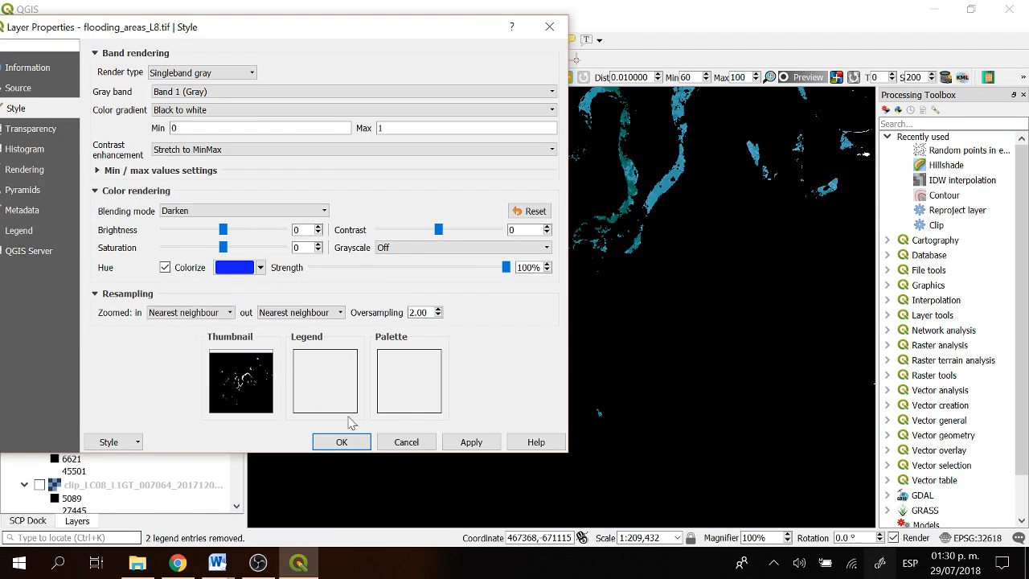
click(471, 443)
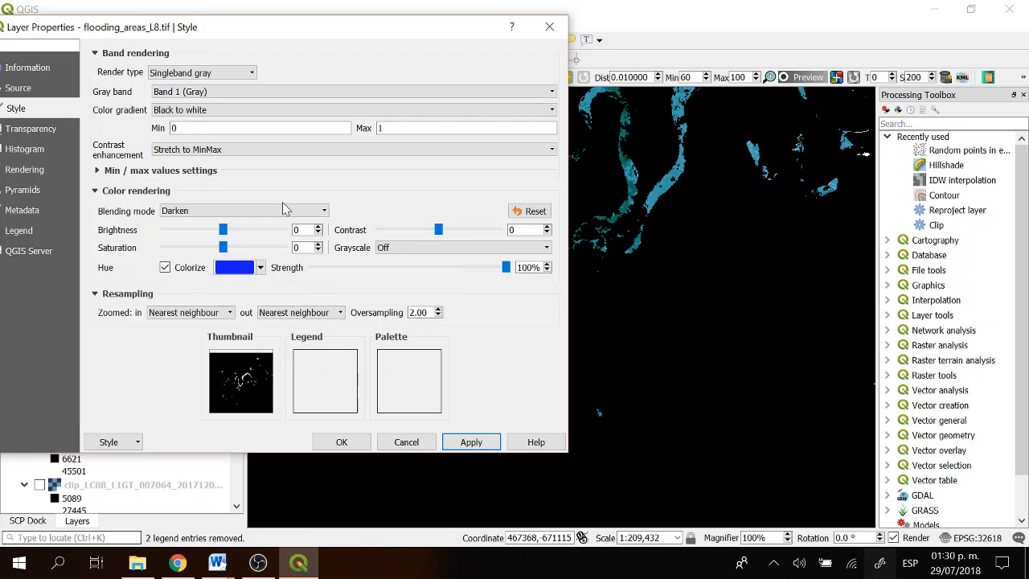
click(544, 32)
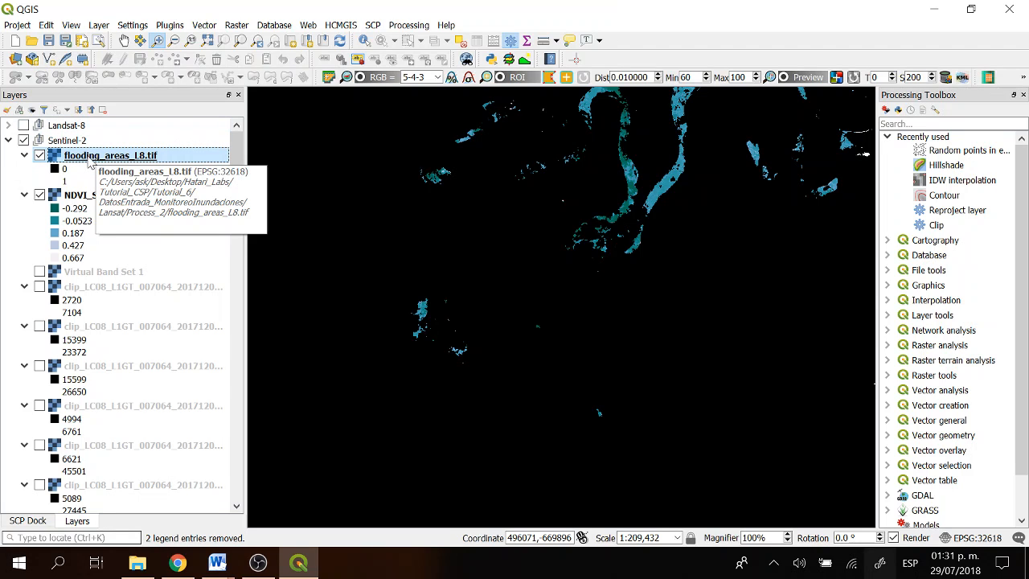
drag(89, 161, 96, 135)
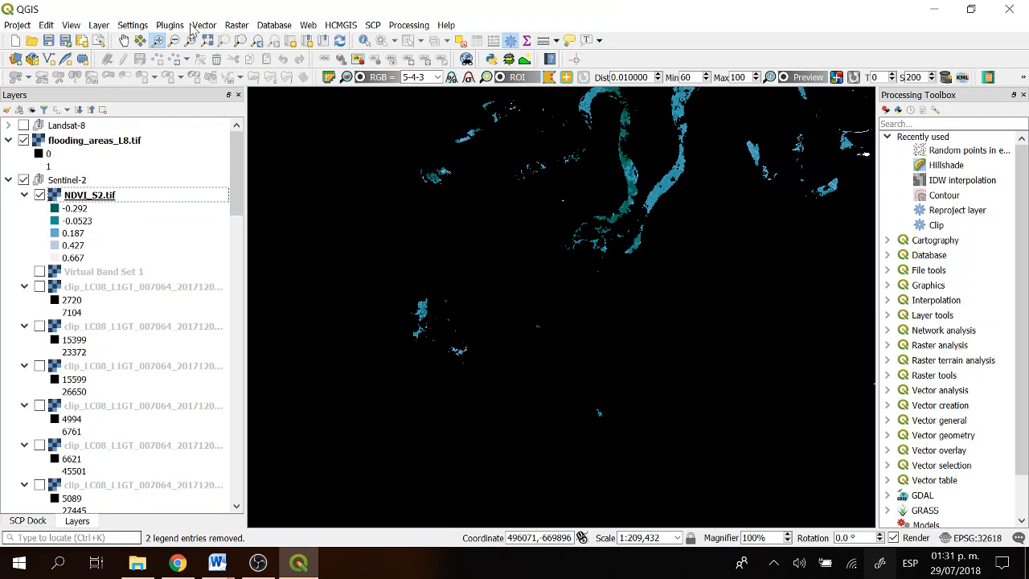
Set the SCP Band calc expression to "NDVI_S2.tif" <=0, replacing the raster1 variable.
click(169, 25)
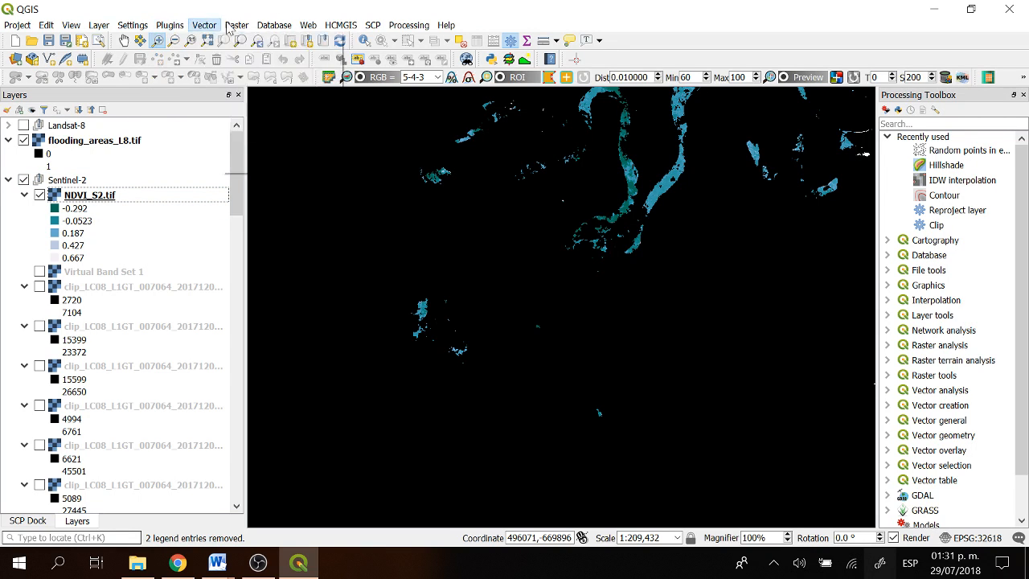
mouse_move(373, 27)
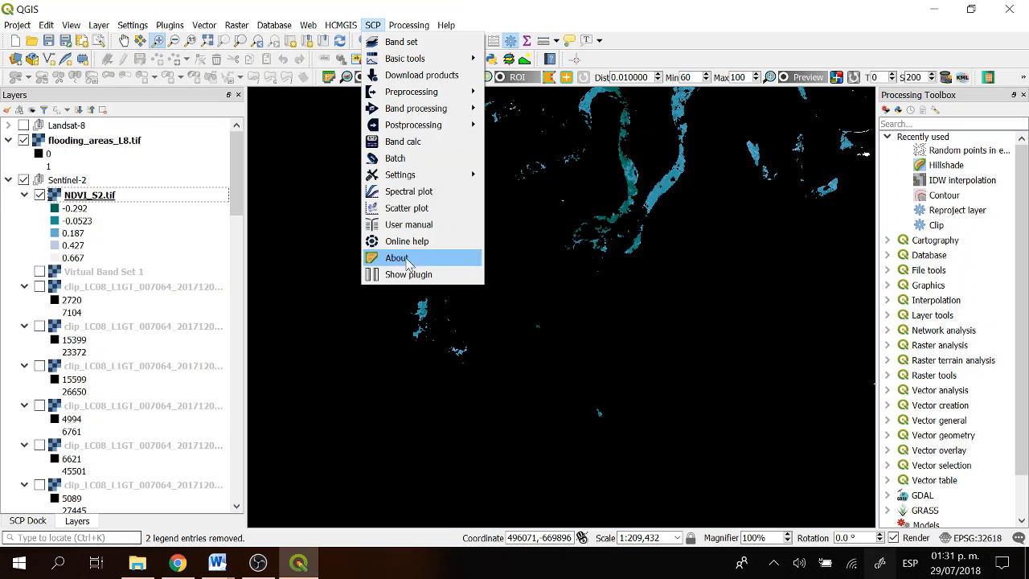
click(405, 141)
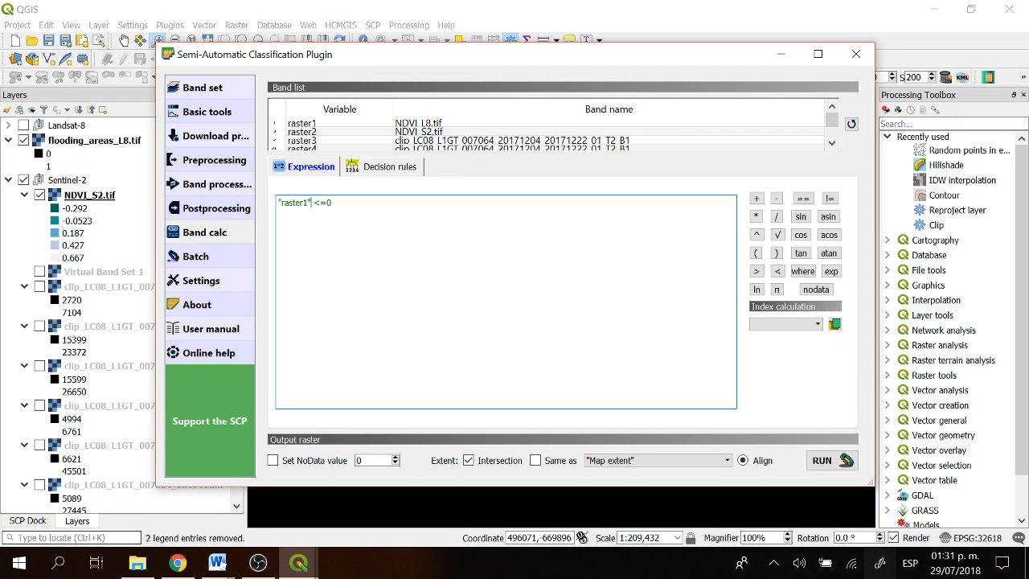
key(BackSpace)
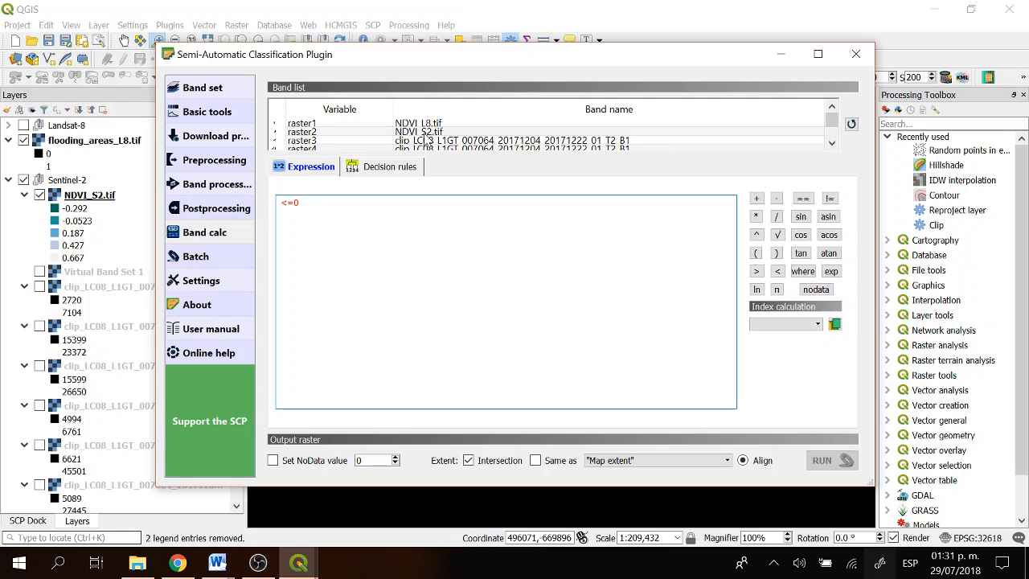
click(446, 133)
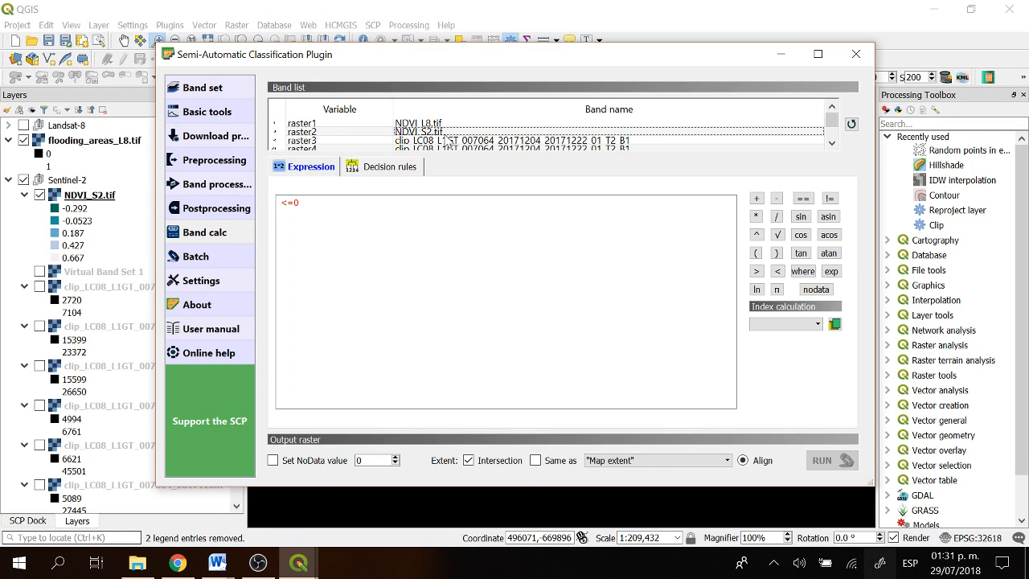
double_click(444, 134)
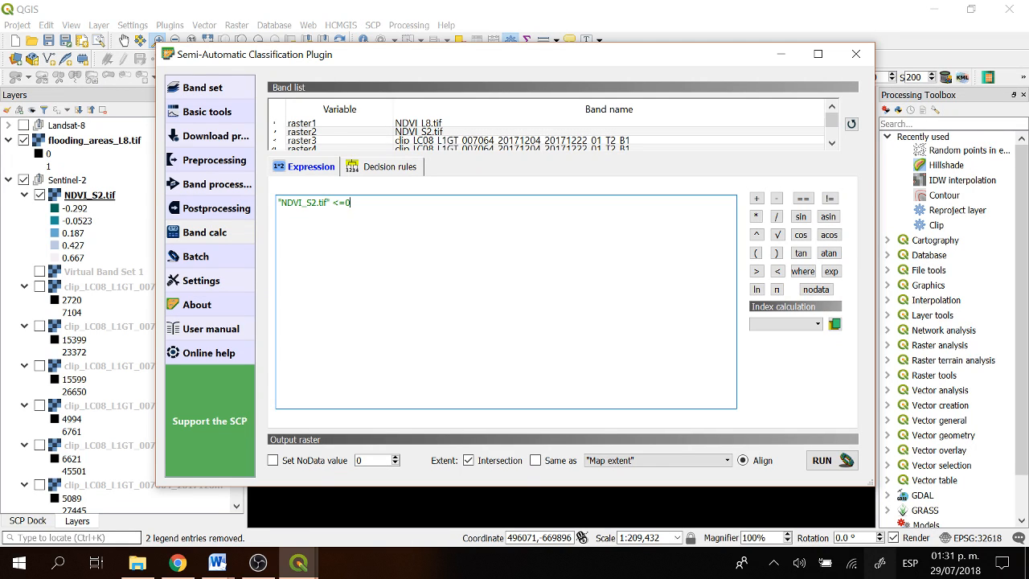
Run the band calculation and save the output raster as flooding_sentinel2 in the Sentinel data's Process_2 folder.
click(846, 460)
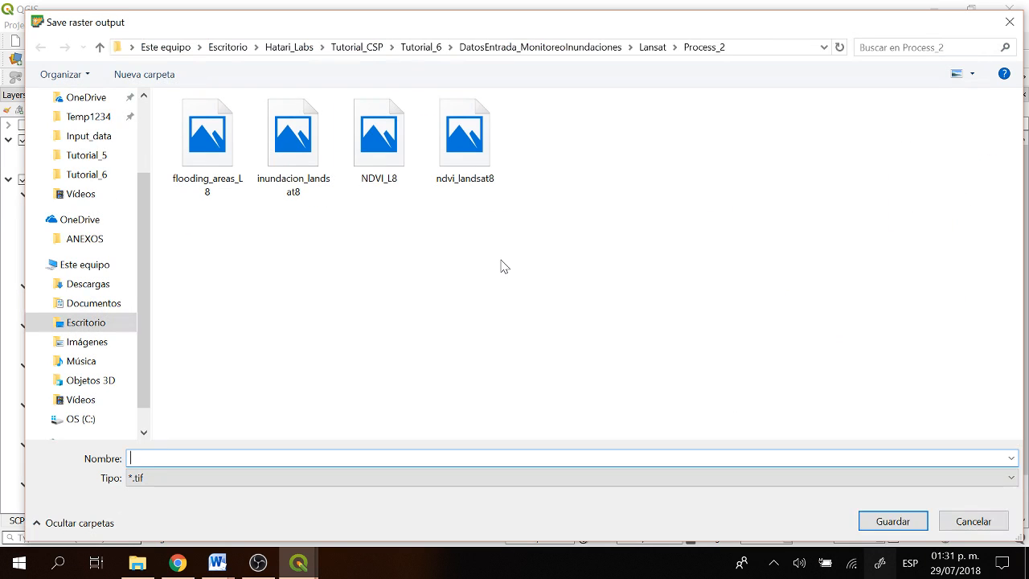
click(648, 48)
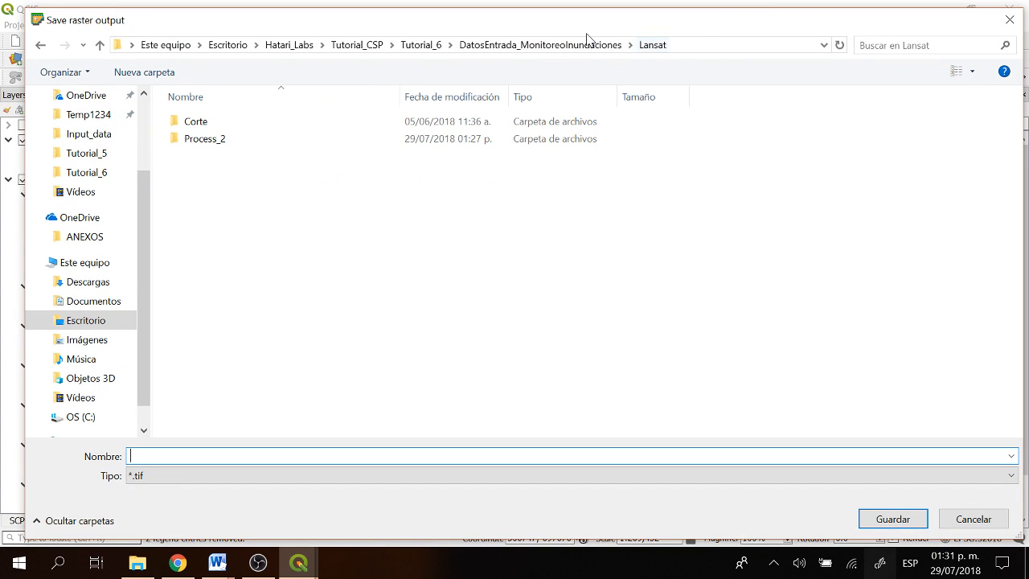
click(593, 47)
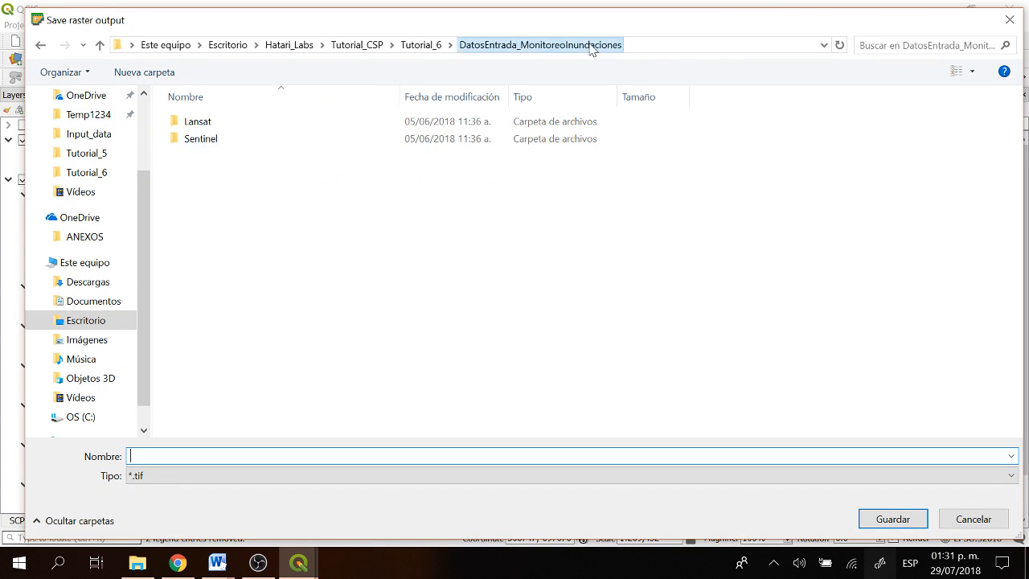
double_click(259, 142)
double_click(273, 145)
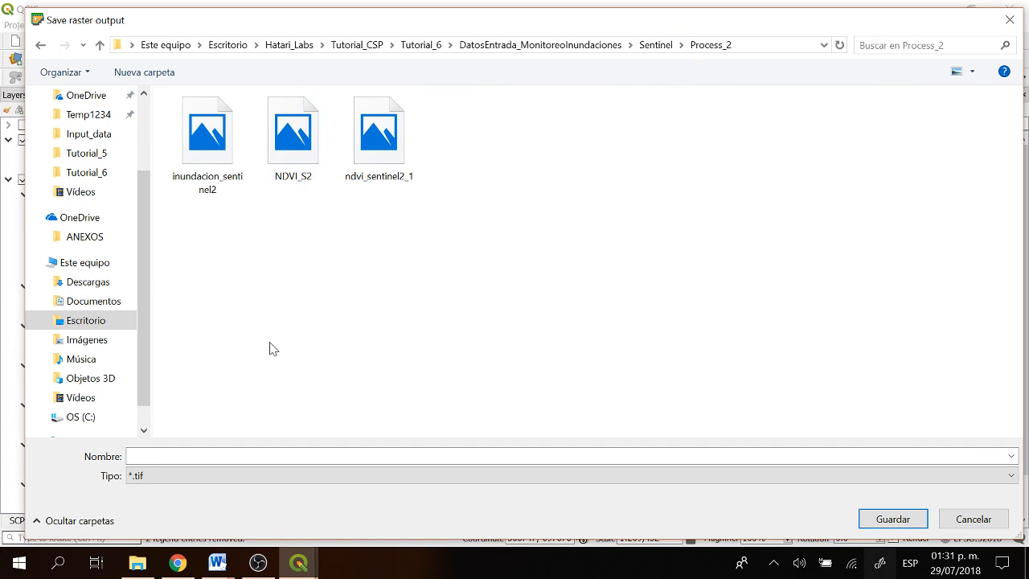
click(131, 456)
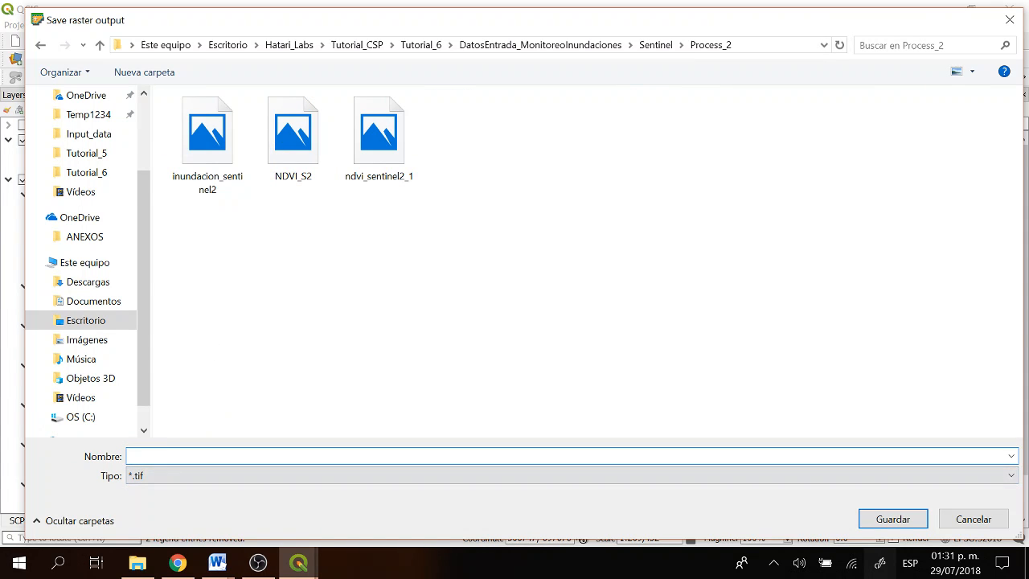
text(flooding_sentin)
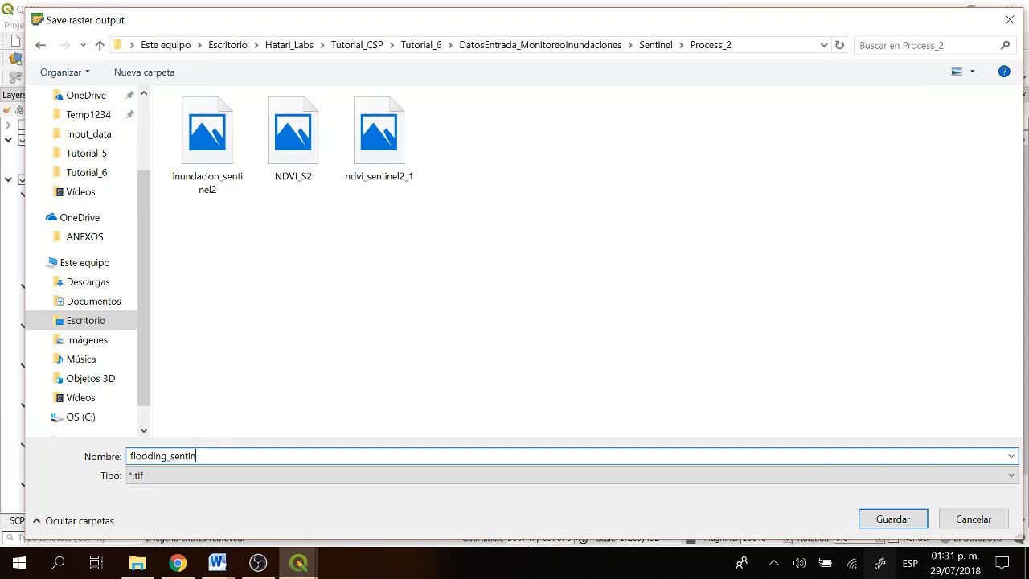
text(el2)
key(Return)
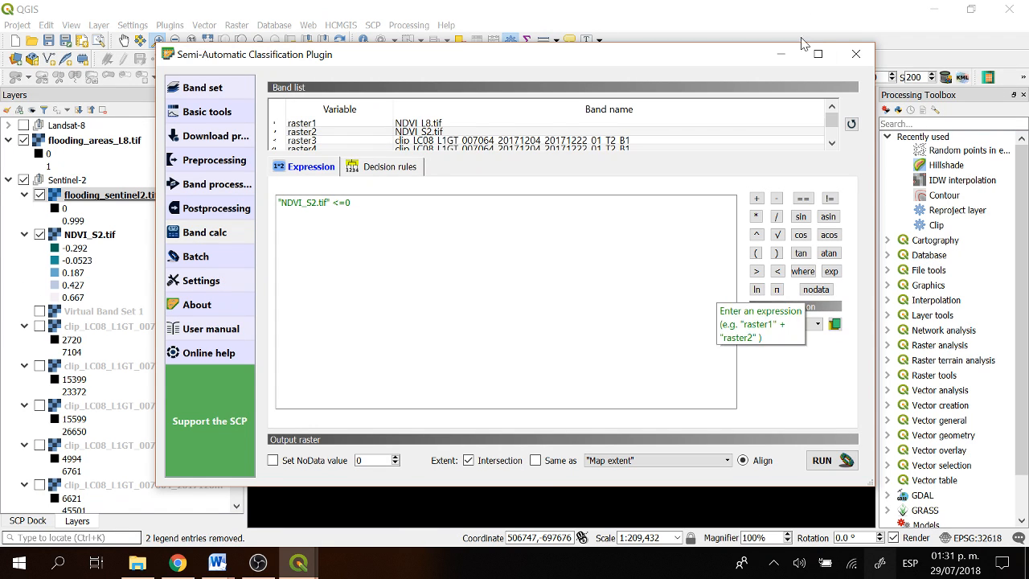
Minimize the plugin window and inspect the Sentinel-2 flooded areas around the river bends on the map.
click(778, 57)
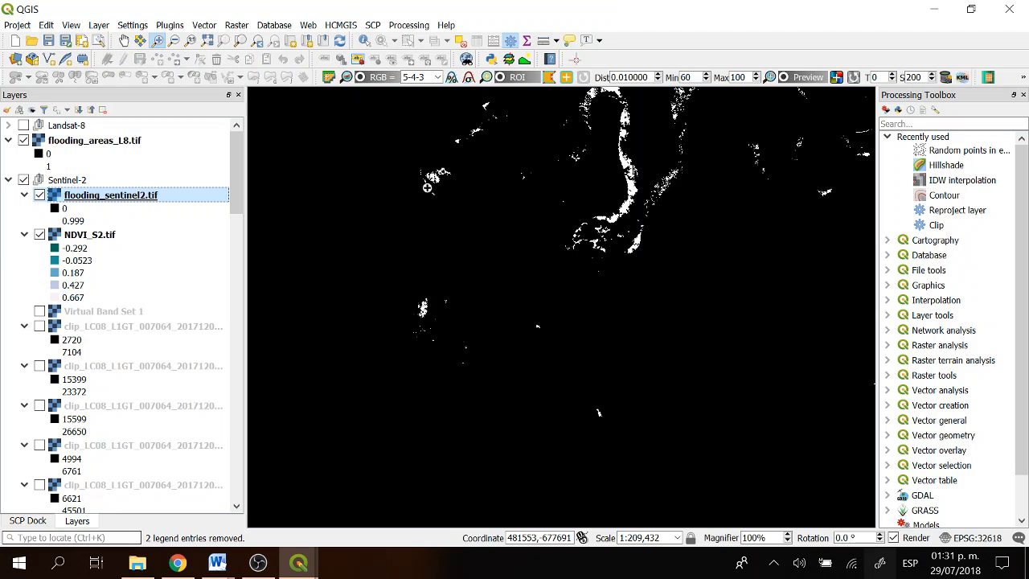
click(123, 41)
drag(536, 199, 460, 279)
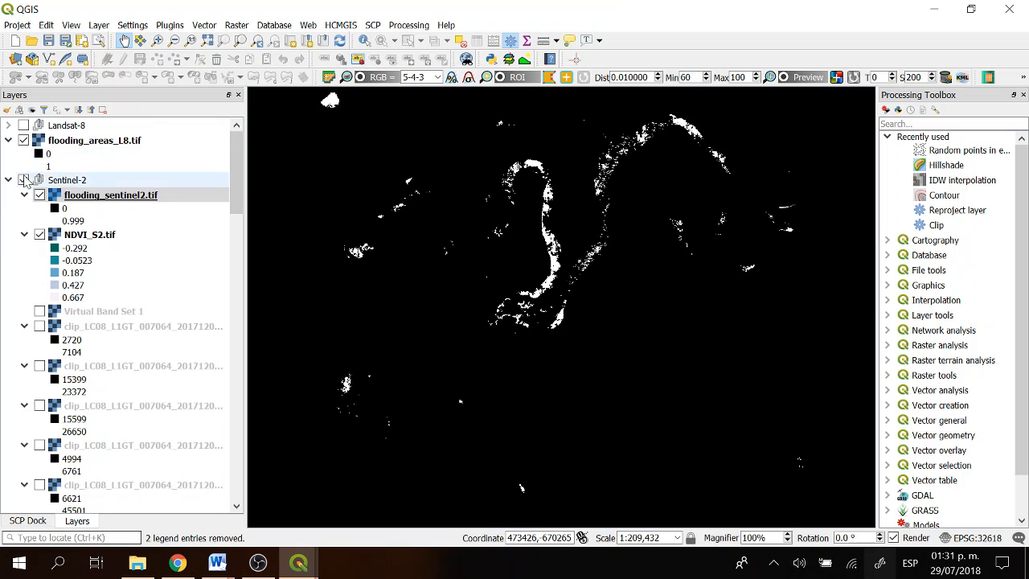
Compare the flooded areas of both sensors by hiding and showing flooding_areas_L8.tif over flooding_sentinel2.tif.
click(23, 141)
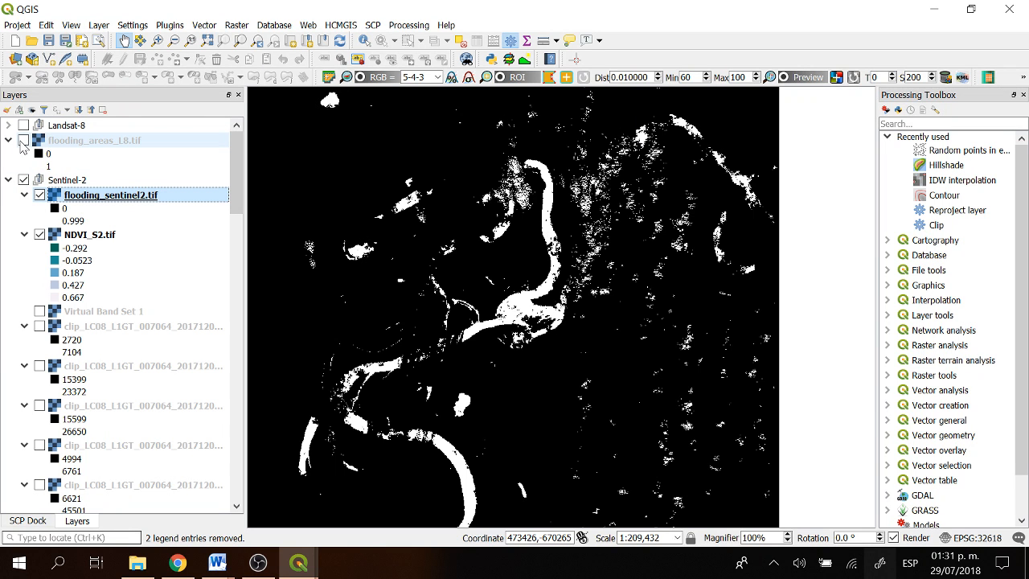
drag(361, 315, 398, 291)
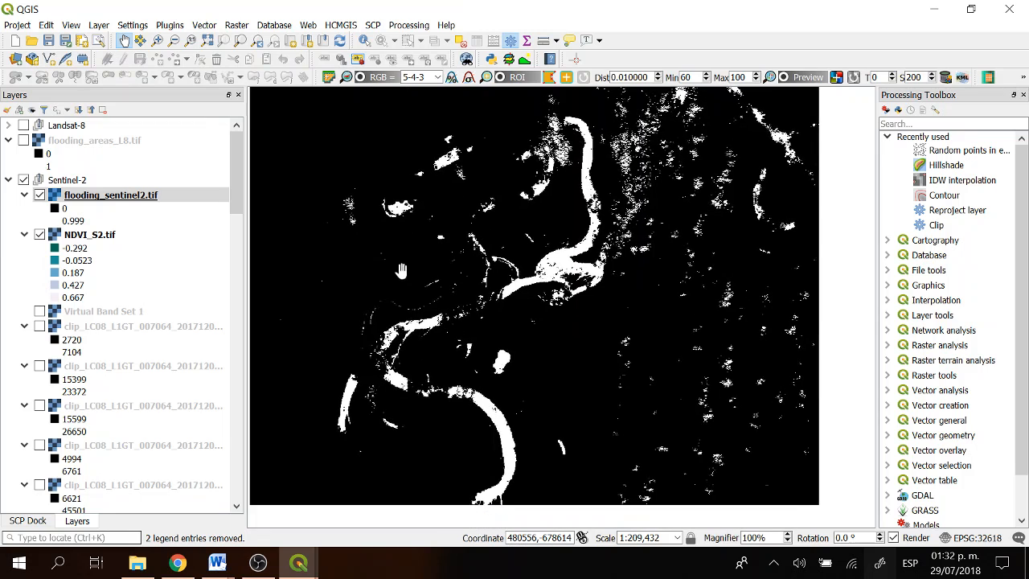
click(25, 141)
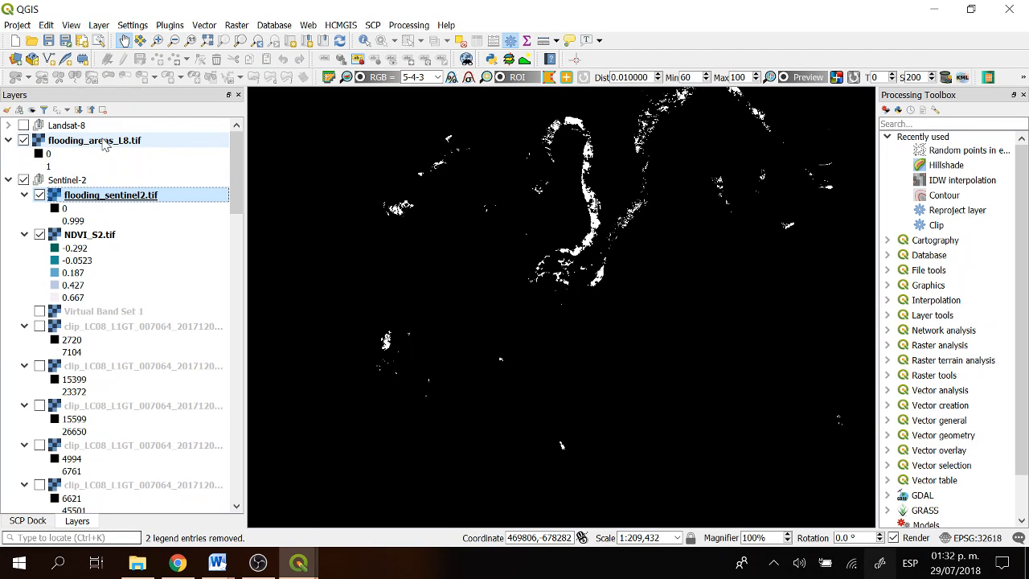
click(25, 141)
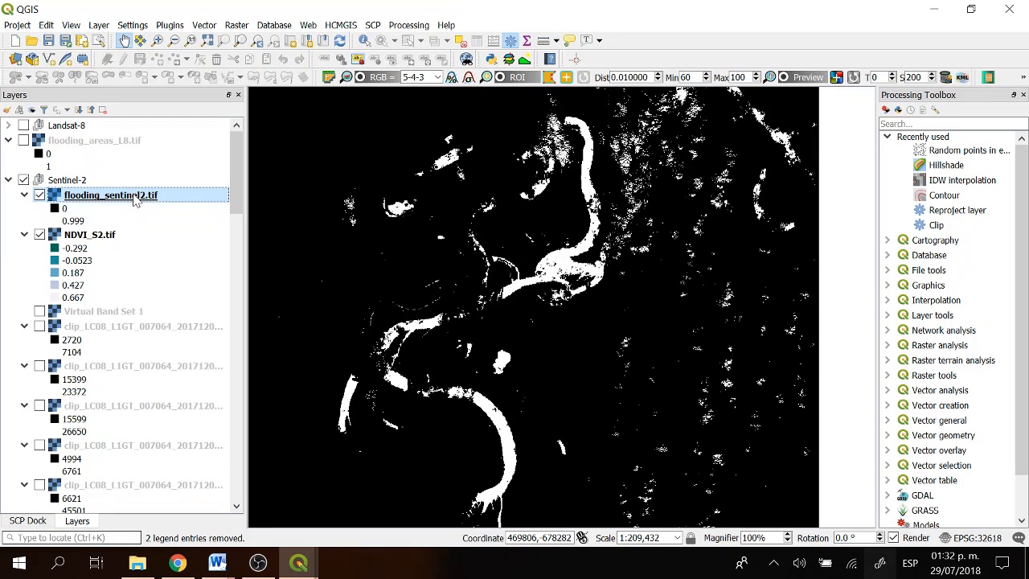
Move flooding_sentinel2.tif out of the layer groups to the very top of the layer tree.
drag(131, 202, 40, 179)
drag(115, 197, 88, 128)
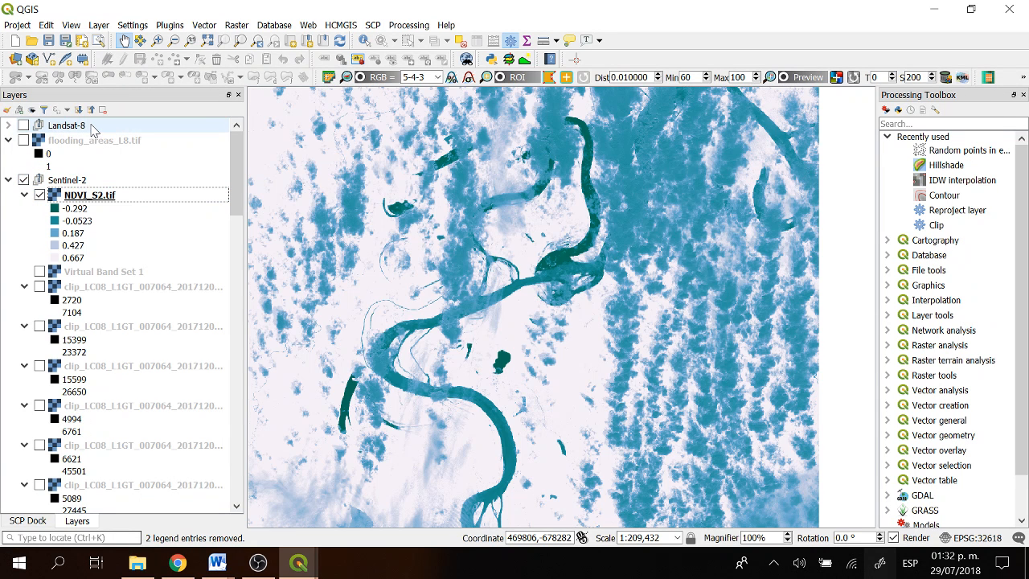
click(10, 126)
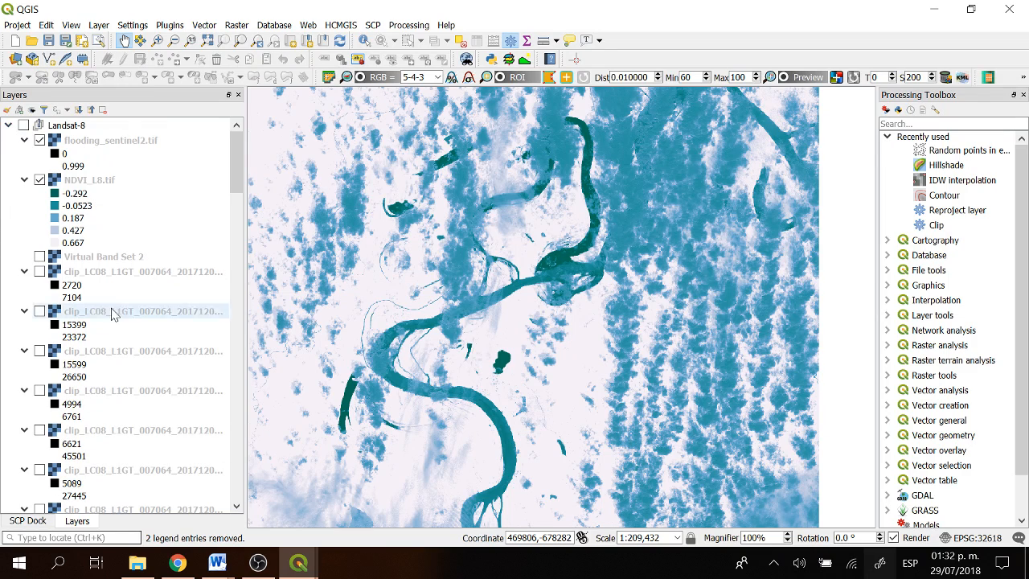
drag(122, 142, 115, 120)
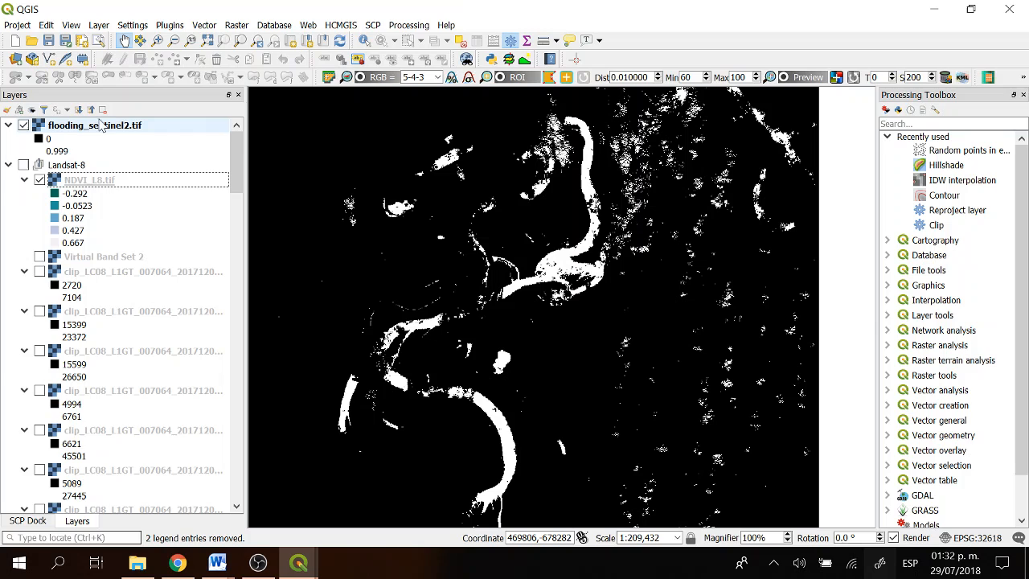
Collapse the Landsat-8 and Sentinel-2 groups and move flooding_areas_L8.tif directly above flooding_sentinel2.tif.
click(8, 165)
click(9, 220)
drag(68, 182, 48, 162)
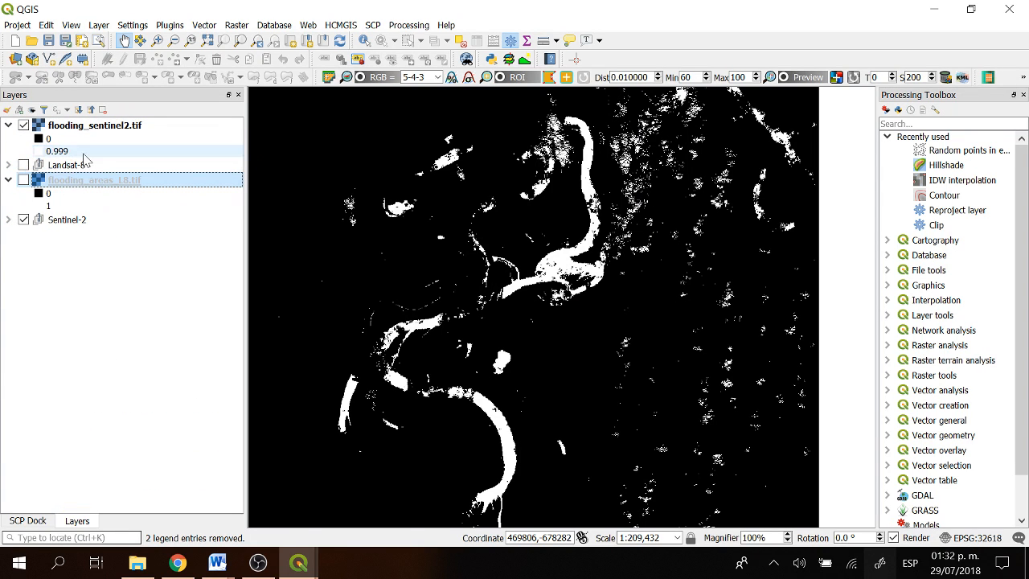
click(9, 180)
drag(115, 186, 138, 124)
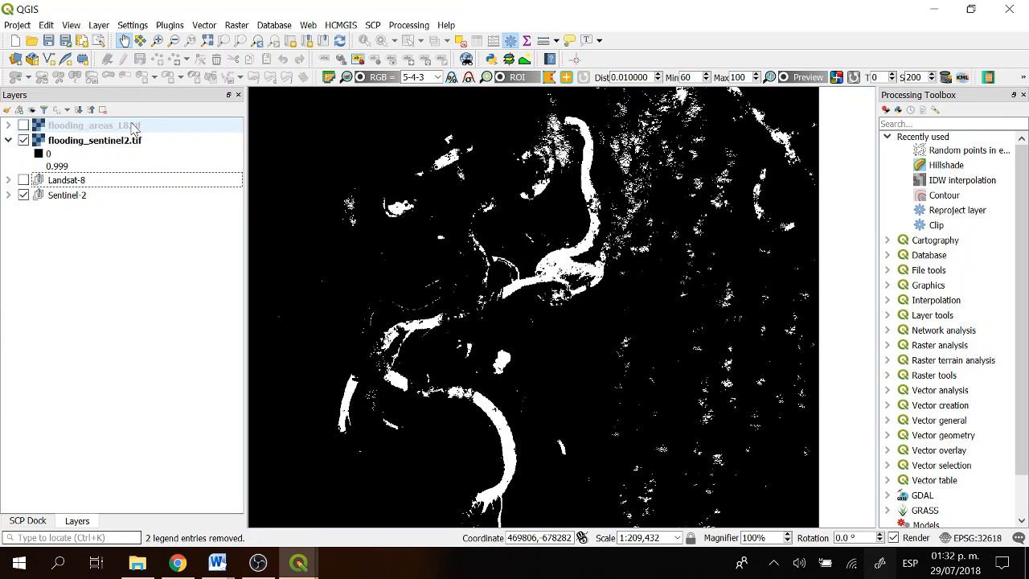
Hide flooding_sentinel2.tif and the Sentinel-2 group, and show flooding_areas_L8.tif.
click(23, 140)
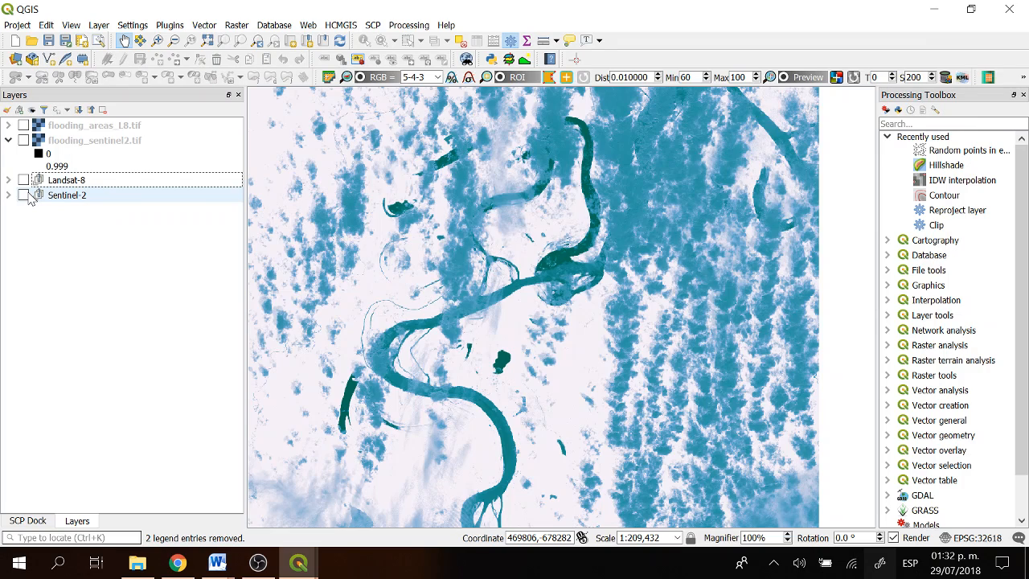
click(23, 195)
click(23, 125)
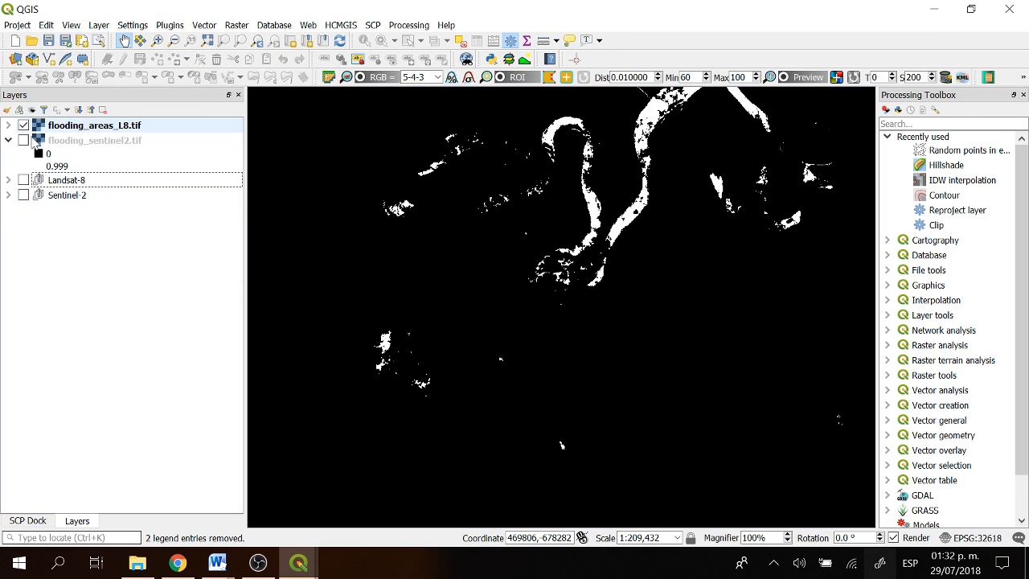
Switch the two flooding layers on and off and examine the Landsat-8 flooded areas along the river bends.
click(24, 141)
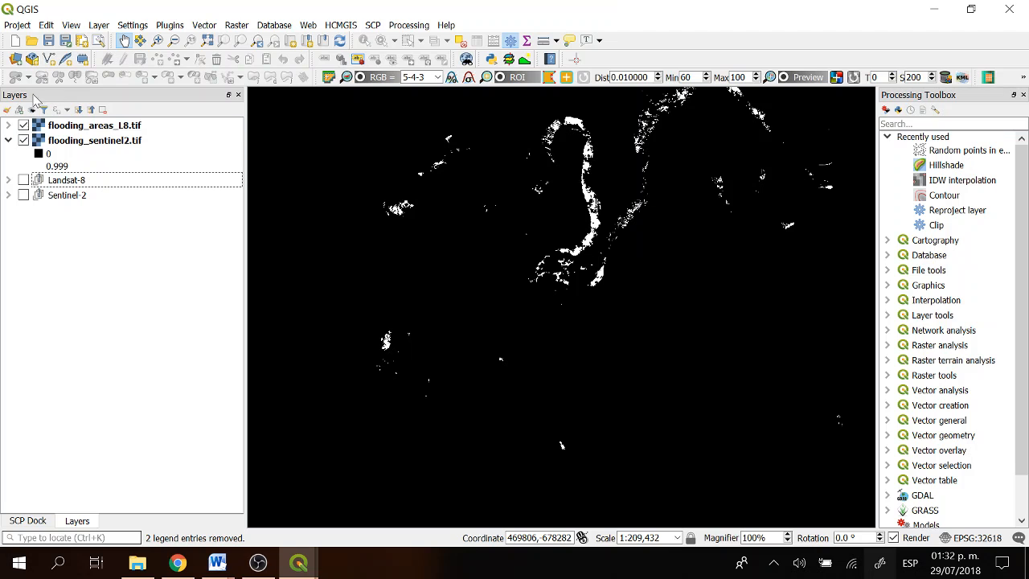
click(24, 138)
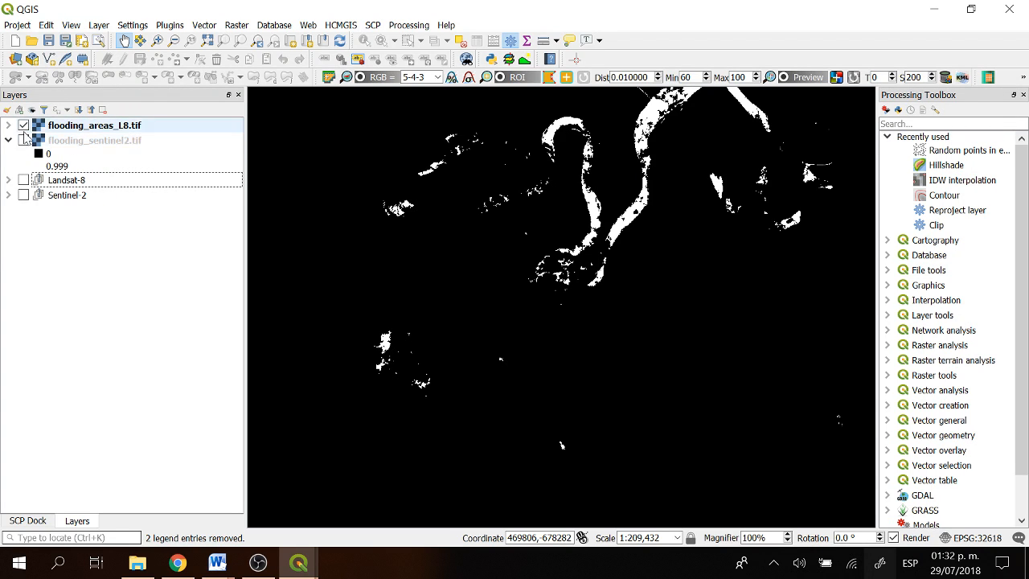
click(24, 142)
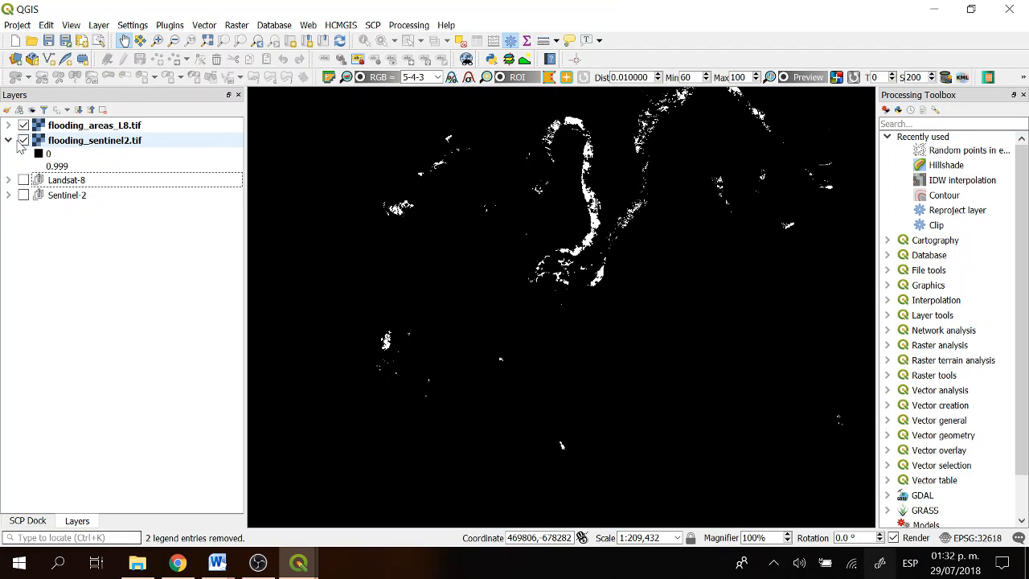
click(24, 142)
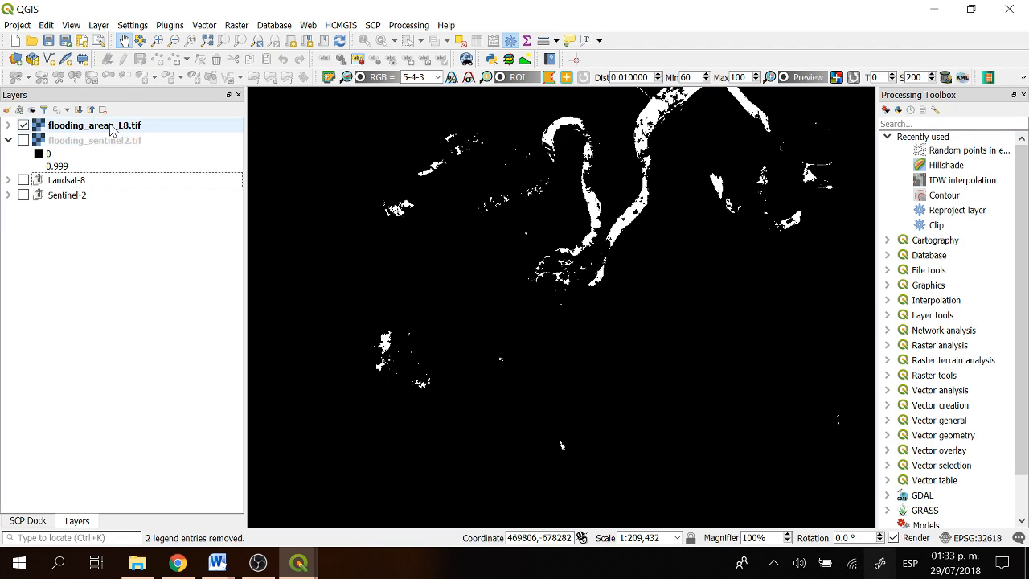
click(24, 127)
click(24, 126)
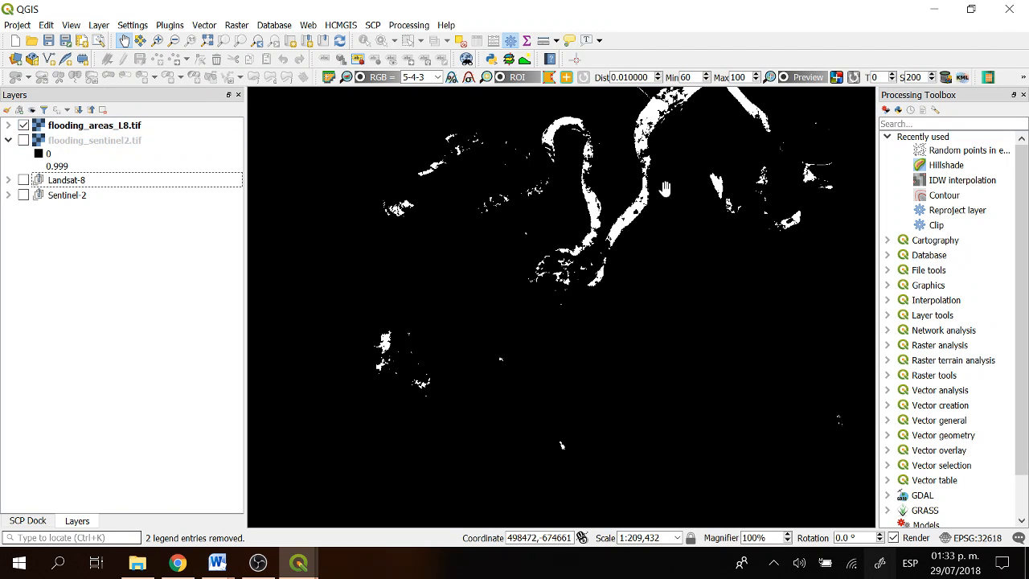
drag(659, 106, 620, 208)
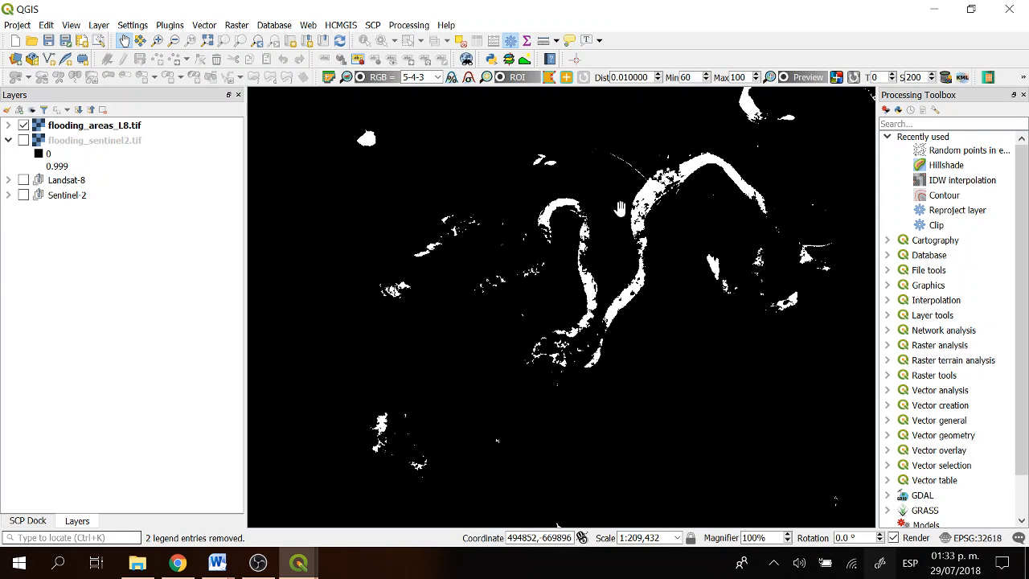
Show only flooding_sentinel2.tif and examine its flooded areas along the river.
click(18, 144)
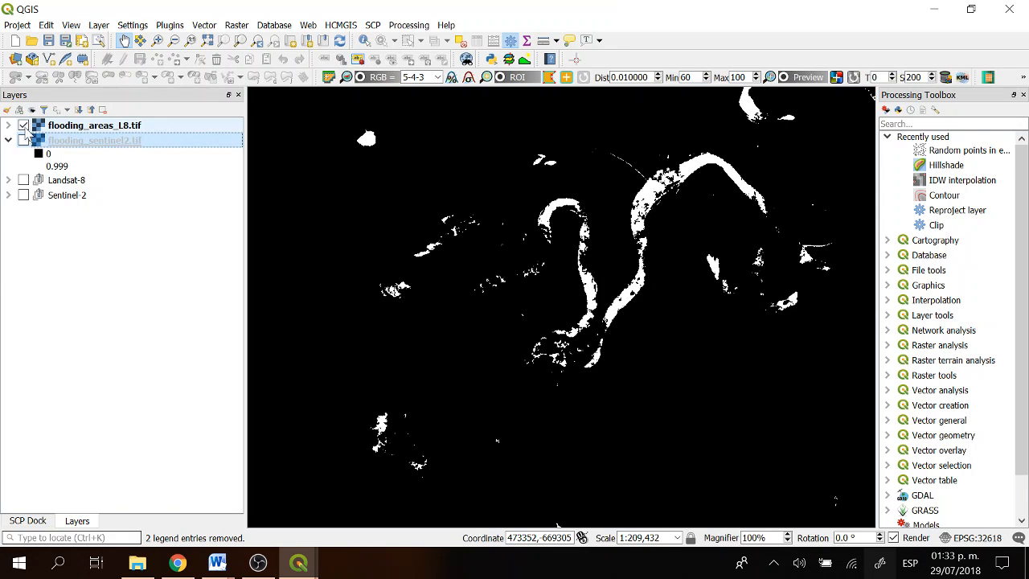
click(23, 140)
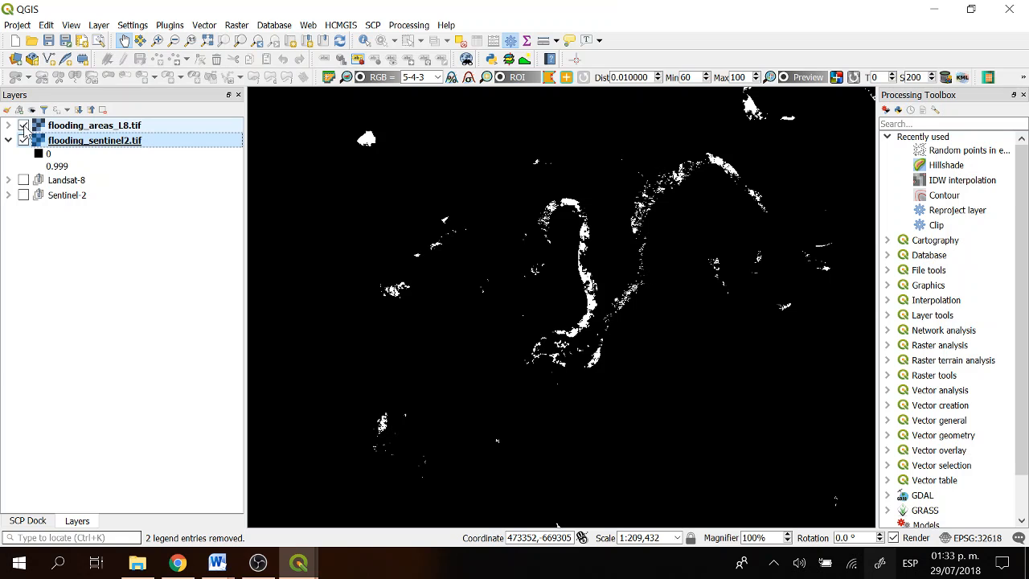
click(23, 125)
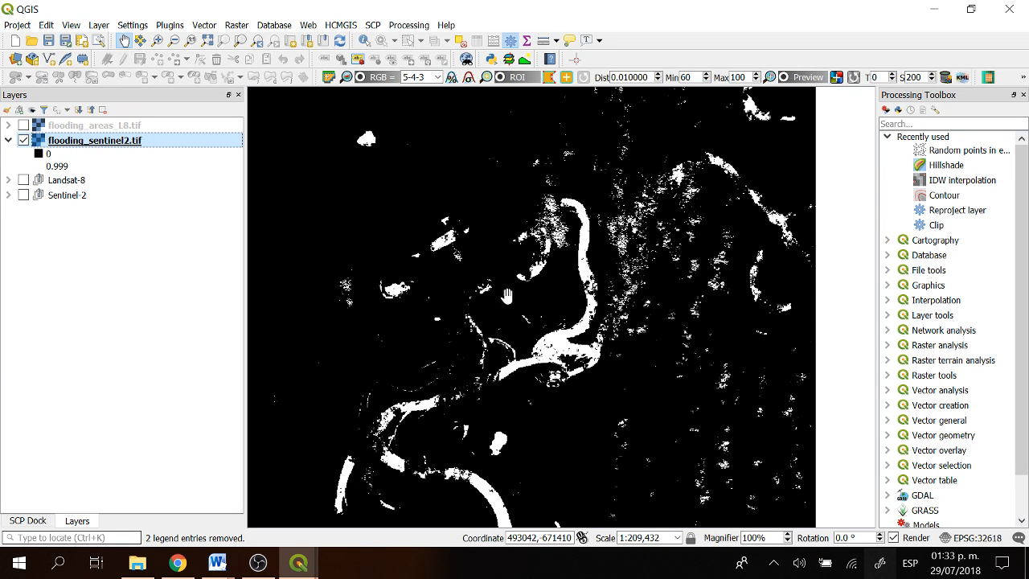
drag(663, 307, 682, 309)
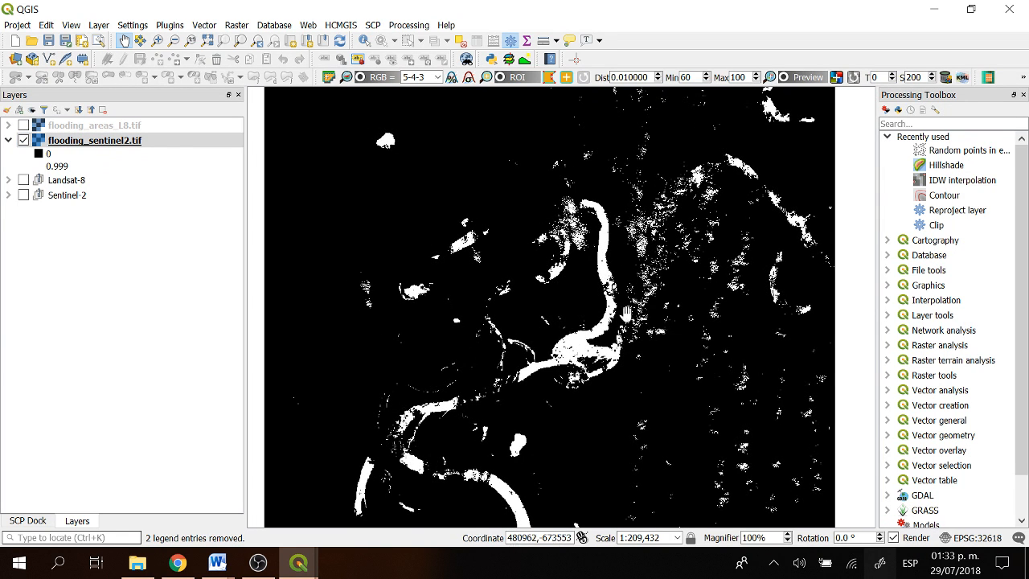
drag(672, 346, 692, 308)
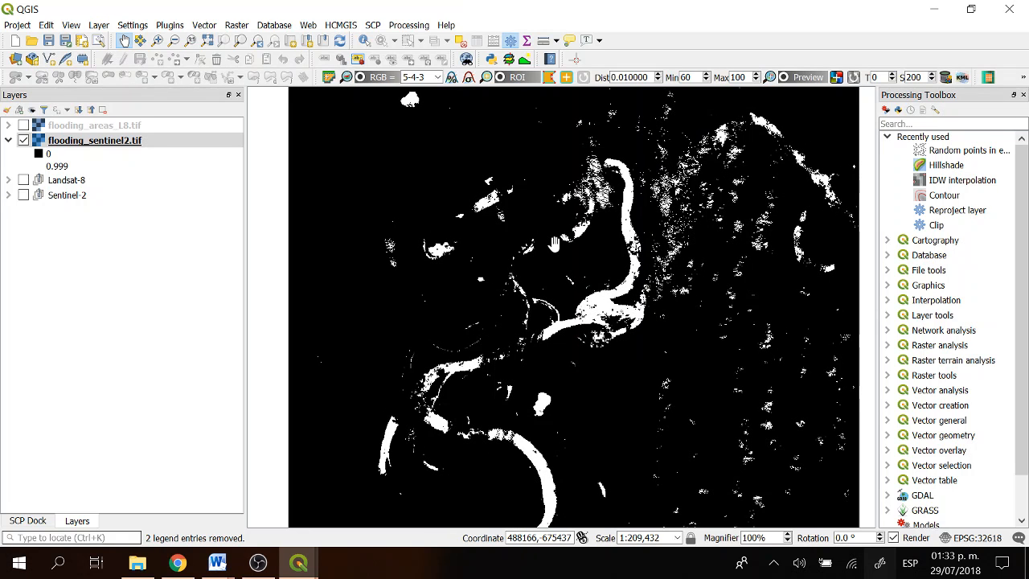
Style flooding_sentinel2.tif with a White to black gradient and a light cyan colorize hue, and apply it.
right_click(111, 140)
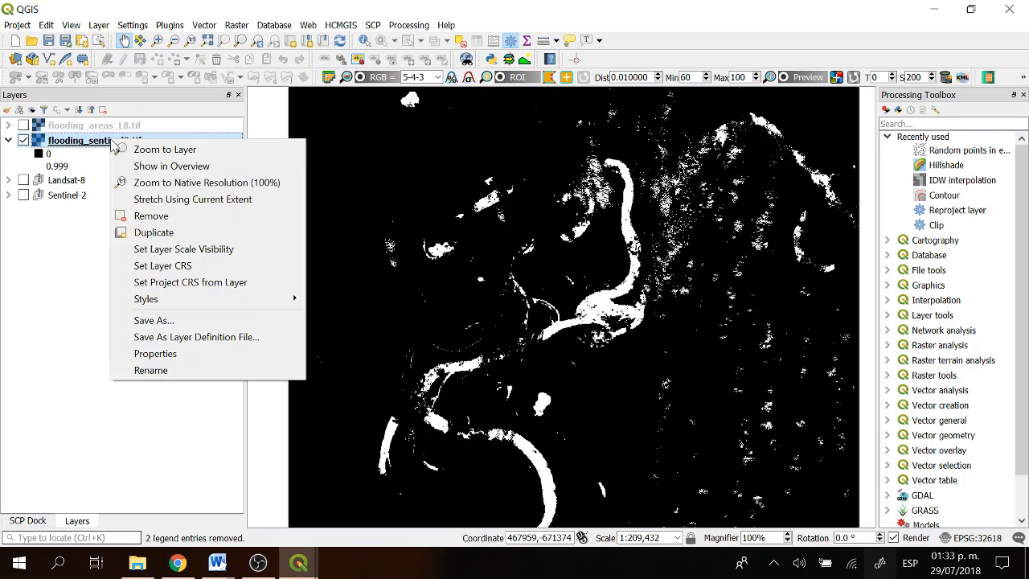
click(171, 354)
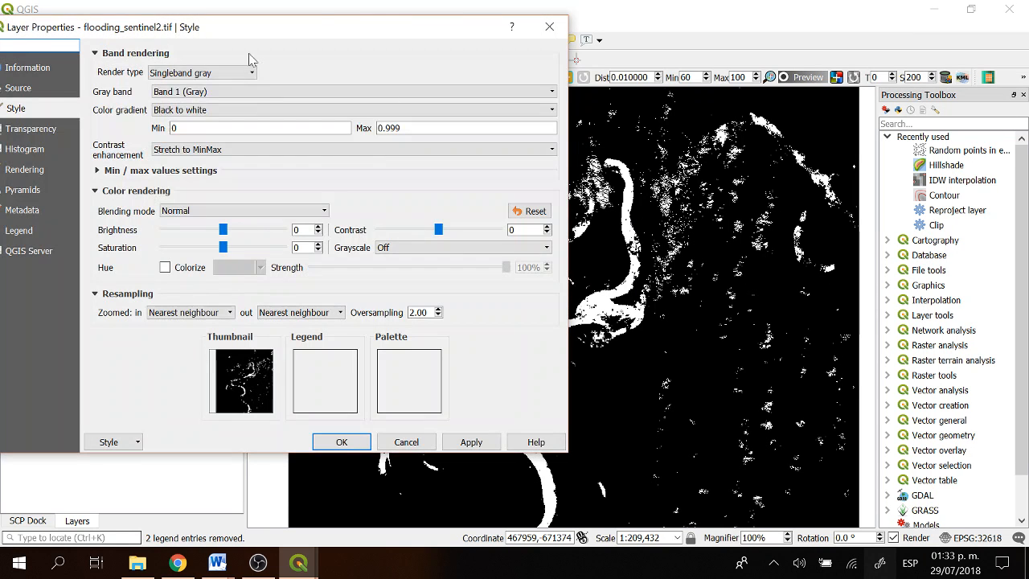
click(201, 112)
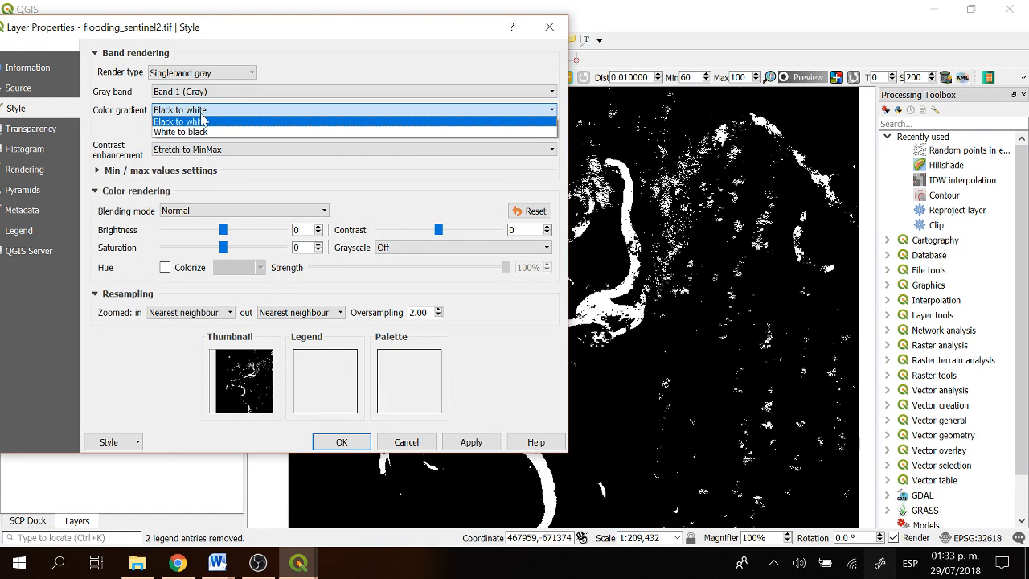
click(181, 132)
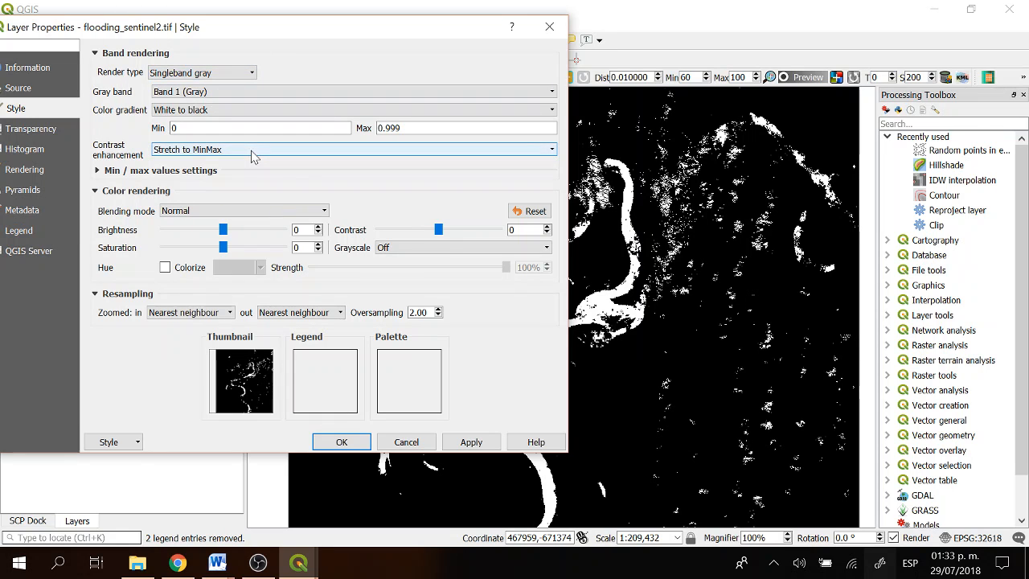
click(166, 268)
click(260, 267)
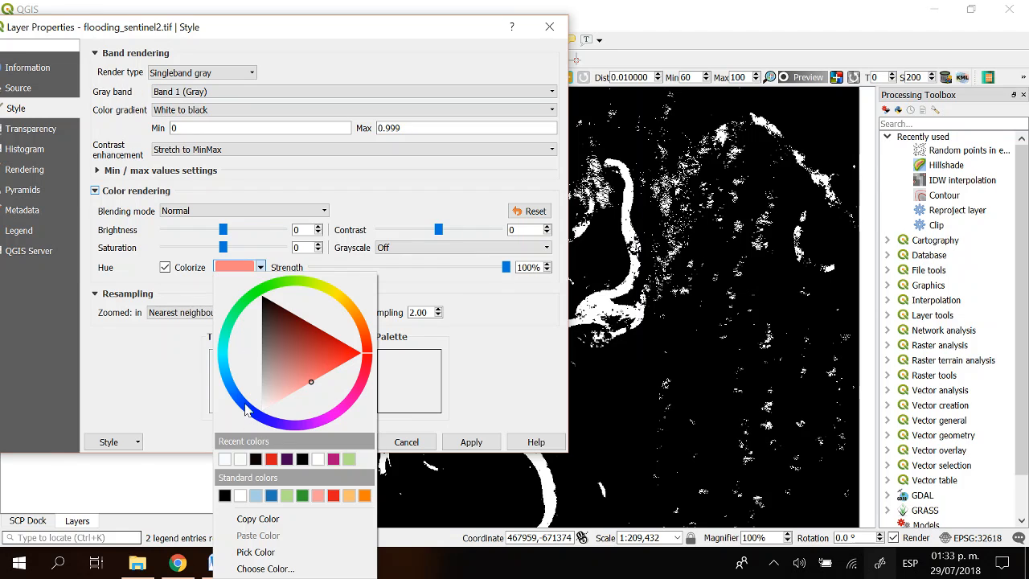
click(228, 362)
click(167, 378)
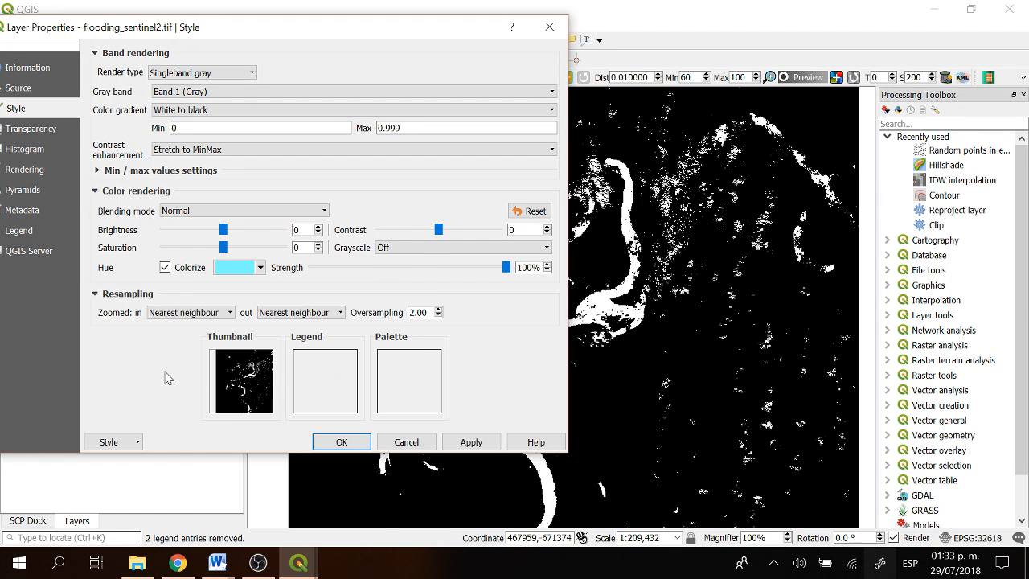
click(469, 445)
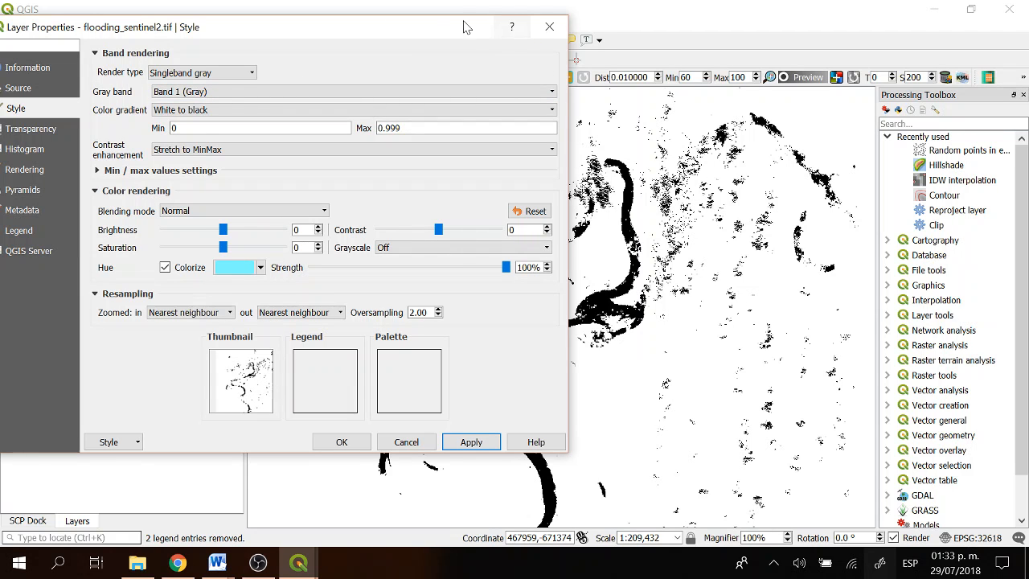
Set the blending mode of flooding_sentinel2.tif to Darken, apply it and close the layer properties.
drag(463, 27, 453, 52)
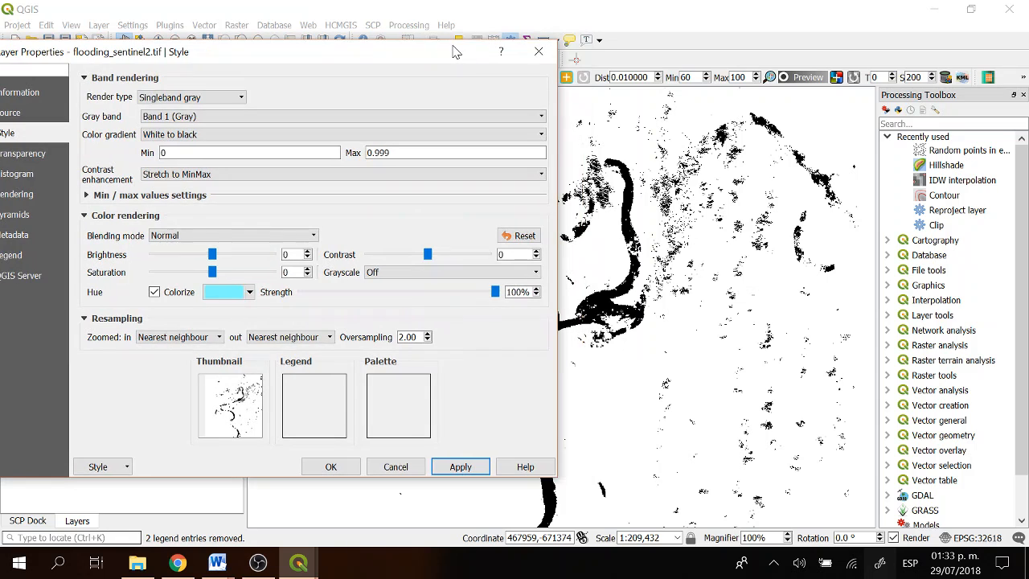
click(213, 235)
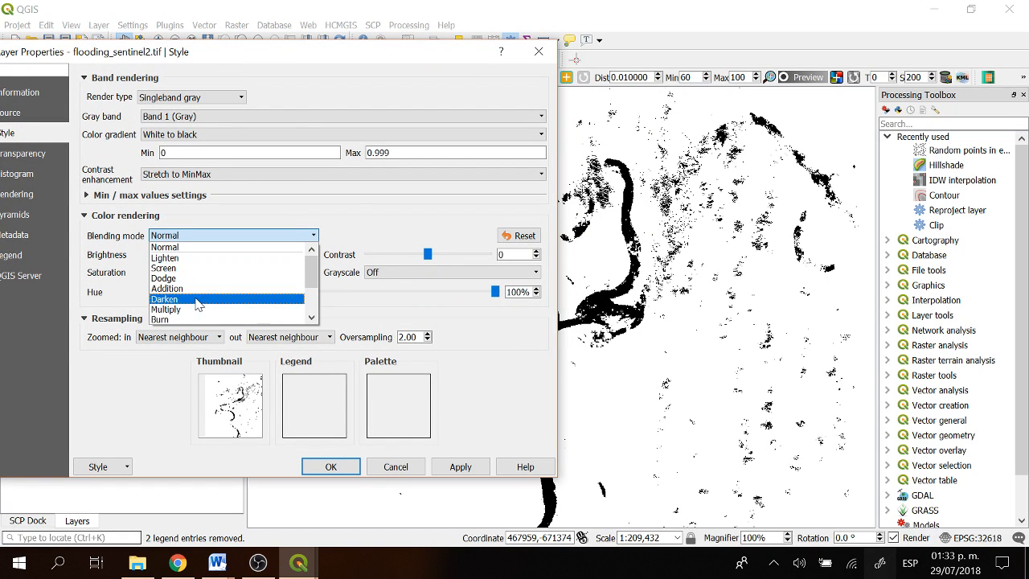
click(197, 301)
click(460, 466)
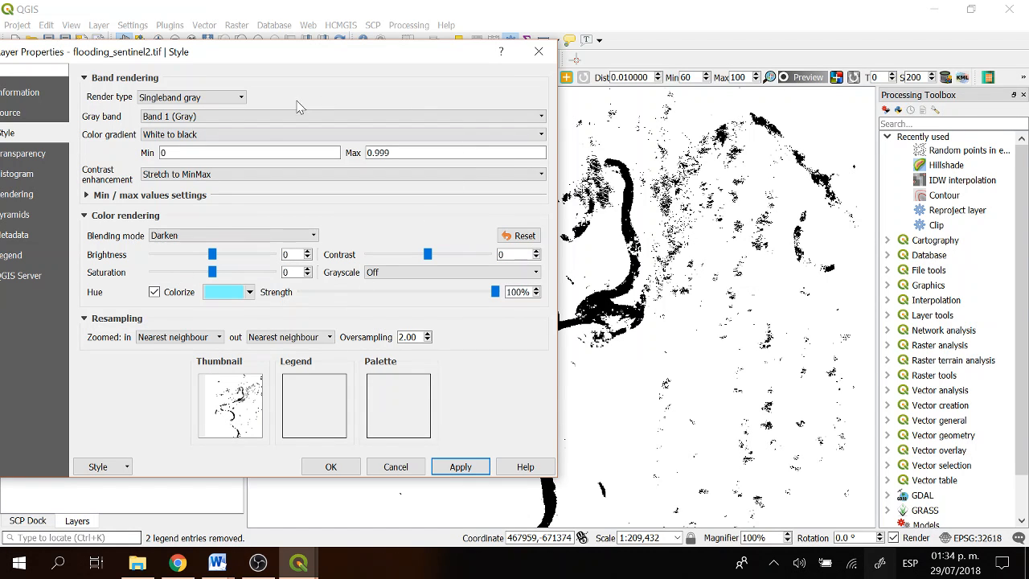
click(539, 53)
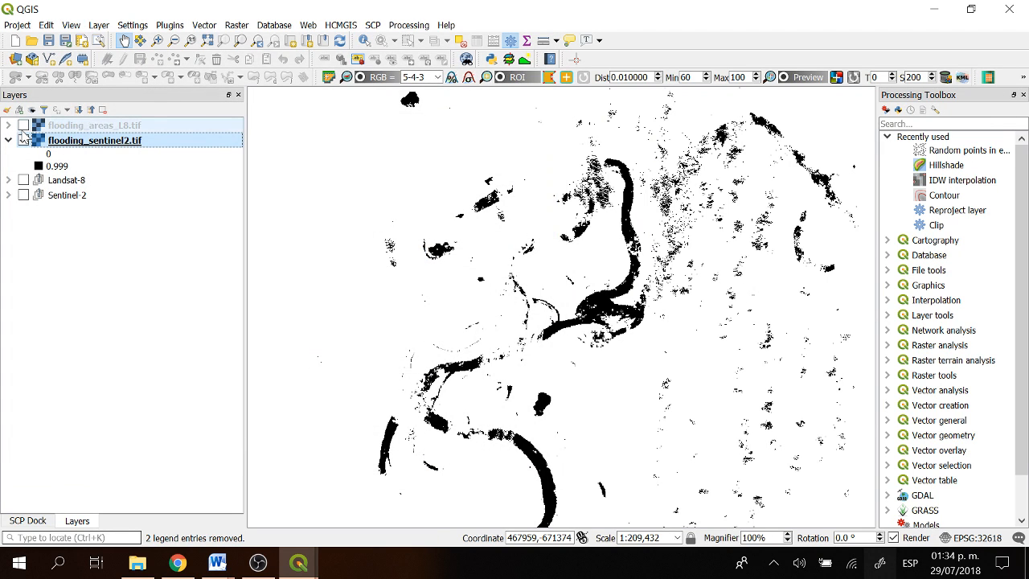
Check flooding_areas_L8.tif together with the blended flooding_sentinel2.tif, and hide both layers.
click(23, 125)
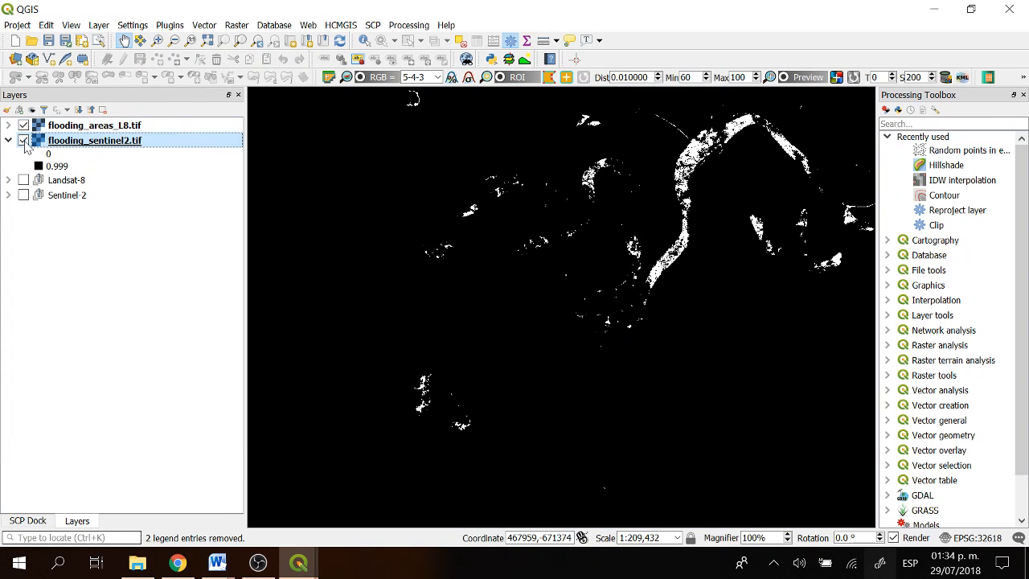
click(24, 140)
click(23, 126)
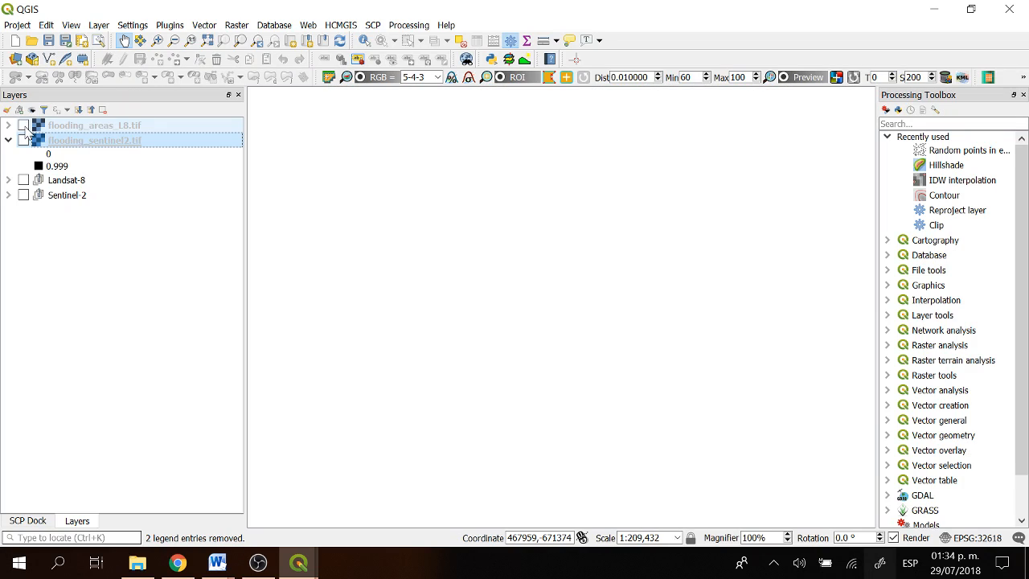
Compare the flooded areas in flooding_sentinel2.tif and flooding_areas_L8.tif, viewing them separately and together, and hide both layers.
click(23, 140)
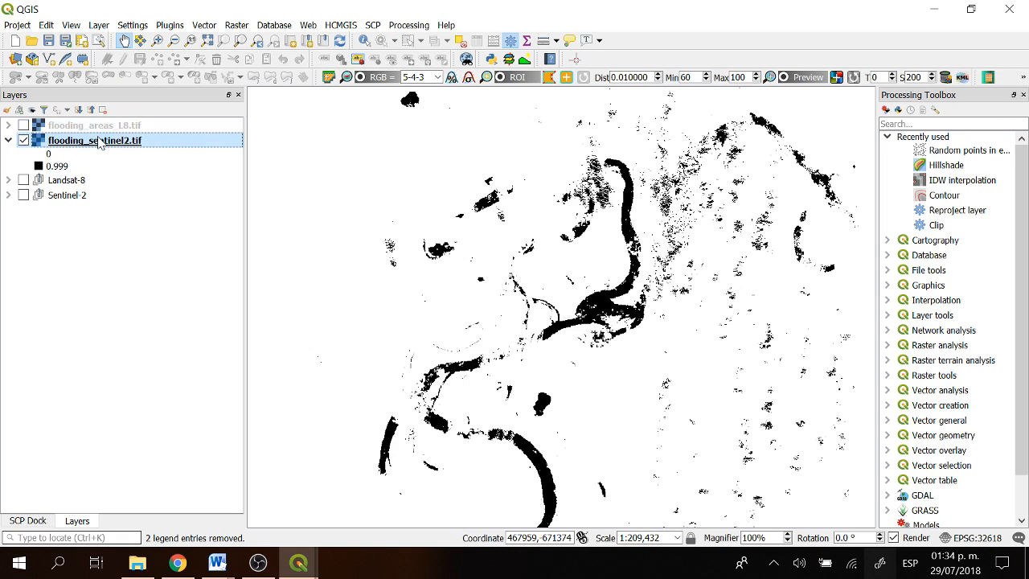
click(40, 126)
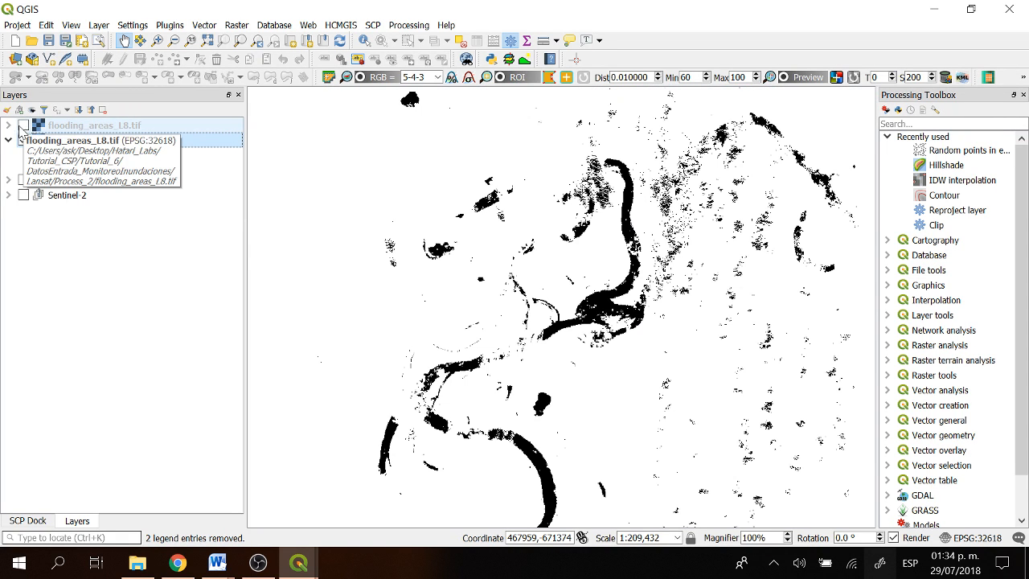
click(23, 126)
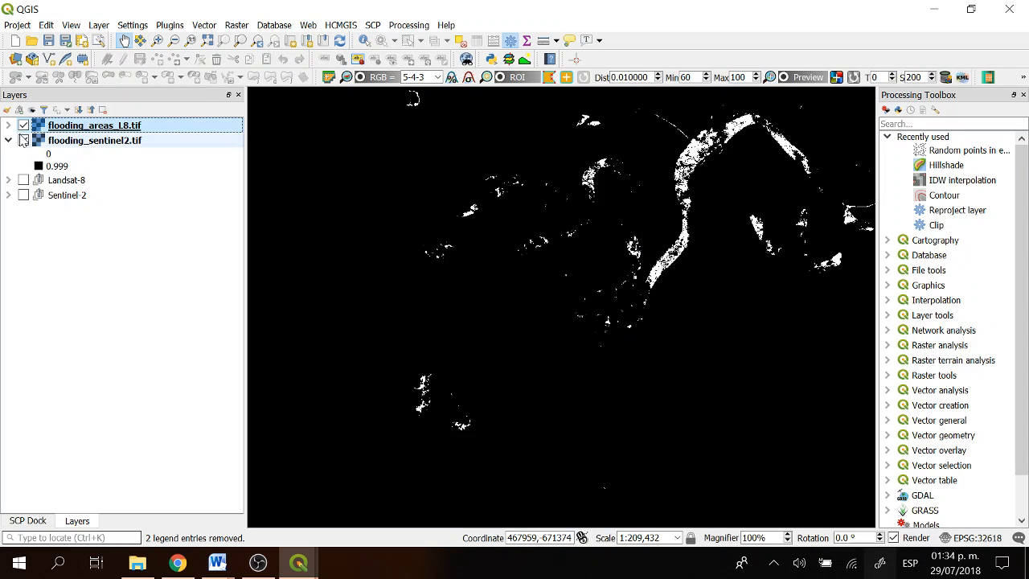
click(23, 140)
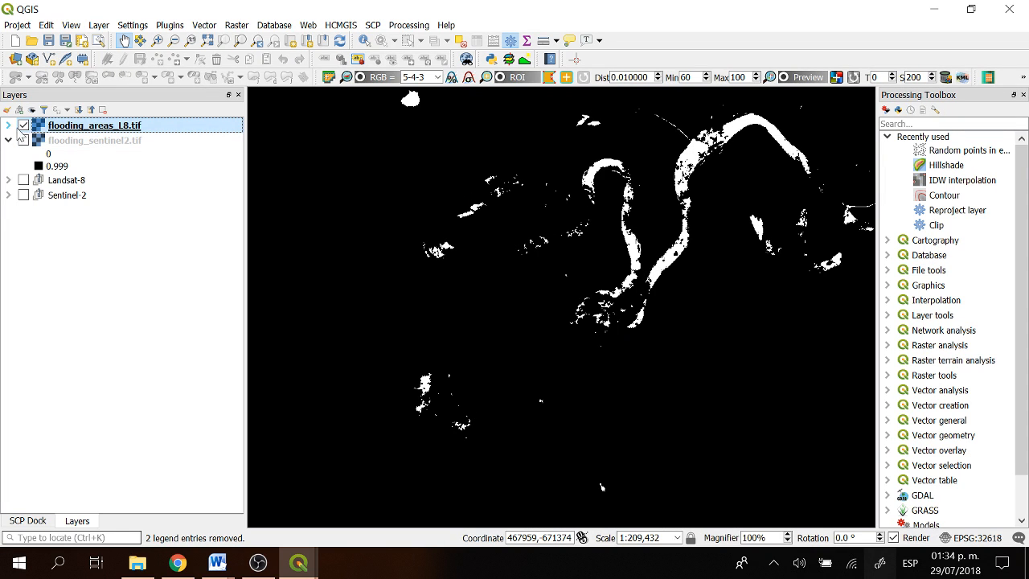
click(23, 126)
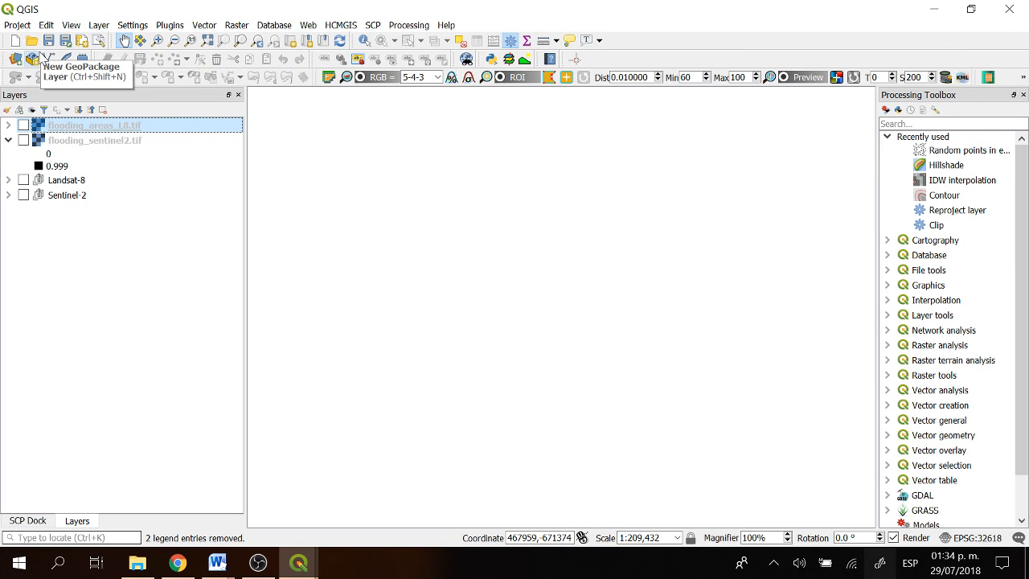
click(23, 140)
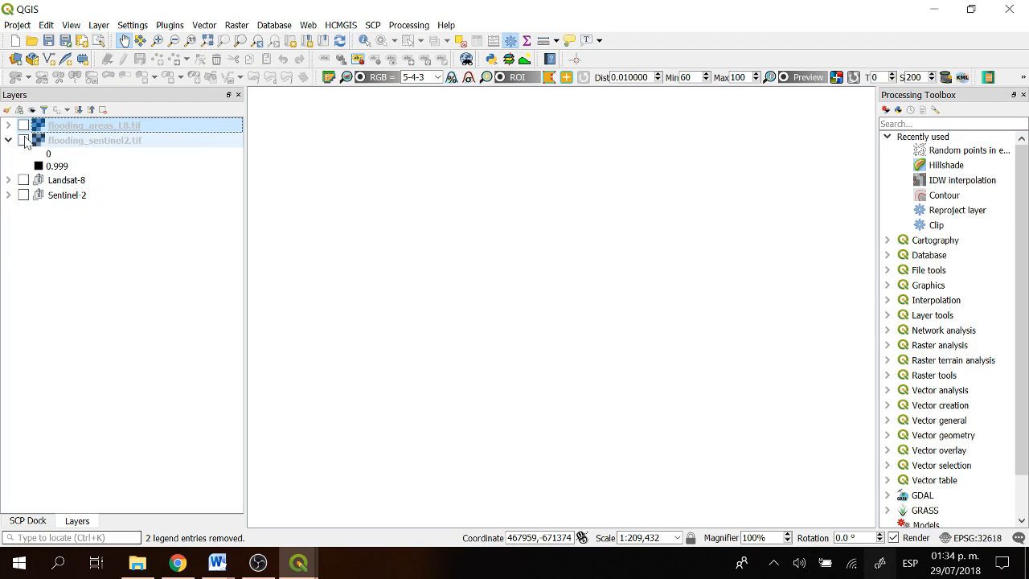
click(24, 126)
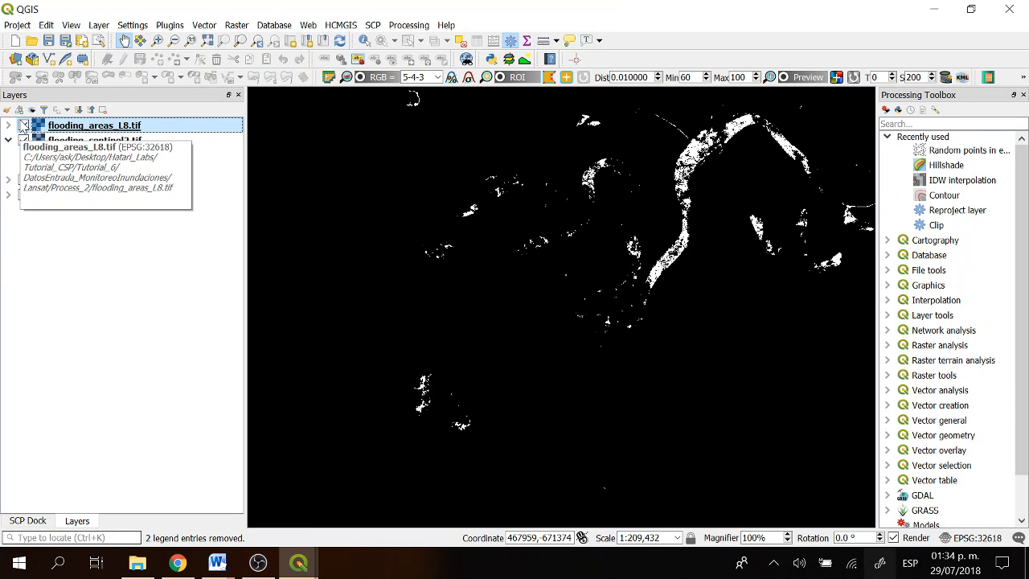
click(24, 125)
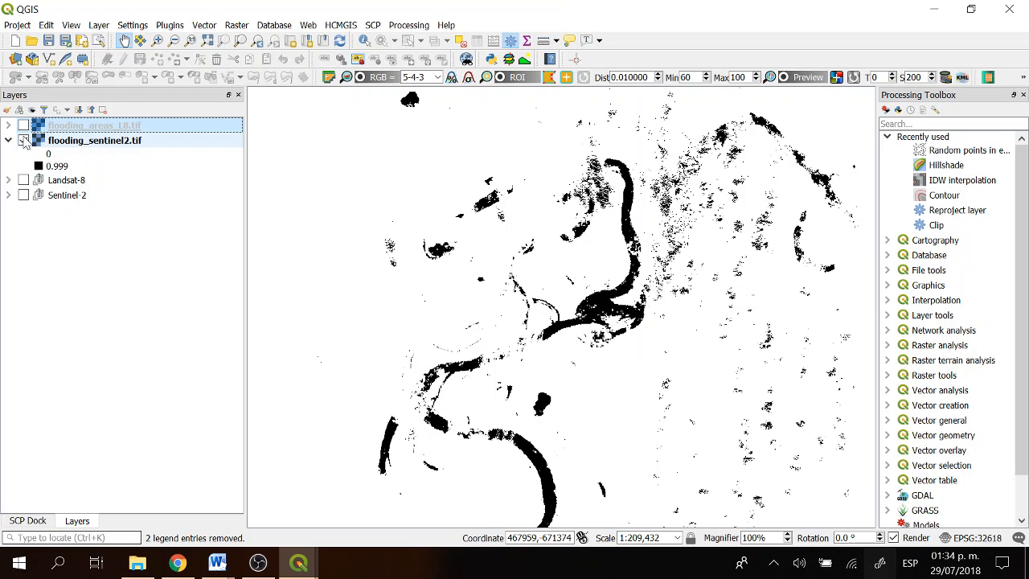
click(24, 141)
Show only Virtual Band Set 2 of the Landsat-8 group, without NDVI_L8.tif, and examine the cloud cover over the river.
click(8, 180)
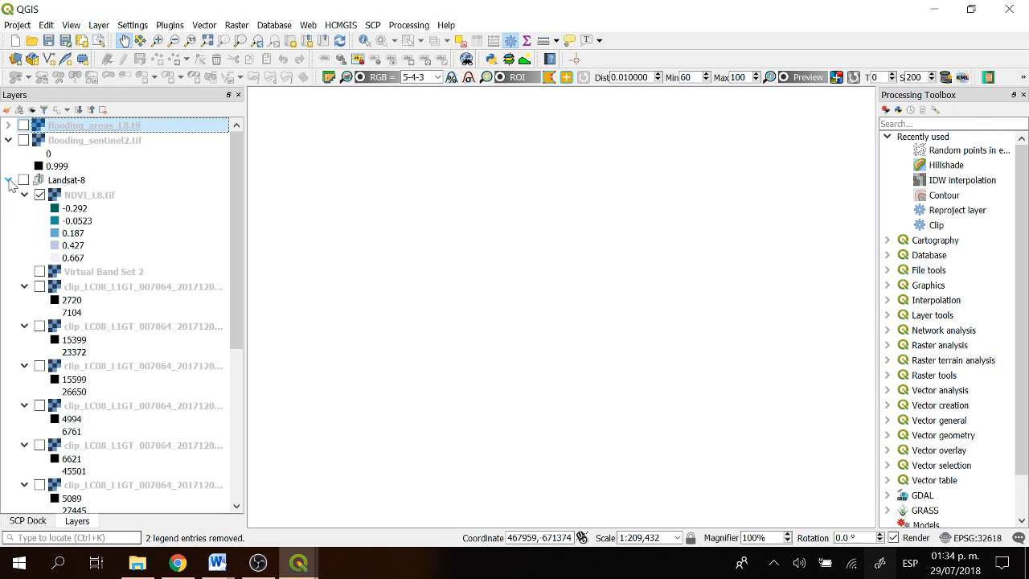
click(40, 272)
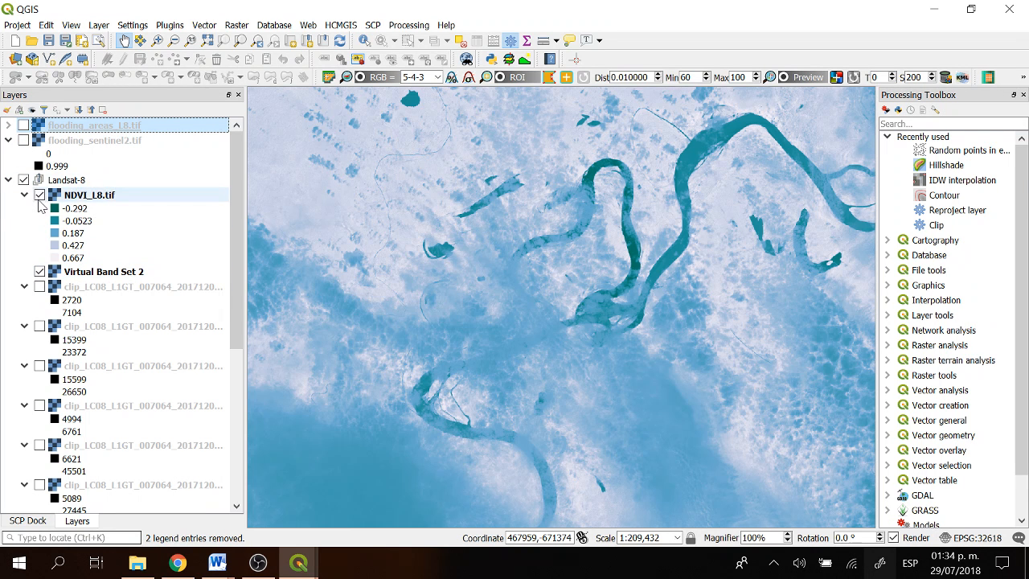
click(39, 196)
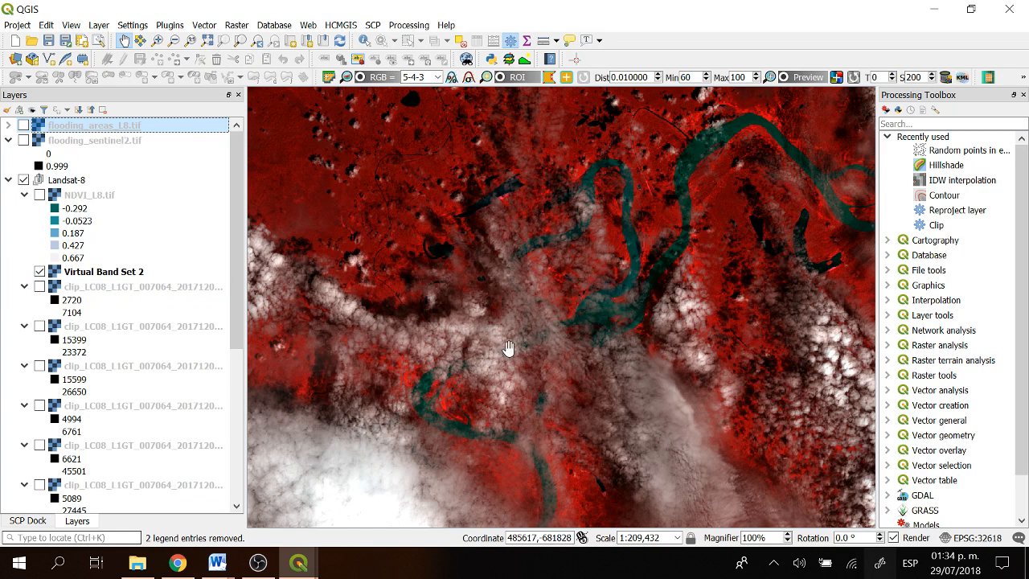
drag(641, 353, 655, 298)
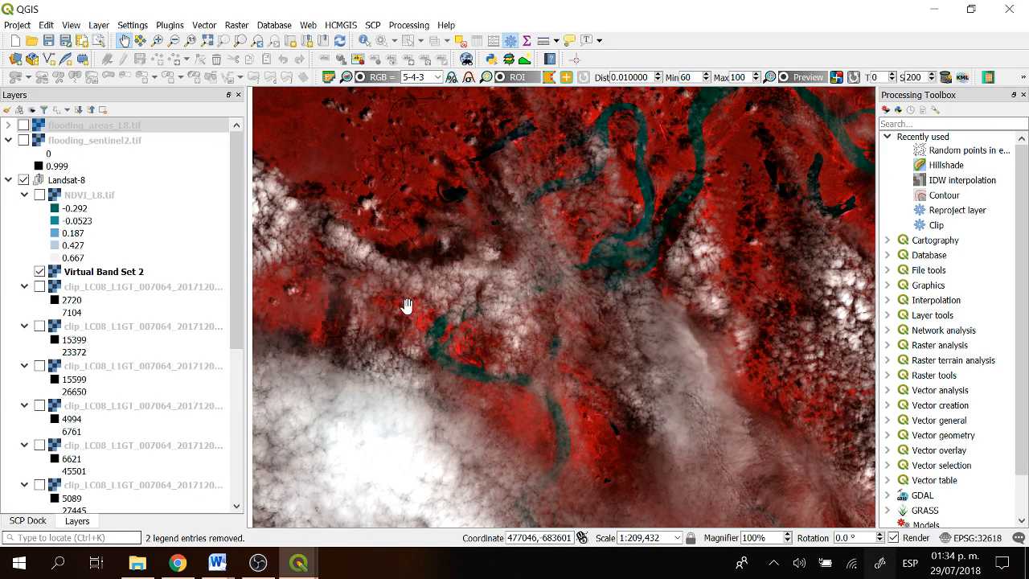
drag(408, 305, 404, 294)
drag(581, 201, 540, 268)
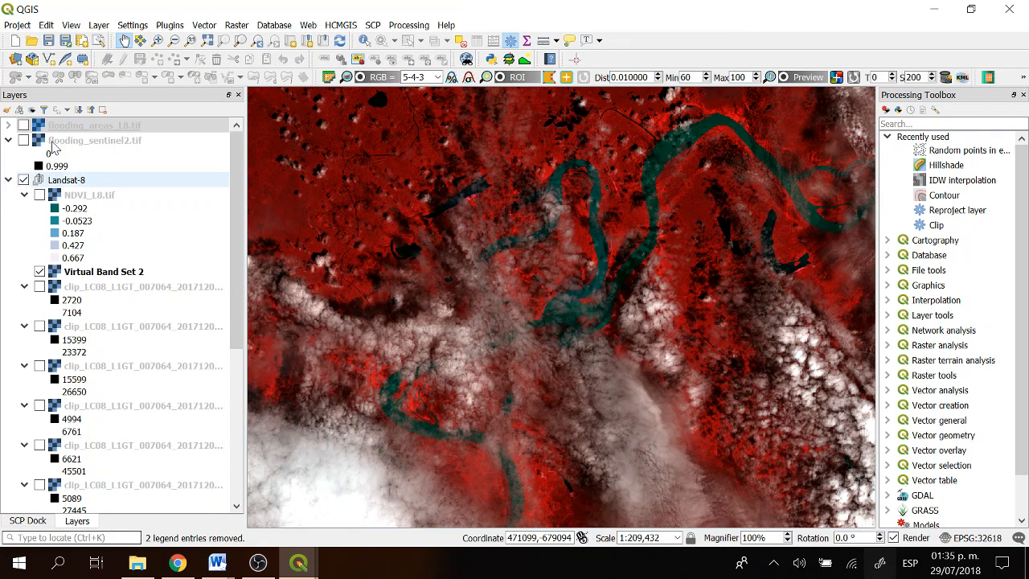
Enable DOS1 atmospheric correction in the Landsat preprocessing settings of the Semi-Automatic Classification Plugin and close its window.
click(372, 26)
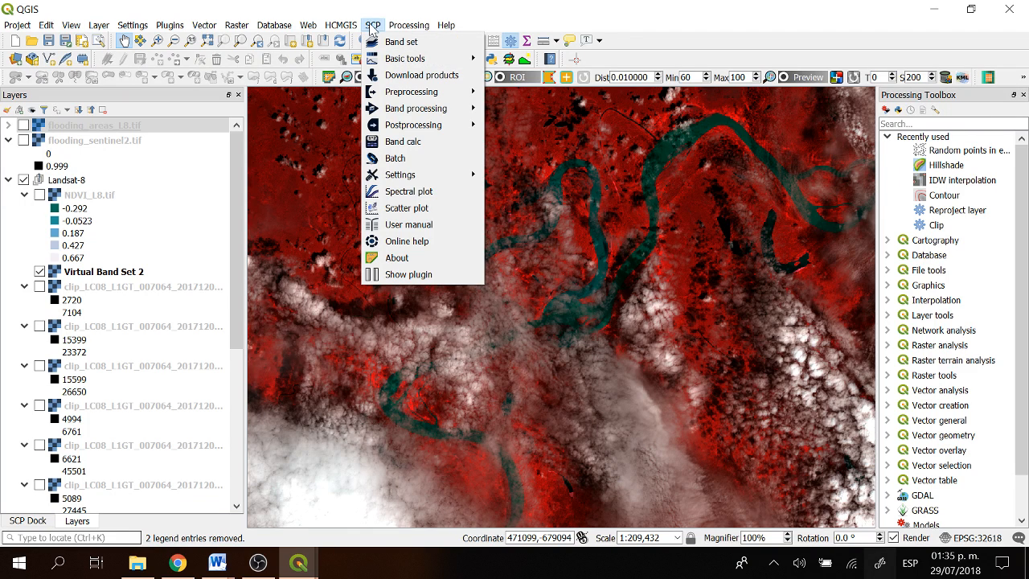
click(408, 274)
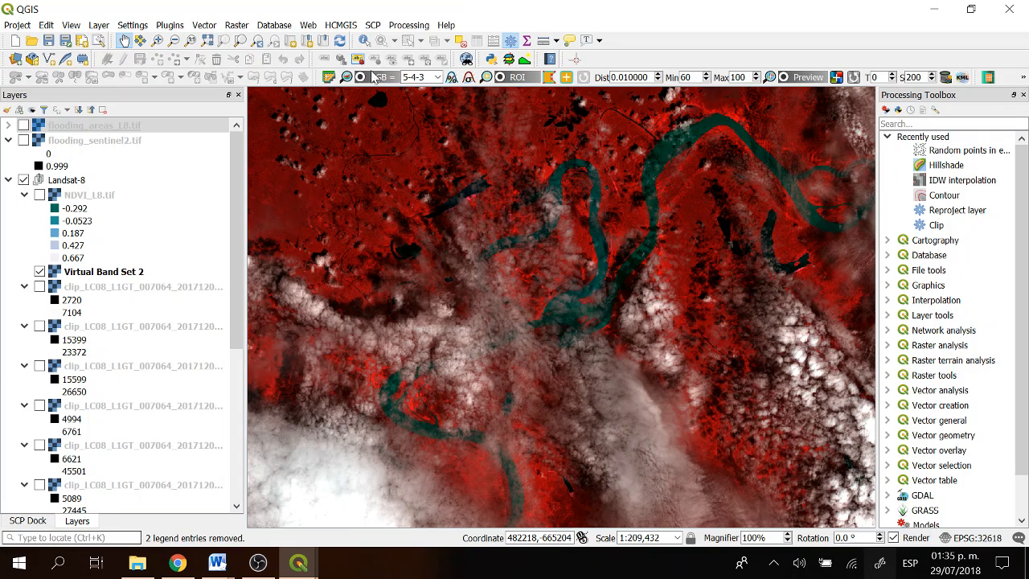
mouse_move(298, 563)
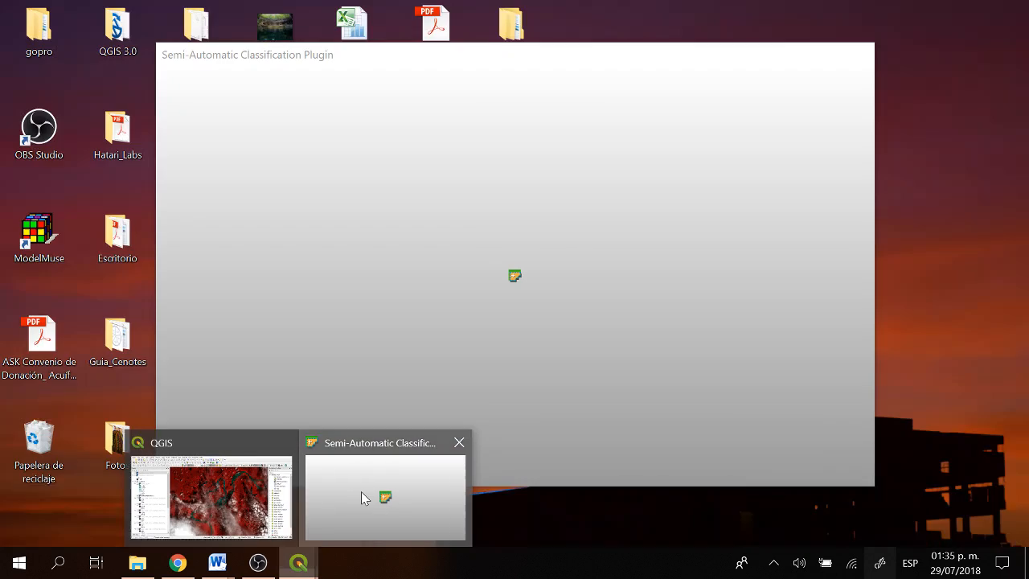
click(361, 497)
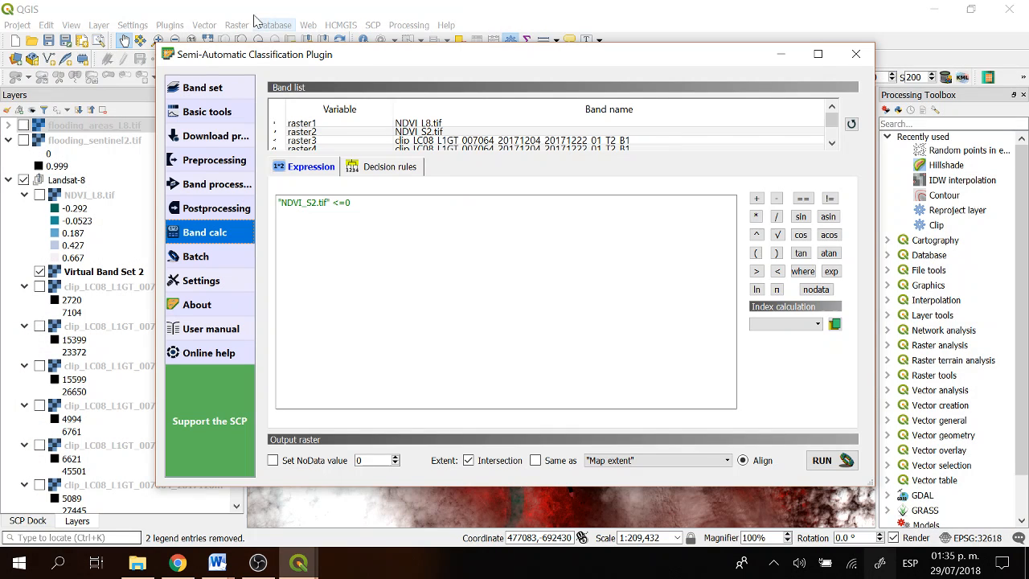
click(221, 163)
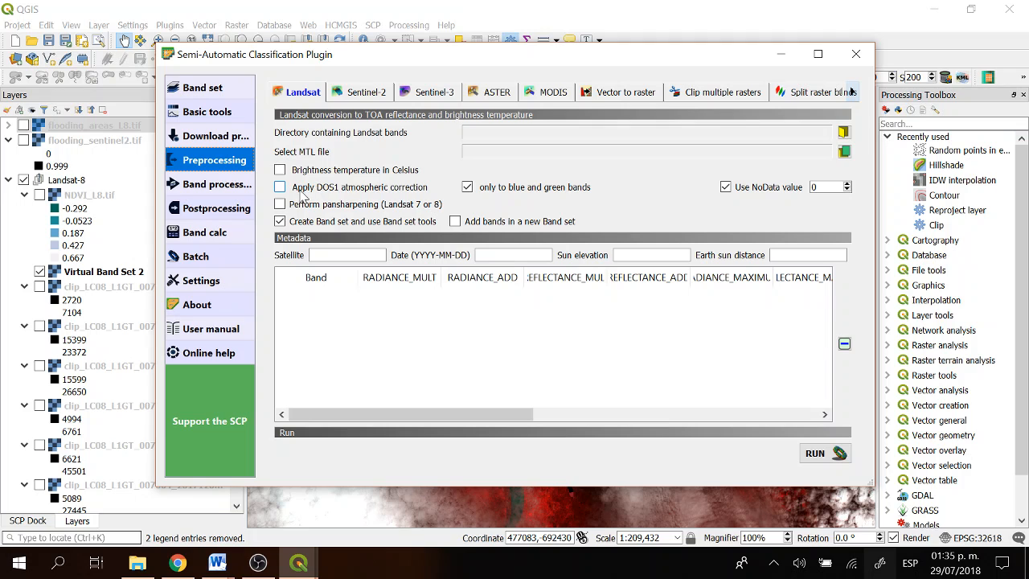
click(298, 190)
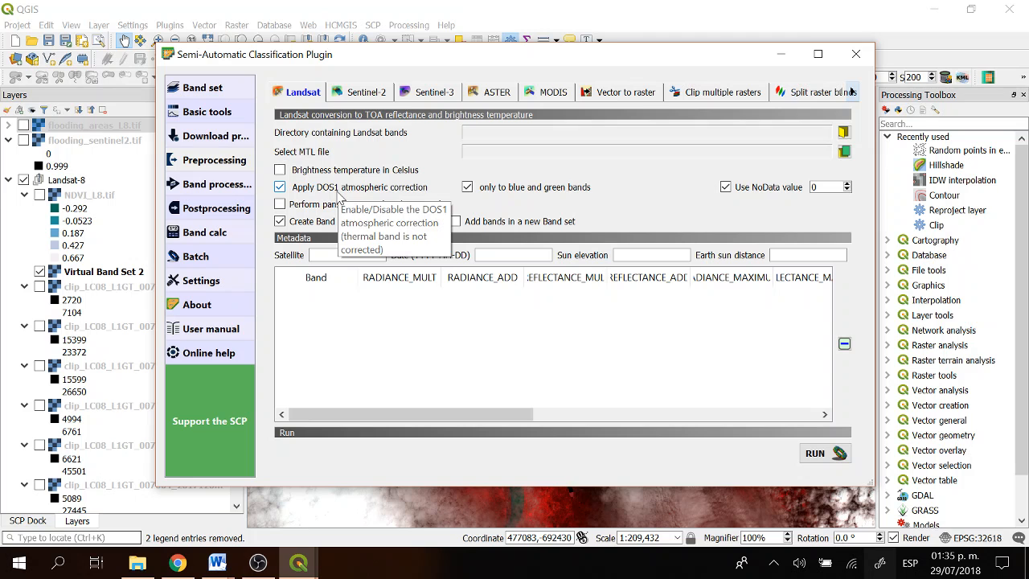
click(840, 60)
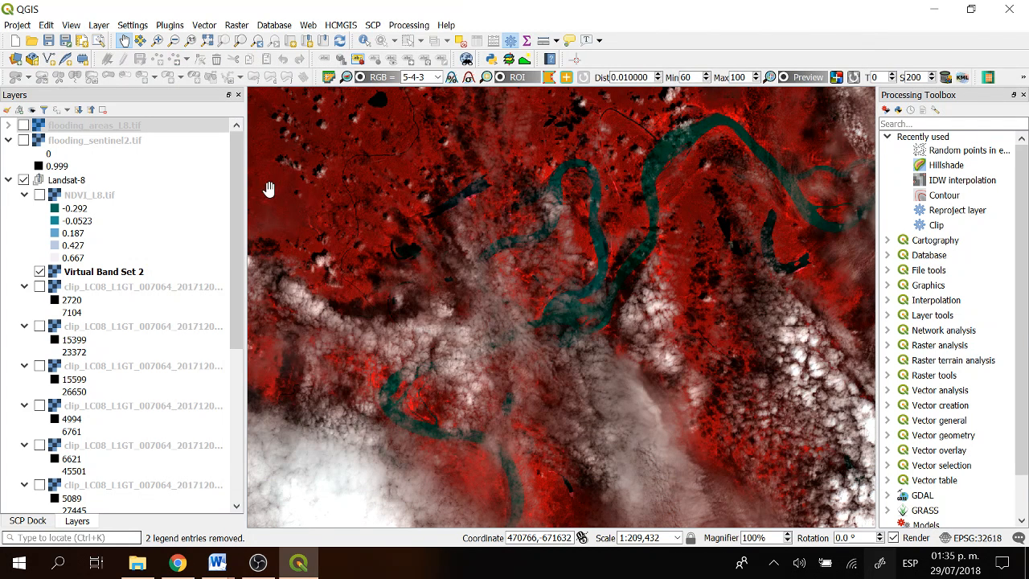
Hide the Landsat-8 group, compare flooding_sentinel2.tif with flooding_areas_L8.tif overlaid, and leave only flooding_sentinel2.tif shown.
click(24, 179)
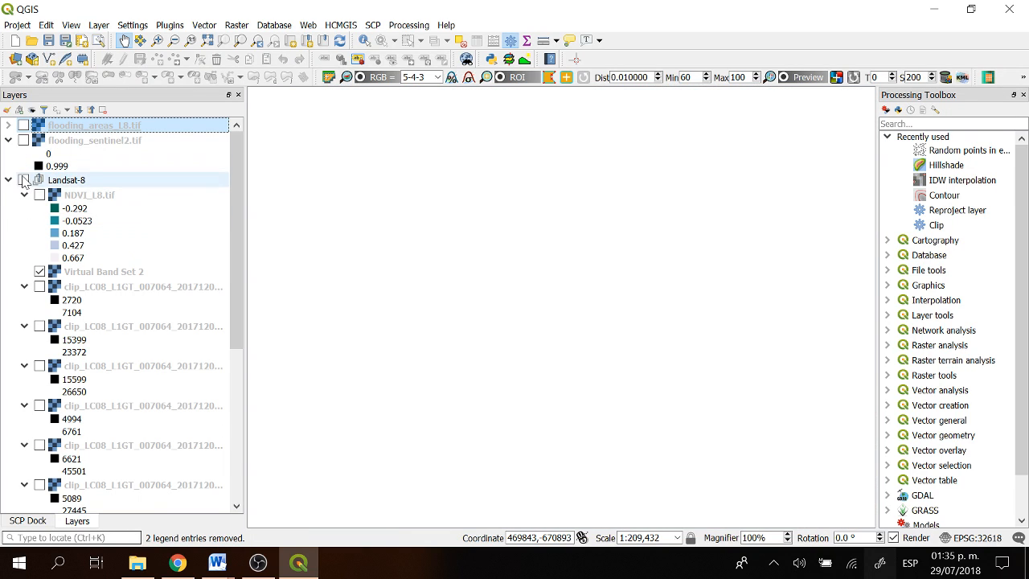
click(23, 140)
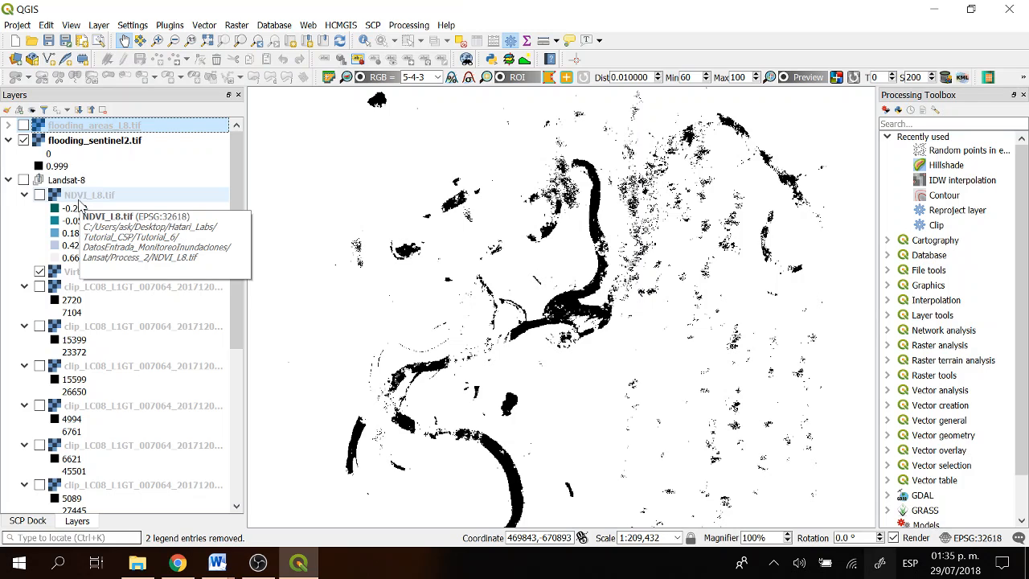
click(23, 125)
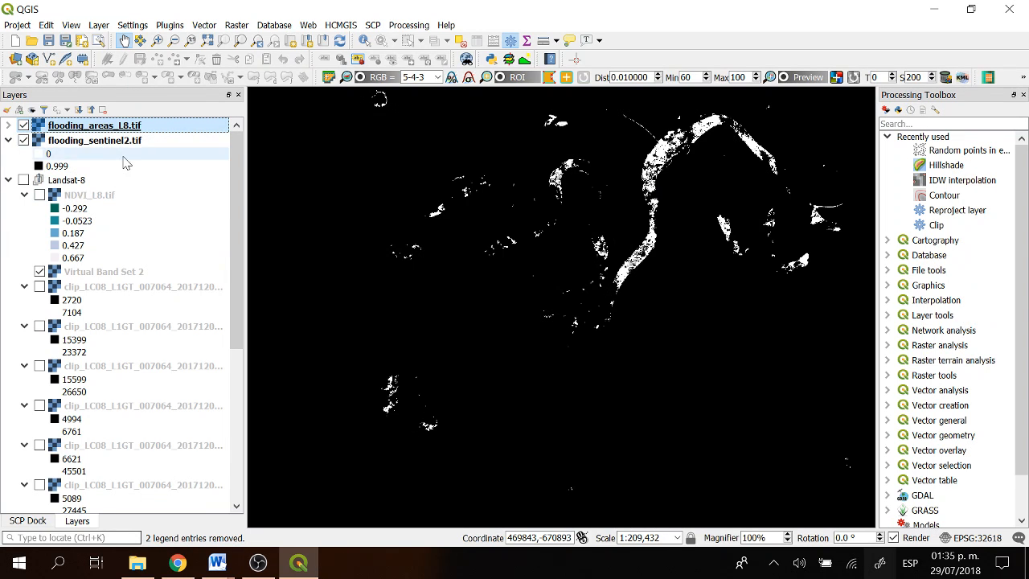
click(23, 140)
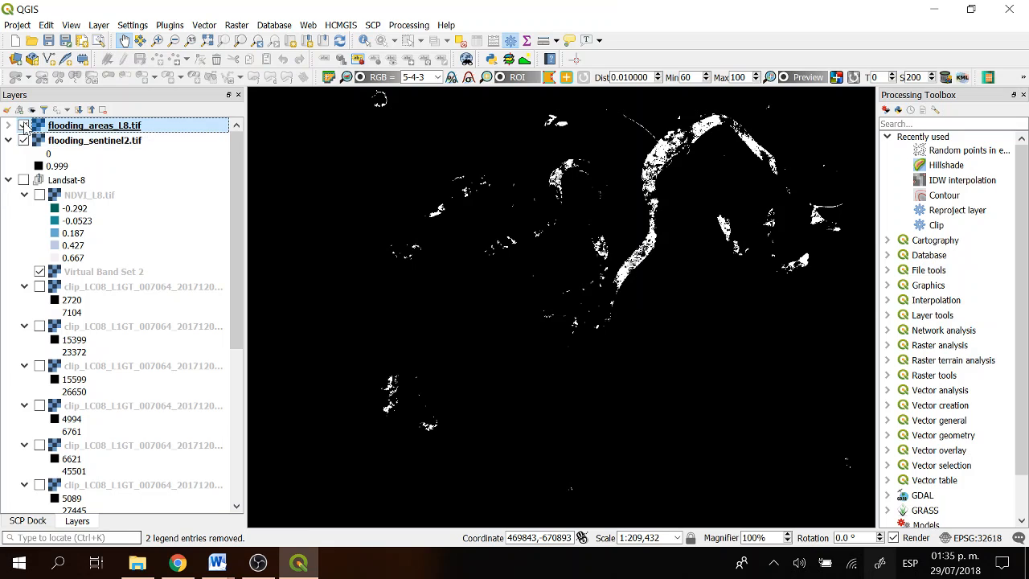
click(23, 126)
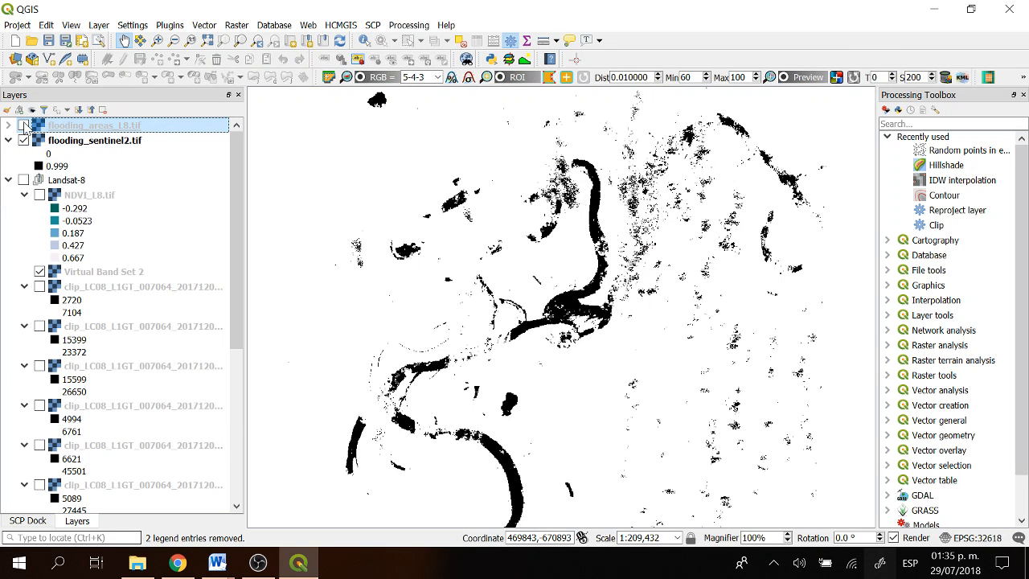